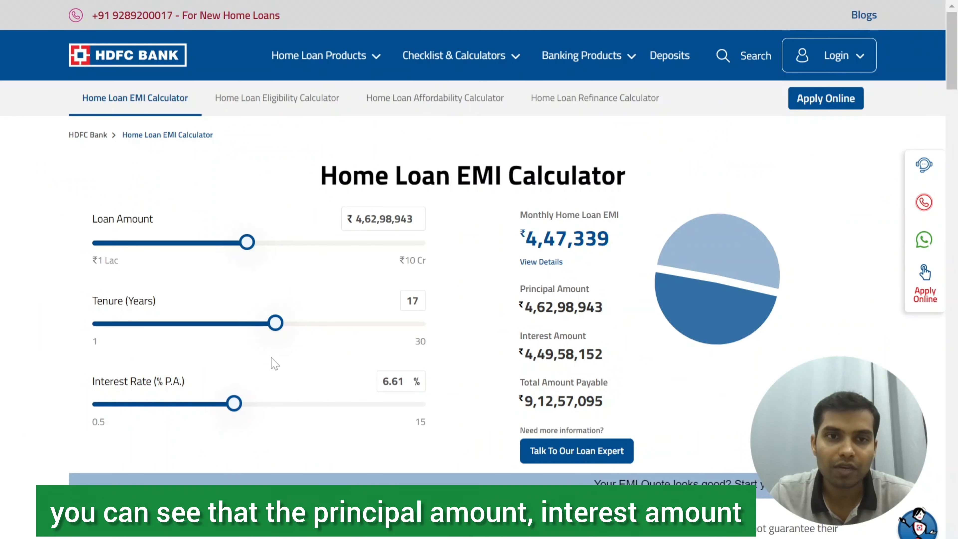
- Set the tenure to 24 years on the HDFC home loan EMI calculator and increase the loan amount
drag(275, 324, 352, 327)
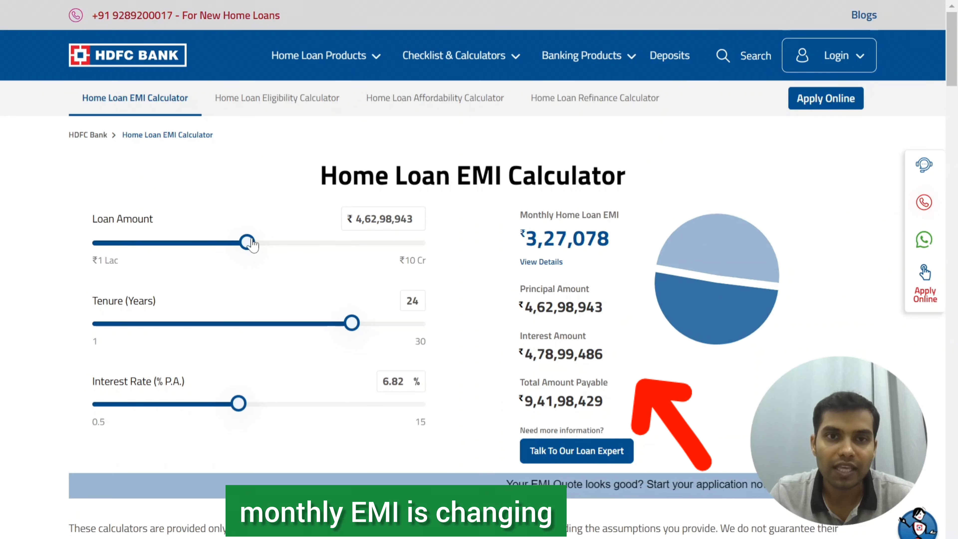
drag(246, 257, 344, 251)
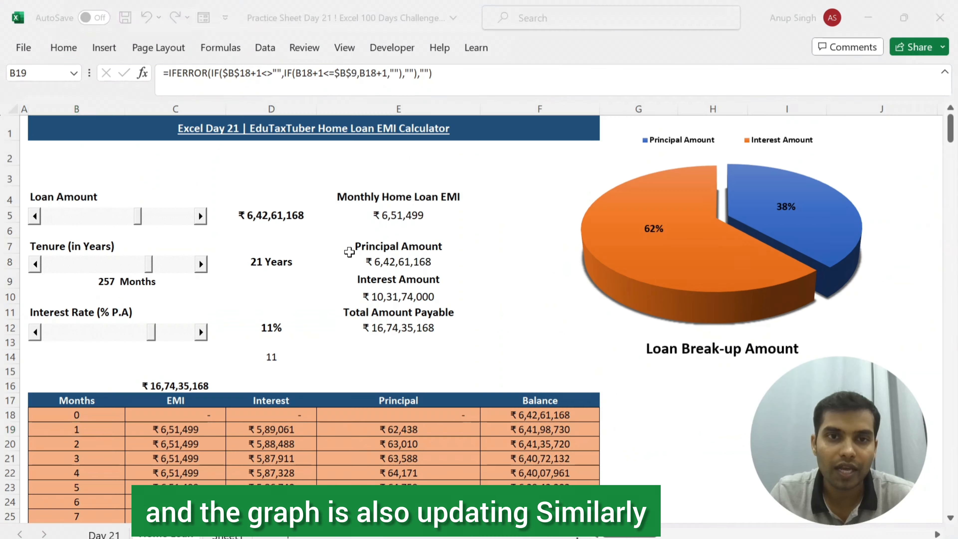
- In the Excel home loan EMI calculator, lower the loan amount and tenure scroll bars and adjust the interest rate one
drag(148, 227, 99, 225)
drag(150, 268, 102, 268)
mouse_move(151, 340)
mouse_down()
mouse_move(118, 339)
mouse_move(152, 340)
mouse_up()
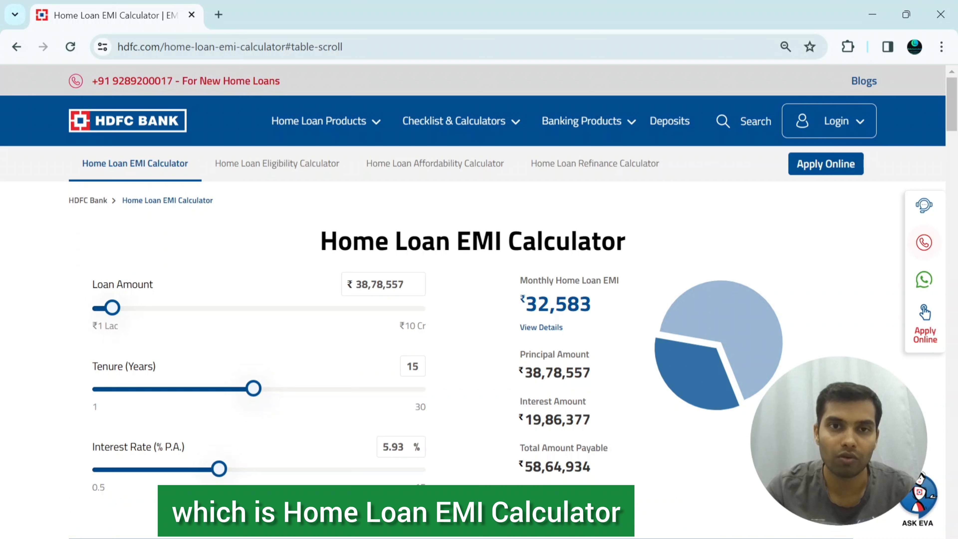
- On the HDFC home loan EMI calculator in the browser, set the loan amount to ₹ 3,04,30,583 and highlight the interest and total payable results
drag(319, 242, 652, 246)
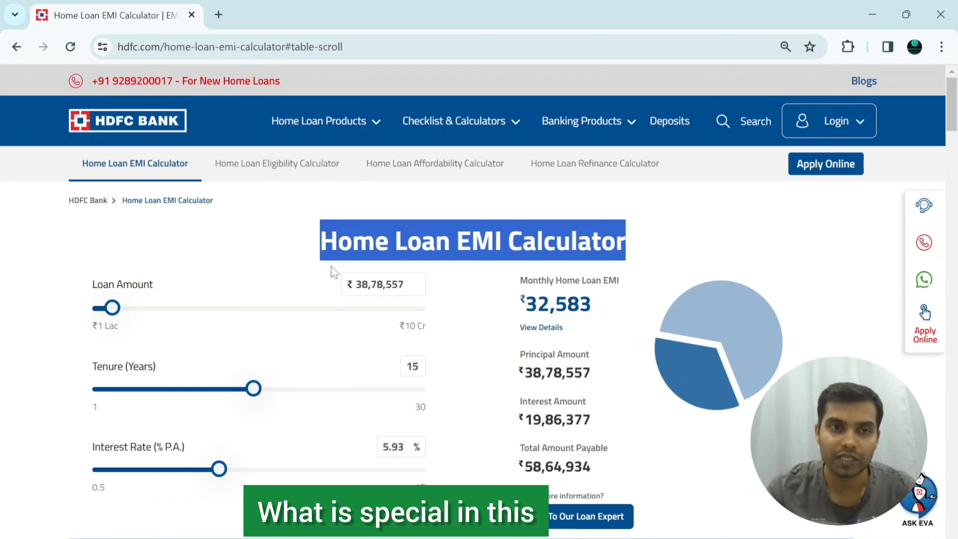
click(245, 262)
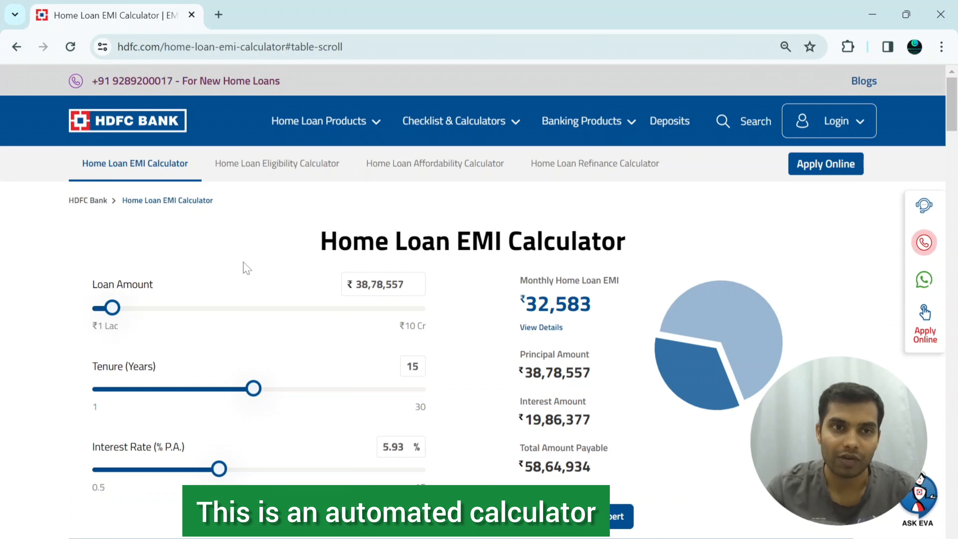
drag(111, 308, 197, 307)
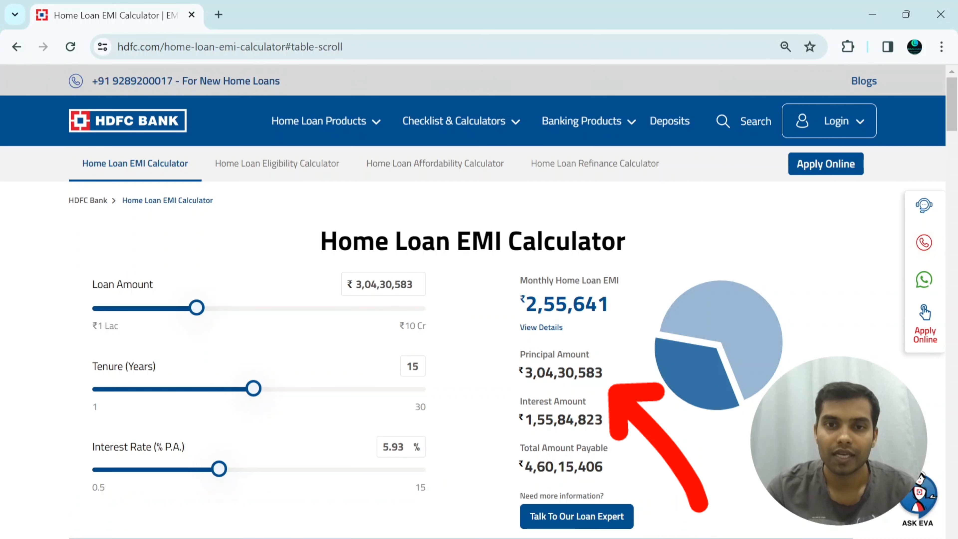
drag(544, 419, 553, 459)
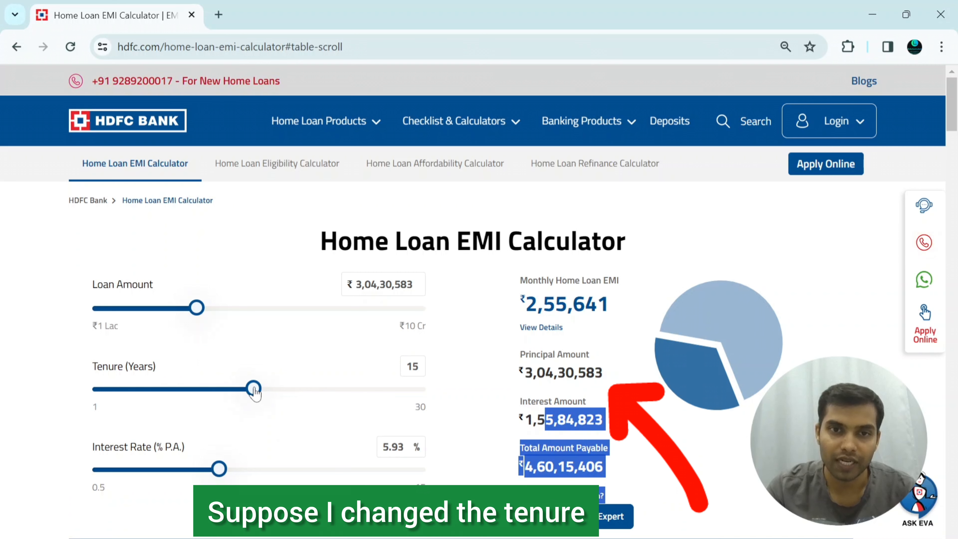
- Set the home loan tenure to 20 years and the interest rate to 6.29%
drag(253, 388, 308, 388)
click(570, 384)
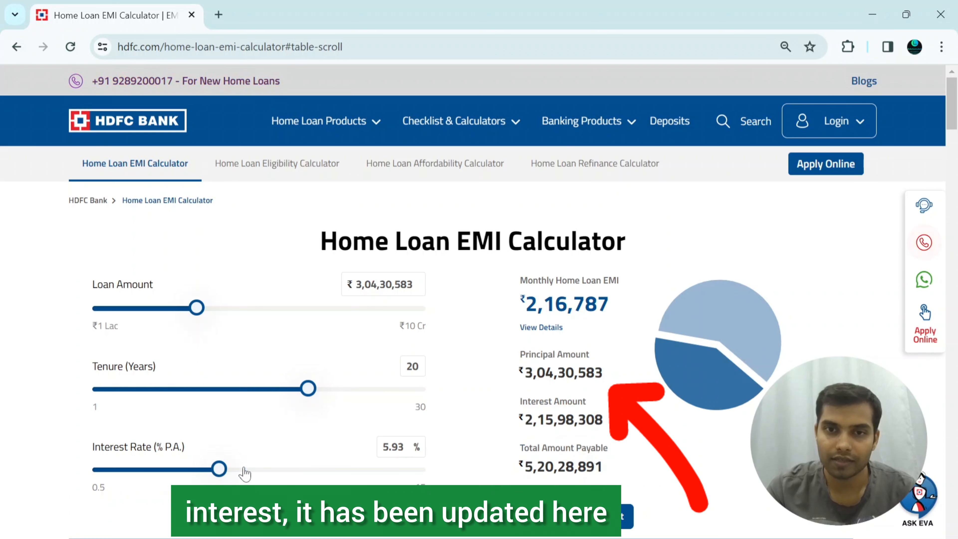
click(296, 469)
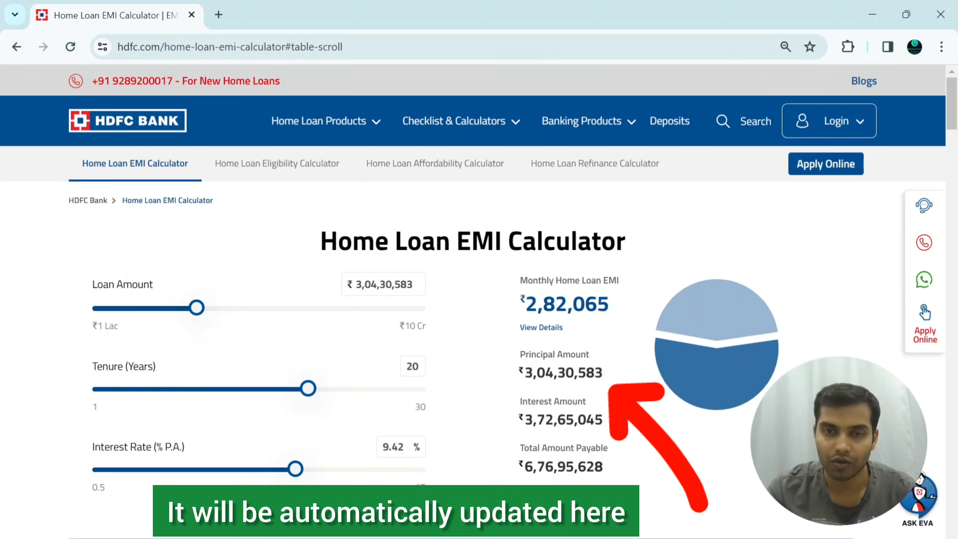
drag(292, 473, 227, 469)
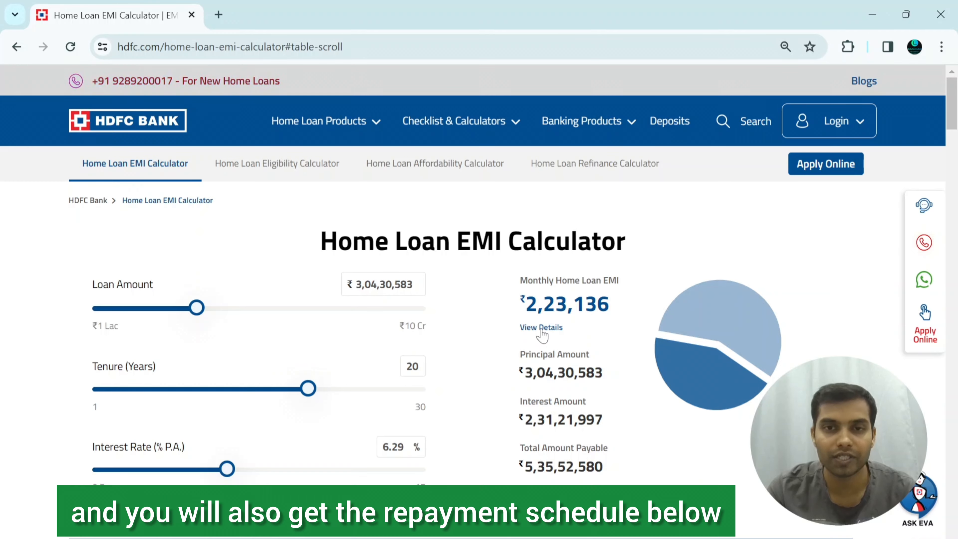
scroll(542, 334, down, 15)
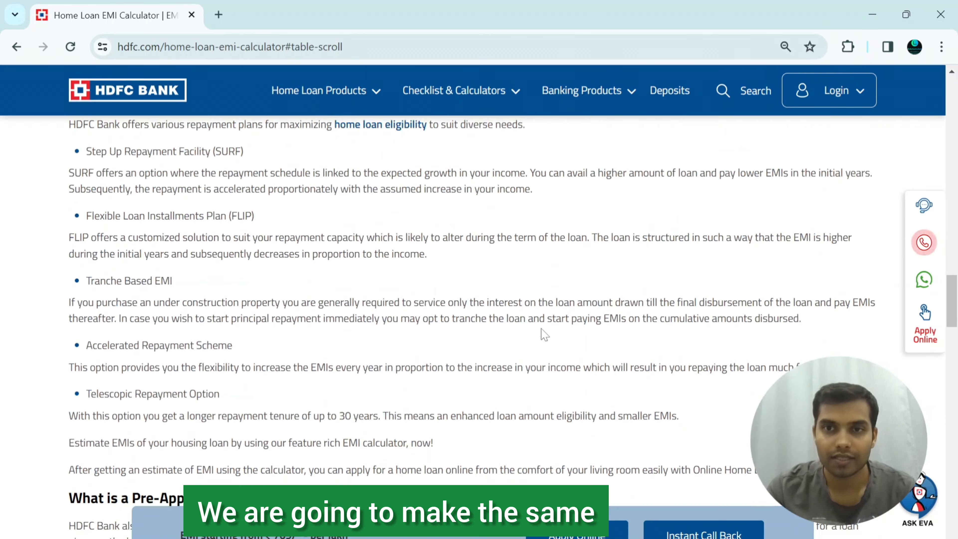
scroll(543, 334, up, 15)
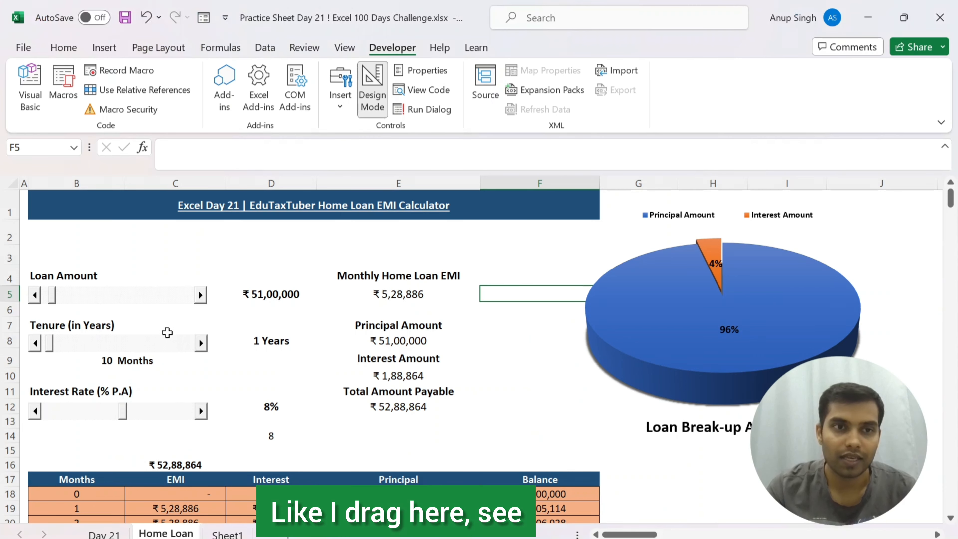
- On the Home Loan sheet in Excel, turn off Design Mode and set the loan amount scroll bar to ₹ 4,63,91,752
click(142, 239)
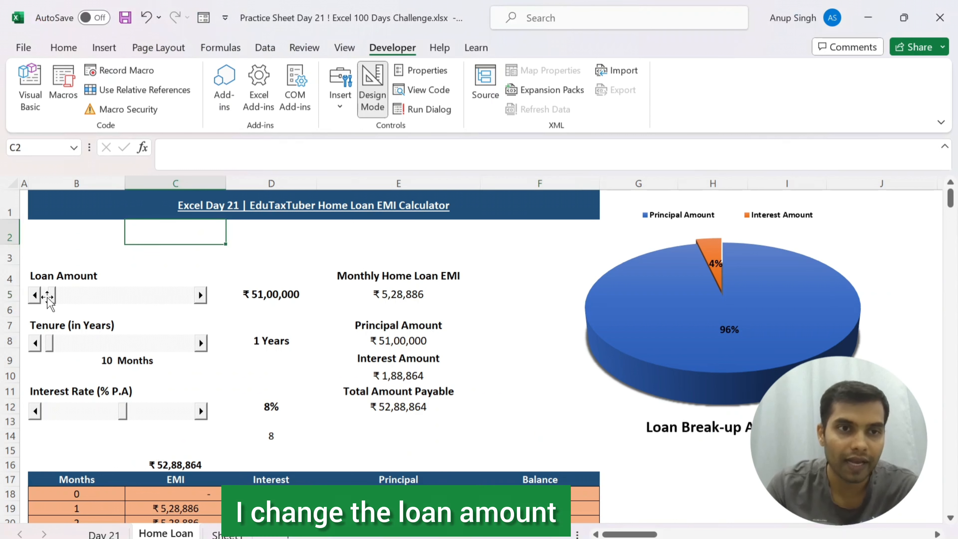
click(72, 296)
drag(50, 297, 114, 301)
click(372, 89)
click(367, 308)
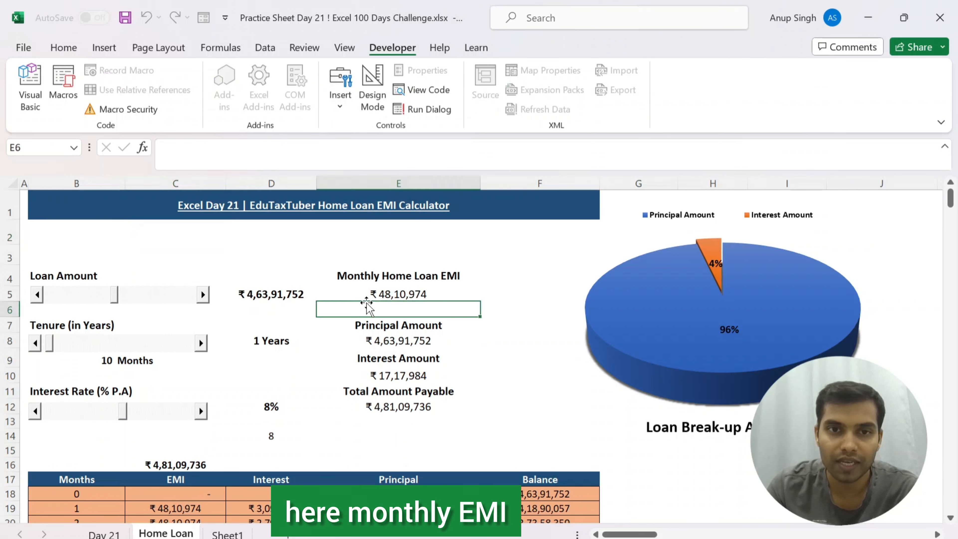
click(398, 379)
click(405, 406)
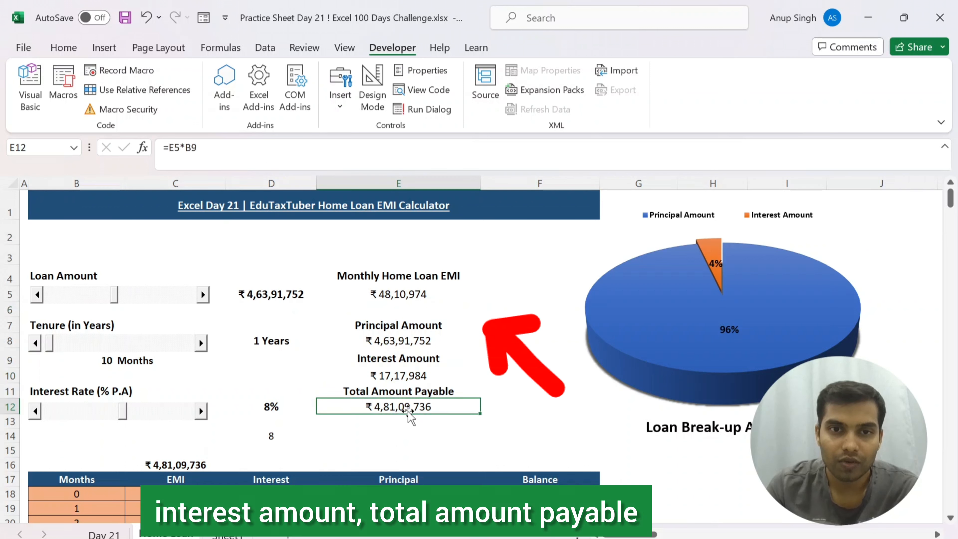
- Set the tenure scroll bar to 226 months and review the repayment schedule below the calculator
drag(49, 347, 136, 352)
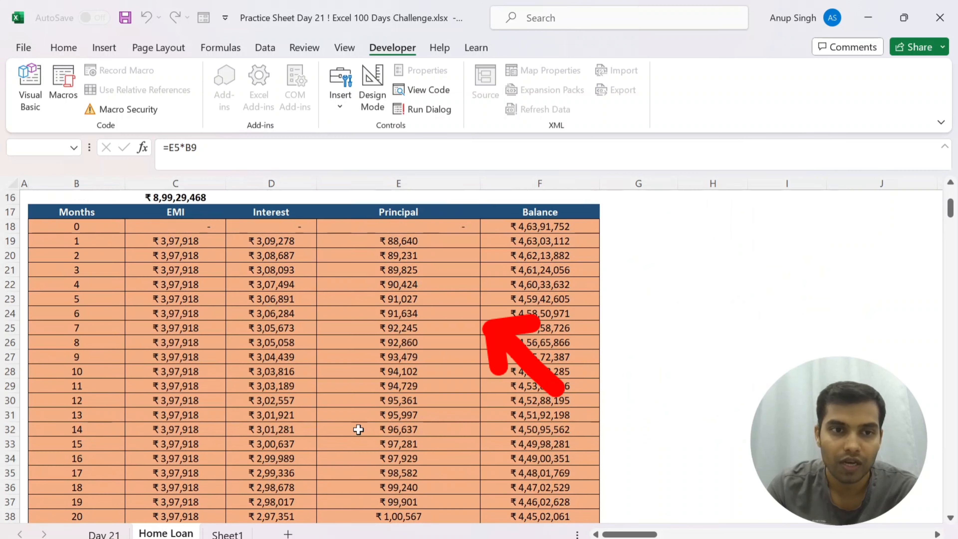
scroll(358, 429, down, 11)
scroll(358, 429, down, 6)
scroll(358, 429, up, 17)
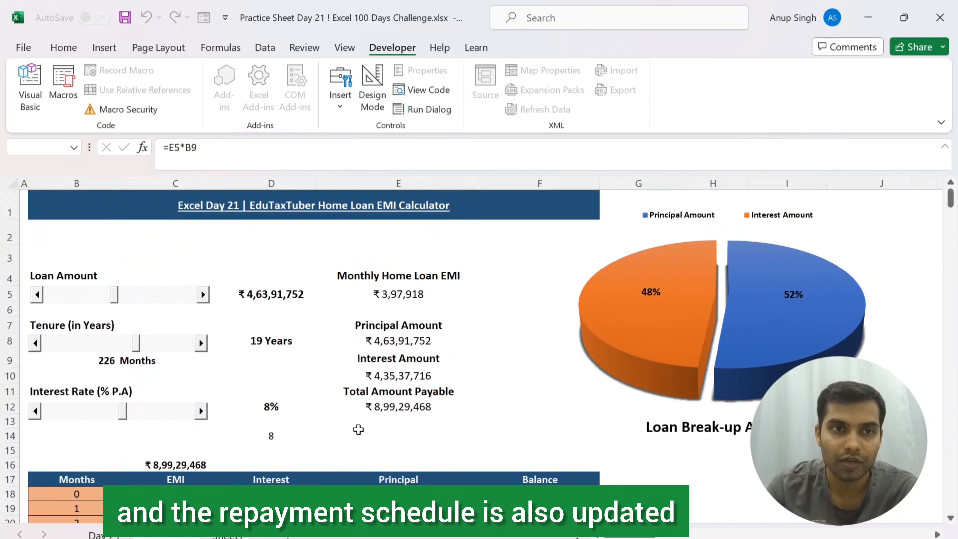
- Lower the loan amount scroll bar to ₹ 20,61,855
click(99, 359)
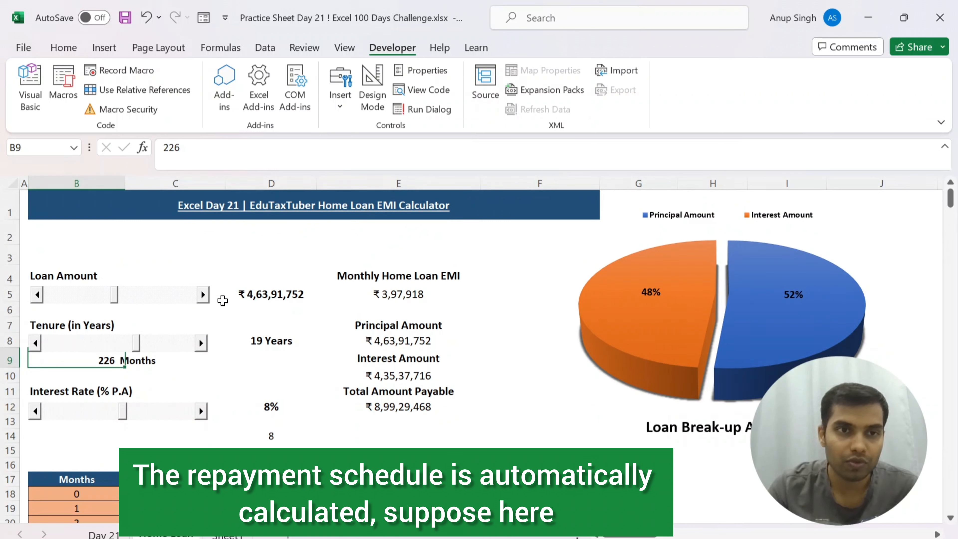
click(89, 302)
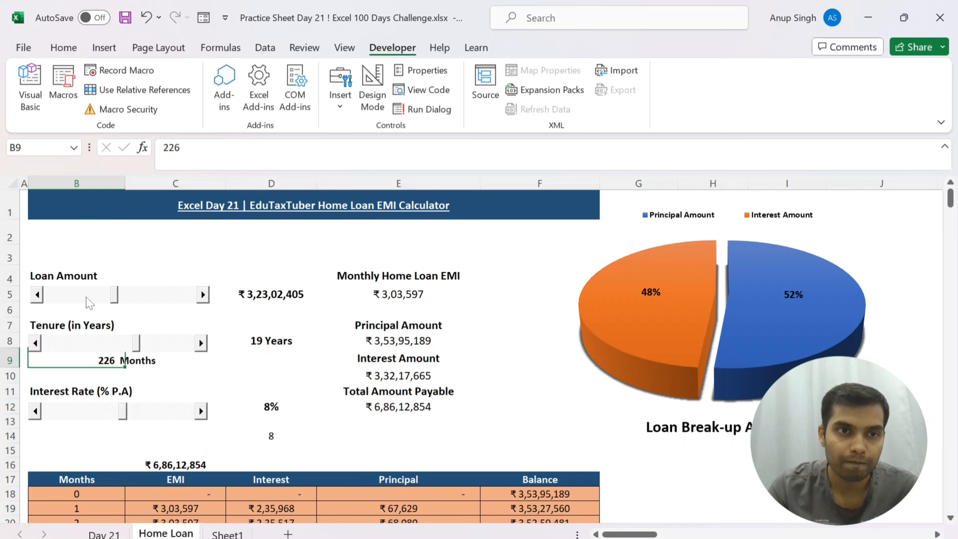
click(89, 302)
click(89, 302)
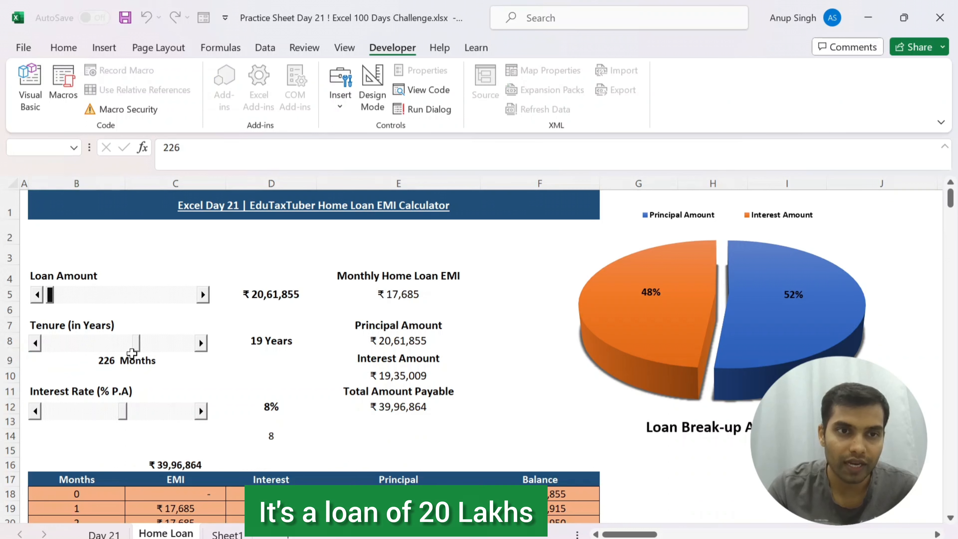
- Set the loan tenure in cell B9 to 10 months
click(125, 363)
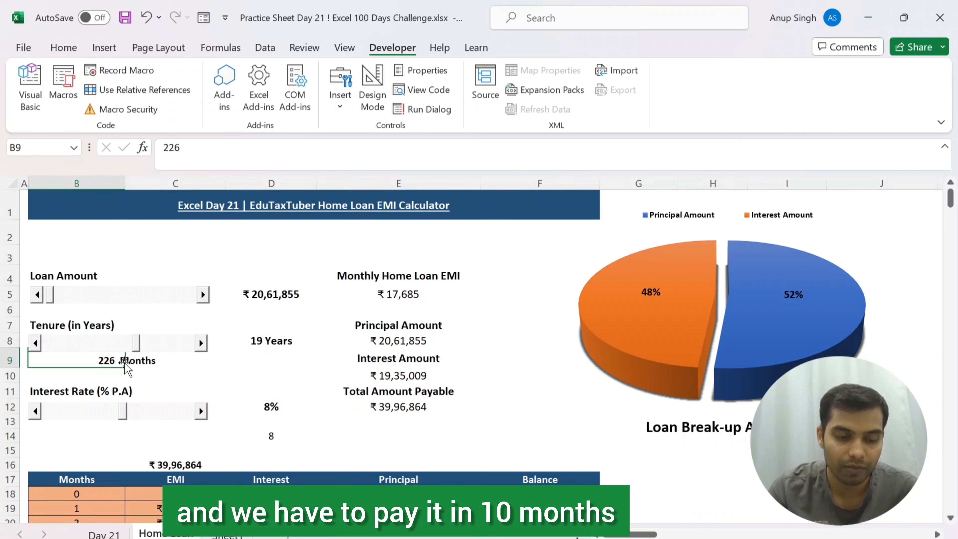
text(10)
key(Return)
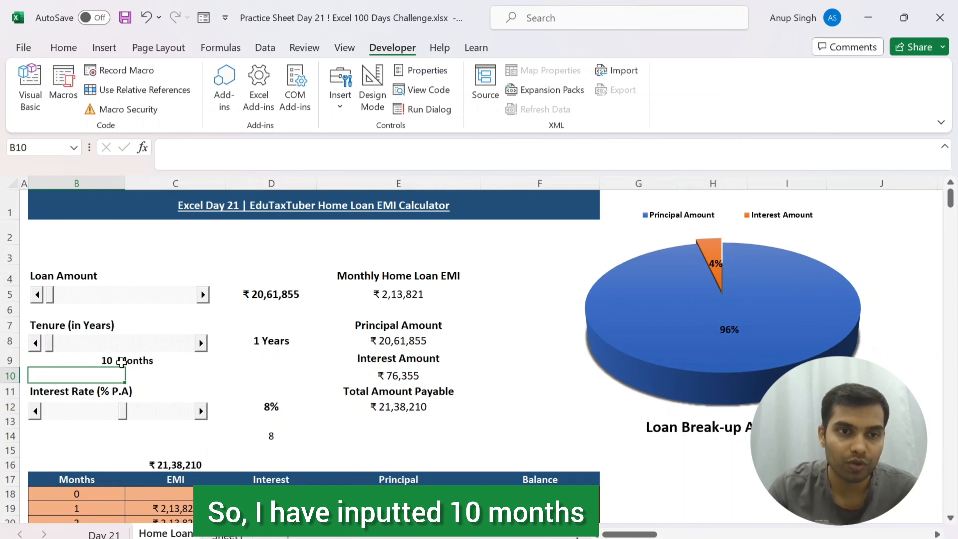
- Examine the repayment schedule down to its last month, checking the closing balance and the formatting of the rows below
scroll(190, 411, down, 3)
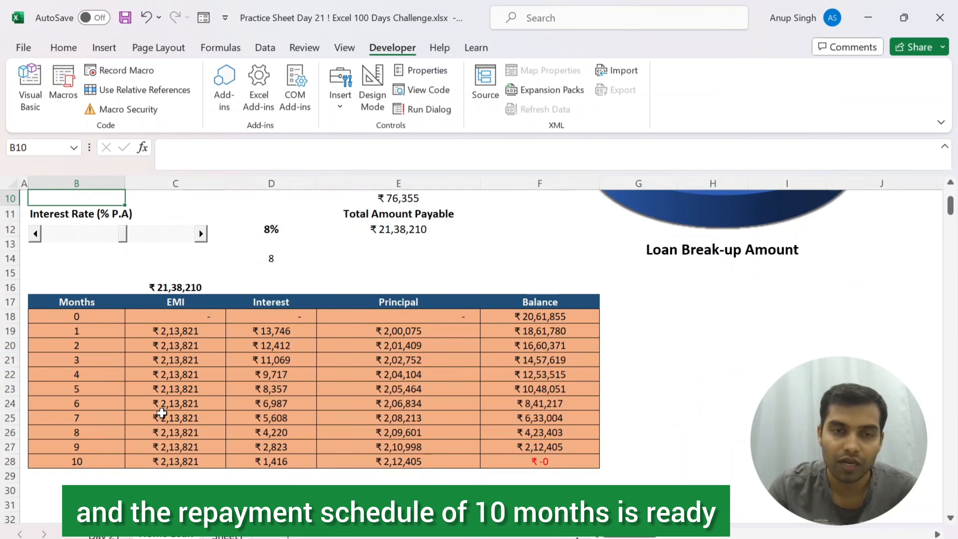
click(572, 472)
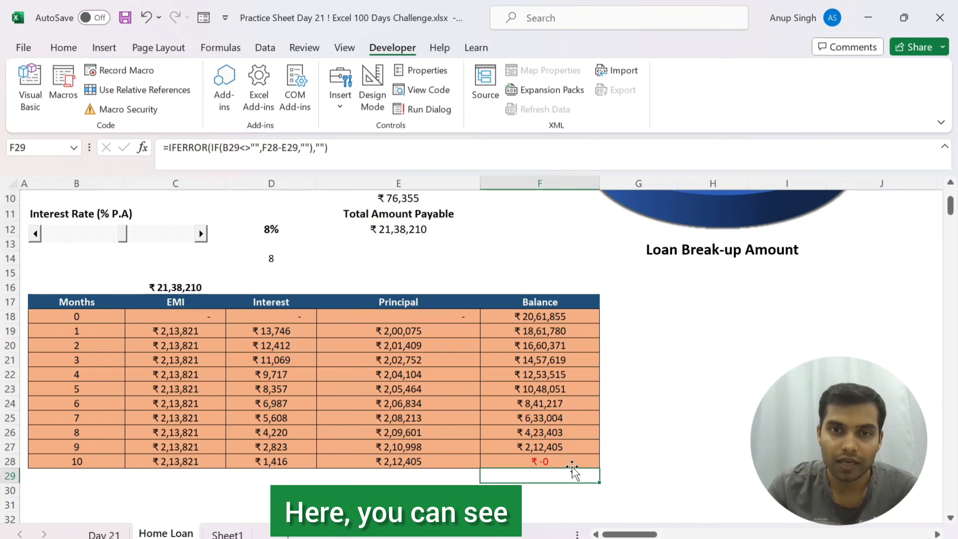
click(568, 462)
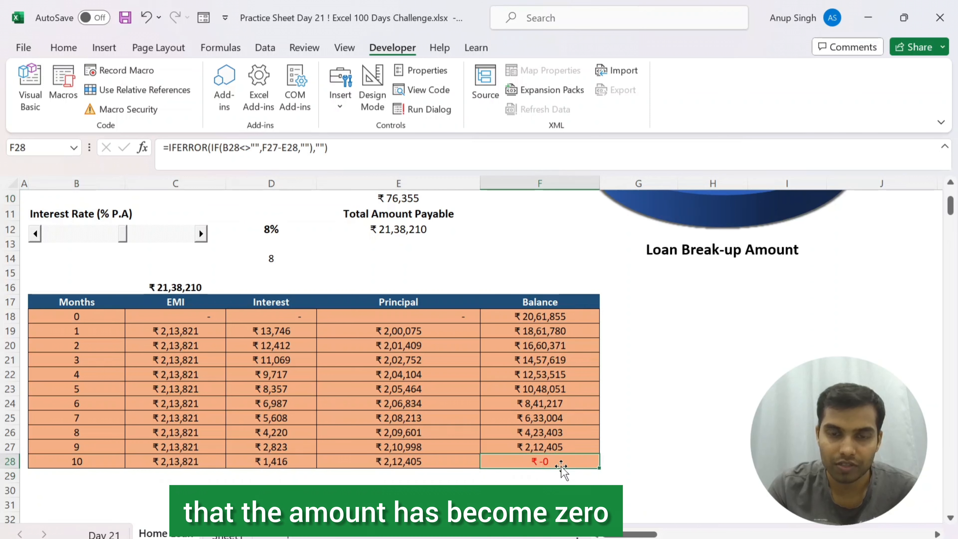
scroll(217, 476, down, 2)
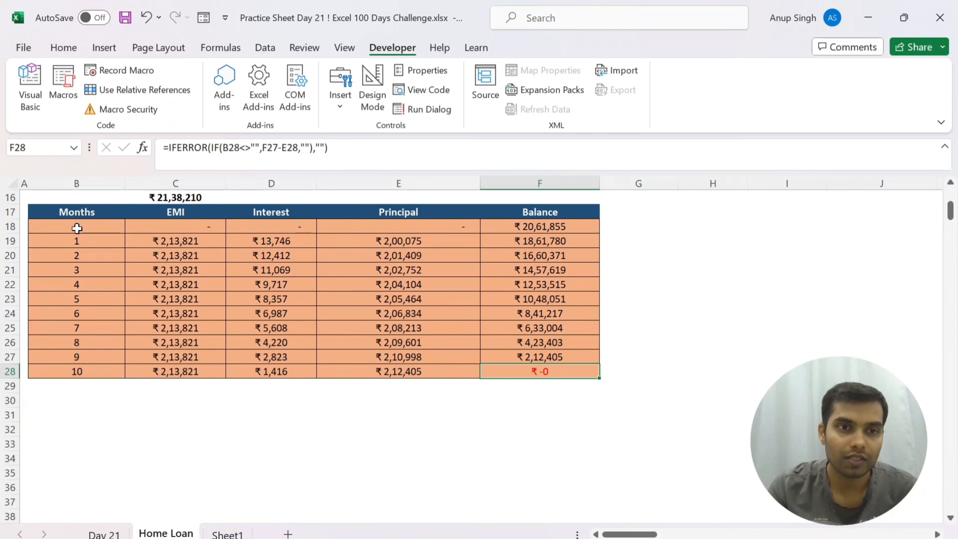
scroll(90, 374, up, 2)
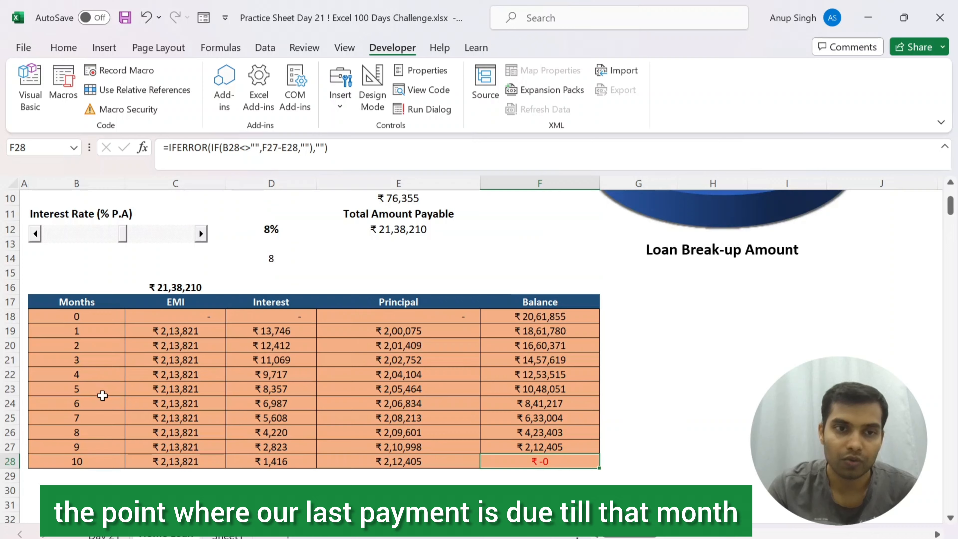
scroll(102, 396, down, 9)
scroll(103, 405, up, 11)
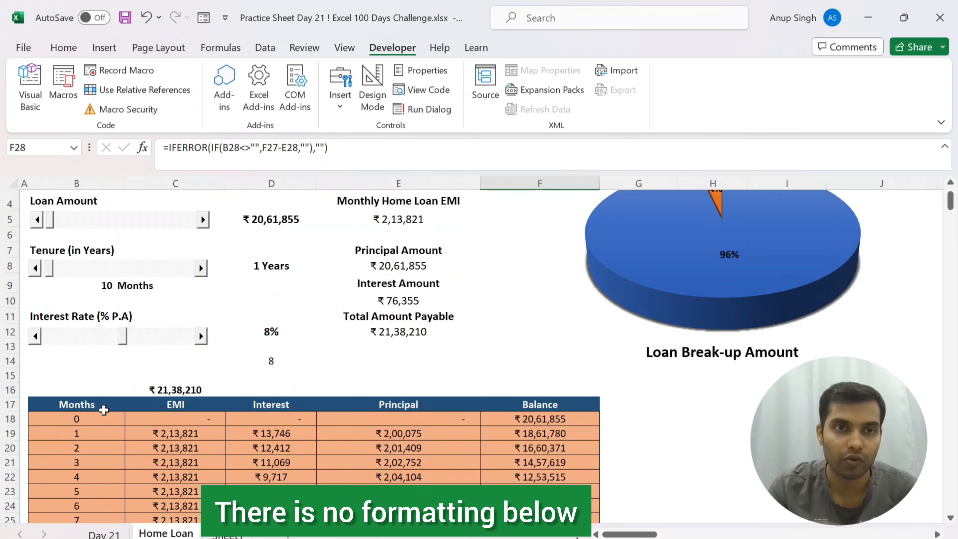
scroll(103, 410, up, 1)
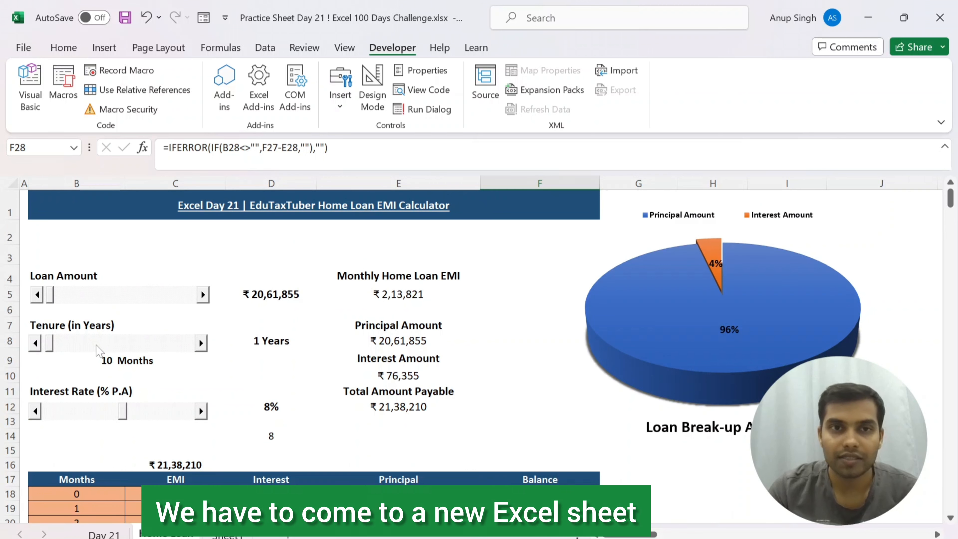
- Create a new blank workbook and display the Developer commands
key(ctrl+n)
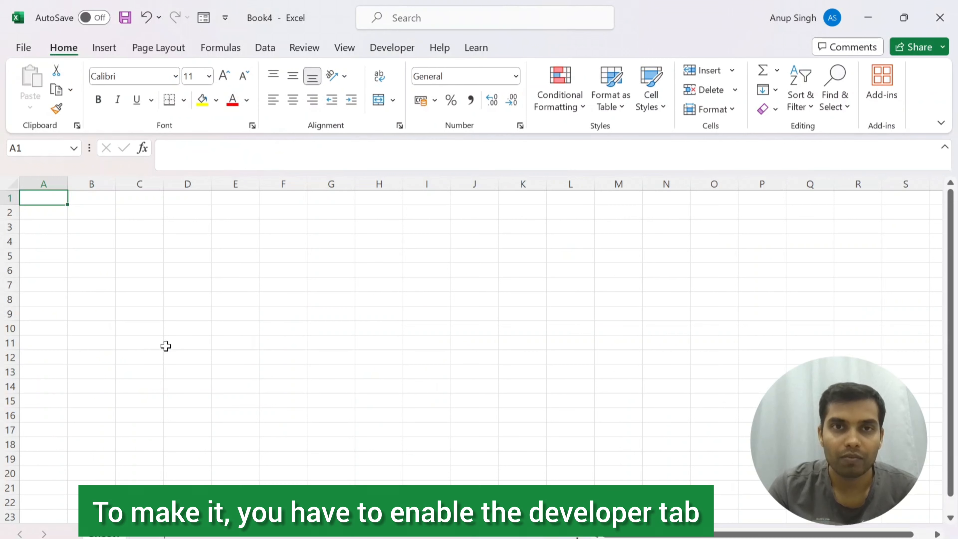
click(391, 51)
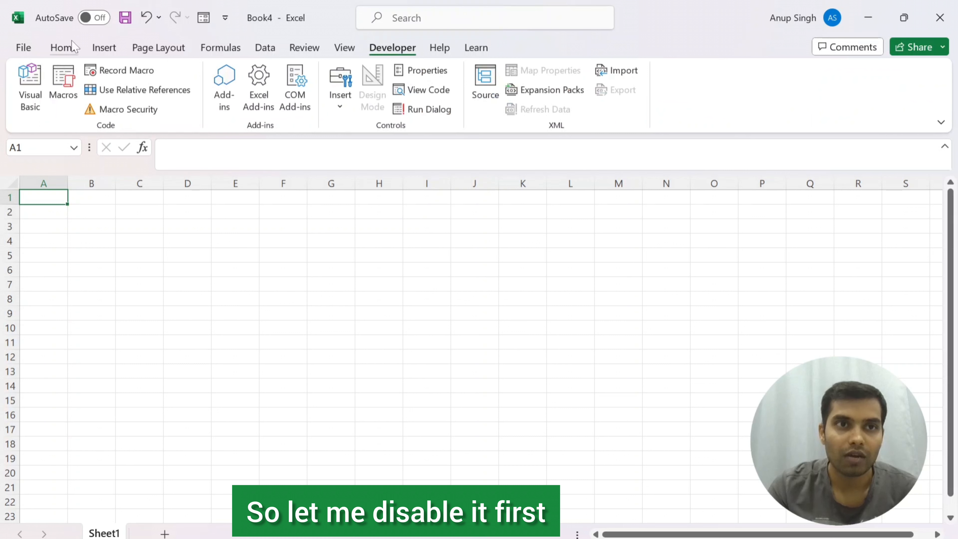
- Remove the Developer tab from the ribbon through the ribbon customization options
right_click(324, 31)
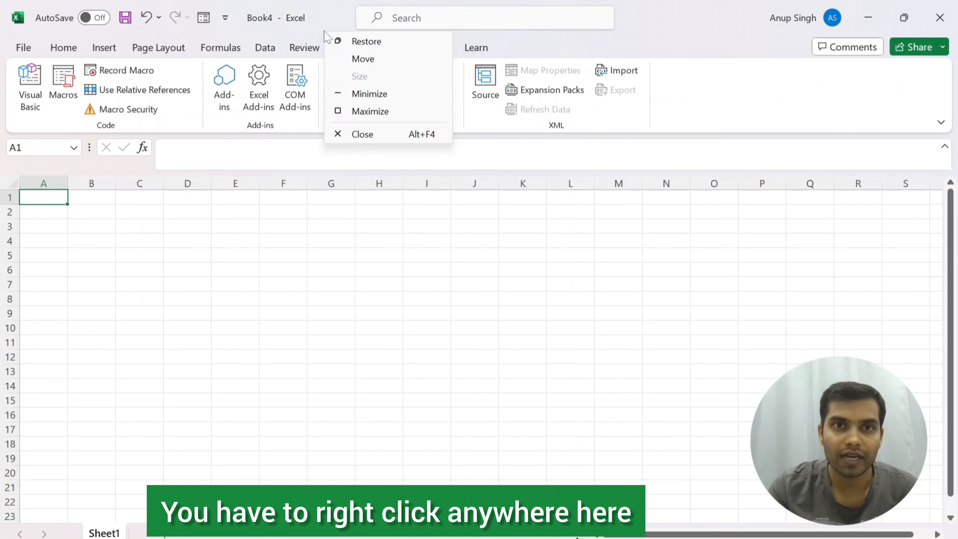
right_click(75, 45)
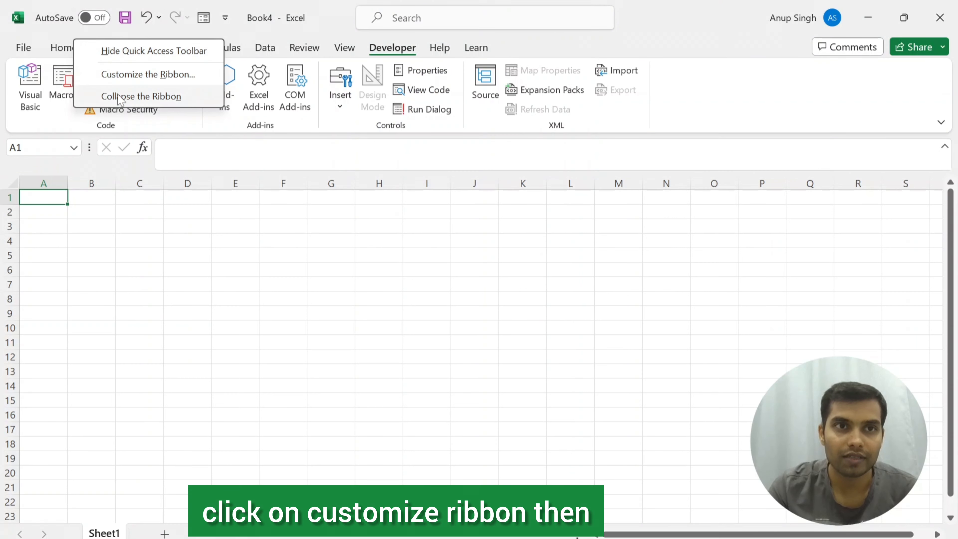
click(124, 76)
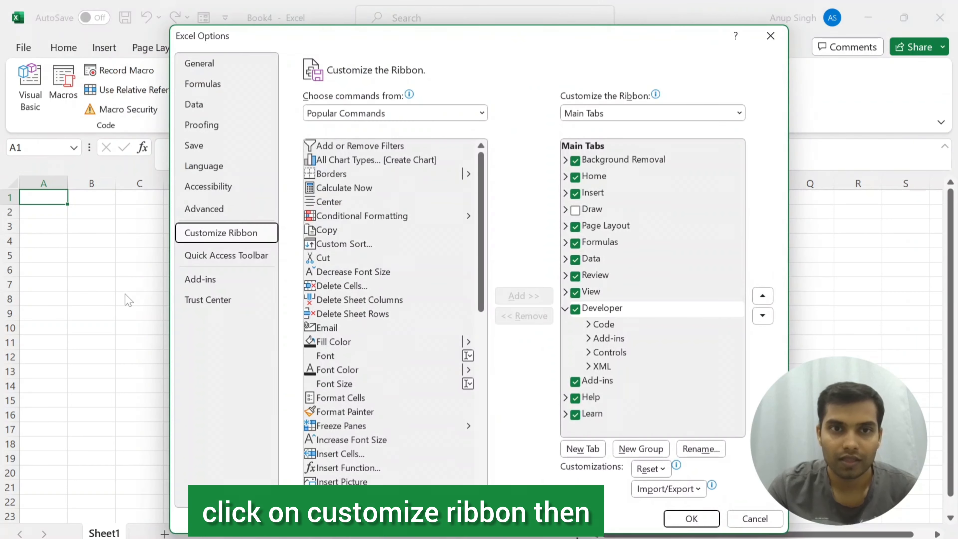
click(578, 315)
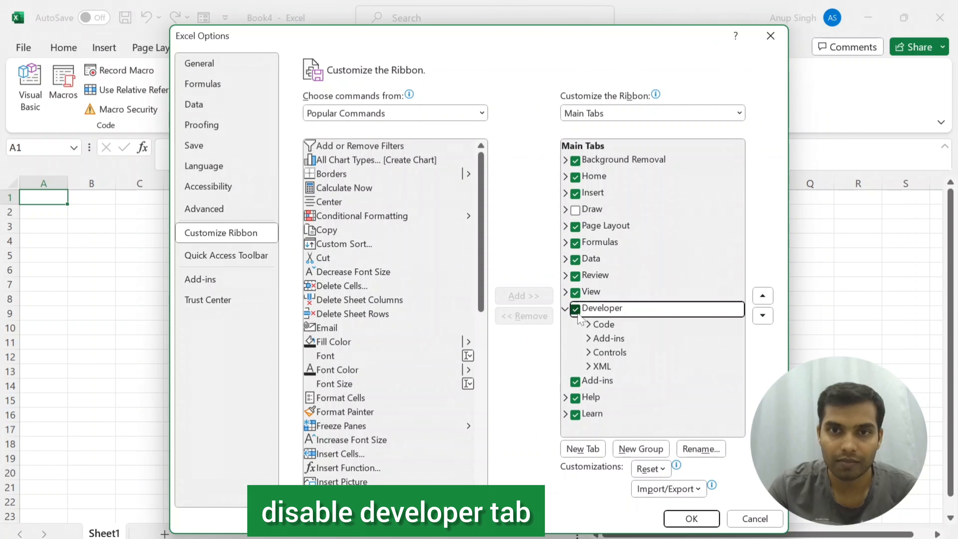
click(576, 309)
click(691, 518)
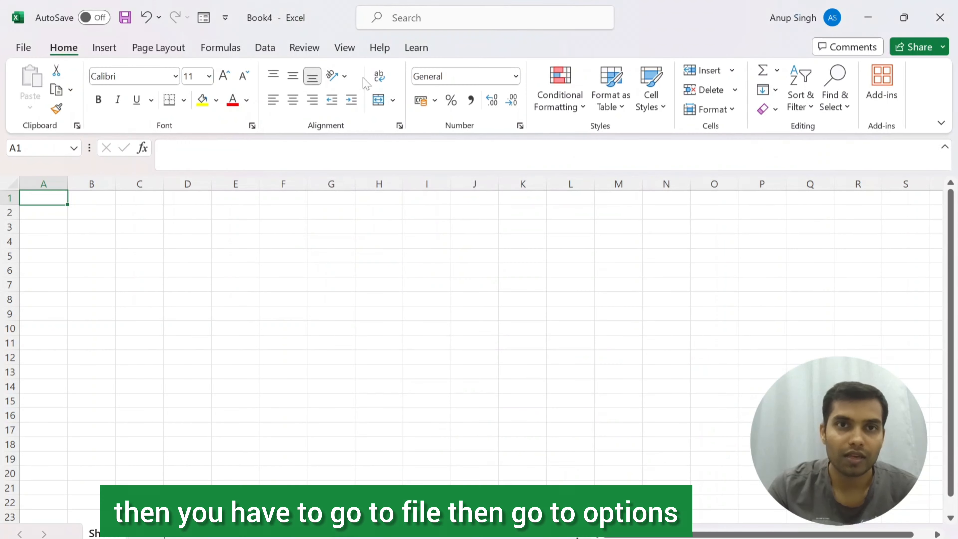
- Enable the Developer tab in the Customize Ribbon options and display its commands
click(19, 50)
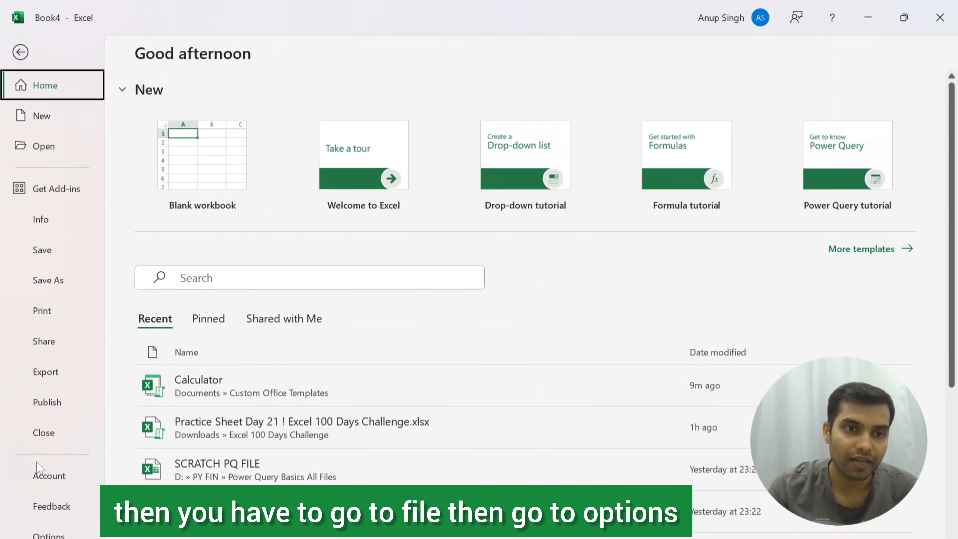
click(48, 534)
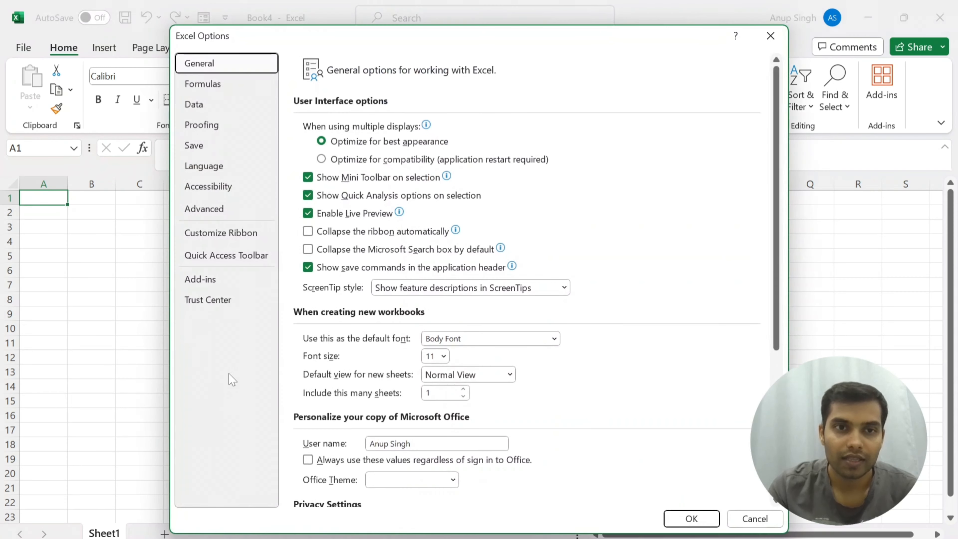
click(220, 233)
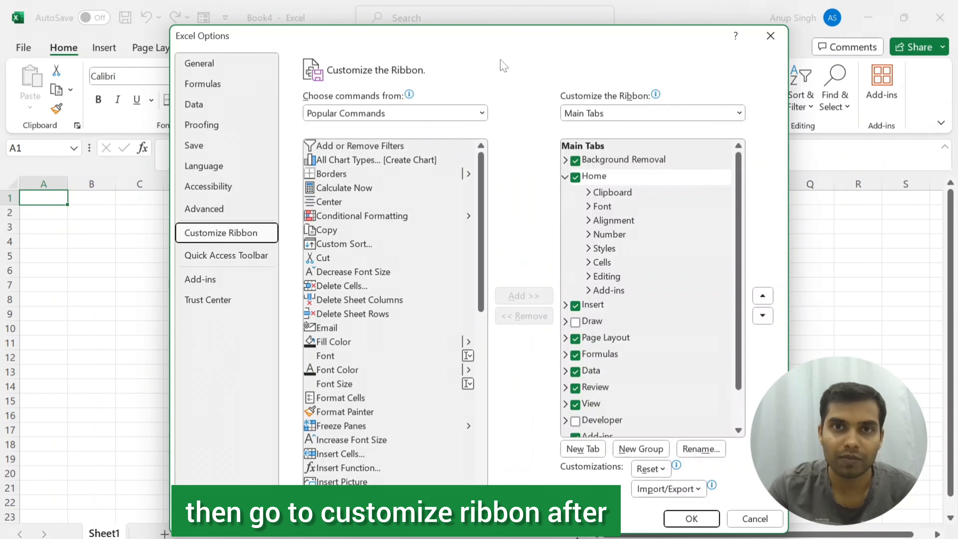
drag(512, 45, 387, 41)
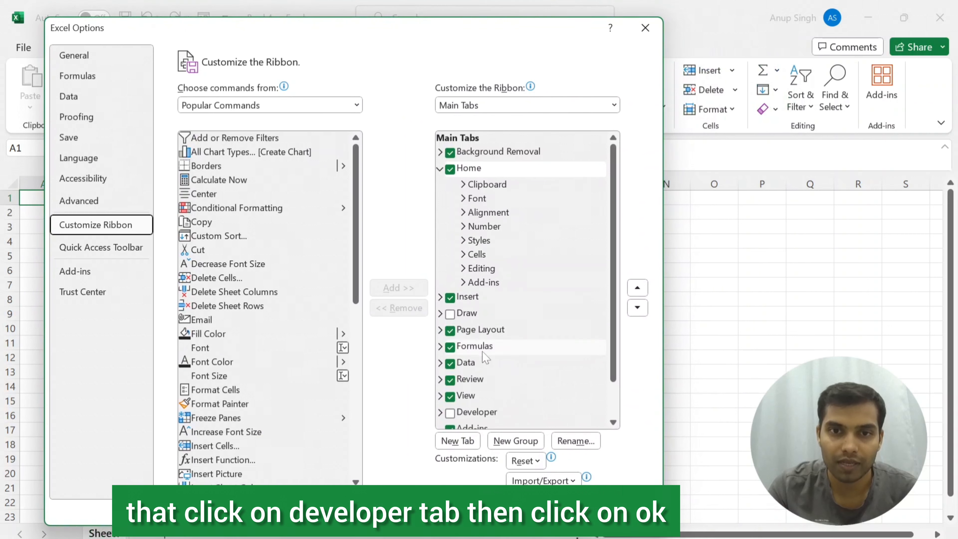
scroll(472, 377, down, 1)
click(451, 377)
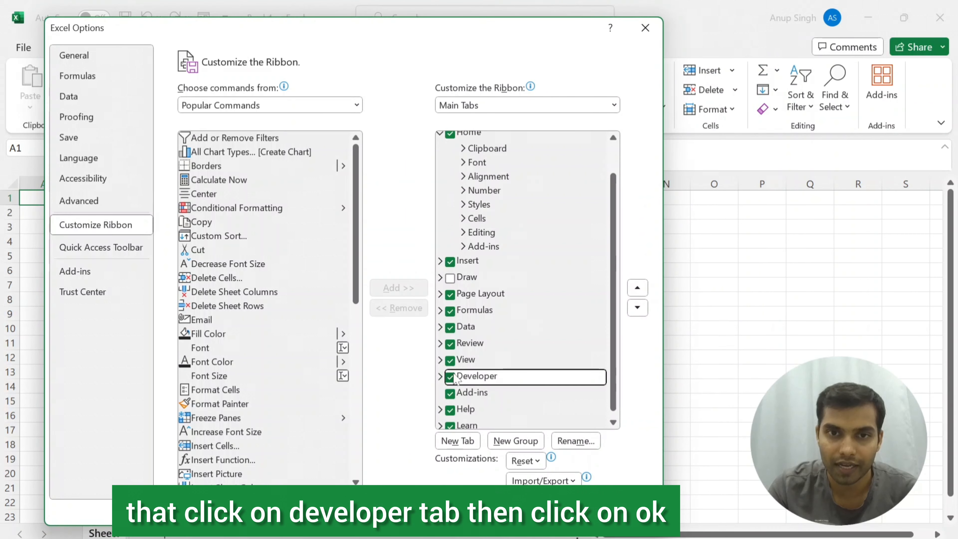
click(572, 511)
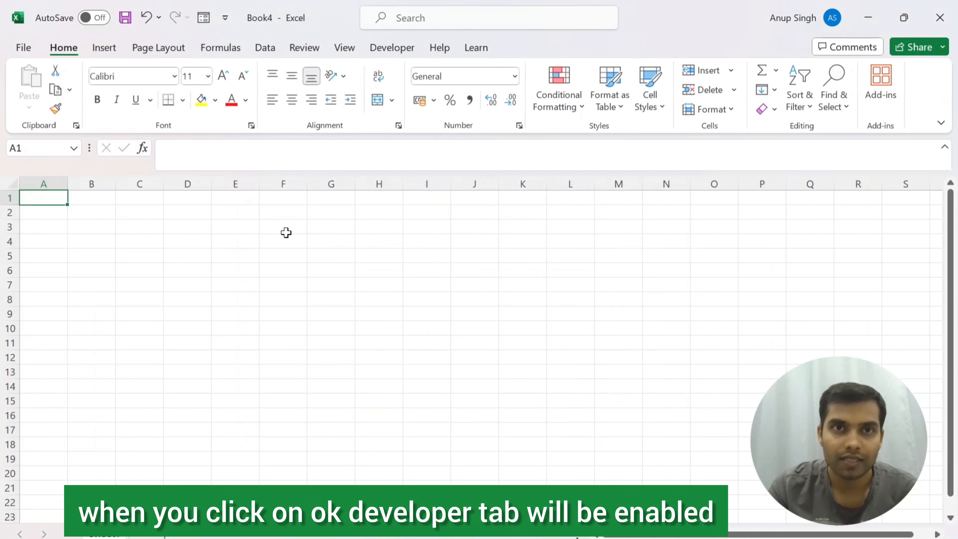
click(391, 48)
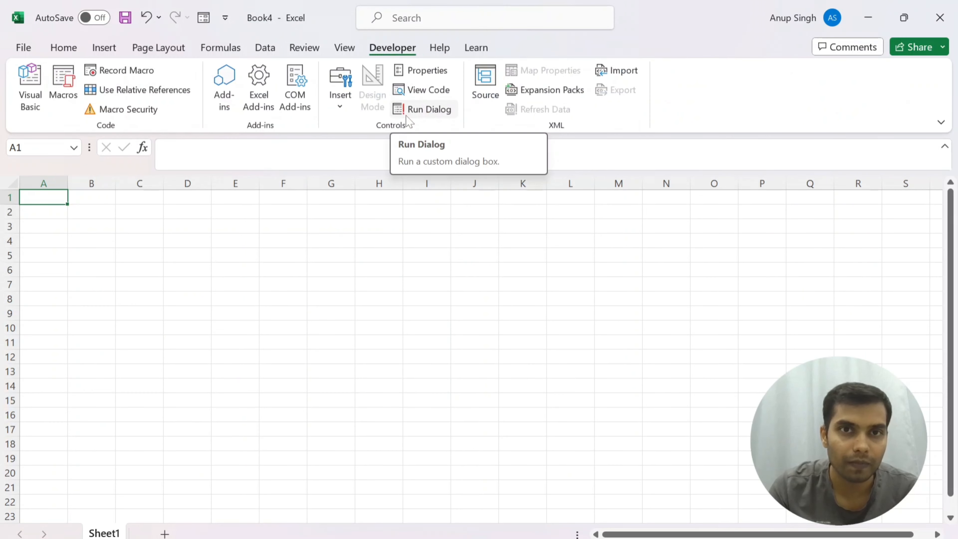
- Copy the calculator block B4:E14, from Loan Amount to the interest rate figures, from the Home Loan sheet of the practice workbook
click(80, 254)
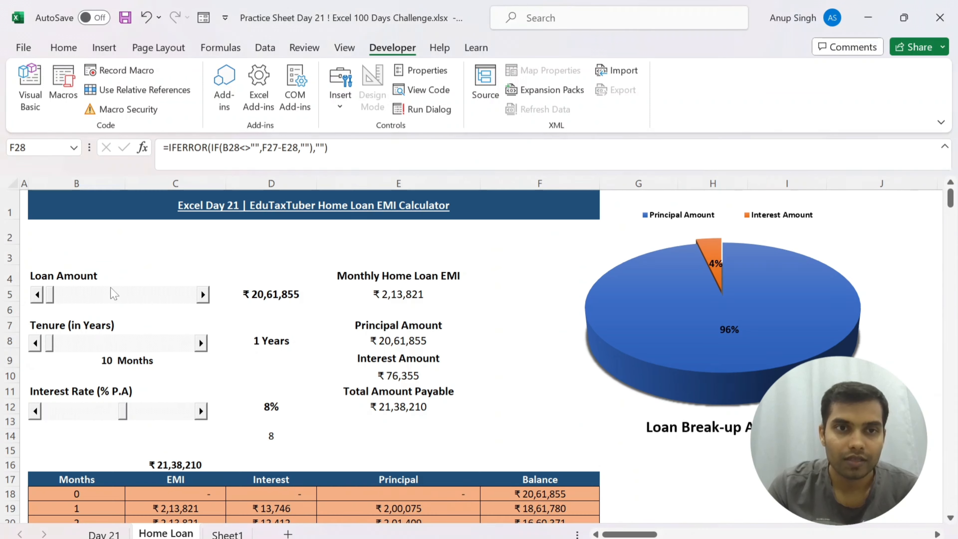
click(88, 274)
key(shift+Up)
key(shift+Up)
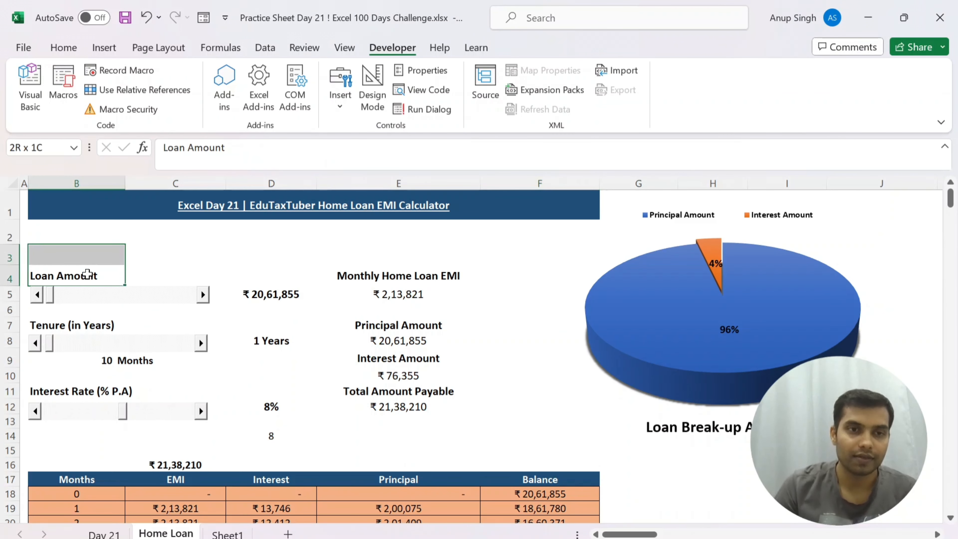
key(shift+Down)
key(shift+Down)
key(shift+Down)
key(shift+Down)
key(shift+Down)
key(shift+Down)
key(shift+Down)
key(shift+Down)
key(shift+Down)
key(shift+Down)
key(shift+Down)
key(shift+Down)
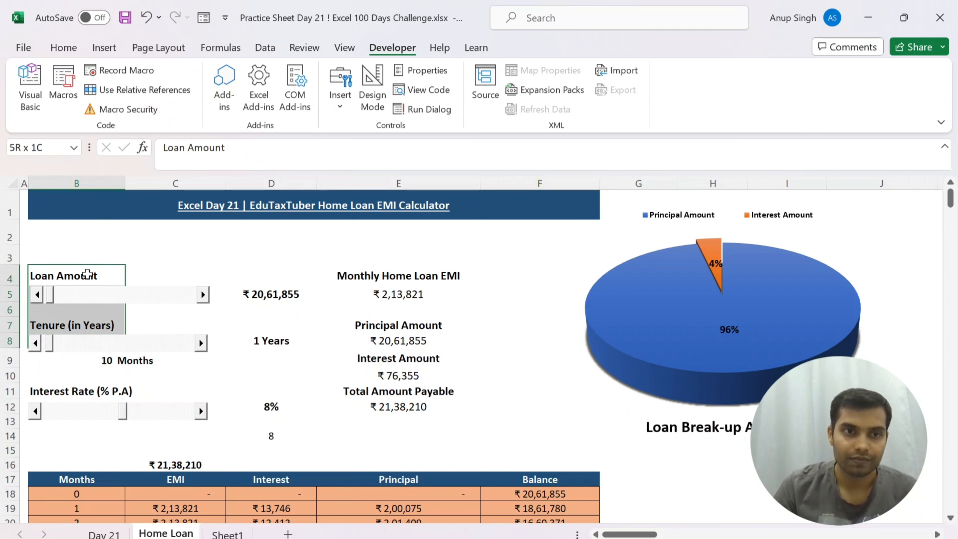
key(shift+Right)
key(shift+Right)
key(shift+Right)
key(shift+Left)
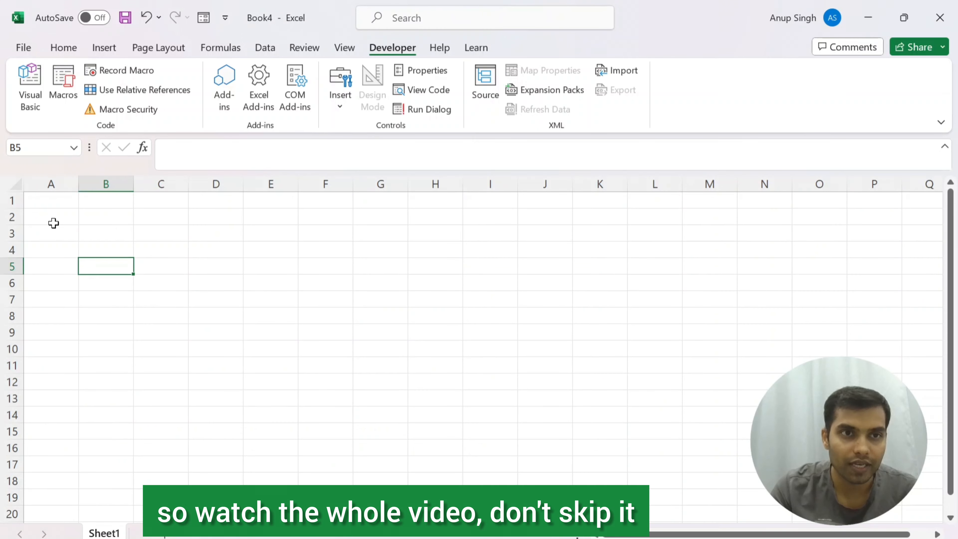
- Paste the copied calculator block into Book4 starting at cell A2 and autofit its column widths
click(53, 223)
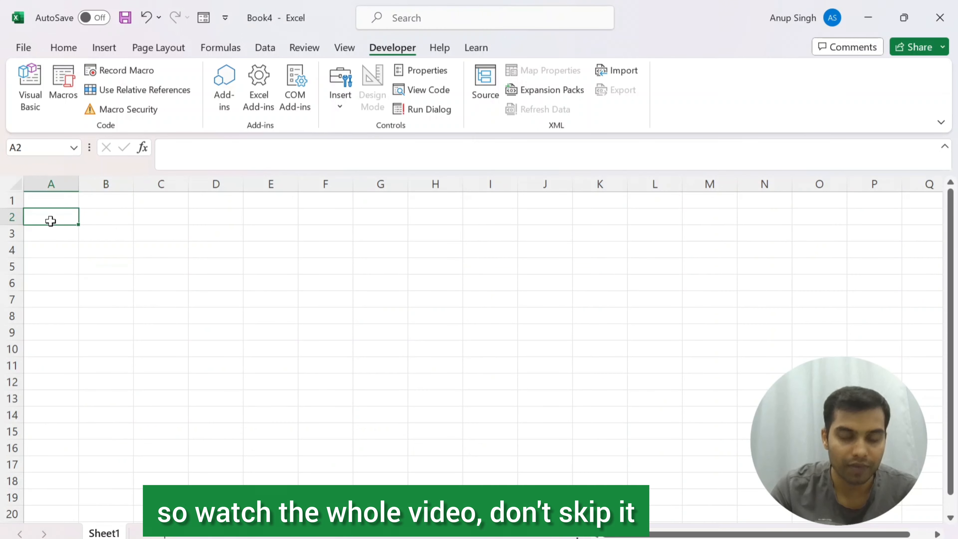
key(ctrl+v)
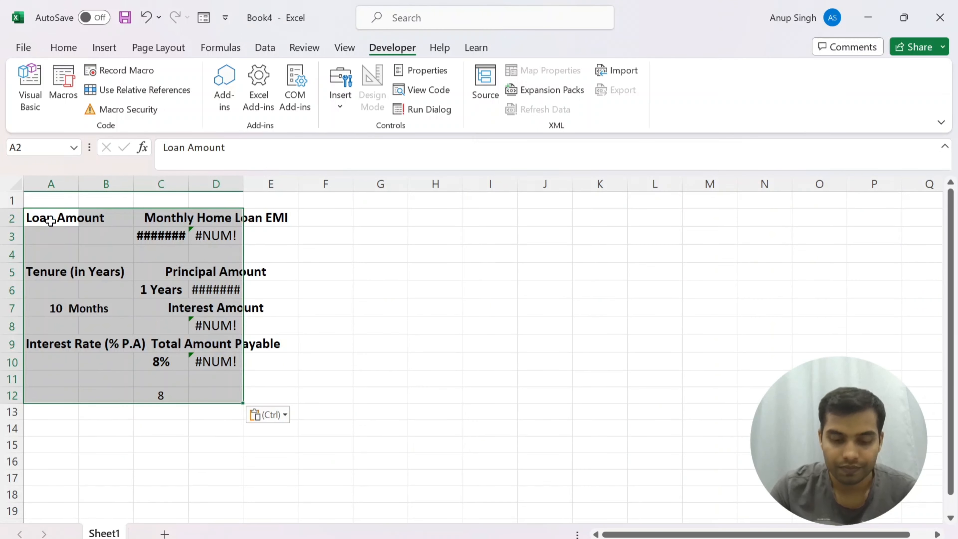
key(alt+h)
key(o)
key(i)
key(Up)
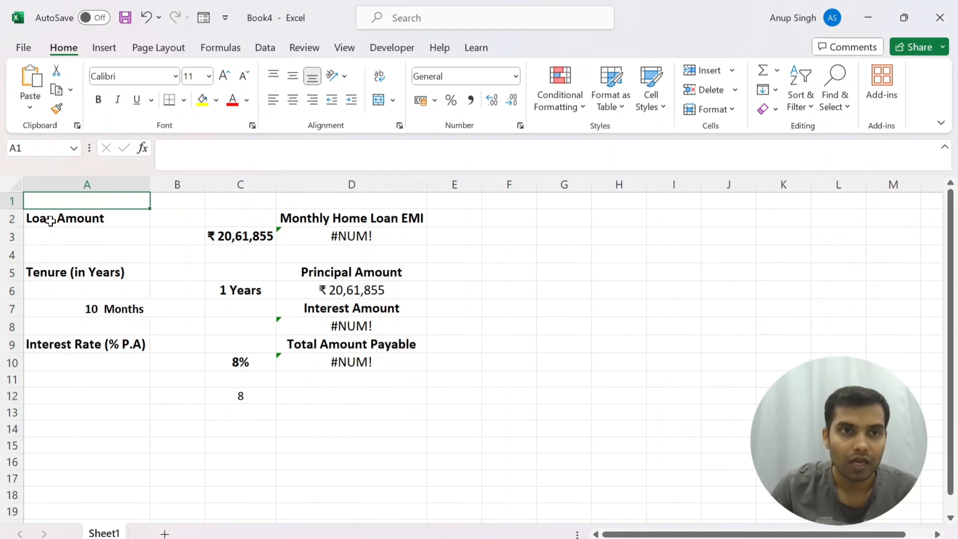
- Compare the layout with the practice workbook, then slightly widen columns A and C in Book4
key(Down)
key(Down)
key(alt+Tab)
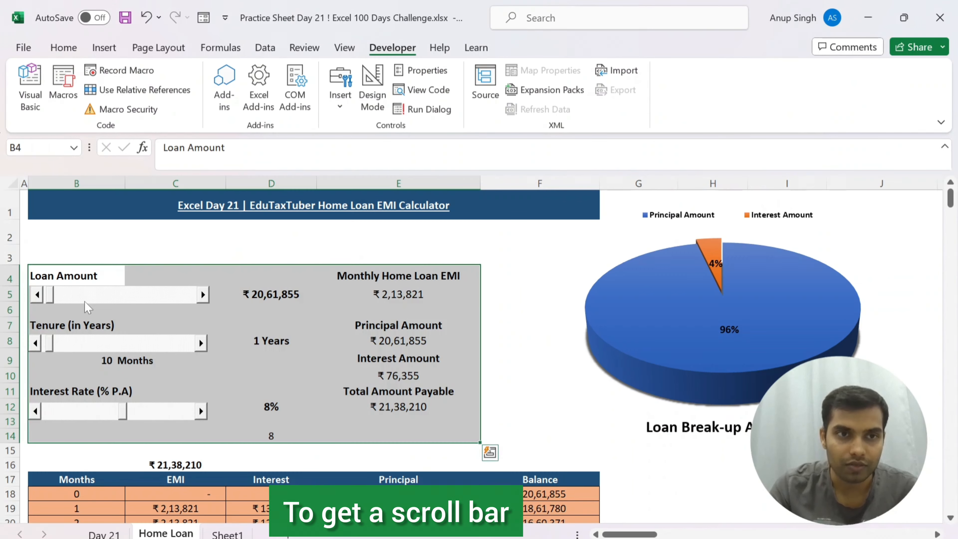
key(alt+Tab)
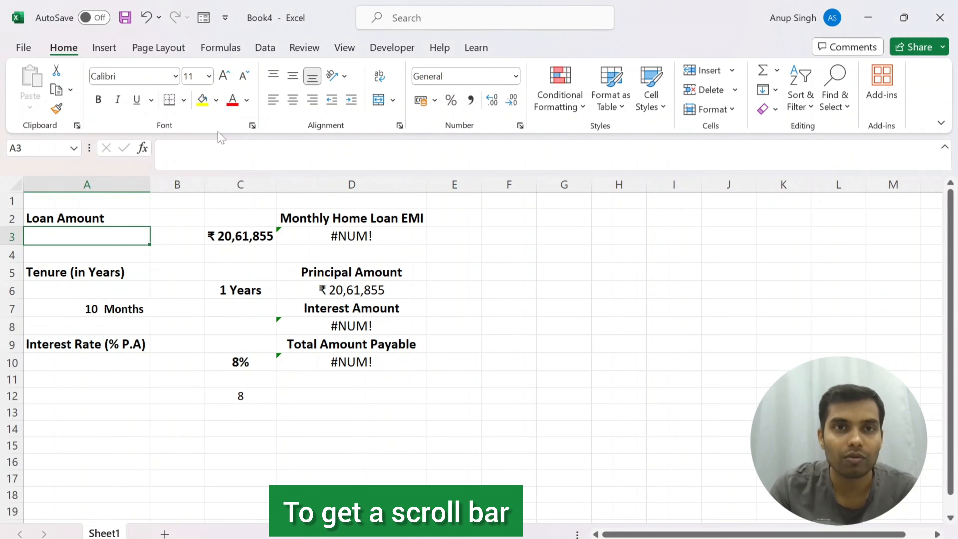
click(87, 260)
drag(148, 192, 157, 185)
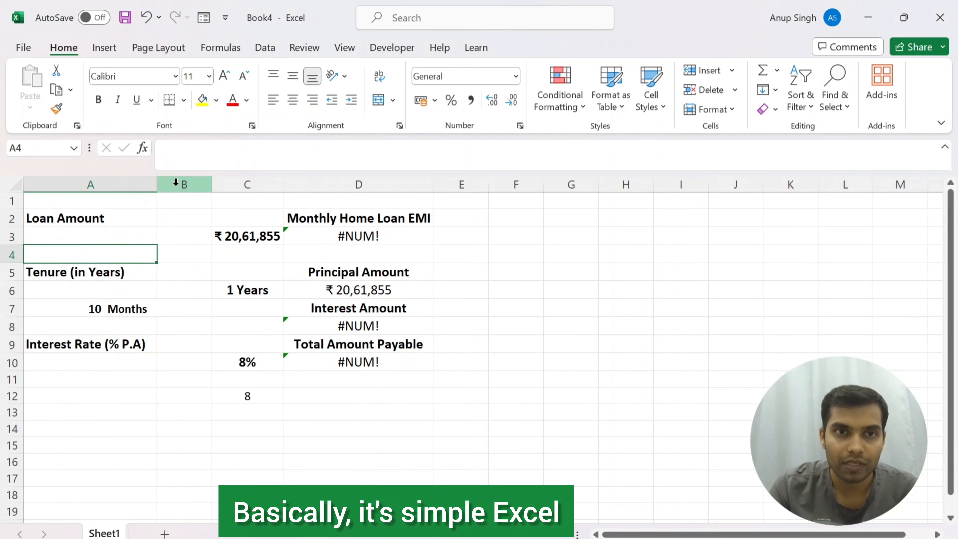
click(211, 187)
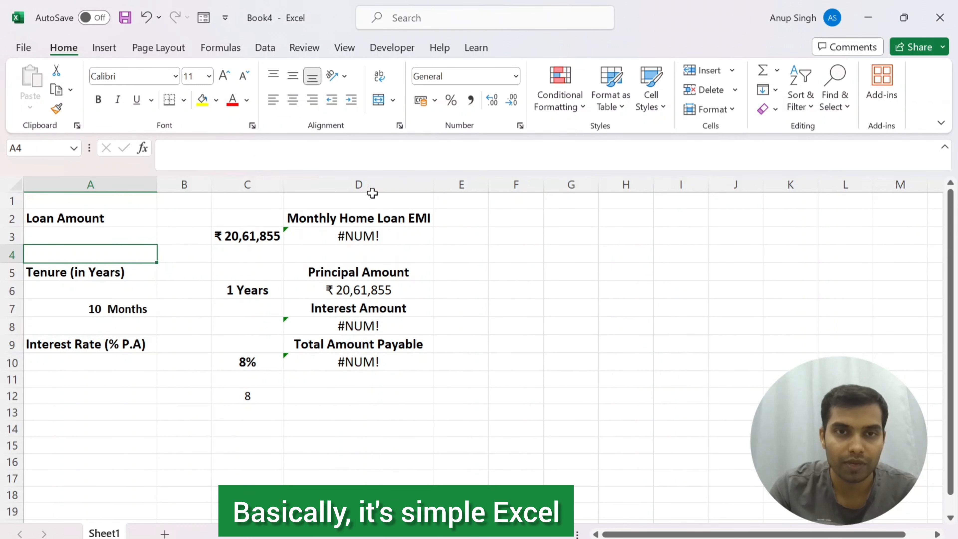
drag(281, 185, 297, 185)
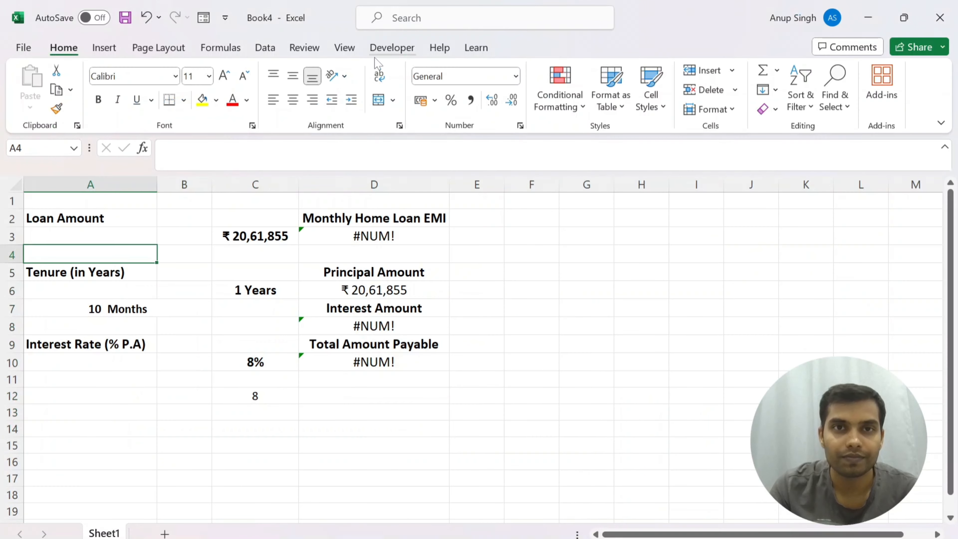
- Draw an ActiveX scroll bar about 139 by 16 points in row 3 beneath Loan Amount, across columns A and B
click(381, 51)
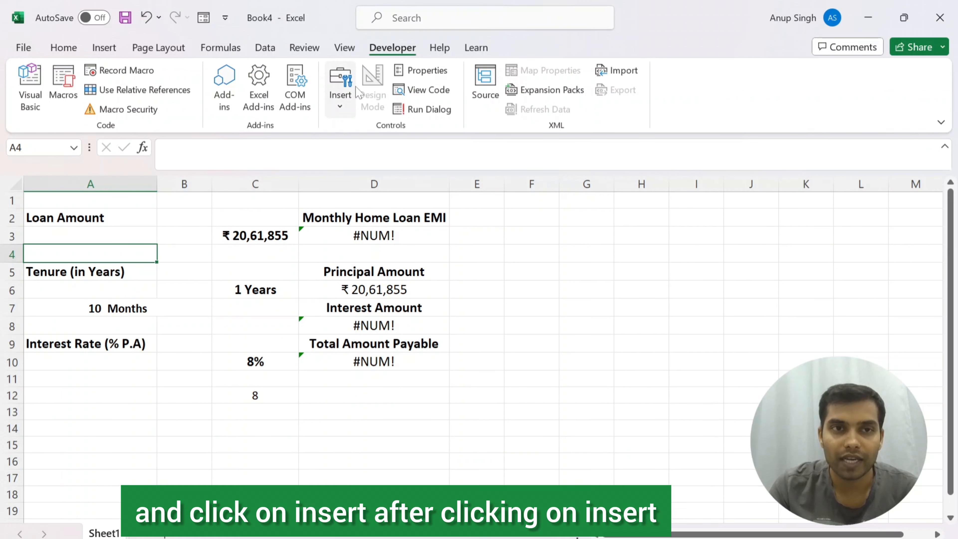
click(343, 109)
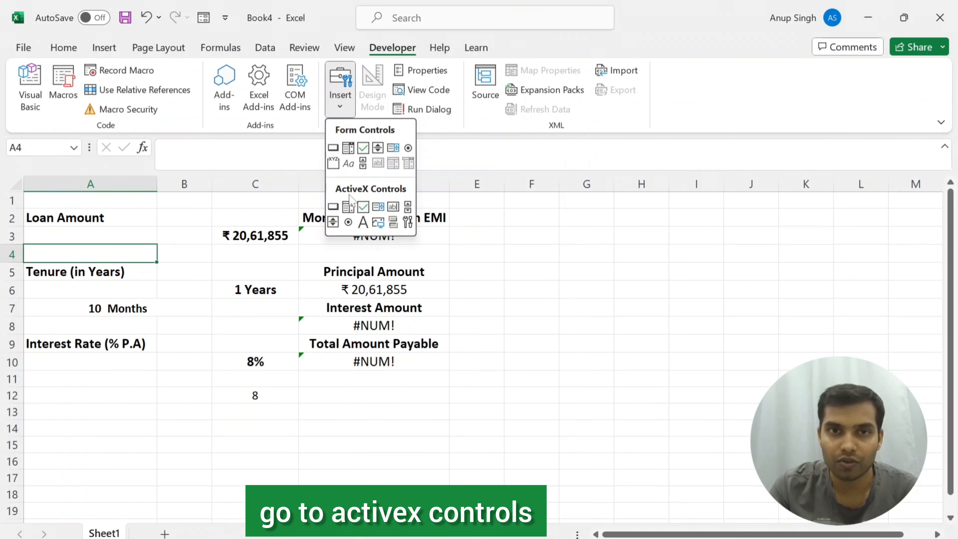
click(407, 209)
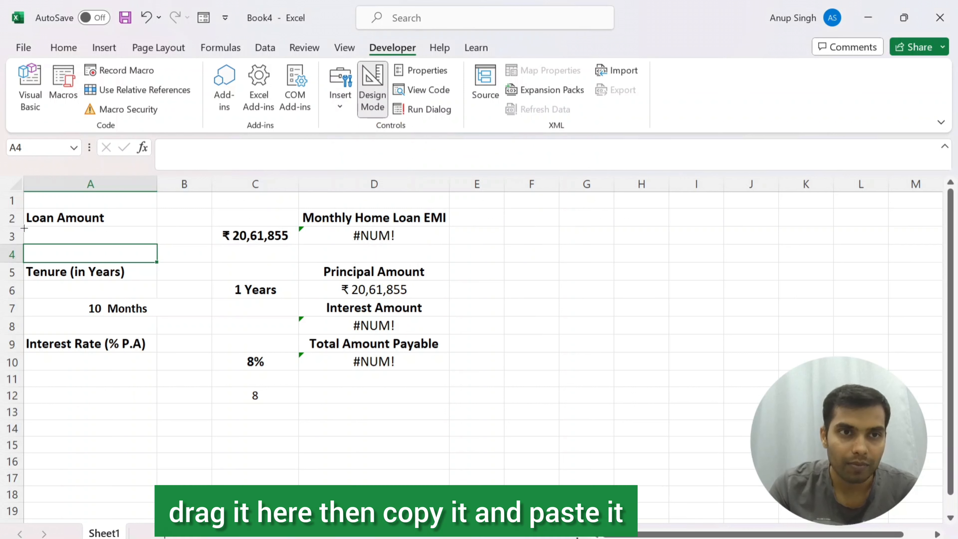
drag(29, 228, 29, 228)
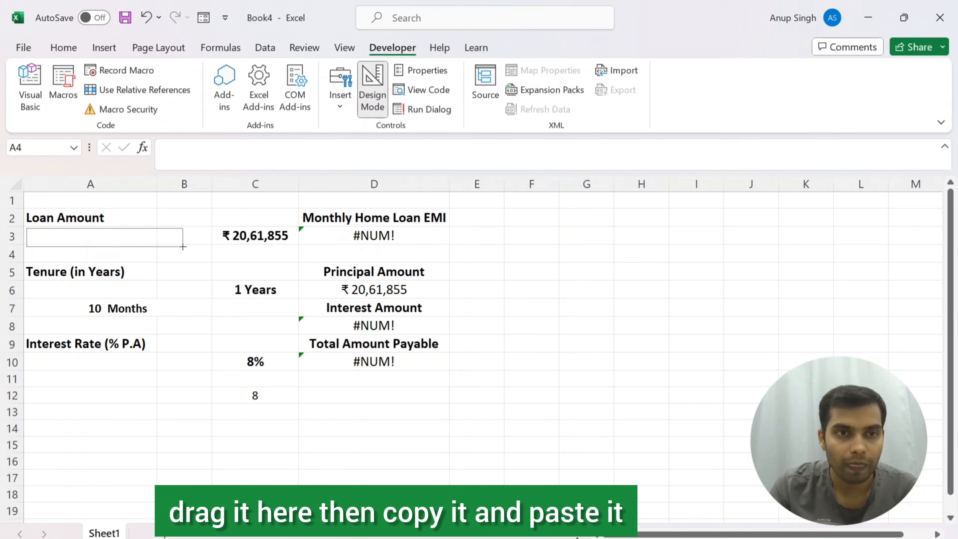
drag(182, 246, 185, 245)
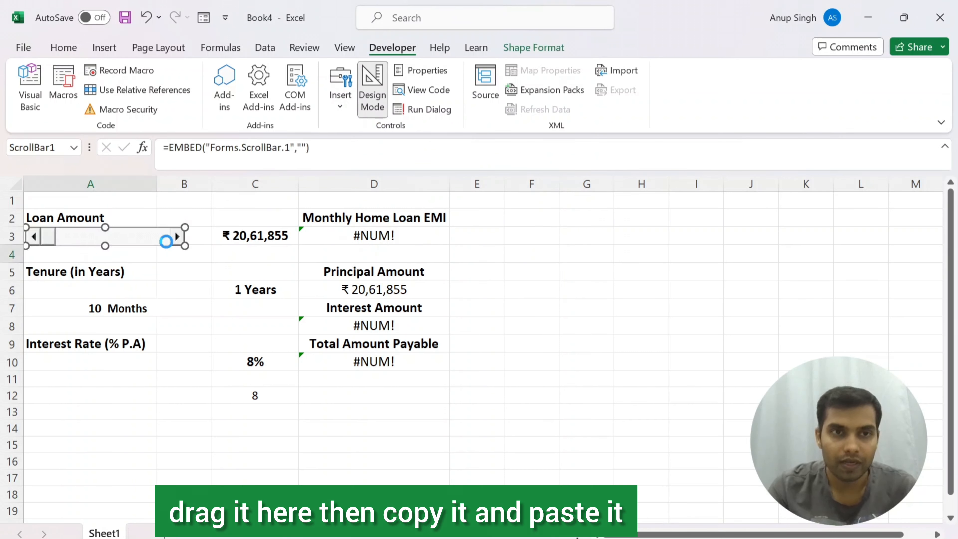
- Duplicate the scroll bar into row 6 below the tenure label and row 8 below the months cell
click(72, 289)
key(ctrl+v)
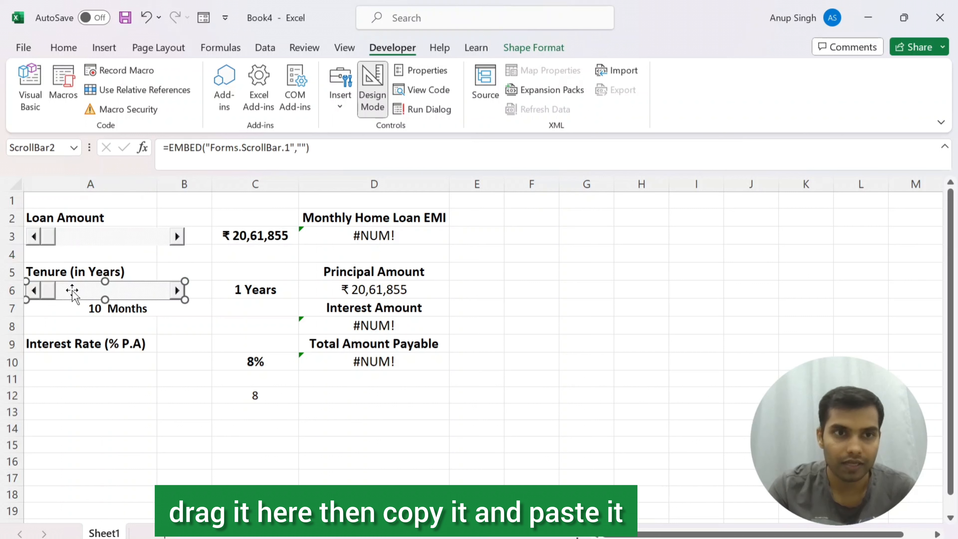
click(74, 326)
key(ctrl+v)
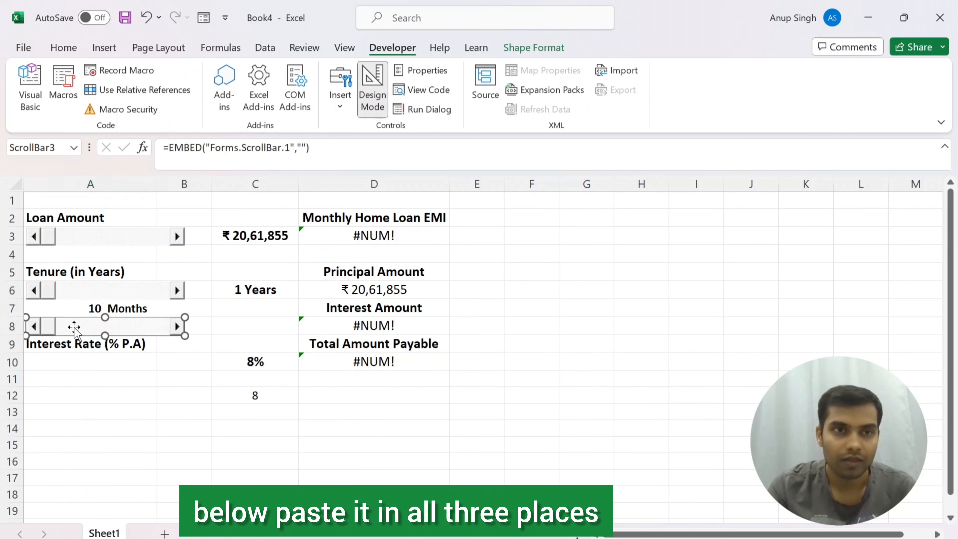
click(180, 360)
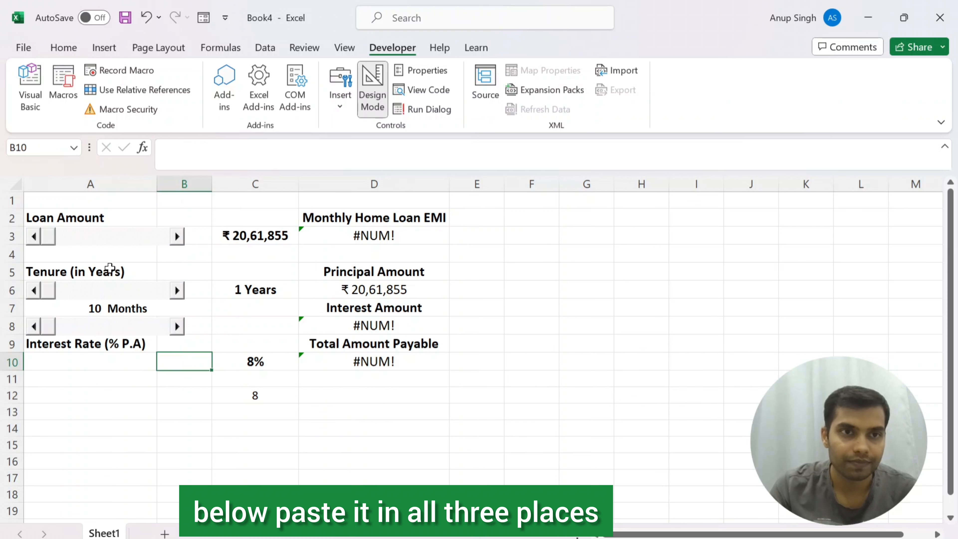
- Link the Loan Amount scroll bar to cell C3 through its properties
click(99, 237)
right_click(86, 242)
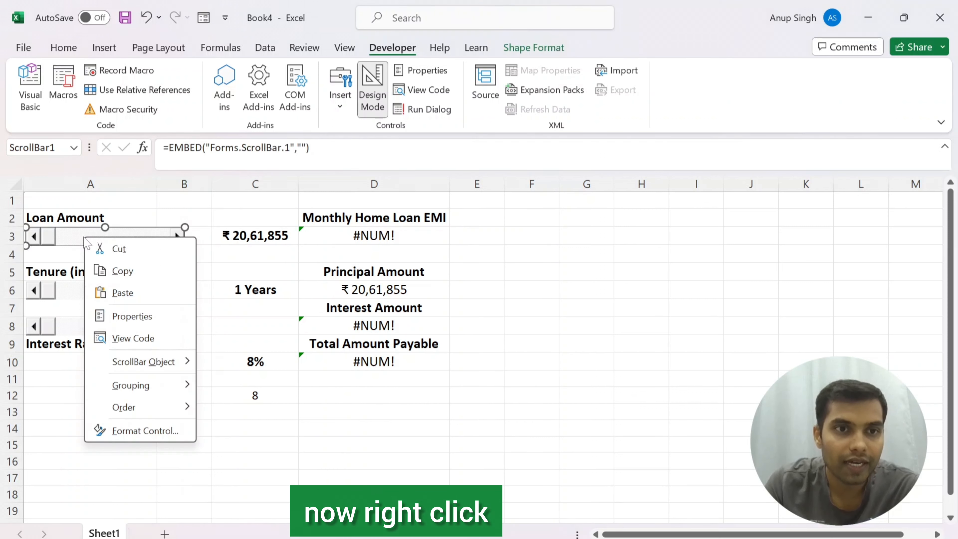
click(131, 316)
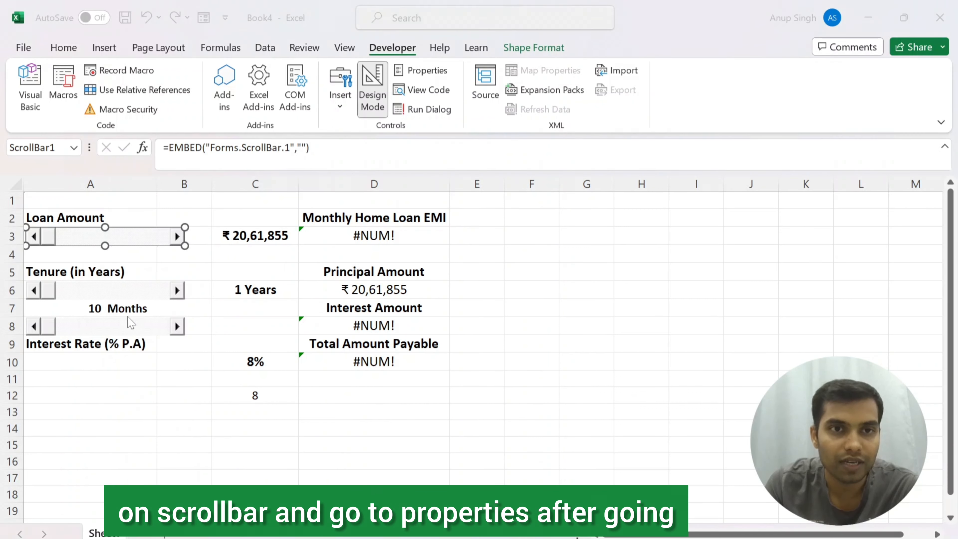
drag(158, 68, 488, 67)
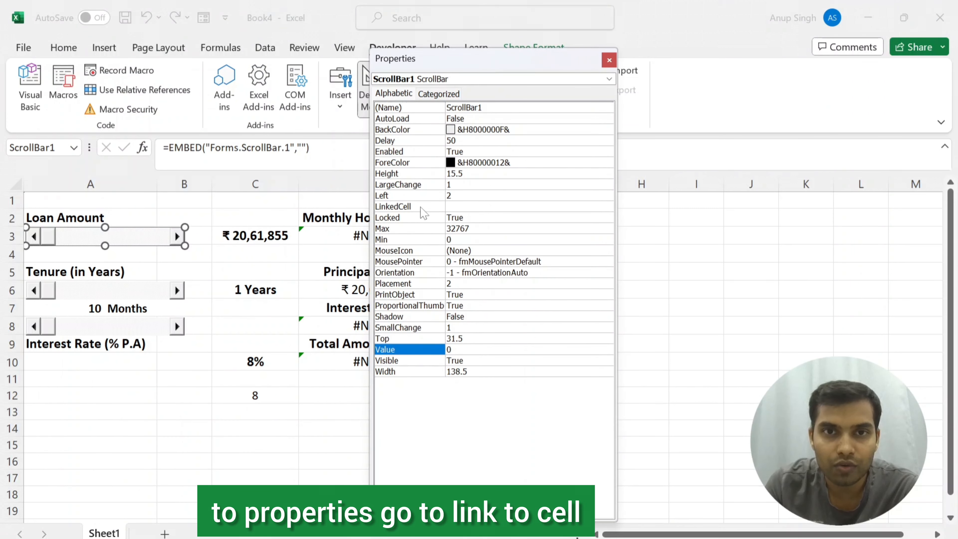
click(467, 207)
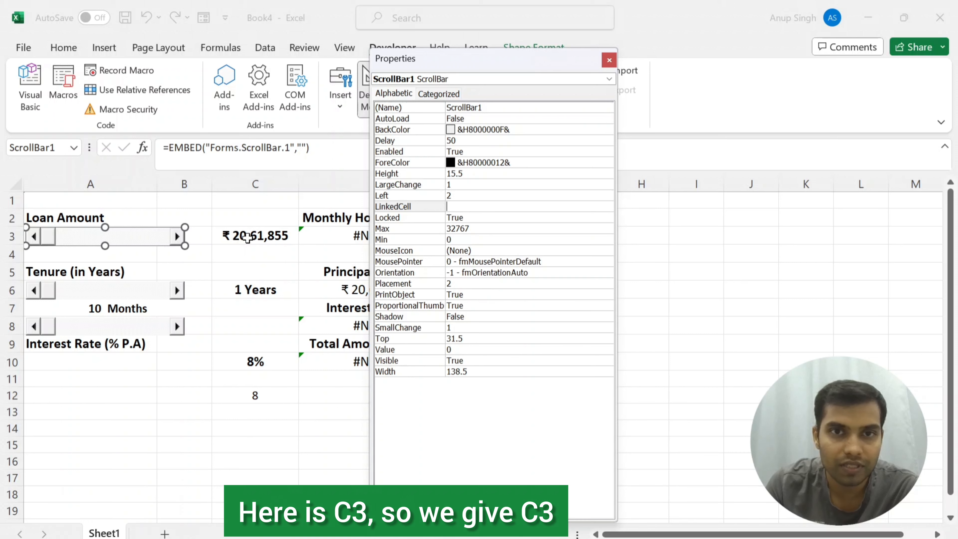
text(c)
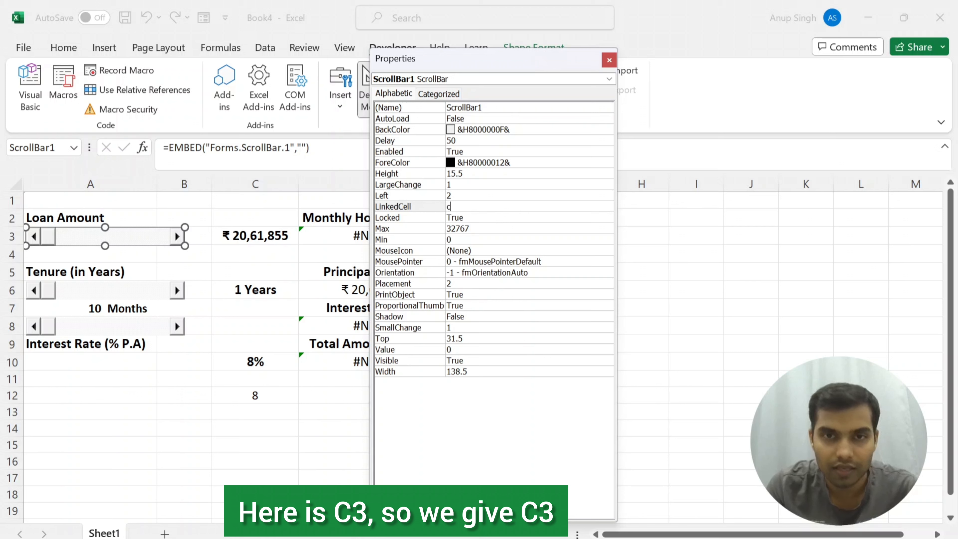
text(3)
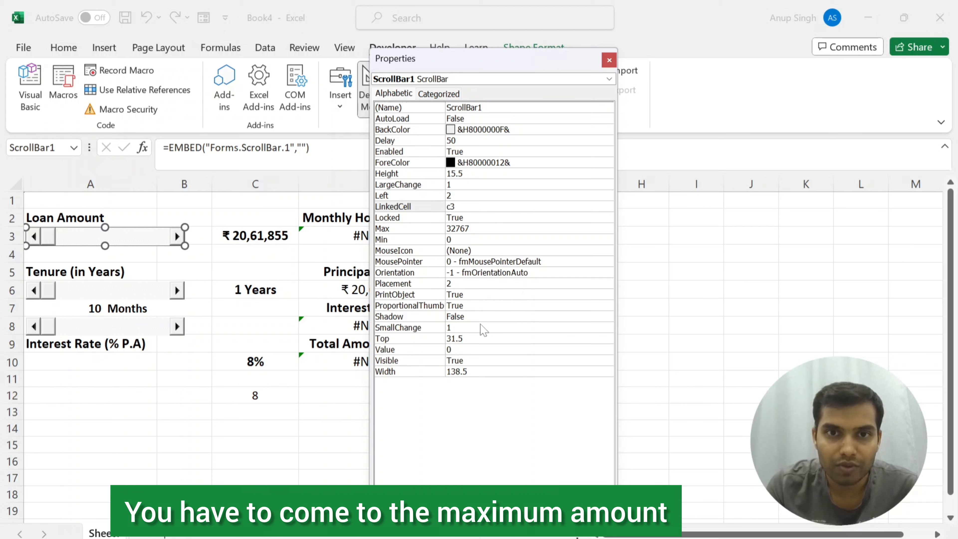
click(472, 231)
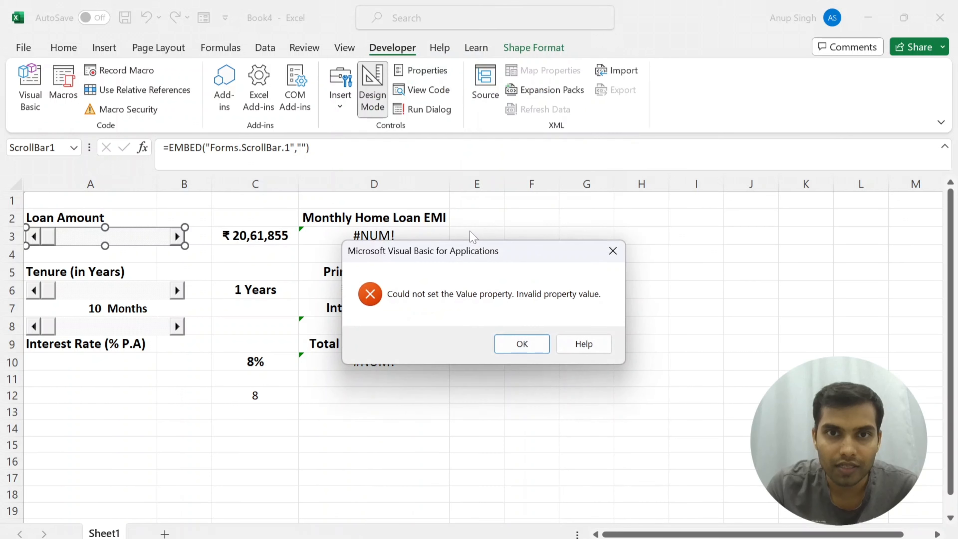
click(513, 344)
click(456, 207)
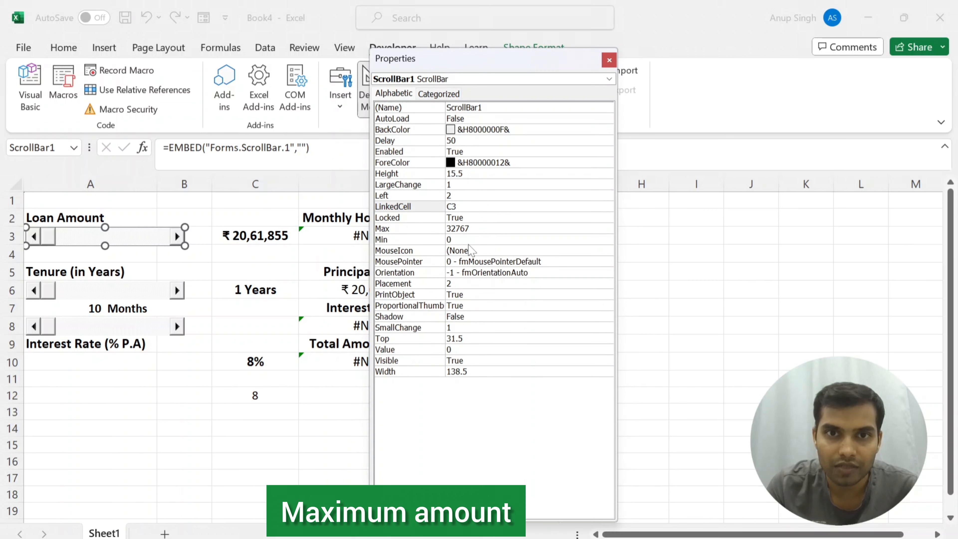
- Set the Loan Amount scroll bar's maximum to 100000000 and close its properties
click(470, 229)
double_click(470, 229)
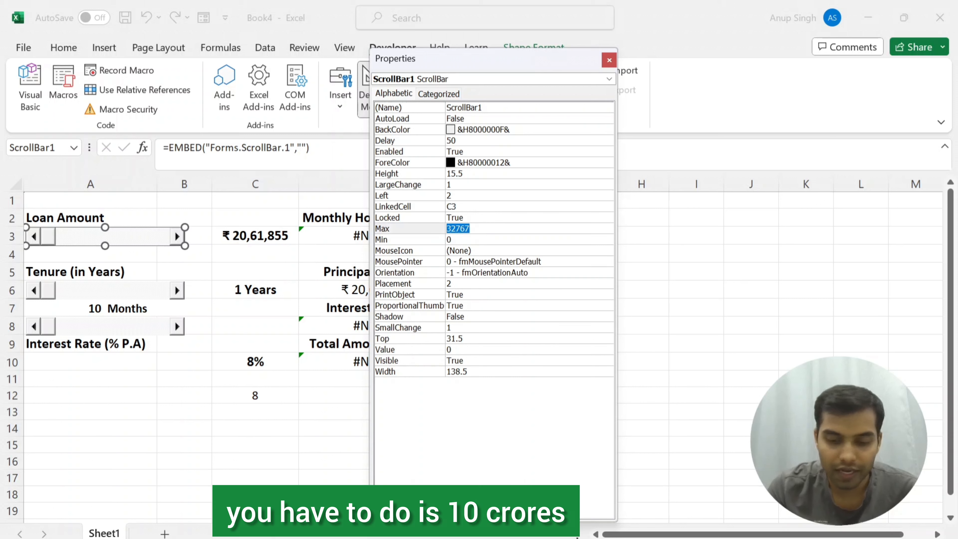
text(100000)
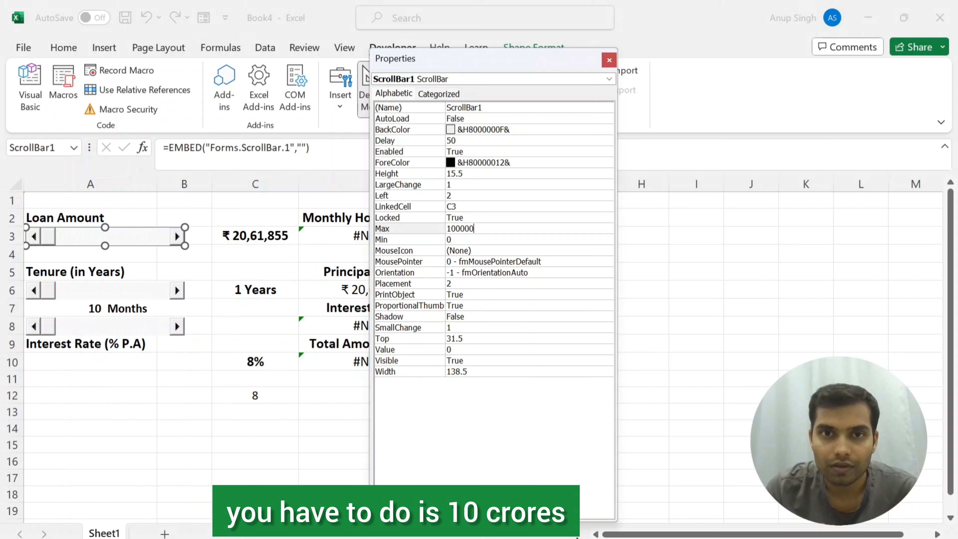
text(000)
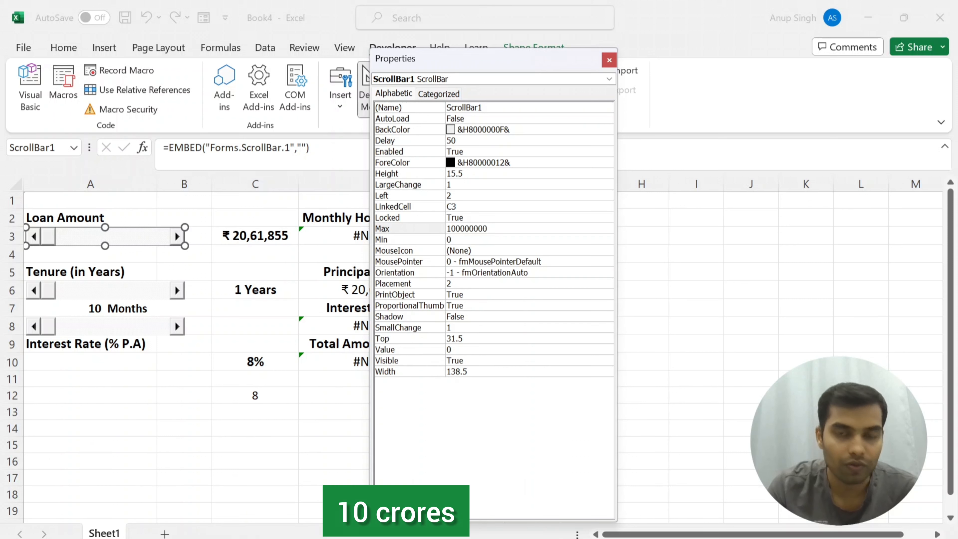
key(Return)
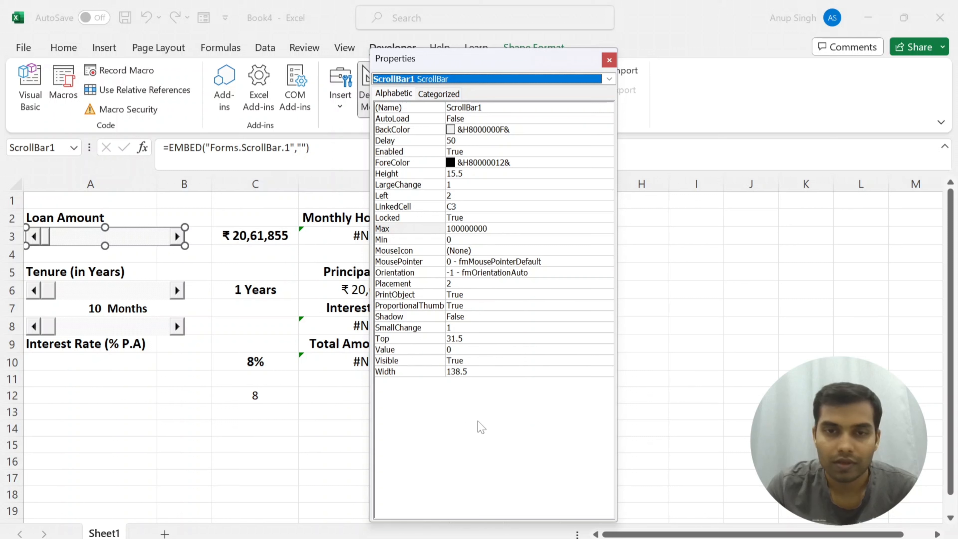
click(608, 60)
click(334, 326)
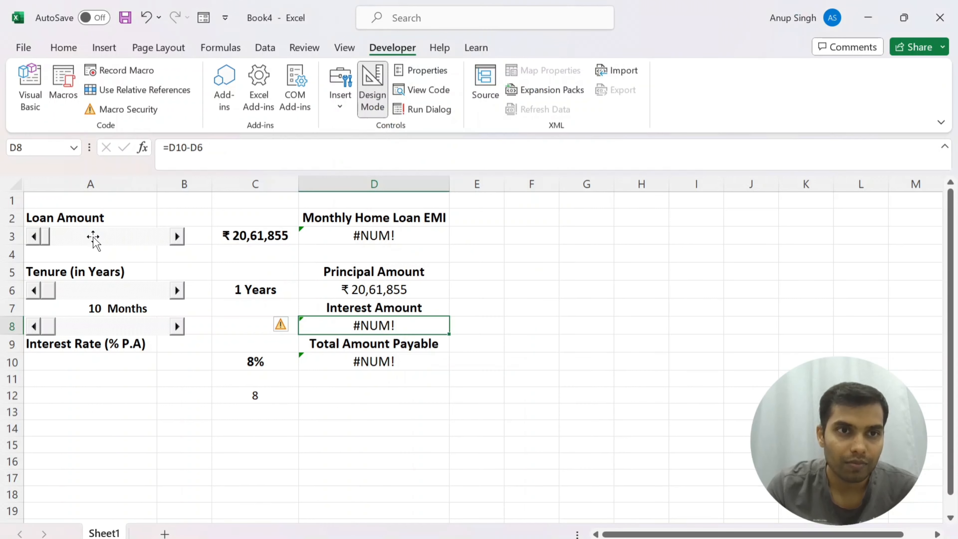
- Turn off design mode, move the Loan Amount scroll bar to its ₹10,00,00,000 maximum, and autofit column C
click(372, 90)
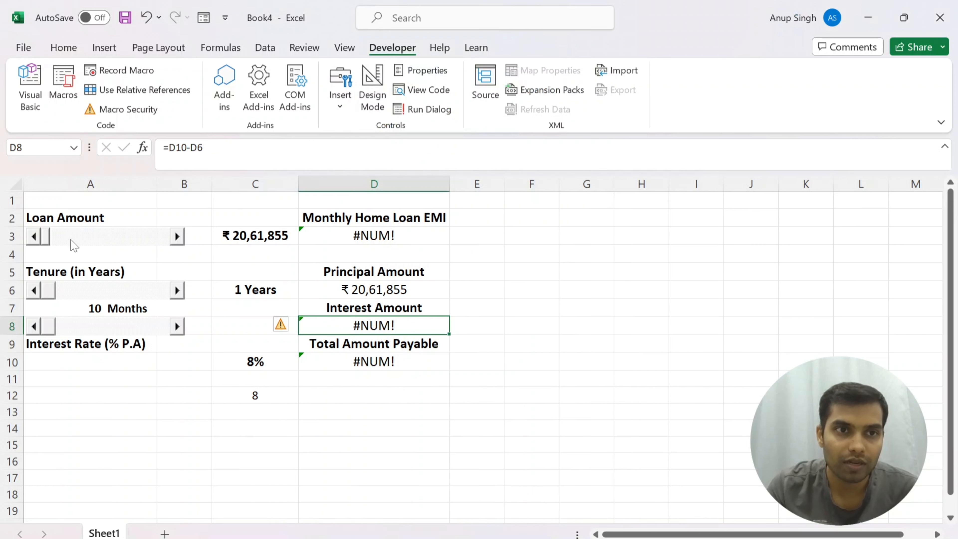
click(57, 239)
drag(45, 234, 168, 240)
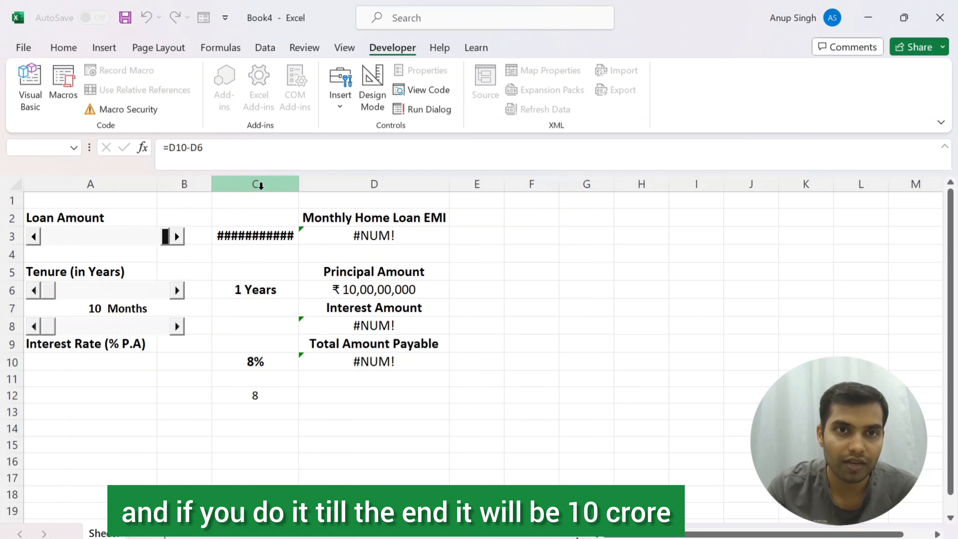
double_click(300, 185)
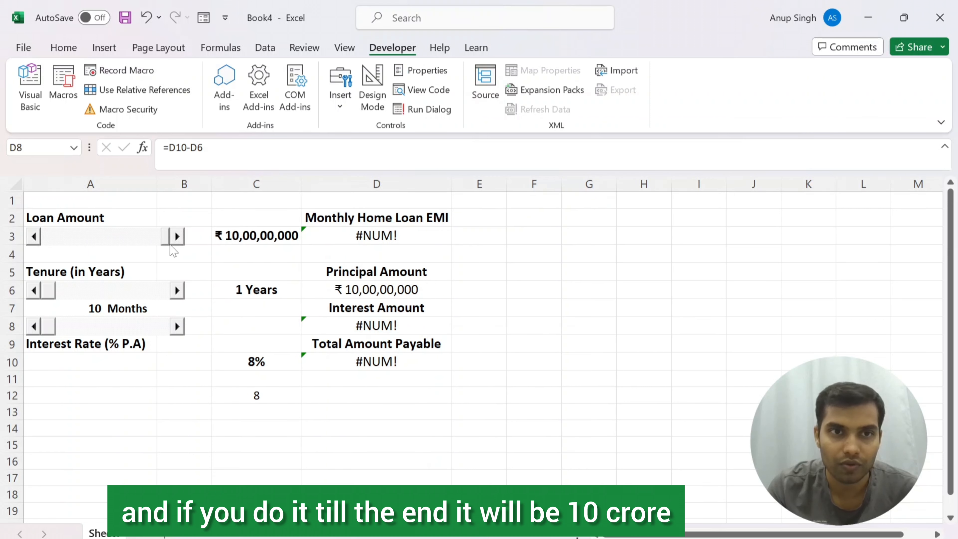
- Lower the loan amount to ₹83,33,333 with its scroll bar and try the unlinked scroll bars in rows 6 and 8
drag(166, 238, 113, 264)
click(128, 291)
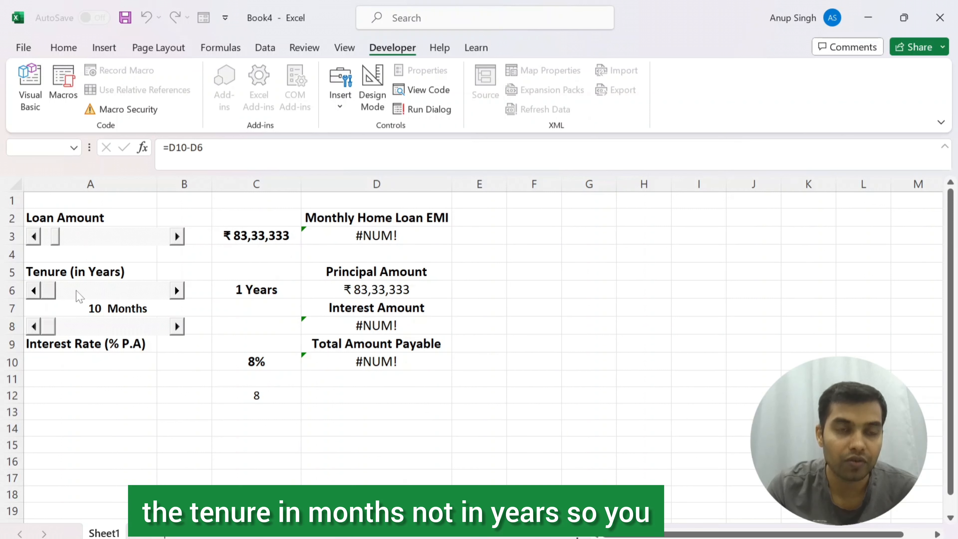
click(73, 327)
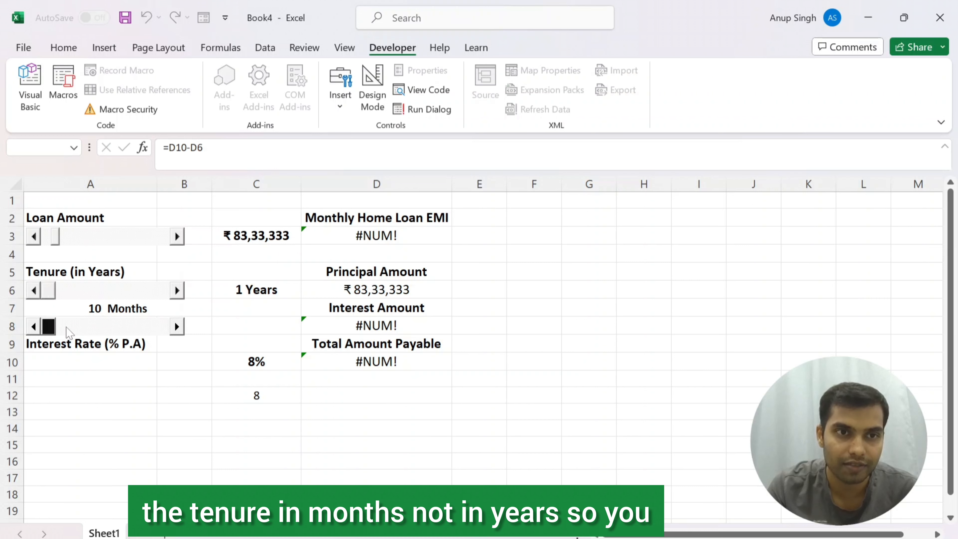
click(74, 292)
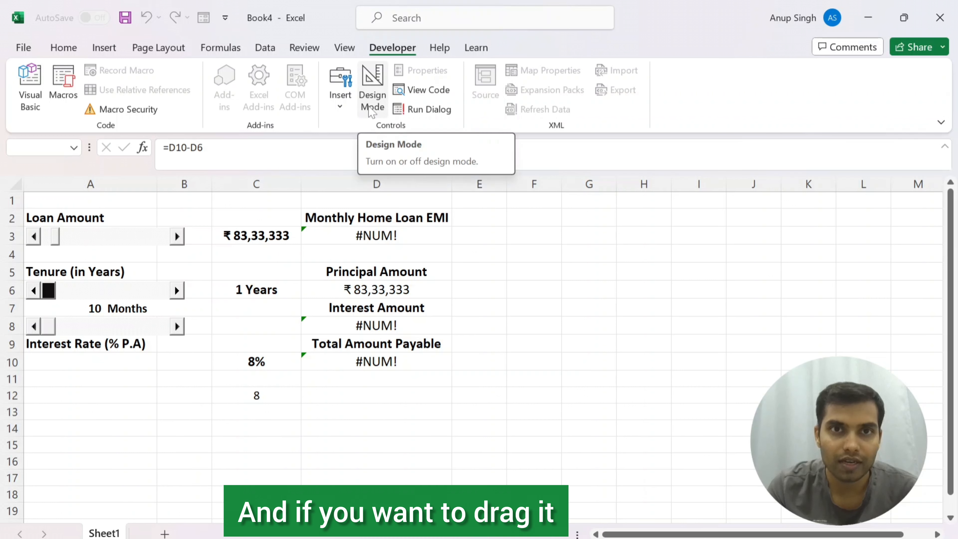
- Move the Loan Amount scroll bar to ₹3,25,00,000 and turn design mode back on
click(371, 91)
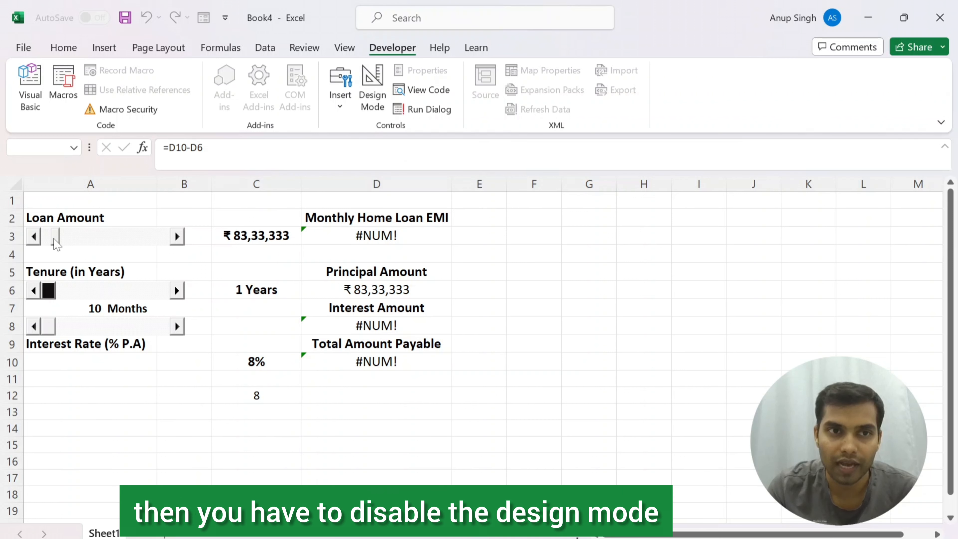
drag(56, 237, 84, 242)
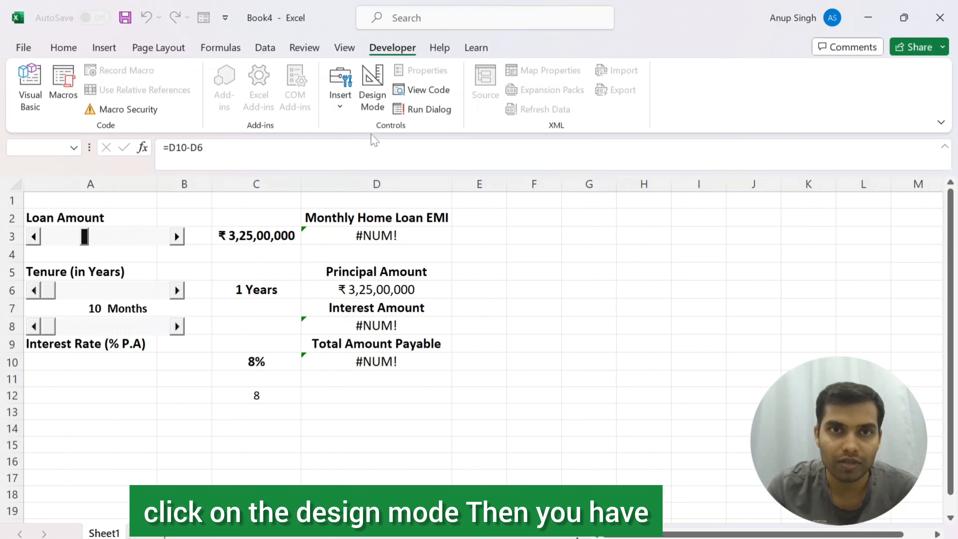
click(371, 100)
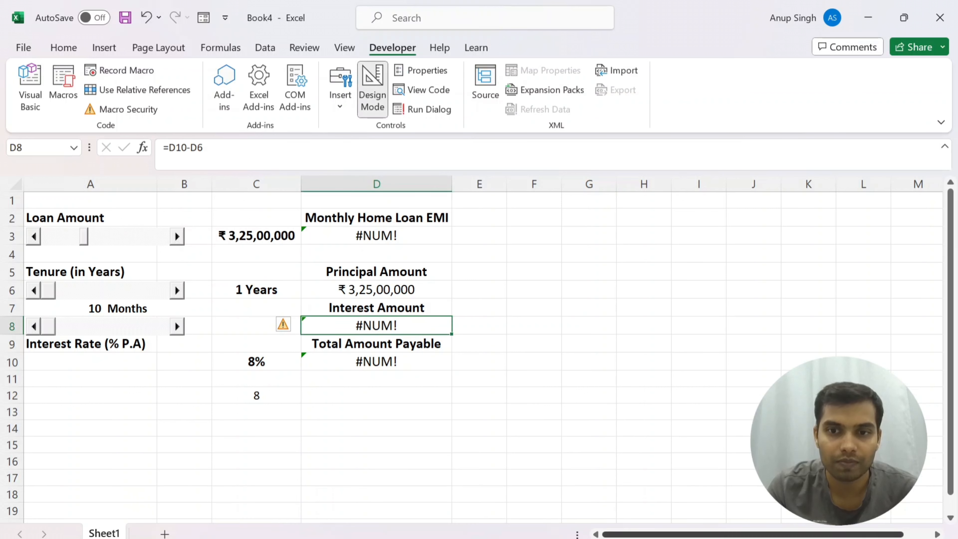
- Link the tenure scroll bar in row 6 to the months cell A7 through its properties
mouse_move(680, 538)
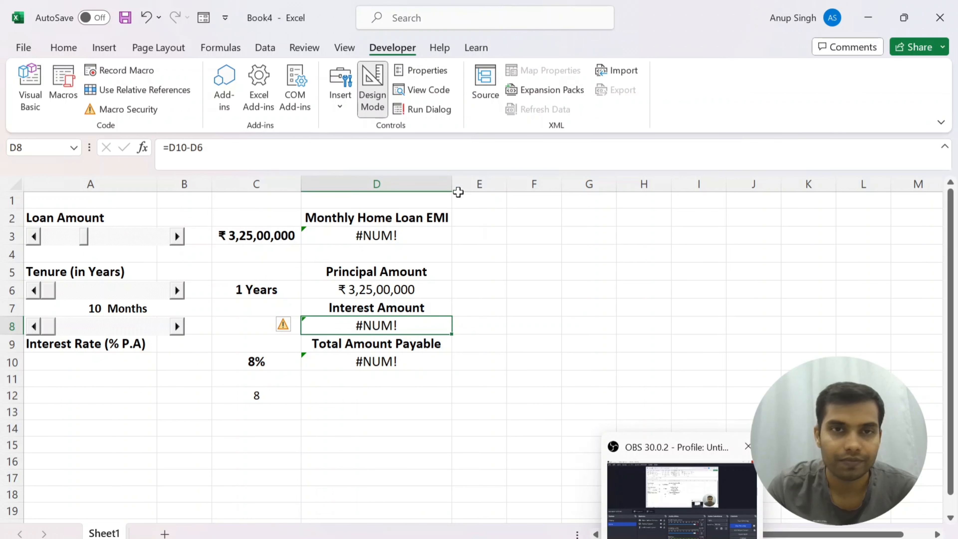
click(76, 291)
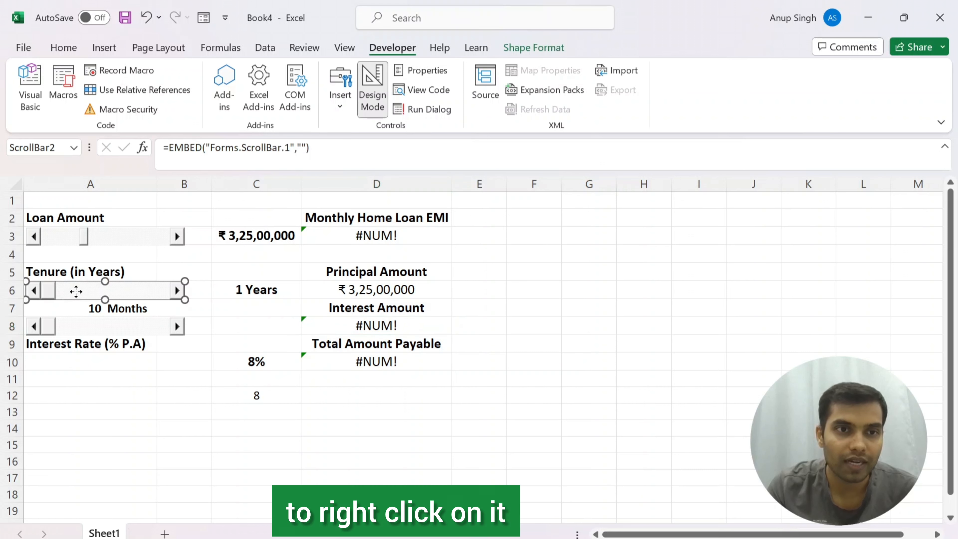
right_click(76, 291)
click(120, 371)
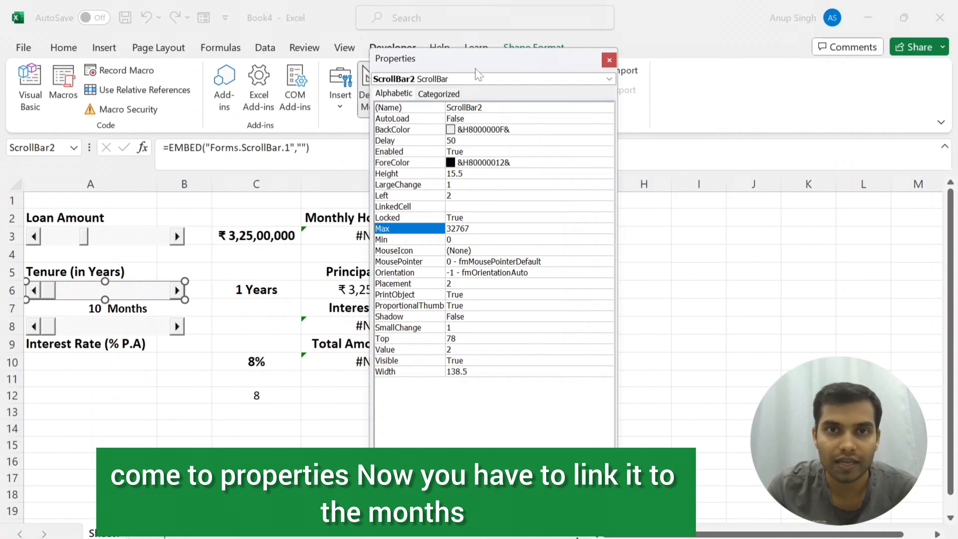
drag(482, 67, 498, 91)
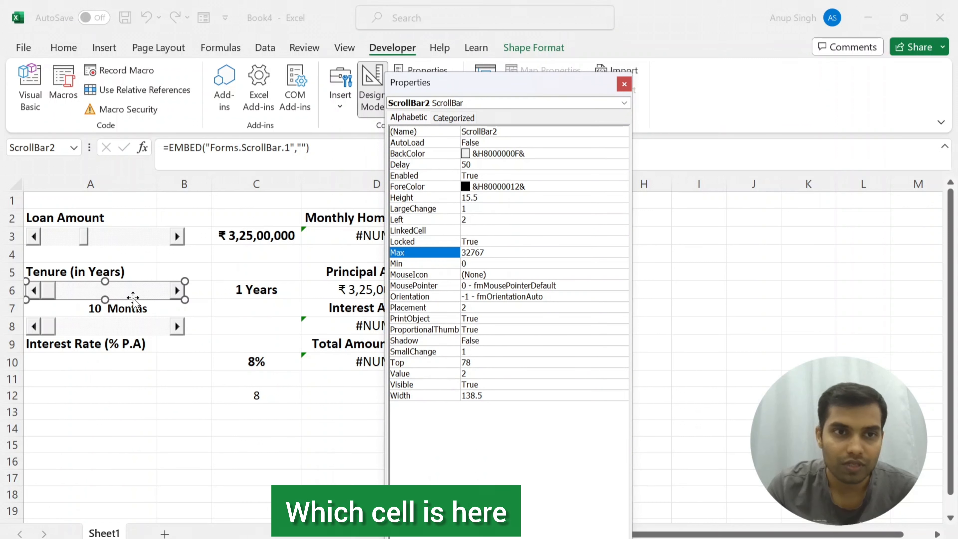
click(130, 306)
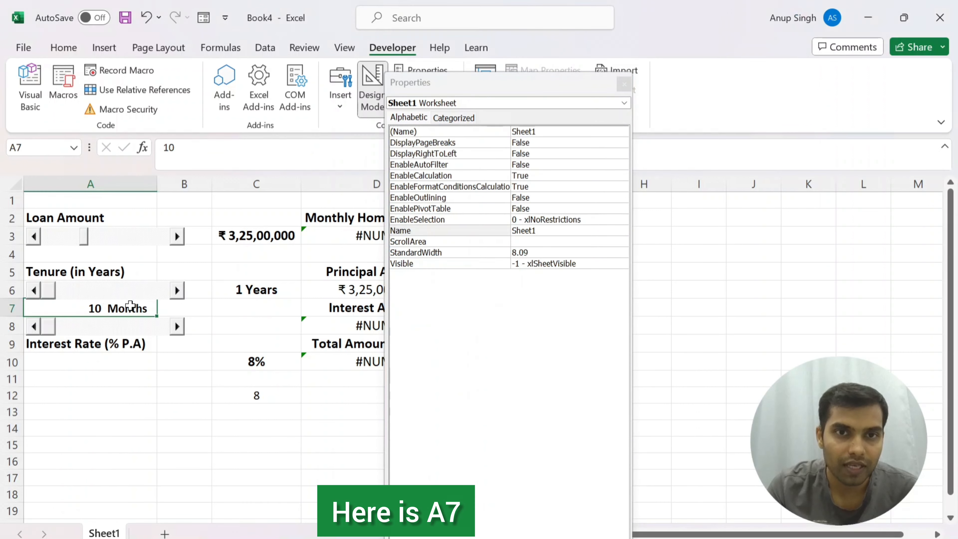
click(105, 293)
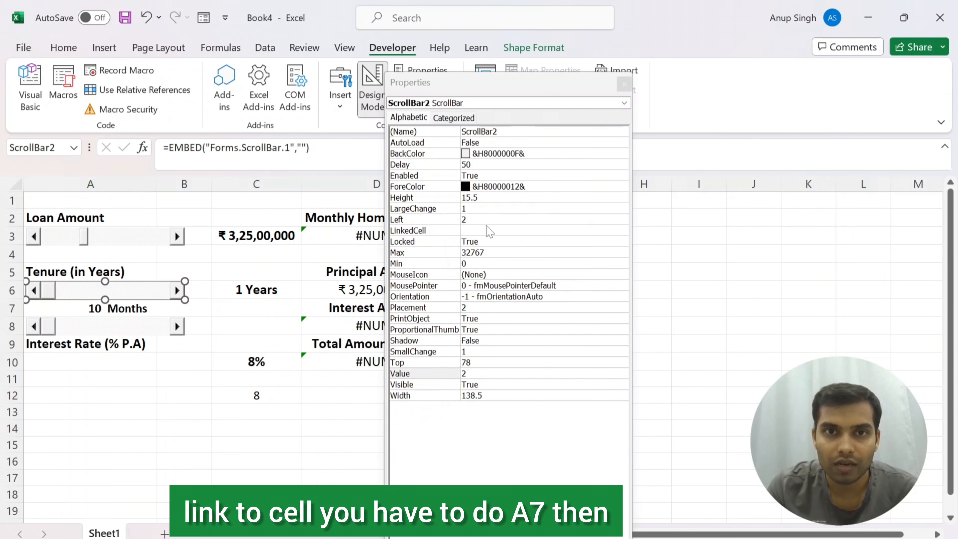
click(477, 231)
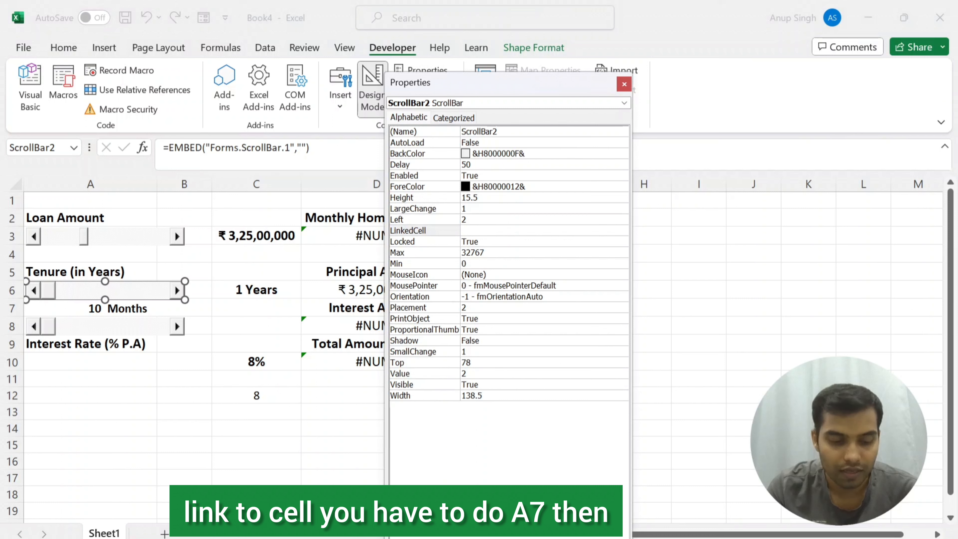
text(A7)
key(Return)
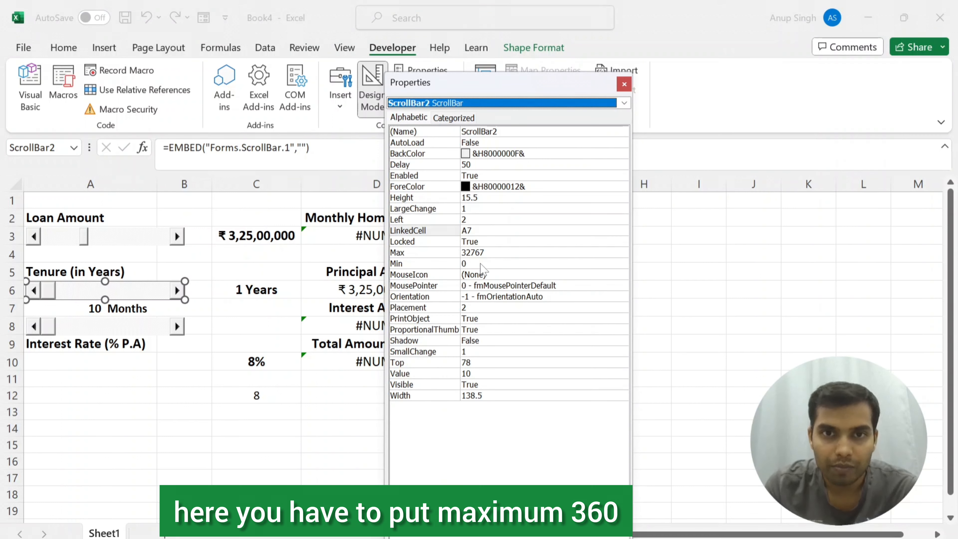
- Set the tenure scroll bar's maximum to 360 and close its properties
double_click(485, 256)
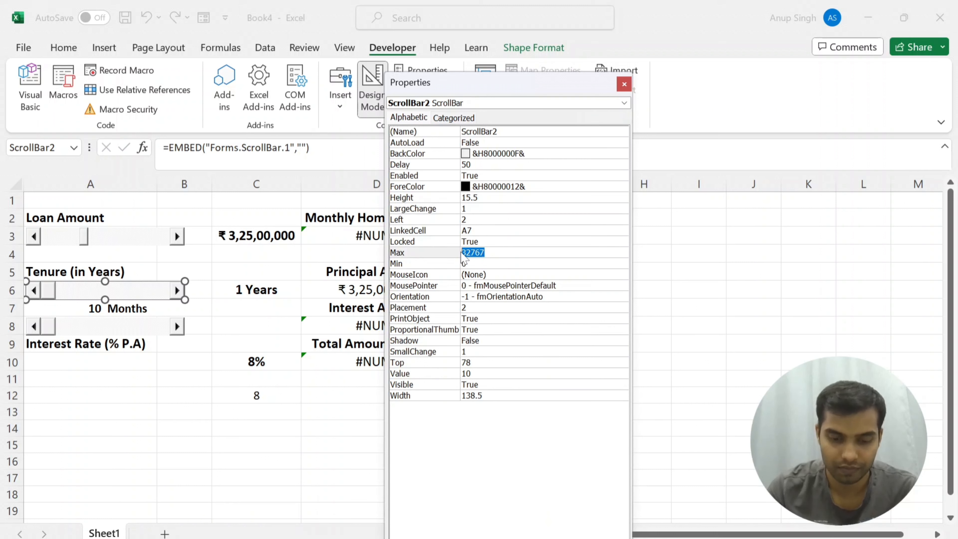
text(360)
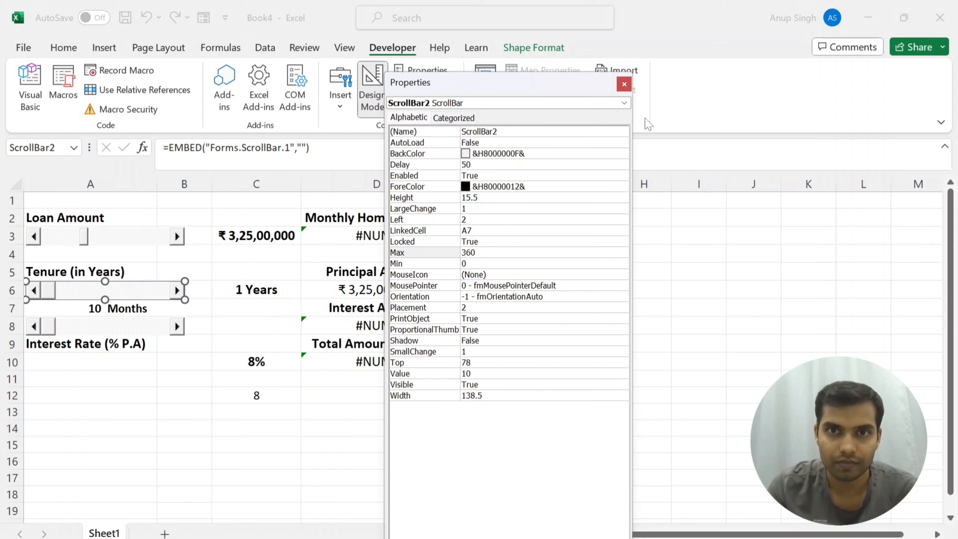
key(Tab)
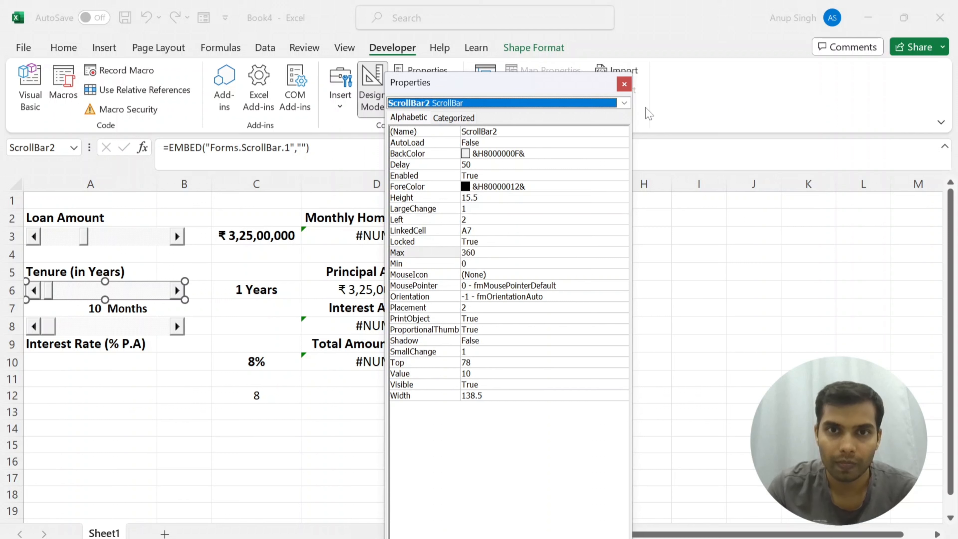
click(624, 85)
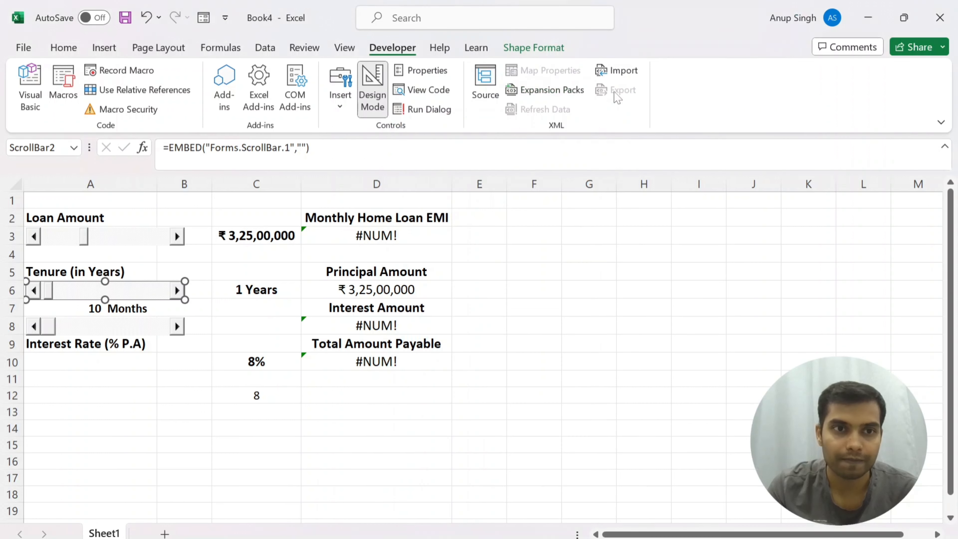
click(79, 332)
click(58, 293)
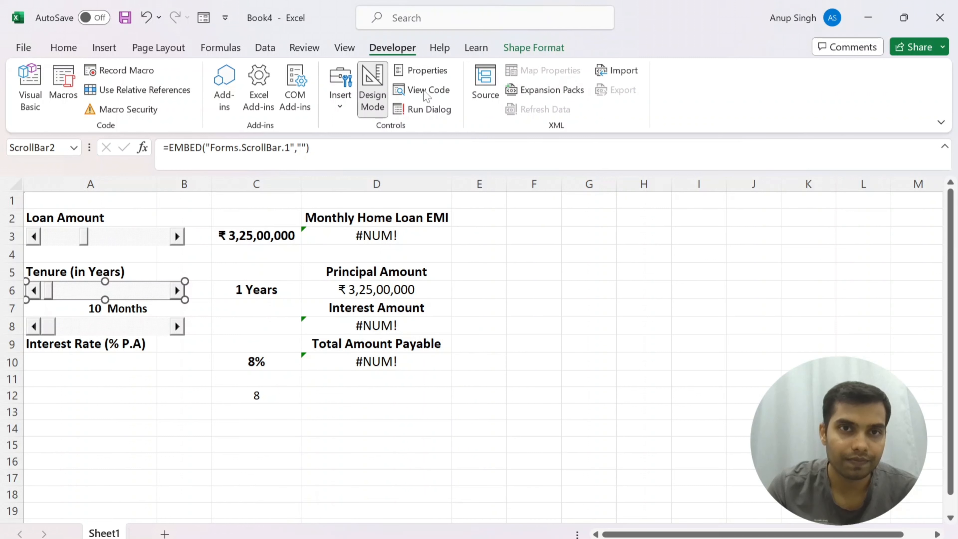
- Turn off design mode and move the tenure scroll bar to 129 months
click(372, 89)
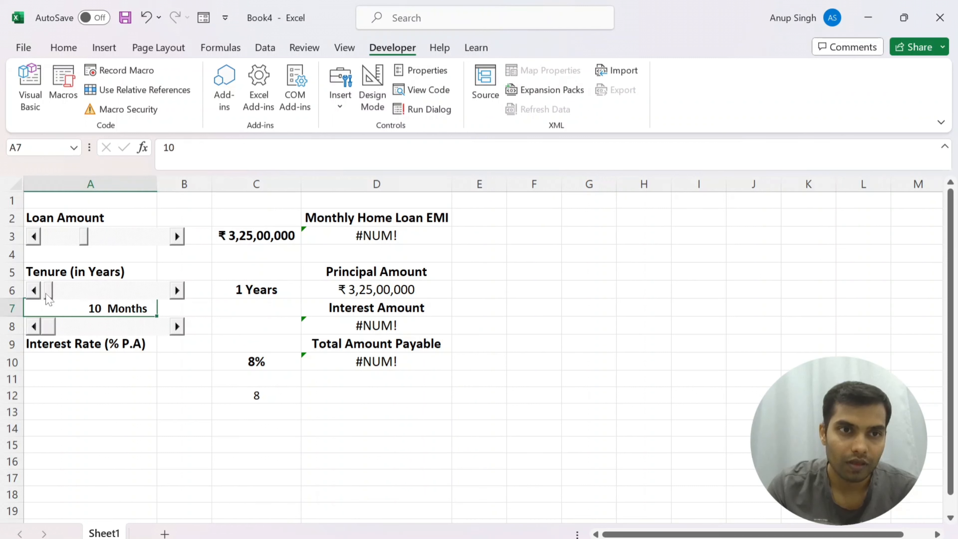
drag(45, 294, 86, 294)
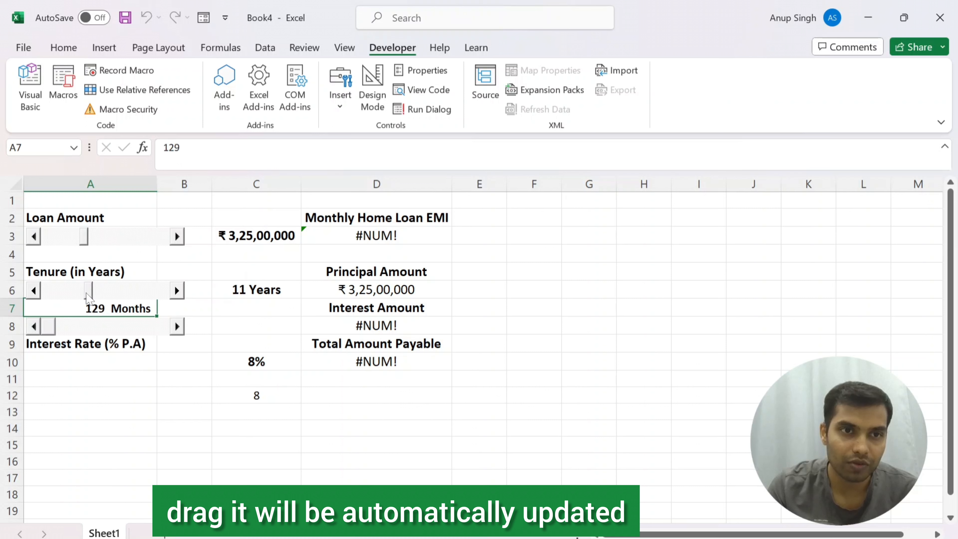
click(88, 295)
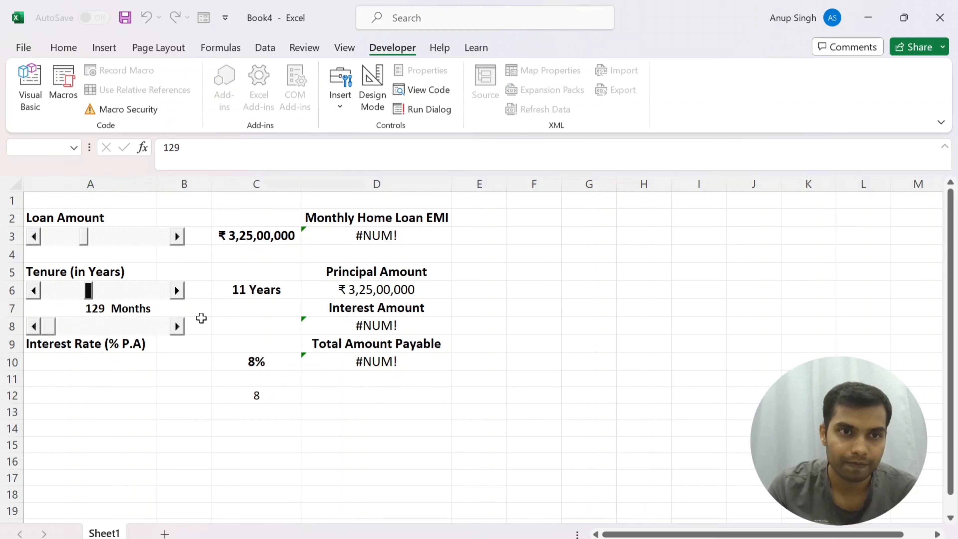
- Insert a blank row at row 8, above the interest rate scroll bar
click(215, 319)
key(Caps_Lock)
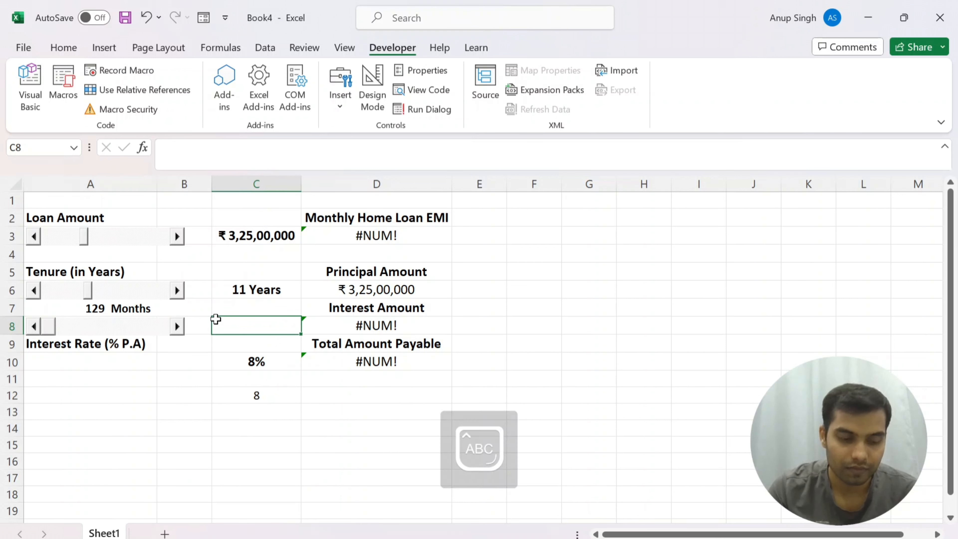
key(Escape)
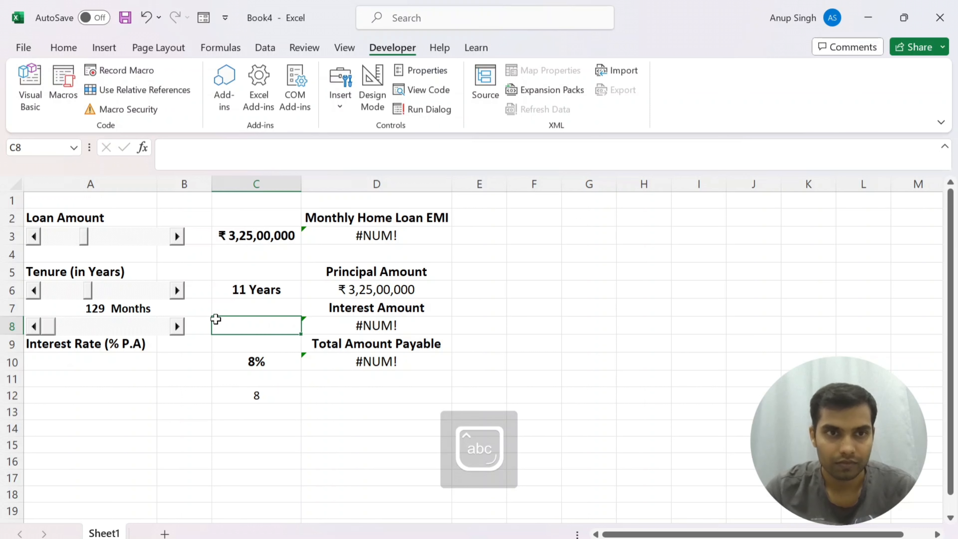
key(shift+space)
key(ctrl+shift+plus)
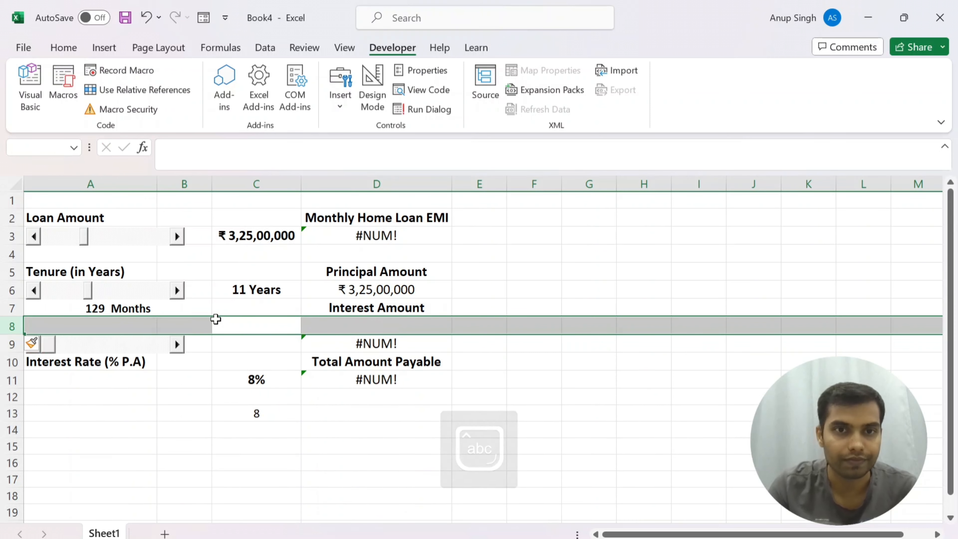
- Enter 129 in cell E7 to compare it with the months cell A7, and clear it again
click(235, 309)
click(130, 306)
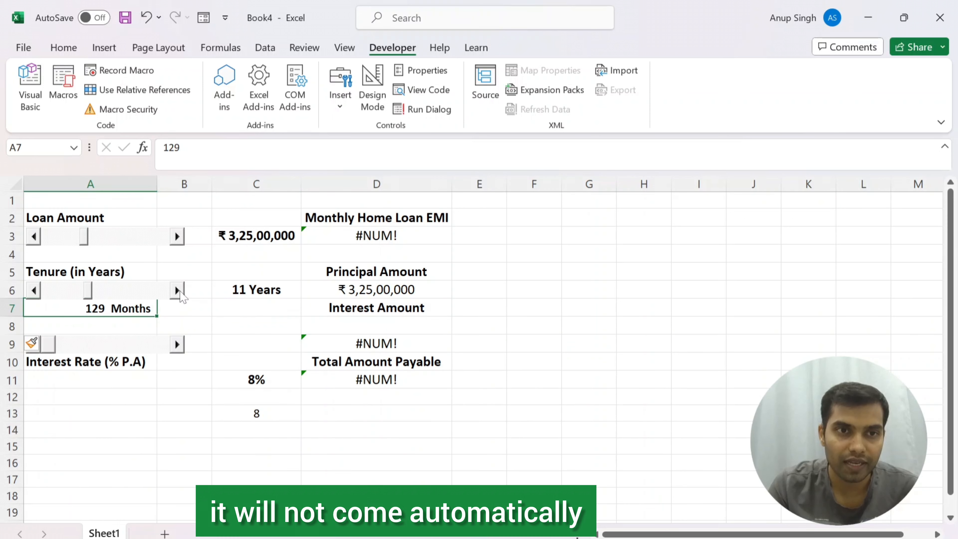
click(487, 304)
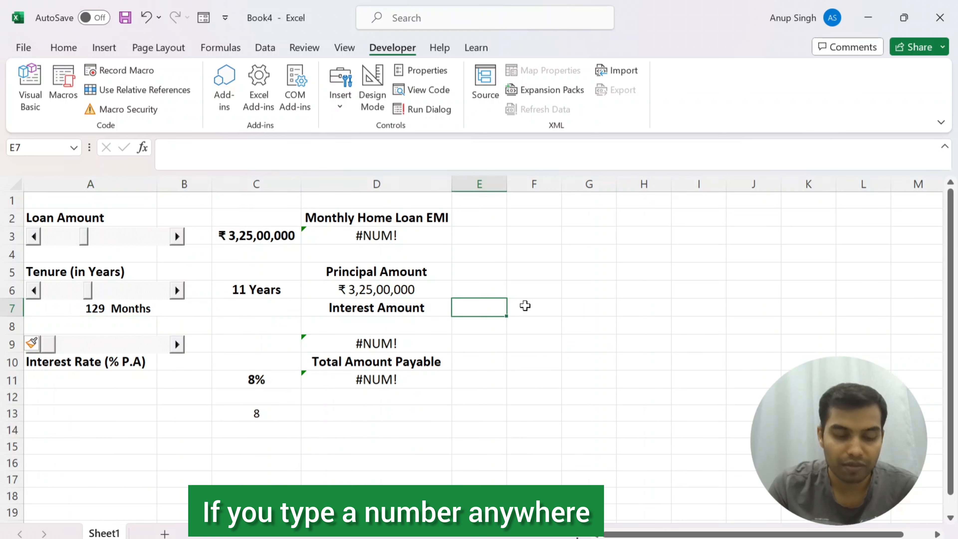
text(129)
key(Return)
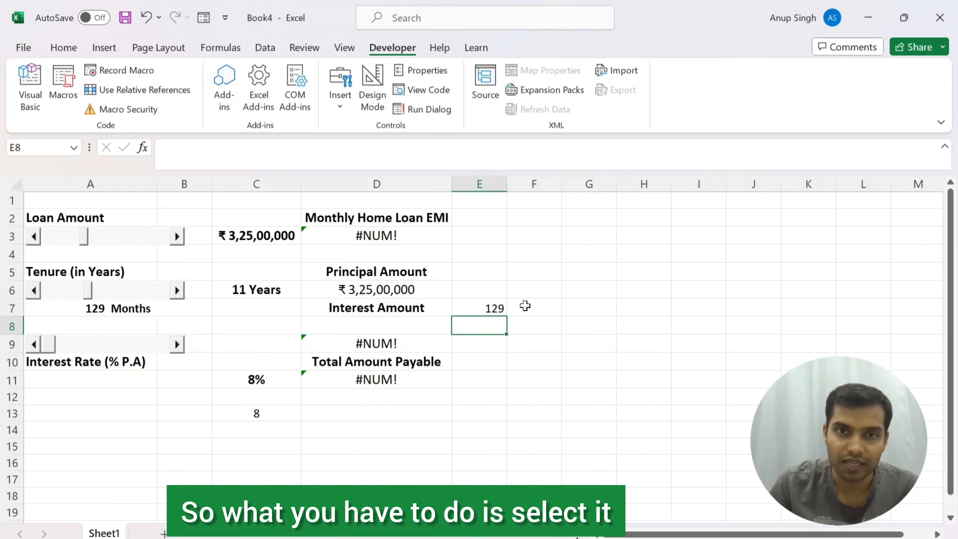
key(Up)
key(Delete)
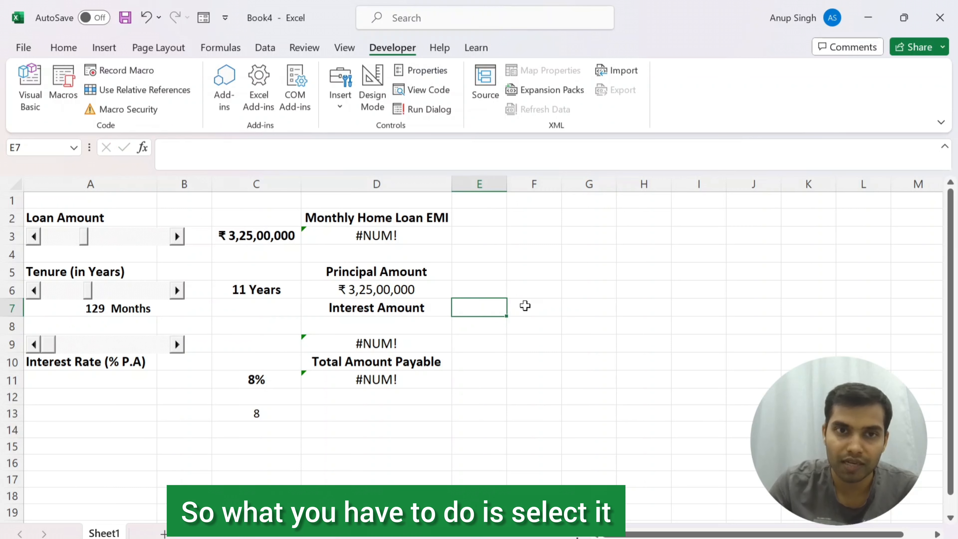
- Strip the Months suffix from cell A7 by reducing its custom number format to 0
click(103, 307)
key(ctrl+1)
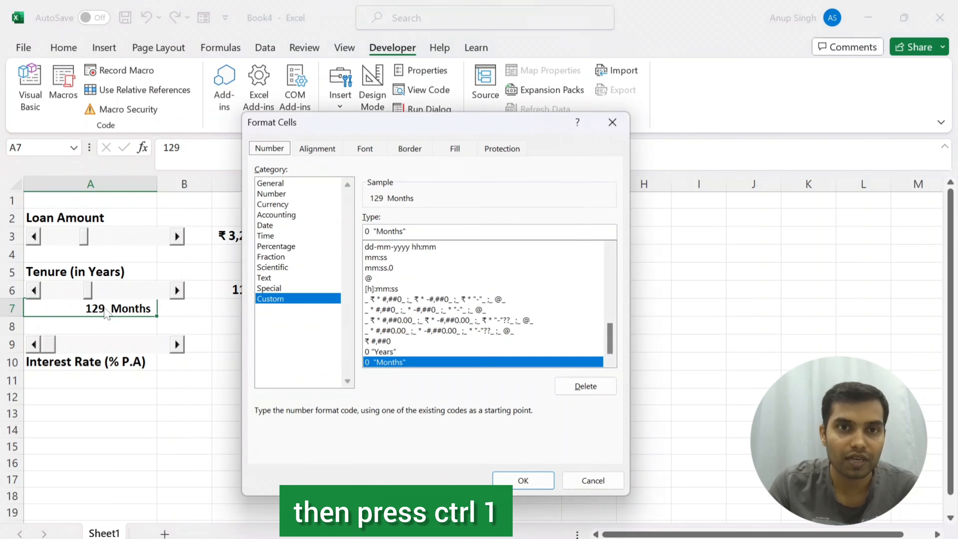
drag(392, 134, 177, 64)
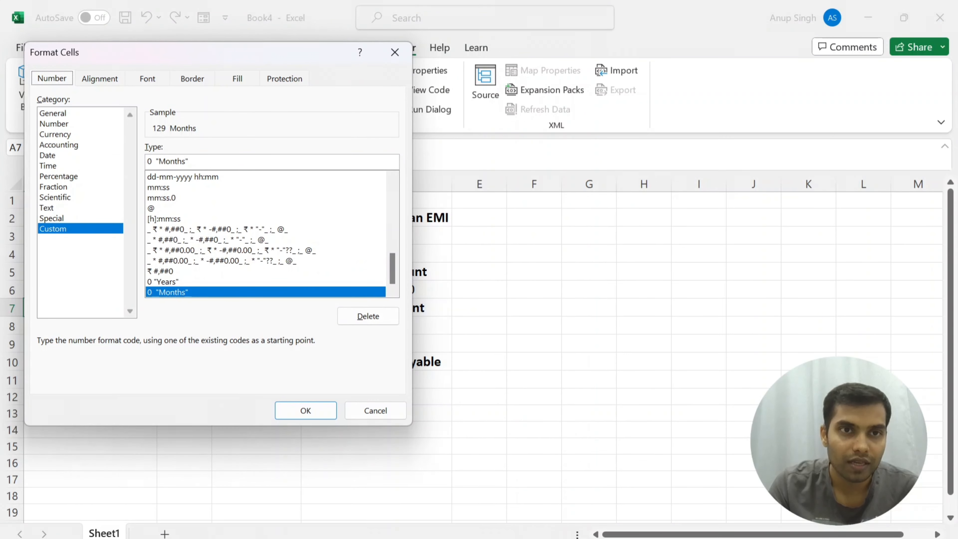
key(BackSpace)
key(BackSpace)
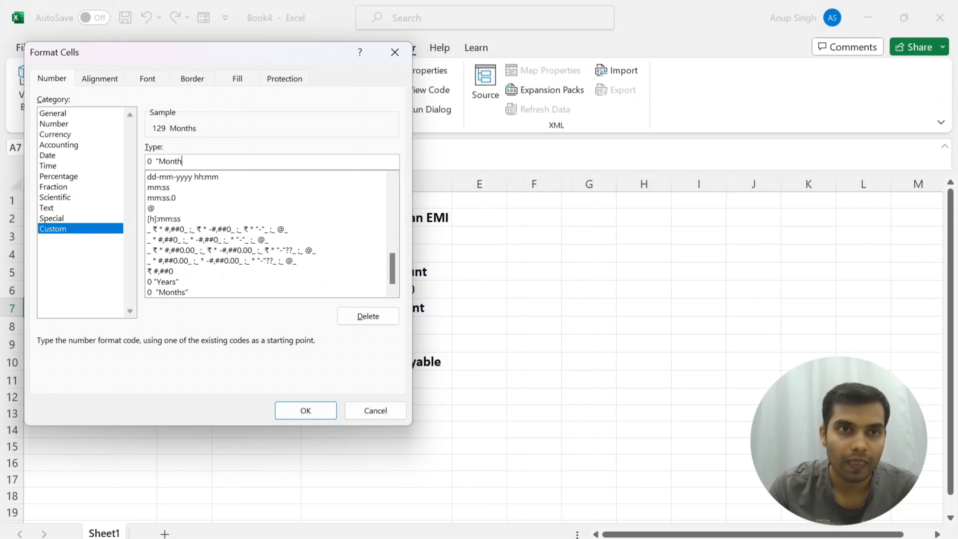
key(BackSpace)
key(BackSpace)
key(BackSpace)
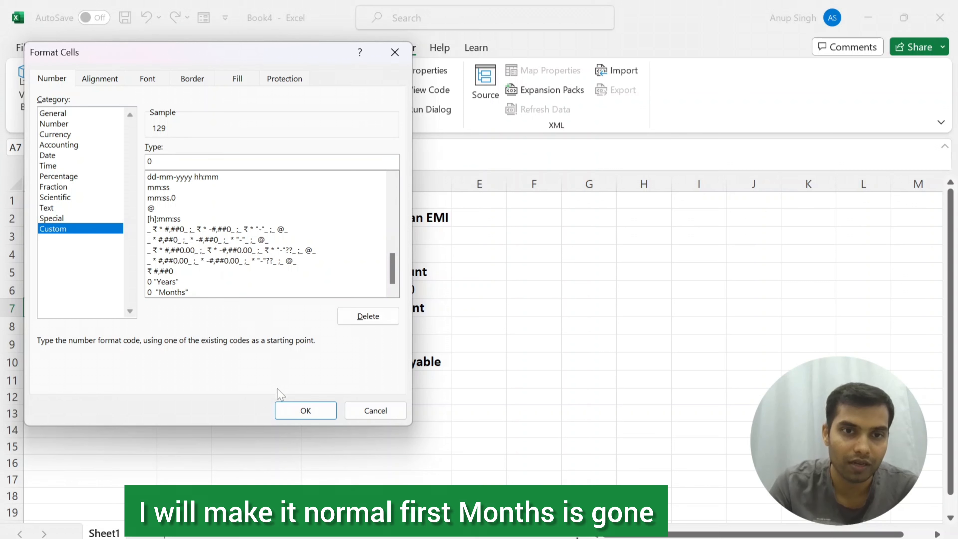
click(298, 409)
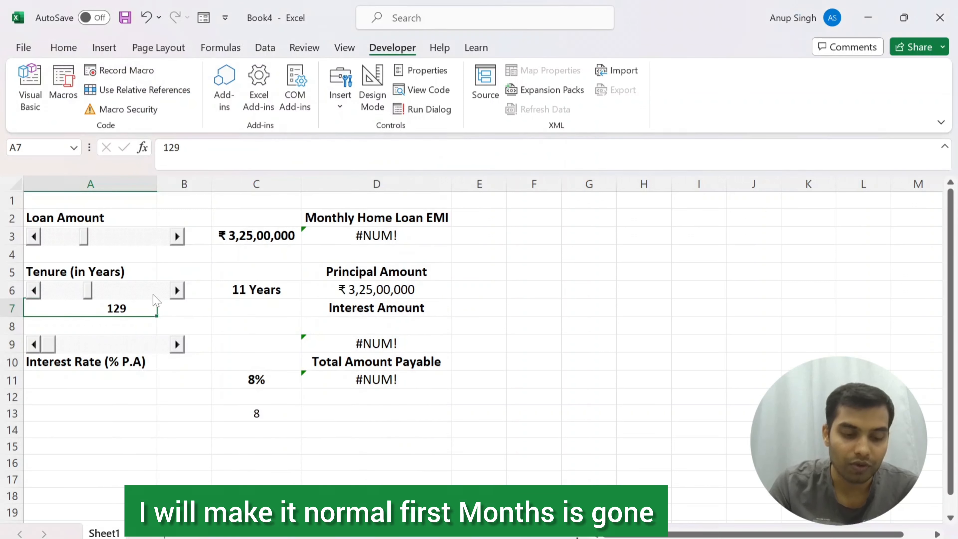
- Give cell A7 the custom number format 0 "Months" and move the tenure scroll bar to 184 months
key(ctrl+1)
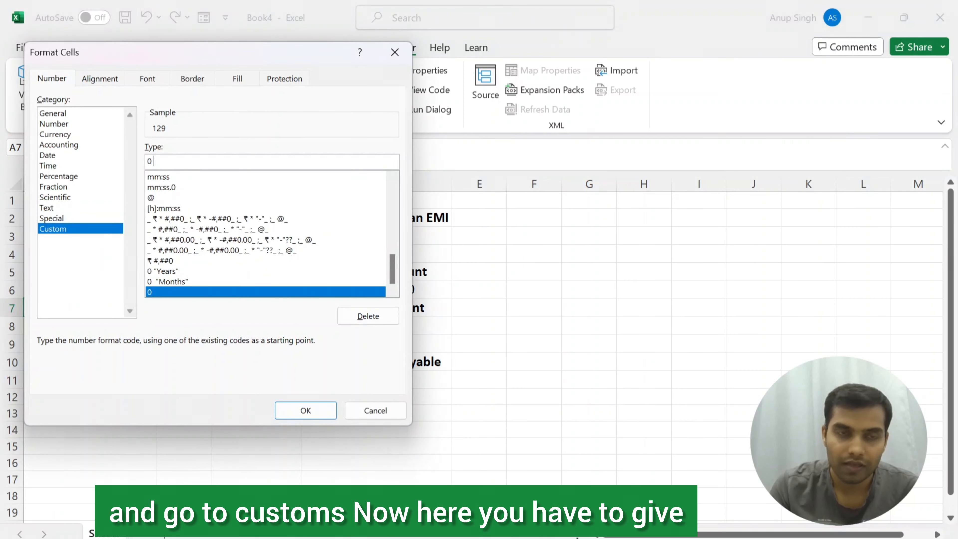
text(")
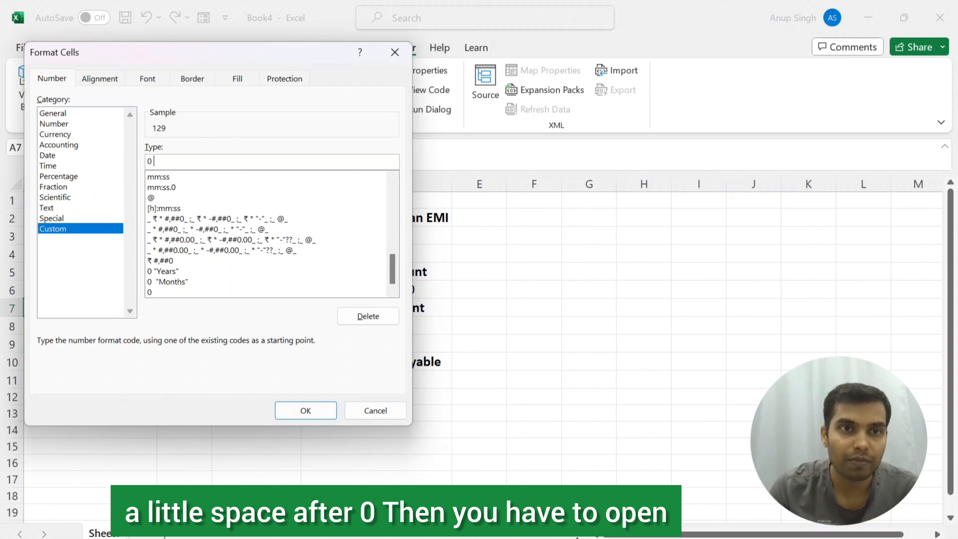
text(Mo)
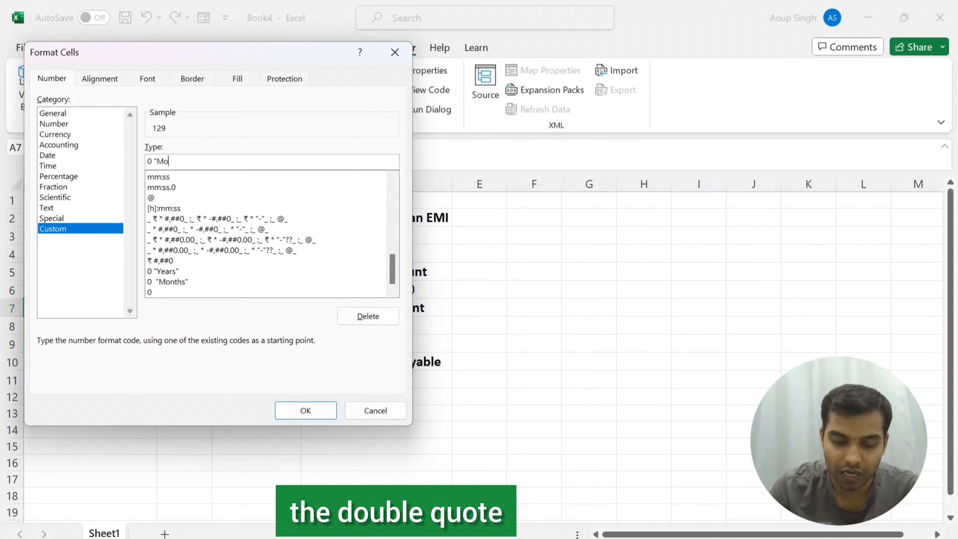
text(nths)
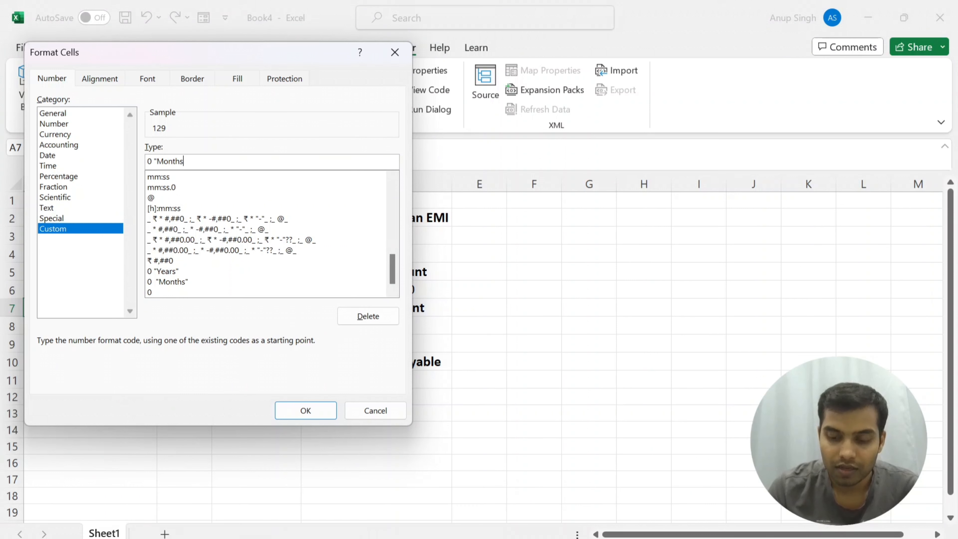
text(")
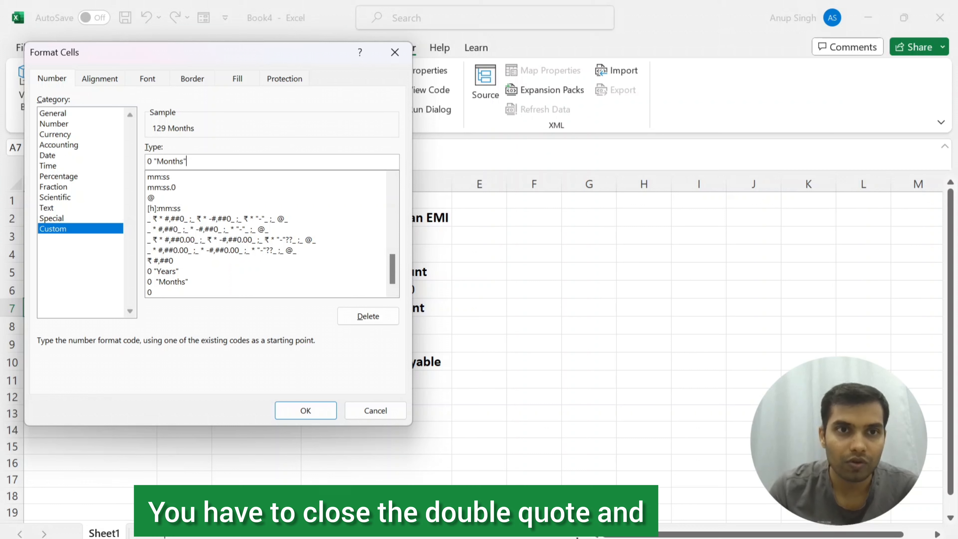
click(310, 410)
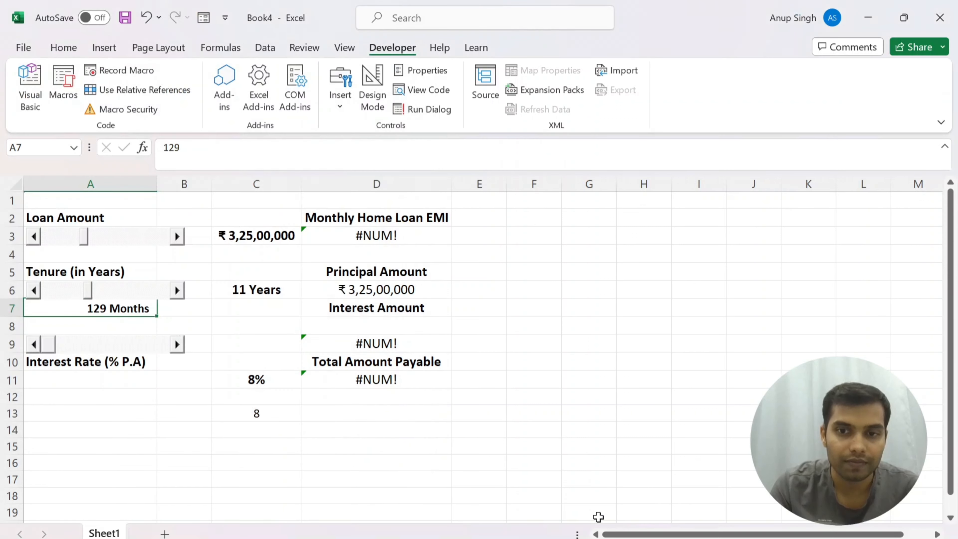
mouse_move(682, 538)
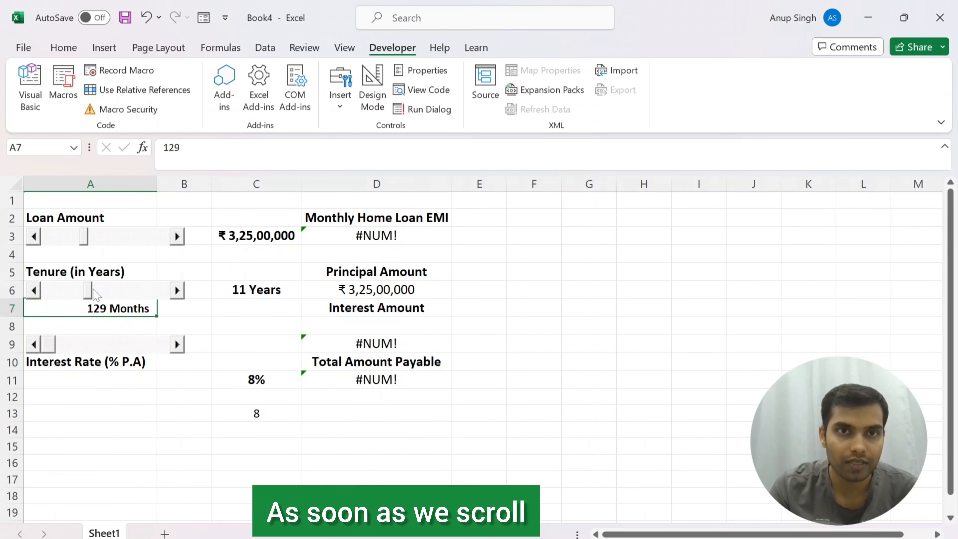
drag(87, 291, 109, 291)
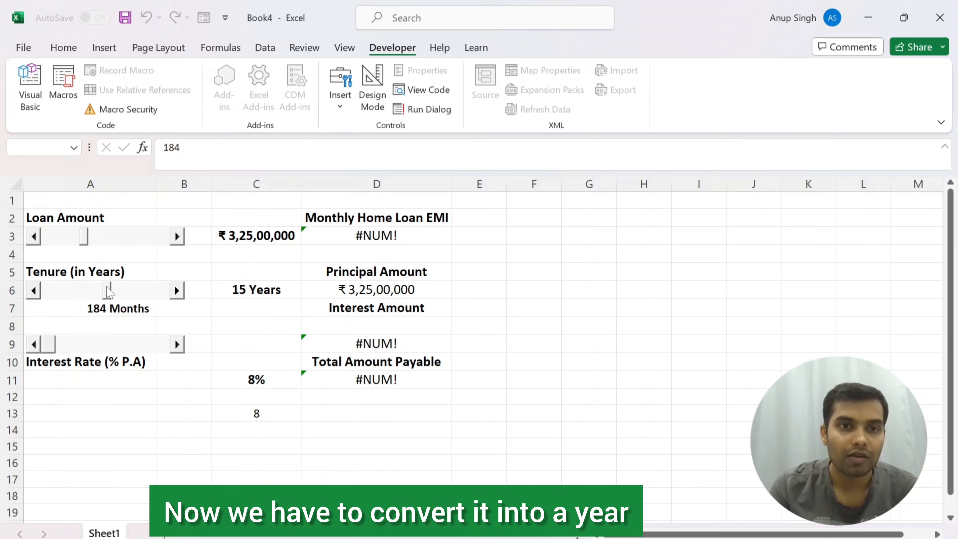
- Review the formula =A7/12 in the tenure cell C6 and its custom number format 0 "Years"
click(259, 287)
key(F2)
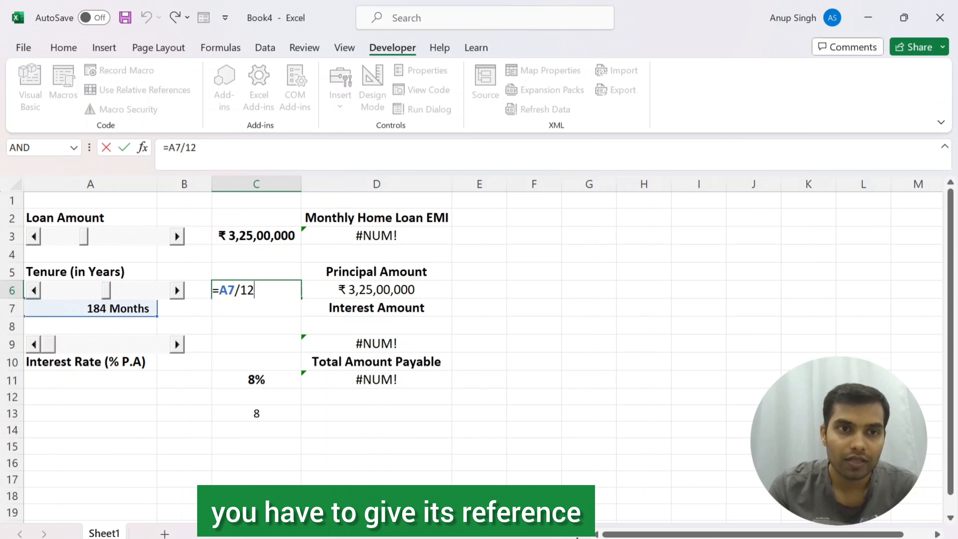
key(ctrl+Return)
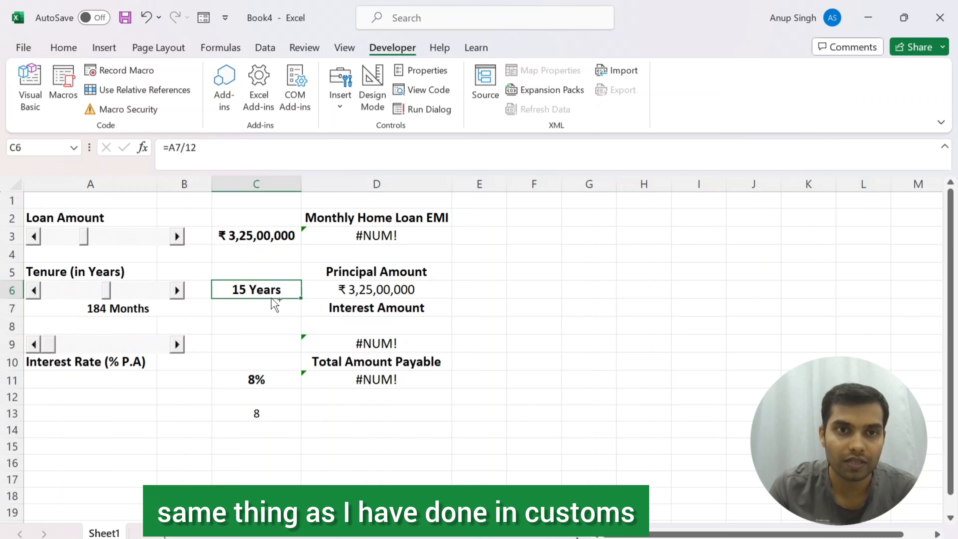
key(ctrl+1)
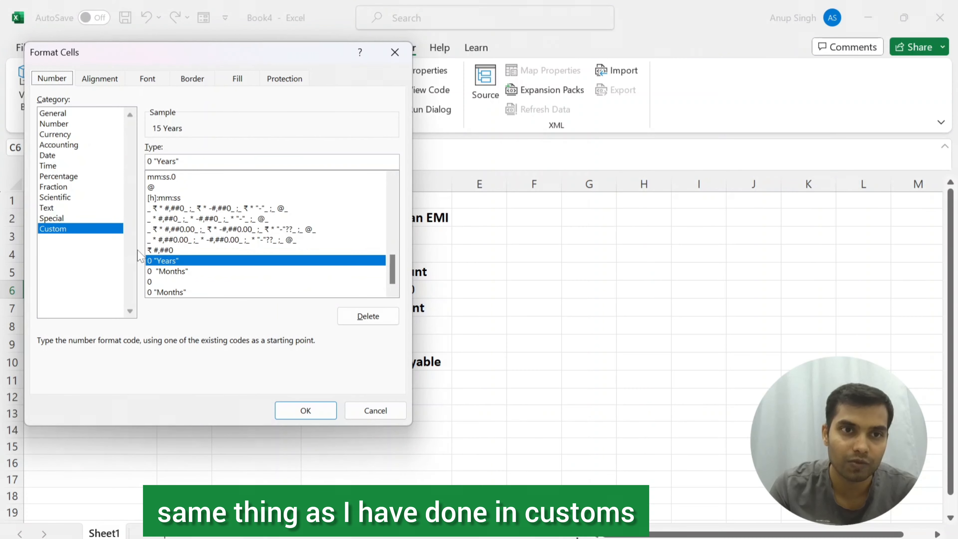
click(304, 412)
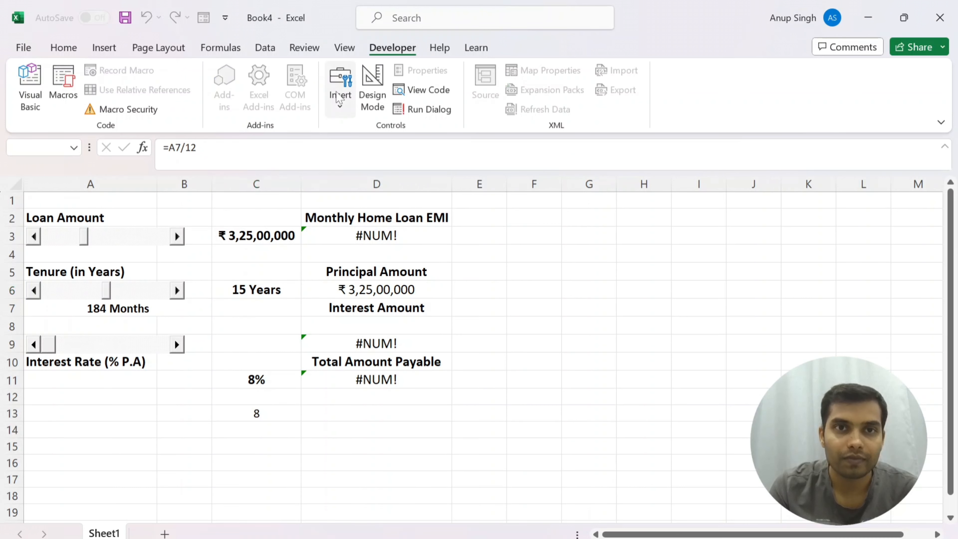
- Turn design mode on and link the interest rate scroll bar in row 9 to cell A12 through its properties
click(370, 98)
right_click(97, 344)
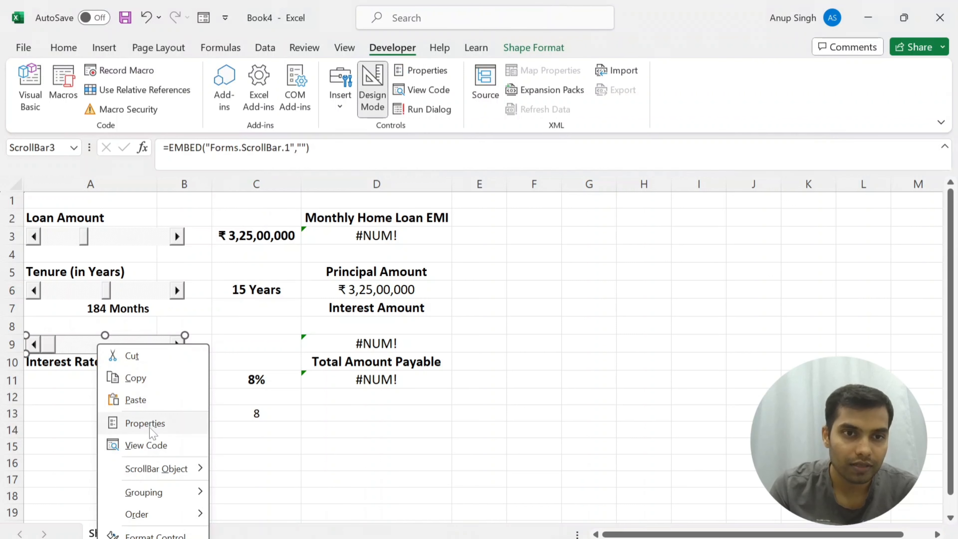
click(145, 423)
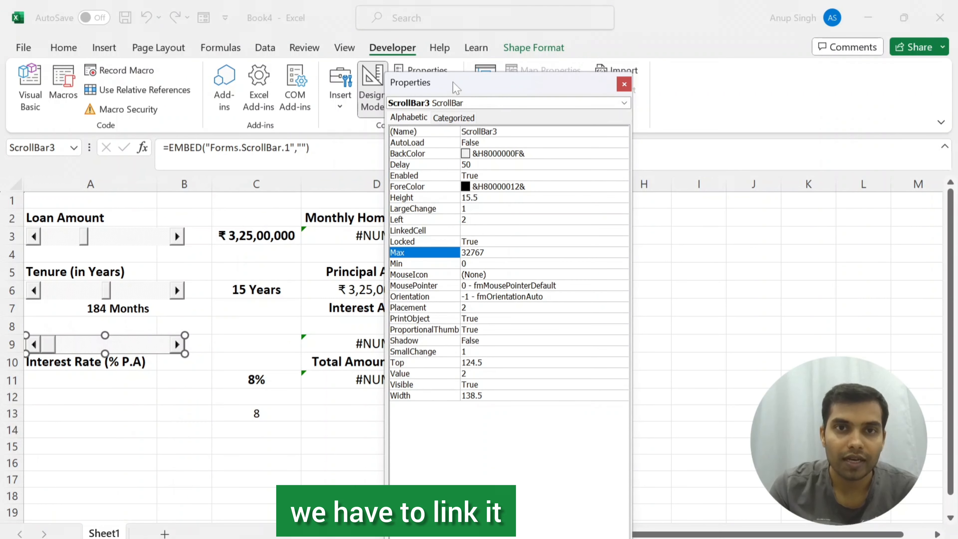
drag(455, 83, 508, 84)
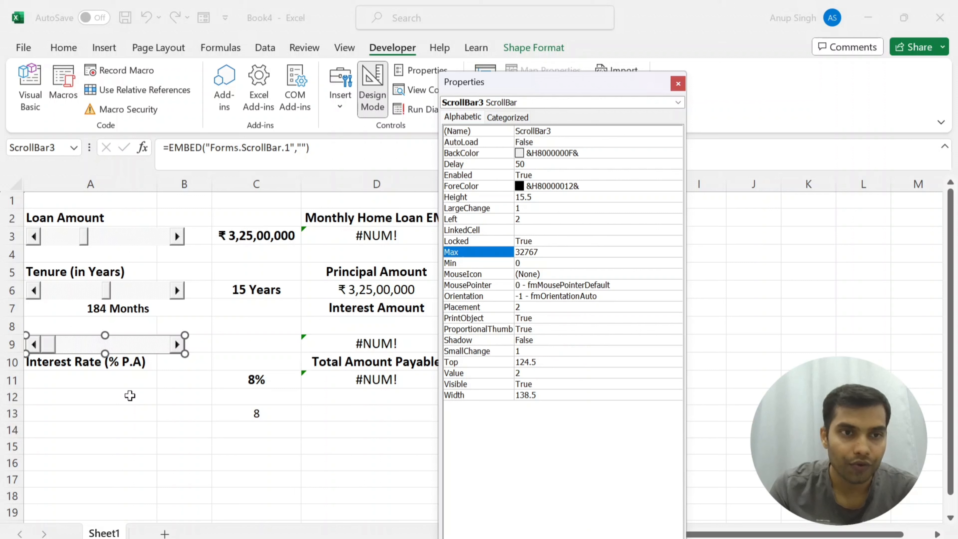
click(552, 230)
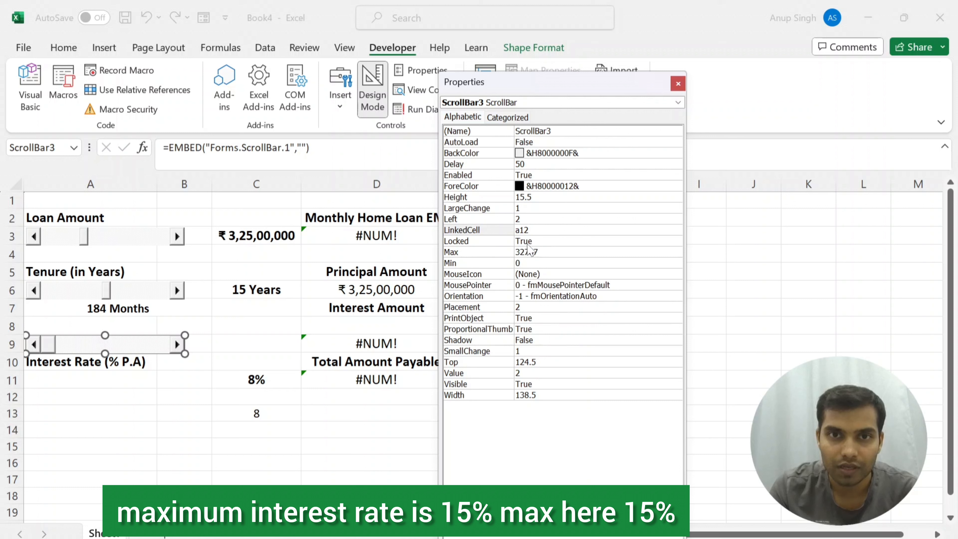
- Set the interest rate scroll bar's maximum to 15 and close its properties
click(526, 252)
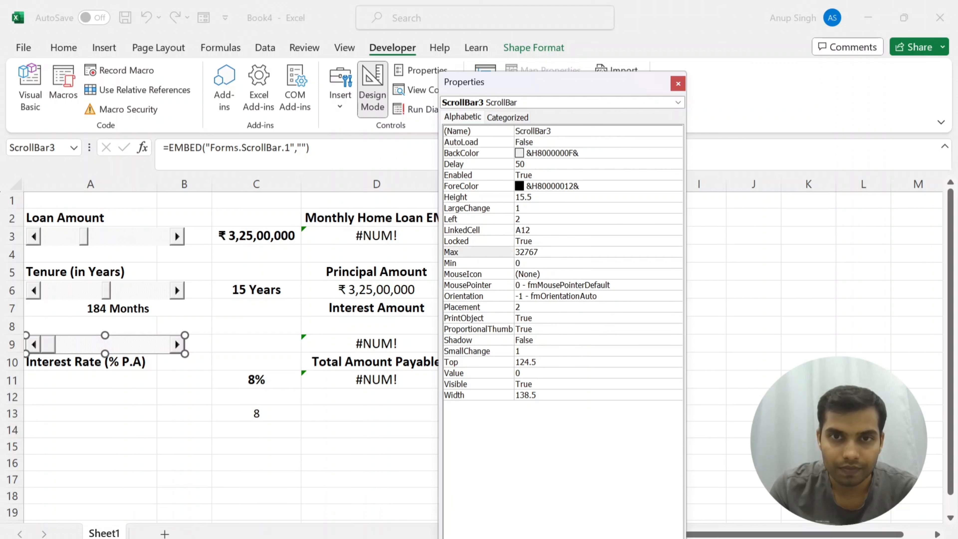
double_click(527, 251)
text(15)
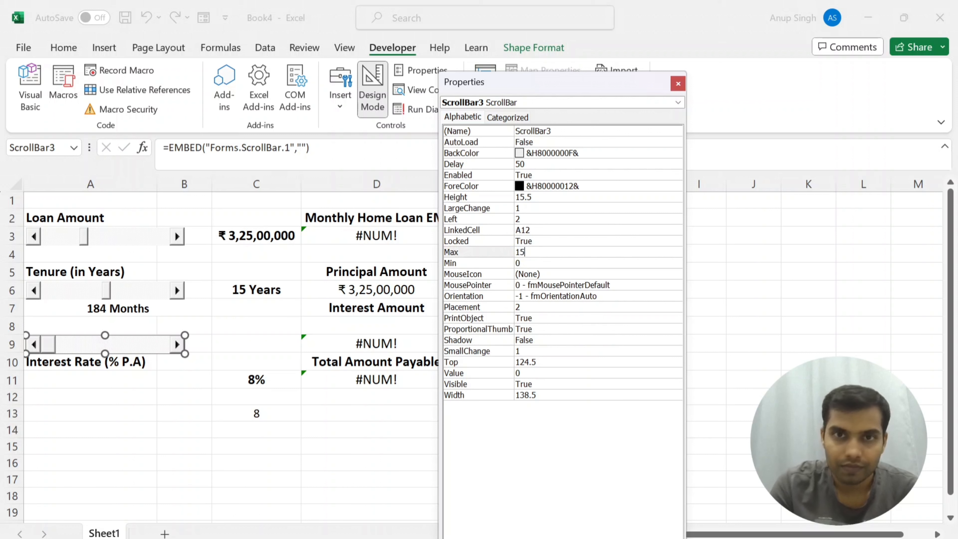
key(Return)
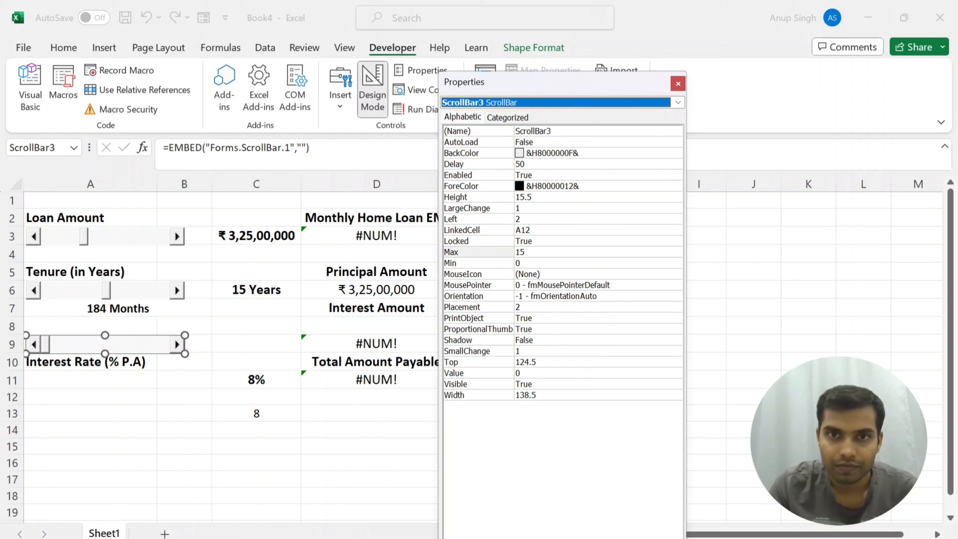
click(678, 83)
click(89, 411)
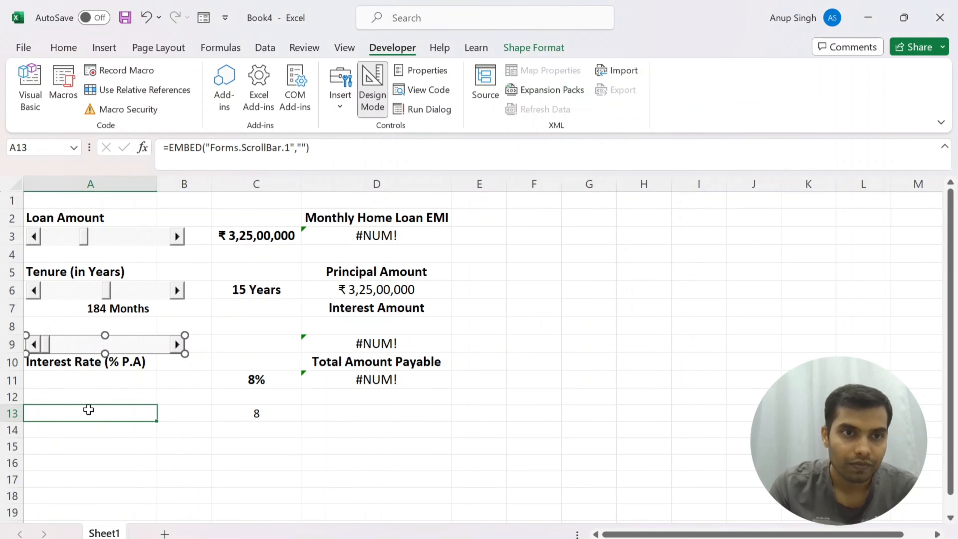
- Turn design mode off and move the interest rate scroll bar until its linked cell A12 reads 3
click(374, 107)
drag(44, 350, 125, 390)
click(125, 390)
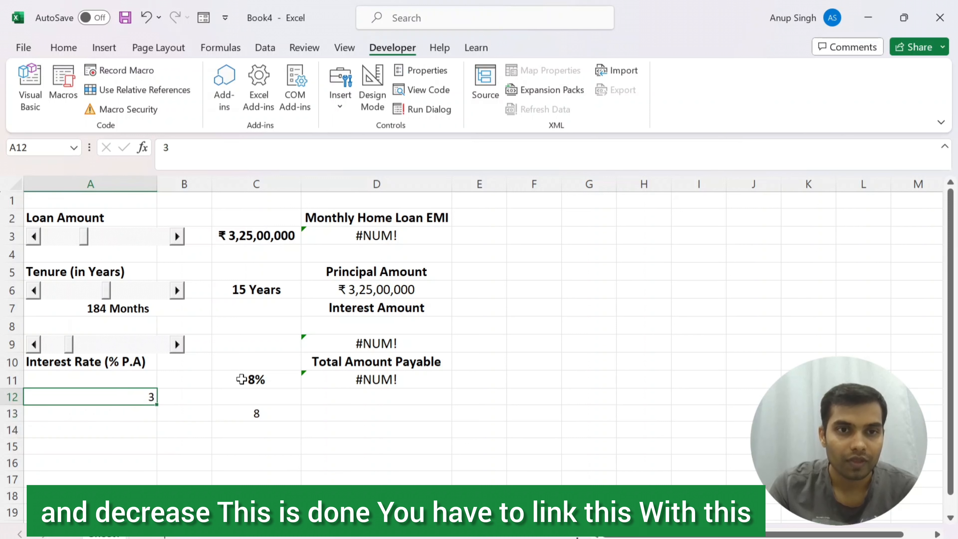
- Clear the old interest rate helper value from cell C13
click(257, 379)
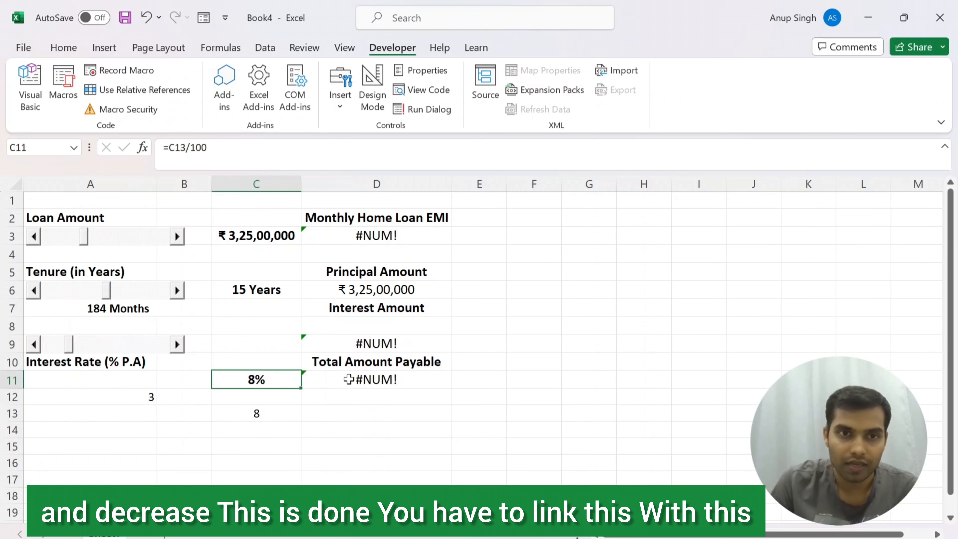
key(Down)
key(Down)
key(Delete)
key(Up)
key(Up)
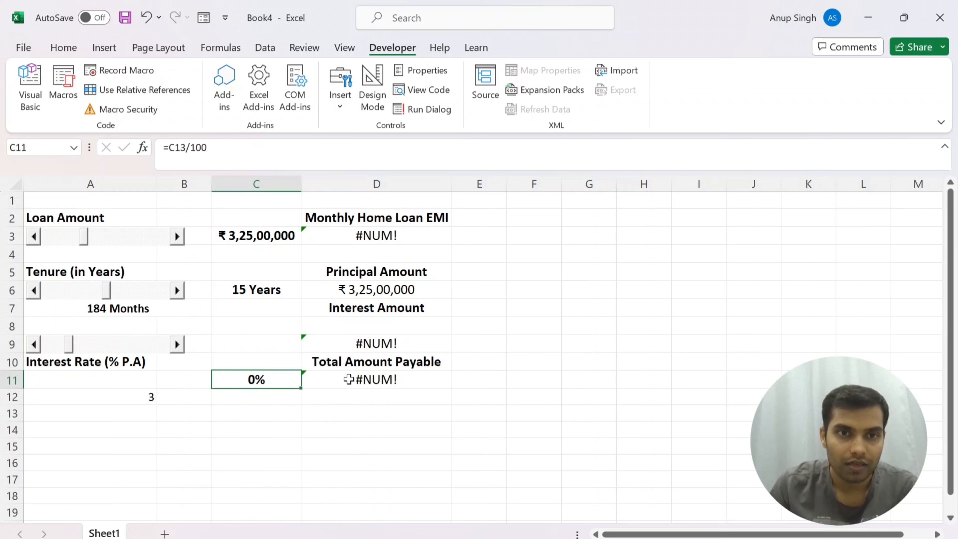
- Change the interest rate formula in C11 to =A12/100 so it uses the scroll bar's linked cell
key(F2)
key(Escape)
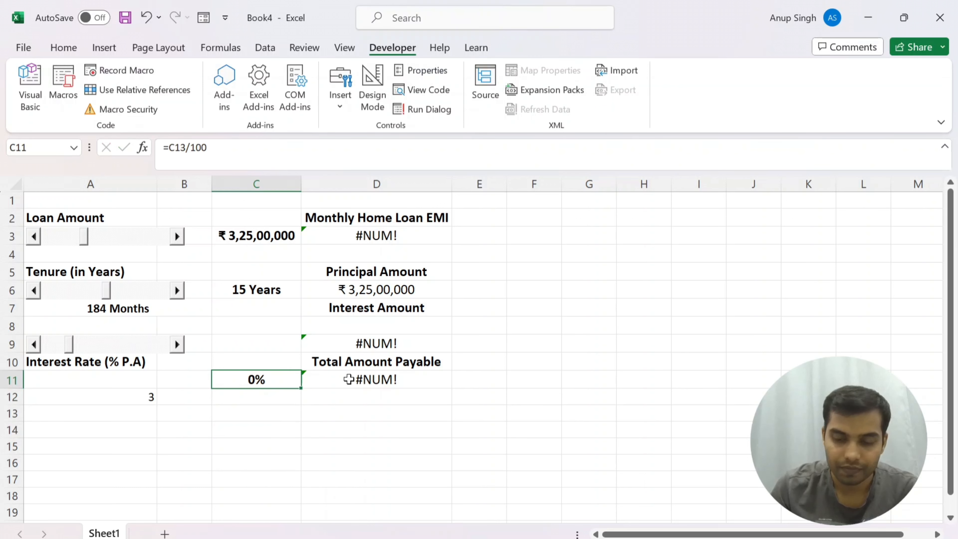
key(F2)
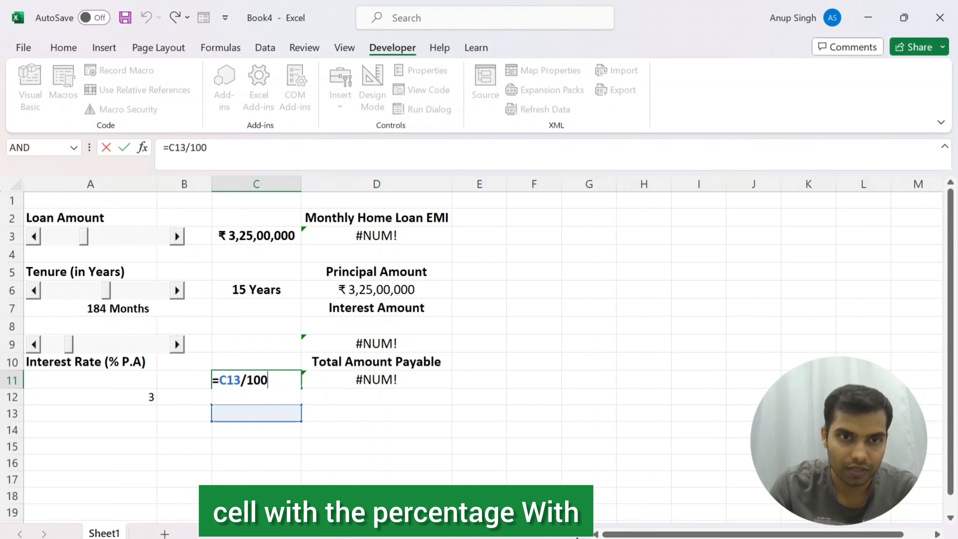
key(Left)
key(Left)
key(Left)
key(Left)
key(BackSpace)
key(BackSpace)
key(BackSpace)
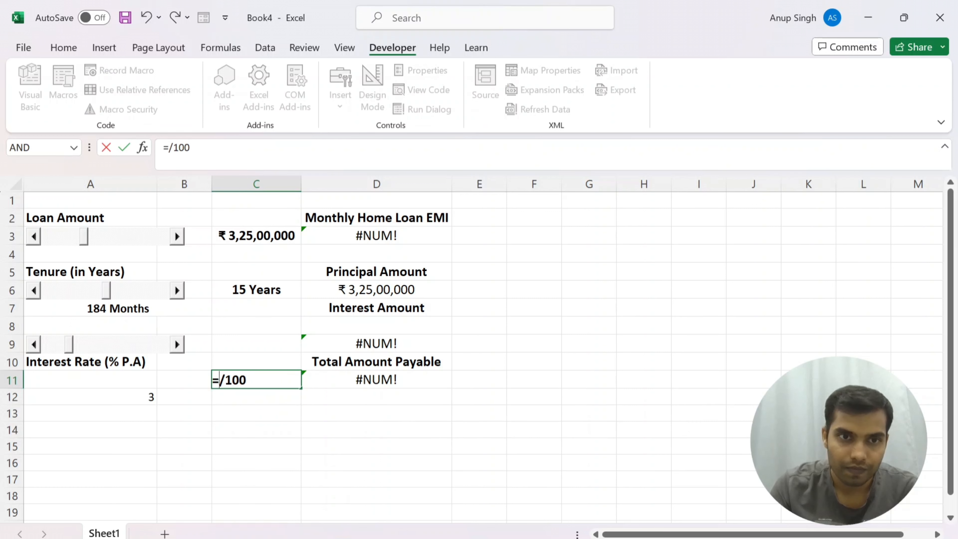
click(141, 399)
key(ctrl+Return)
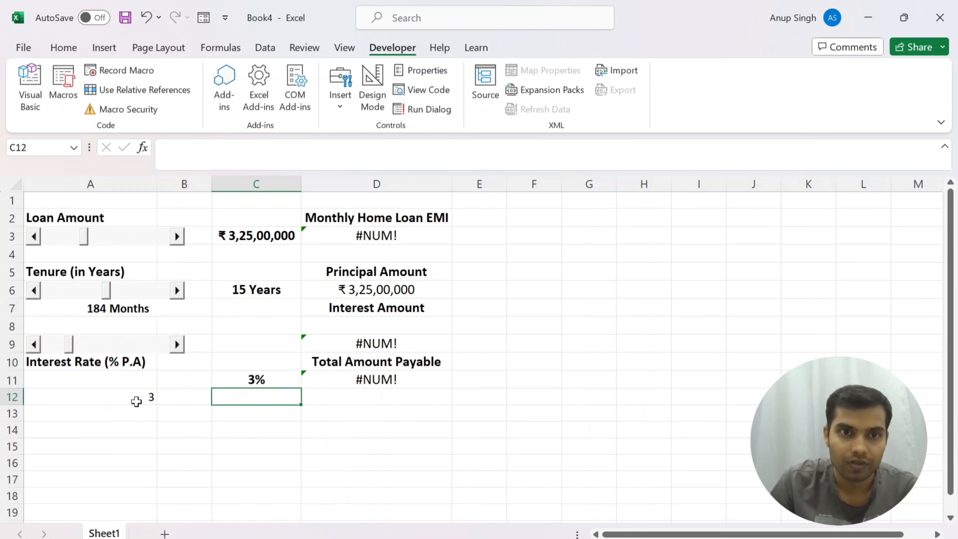
- Test the interest rate scroll bar by moving it through its range and leaving it at 10%
click(60, 344)
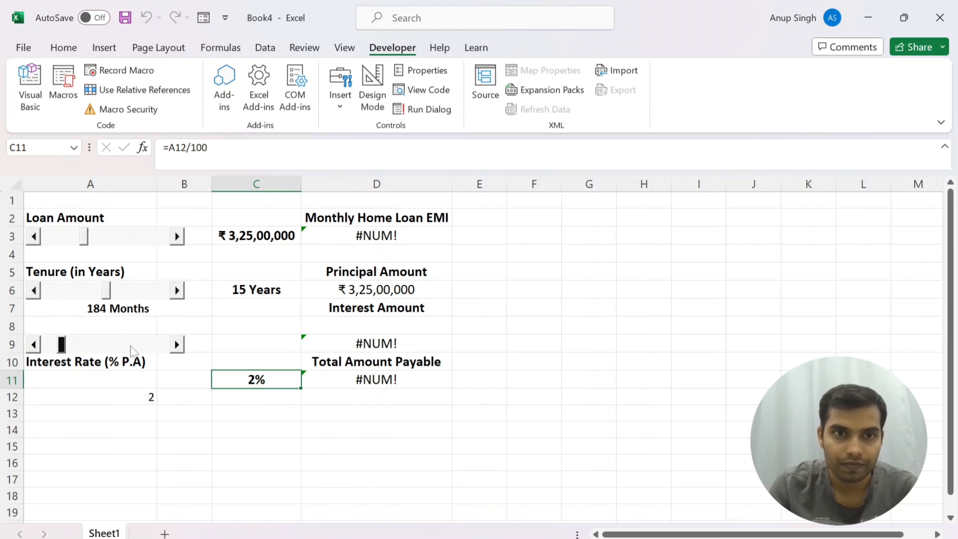
click(65, 350)
drag(65, 352, 201, 363)
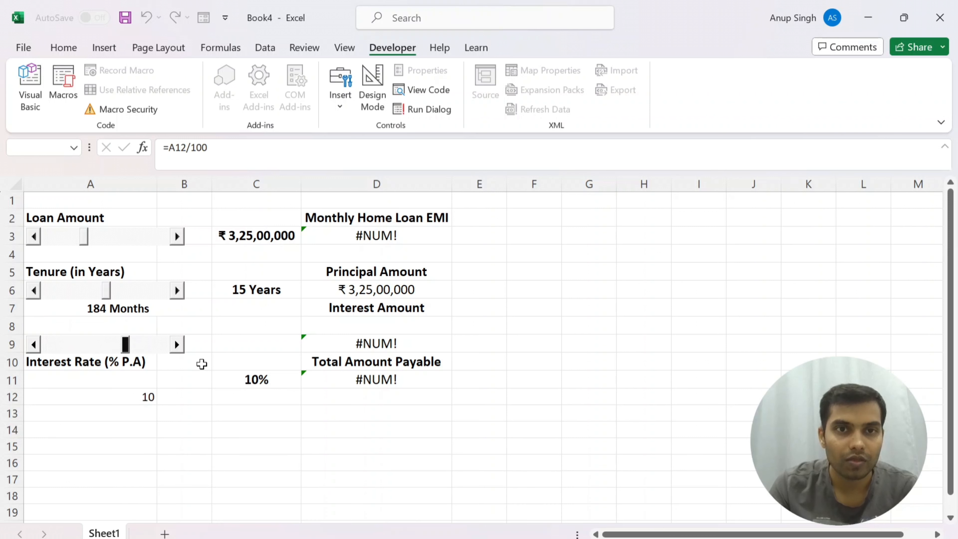
- Widen columns D and C slightly and select the monthly home loan EMI cell D3
click(374, 231)
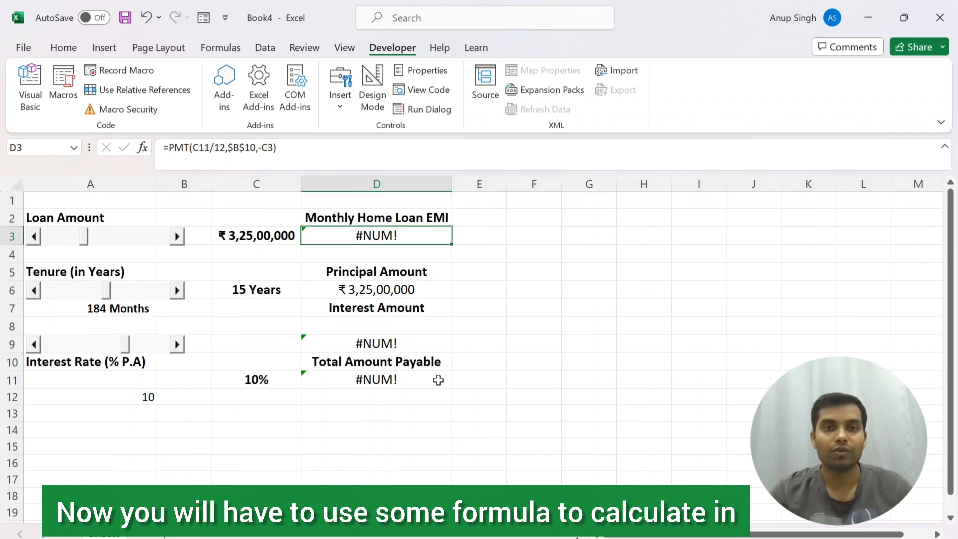
drag(452, 184, 478, 184)
drag(301, 184, 329, 184)
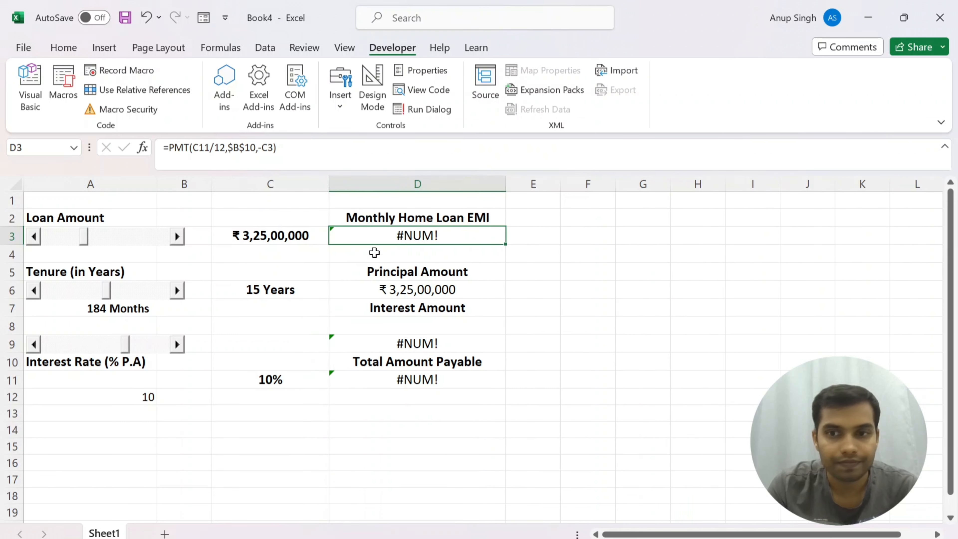
click(417, 343)
click(418, 237)
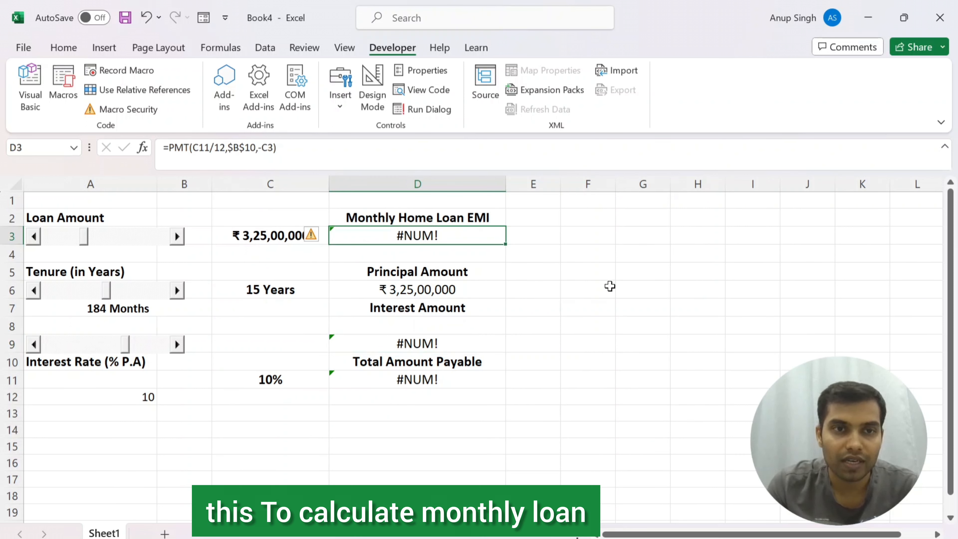
- Set the loan amount in C3 to 5000000
click(264, 237)
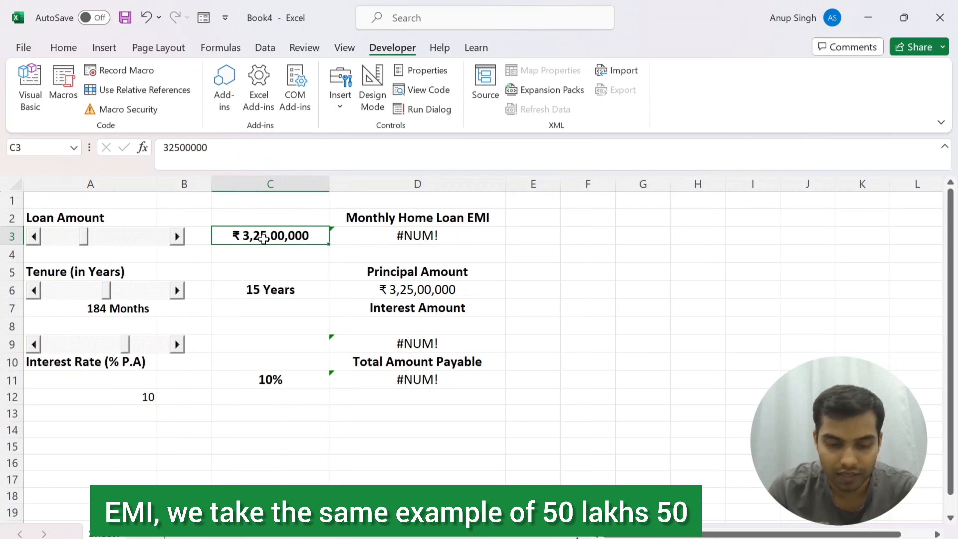
text(50,00,0)
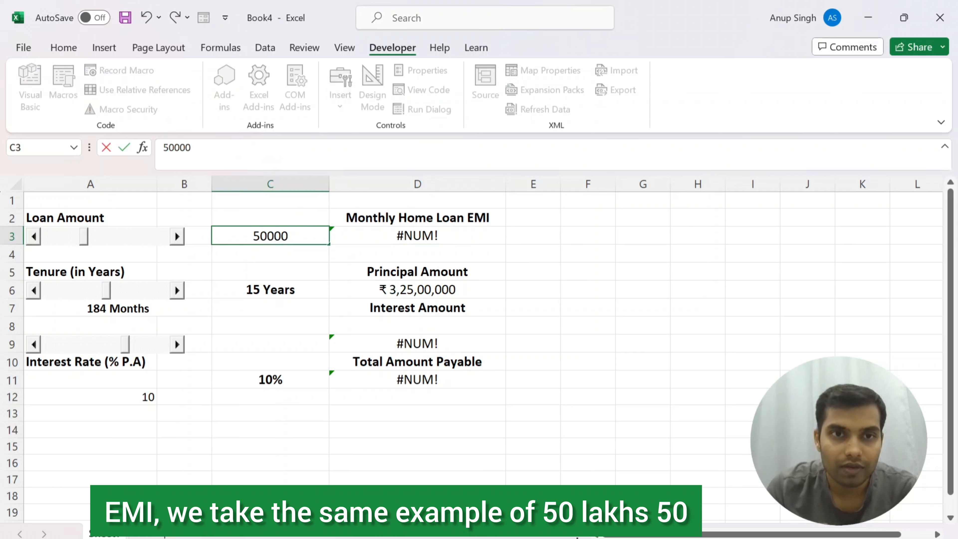
text(00)
key(Return)
key(Return)
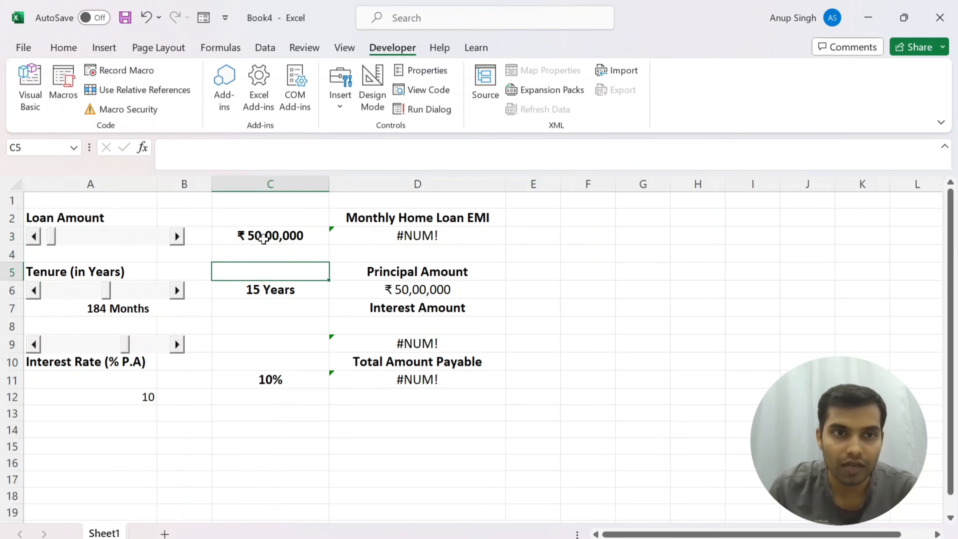
- Set the tenure in months in A7 to 360
key(Return)
key(Return)
key(Left)
key(Left)
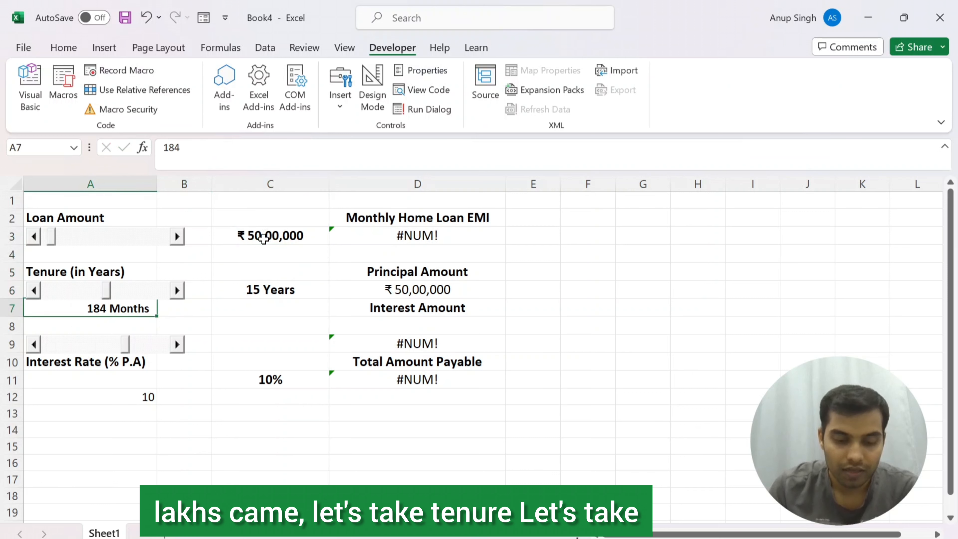
text(360)
key(Return)
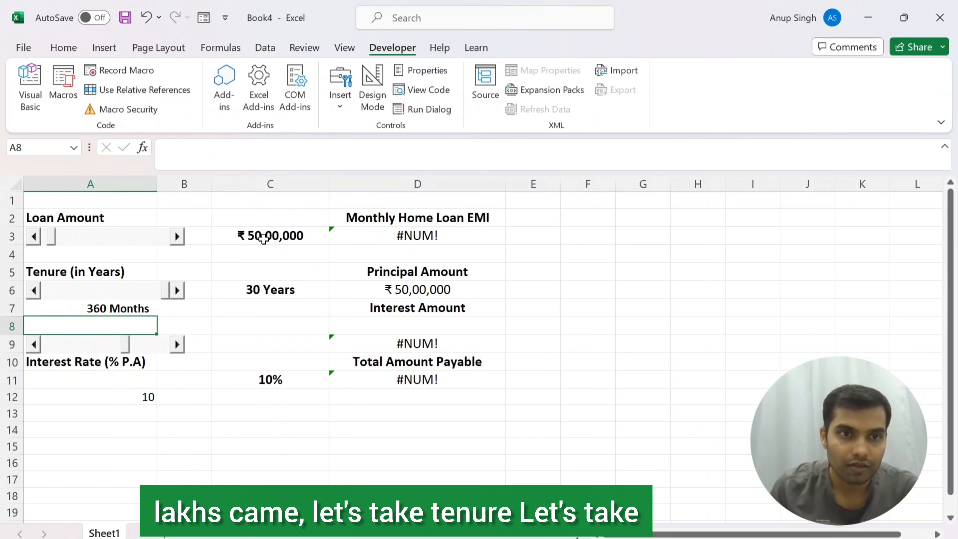
key(Return)
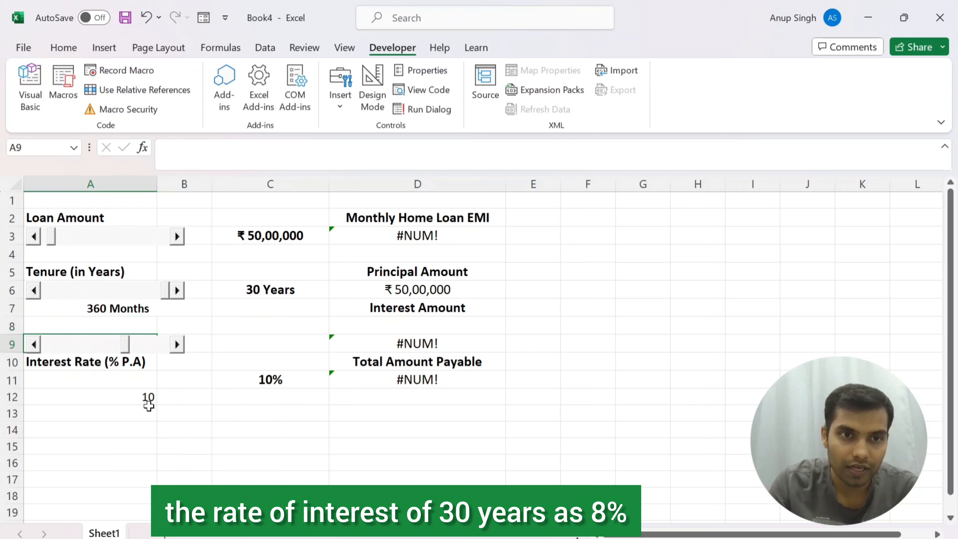
- Set the interest rate's linked cell A12 to 8
click(146, 397)
text(8)
key(Return)
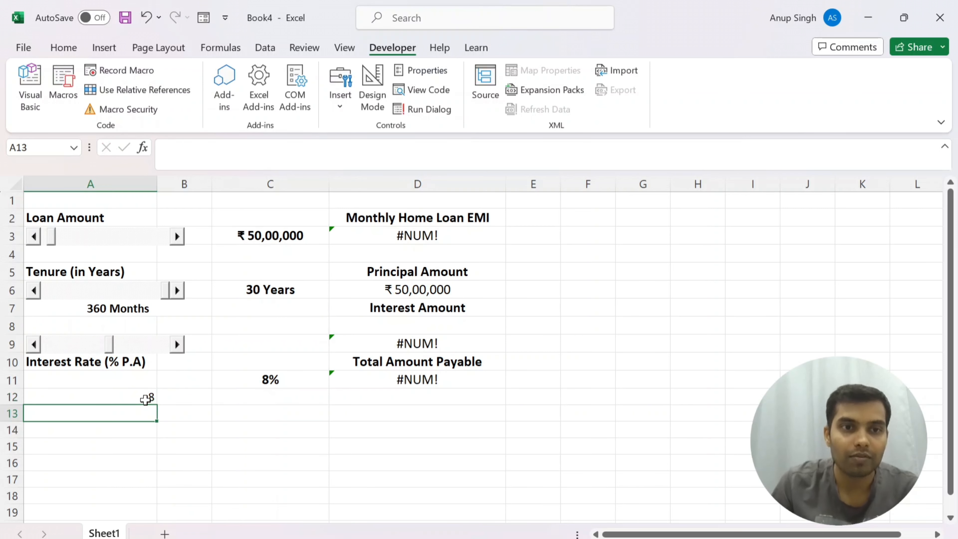
key(Up)
key(Up)
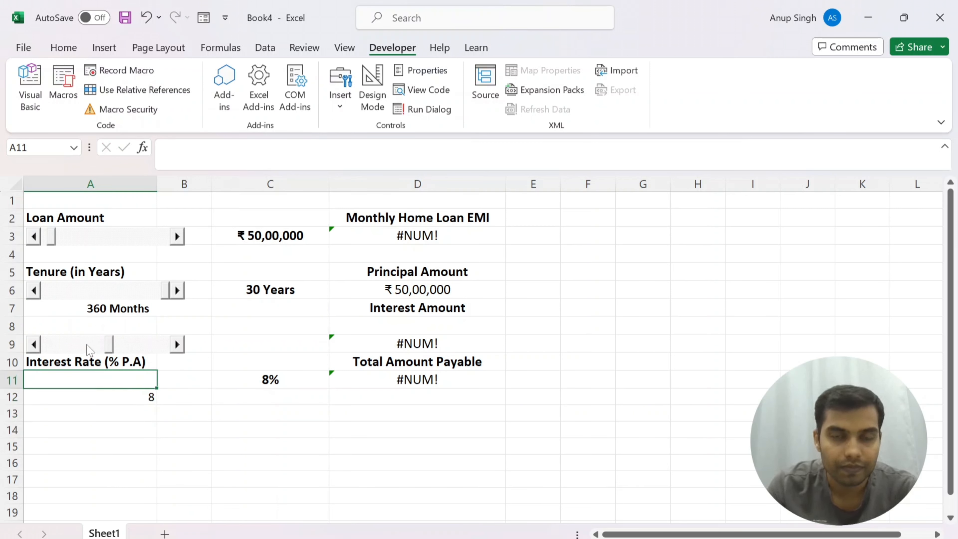
- Correct the monthly EMI formula in D3 to =PMT(C11/12,A7,-C3), replacing the $B$10 period argument with the tenure in months
click(394, 234)
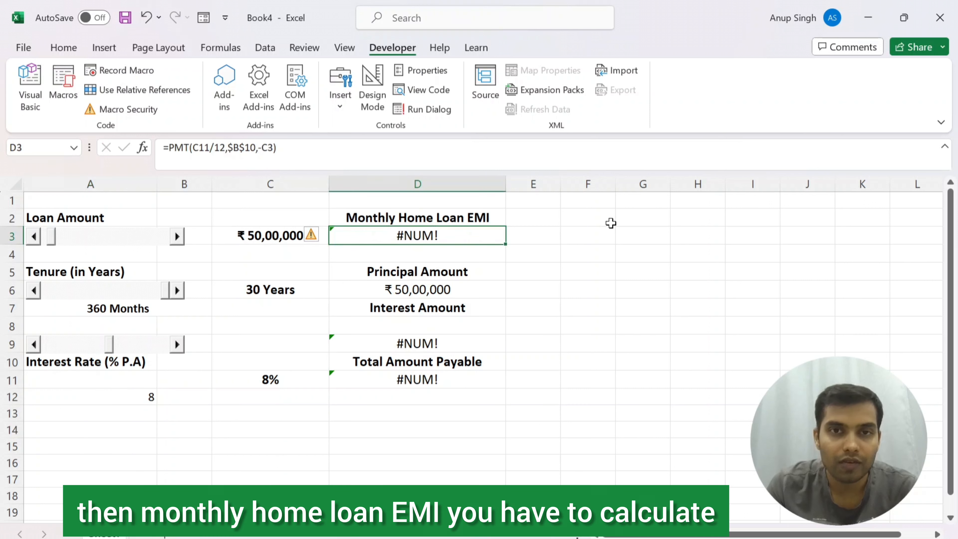
key(F2)
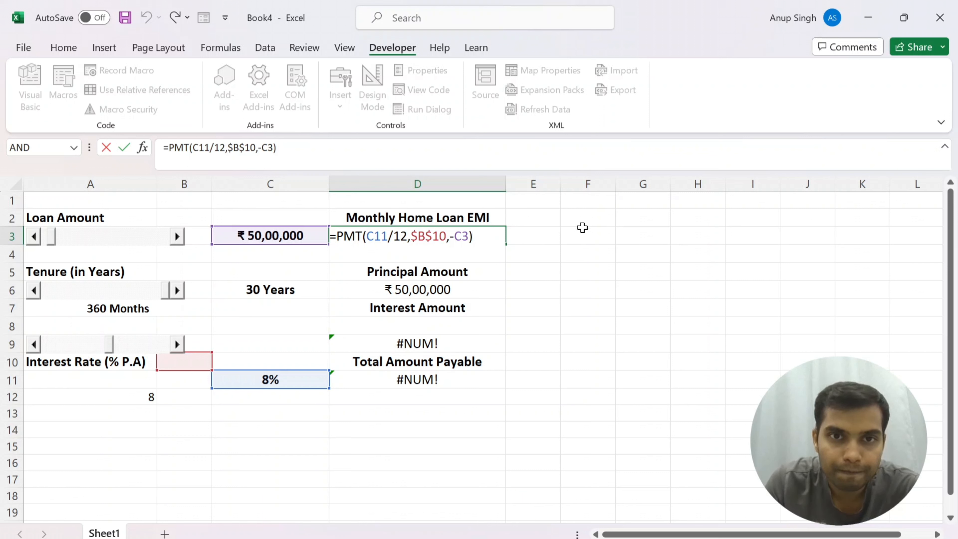
click(400, 235)
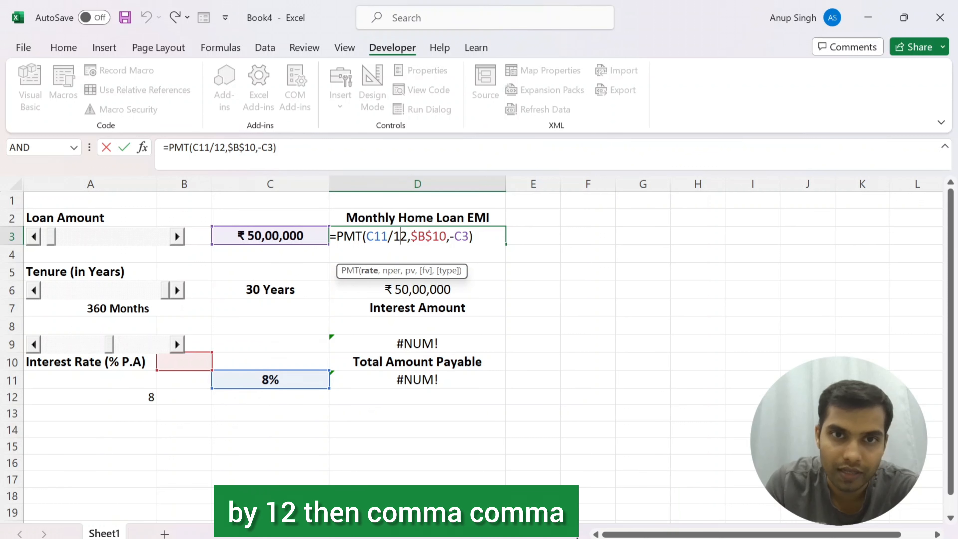
click(425, 236)
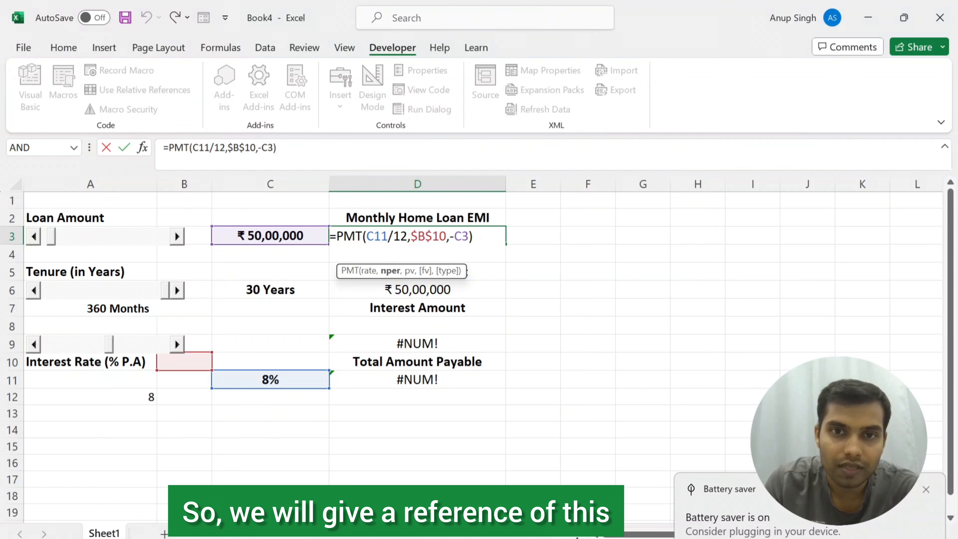
key(Right)
key(Right)
key(Right)
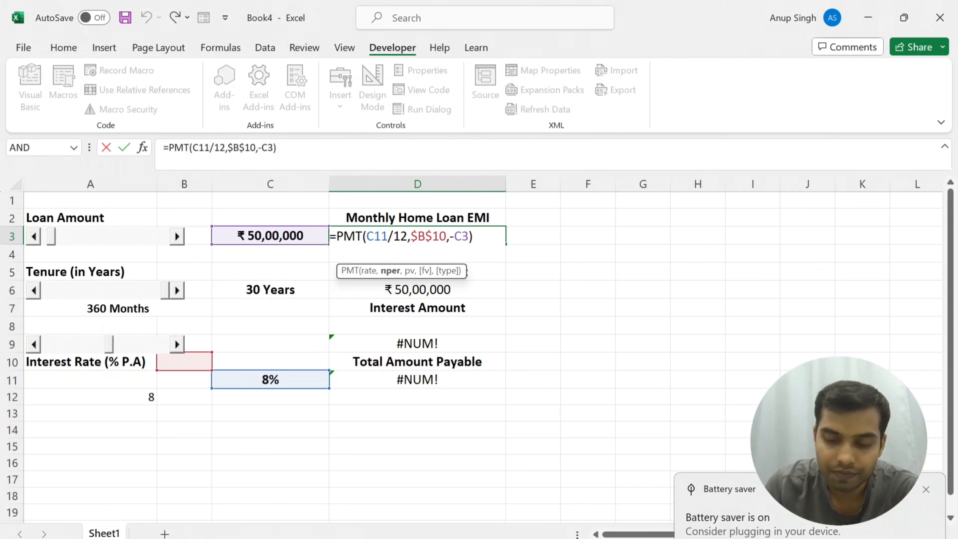
key(BackSpace)
key(BackSpace)
key(BackSpace)
key(BackSpace)
key(BackSpace)
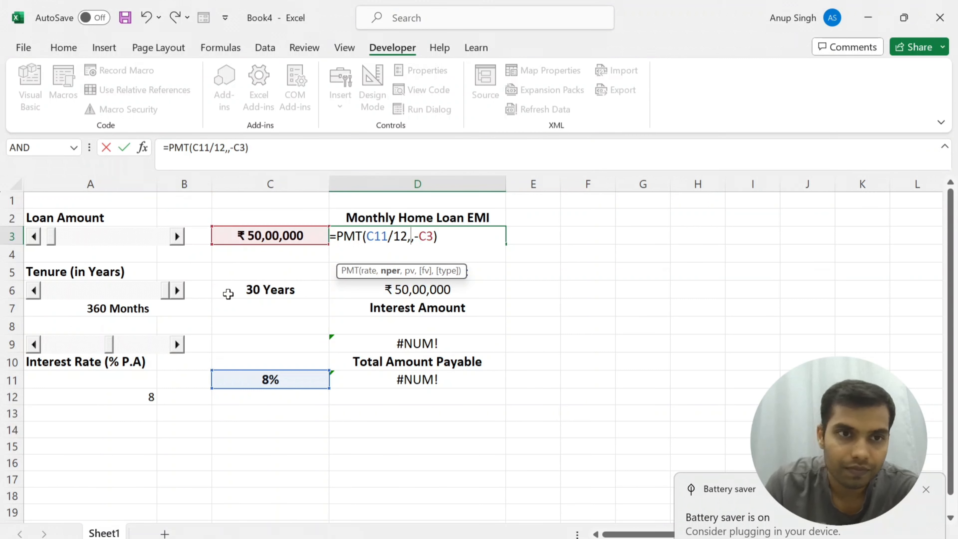
click(121, 307)
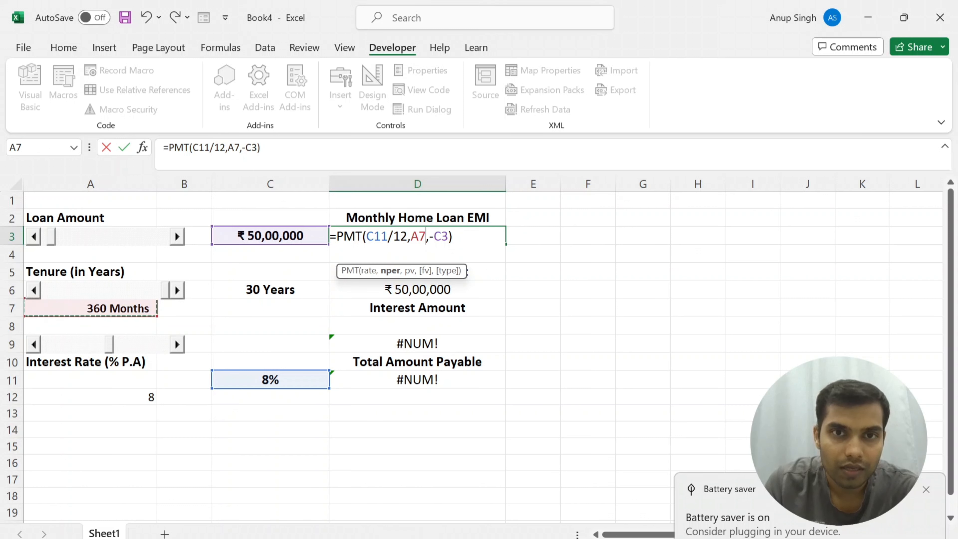
click(440, 236)
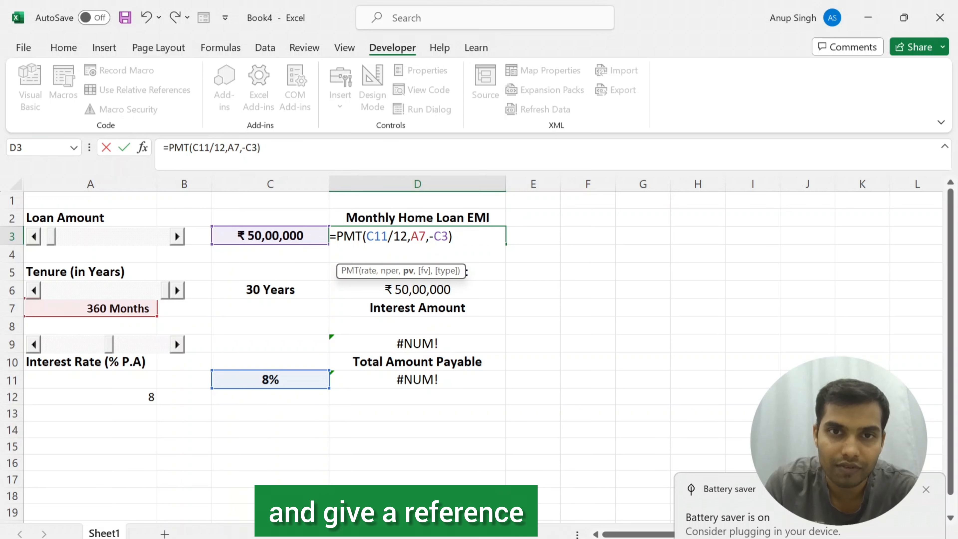
key(Return)
click(475, 234)
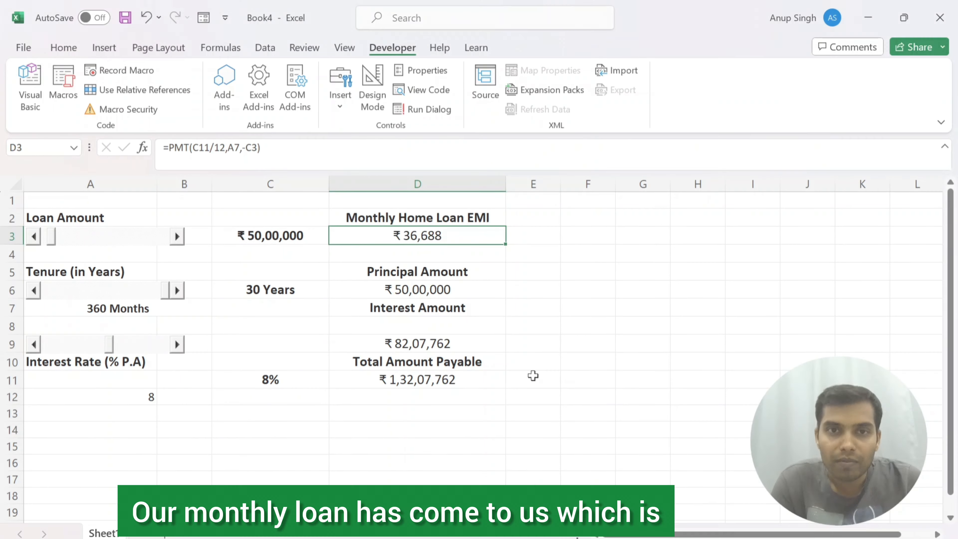
key(F2)
key(ctrl+Return)
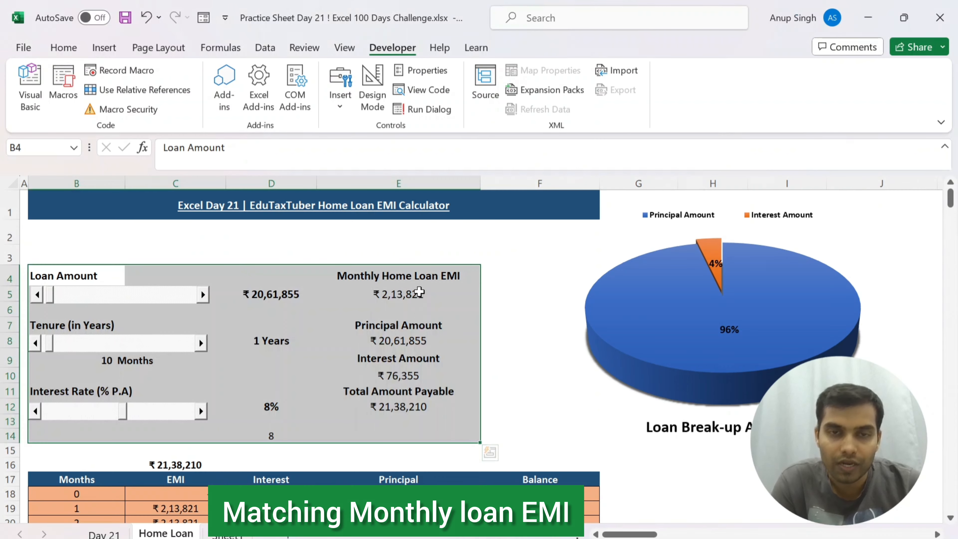
- Switch to the Practice Sheet Day 21 workbook's Home Loan sheet and set the loan amount in D5 to 5000000
click(419, 292)
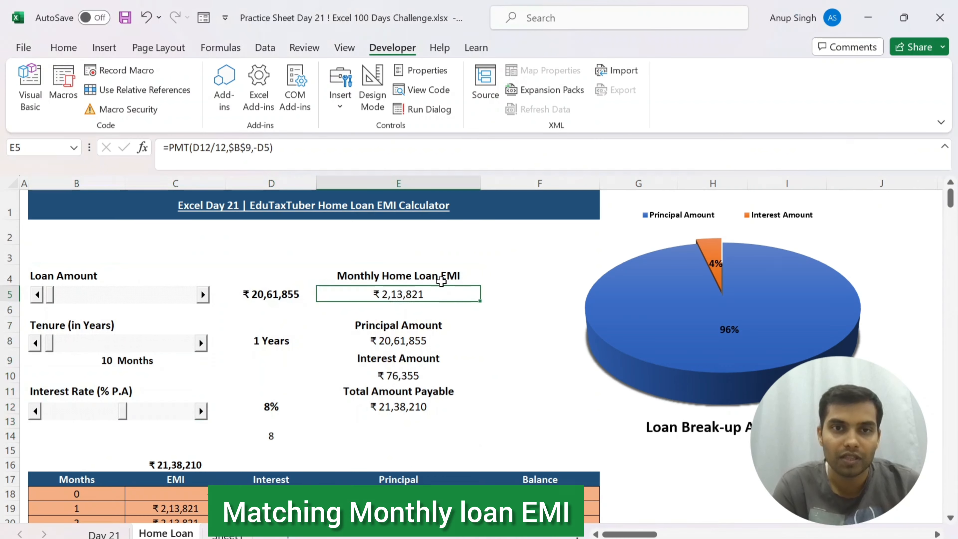
click(267, 296)
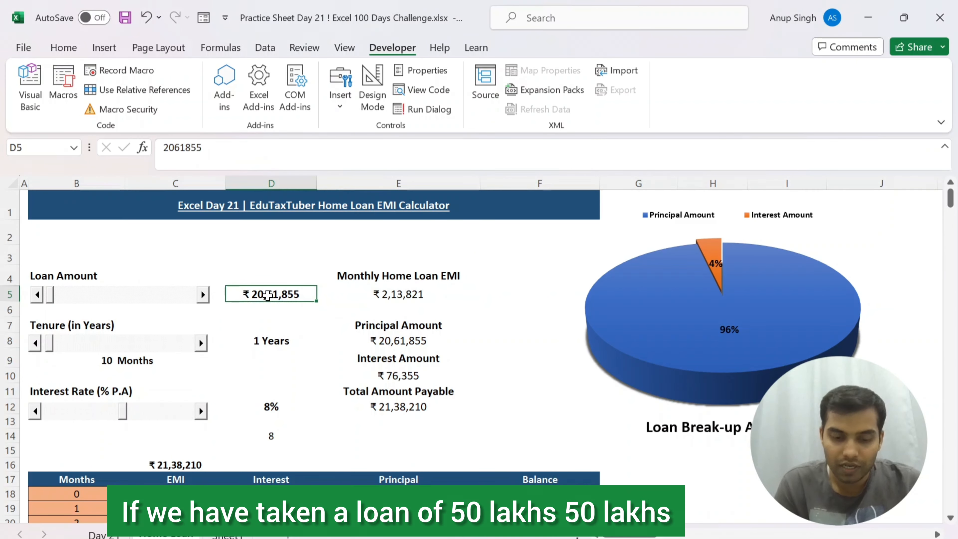
text(50,00,0)
text(000000)
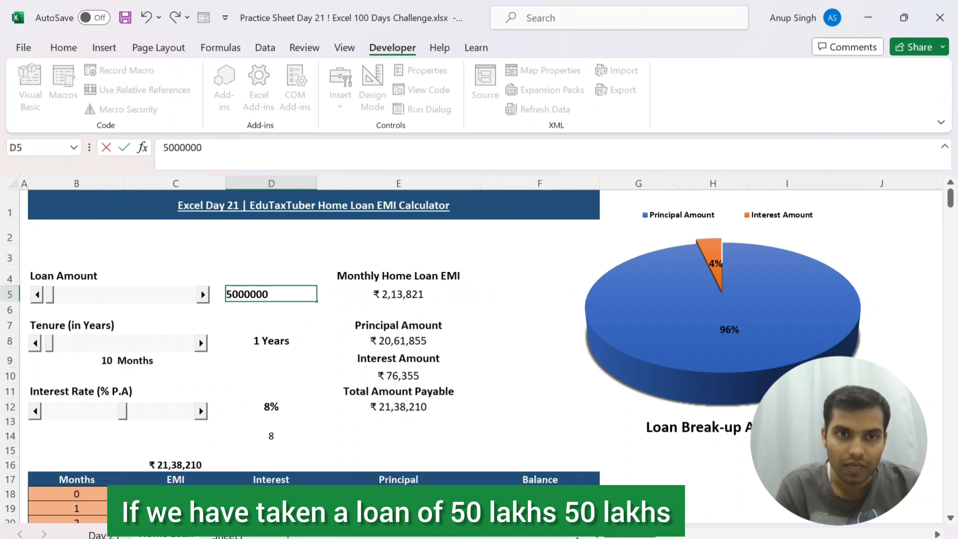
key(Tab)
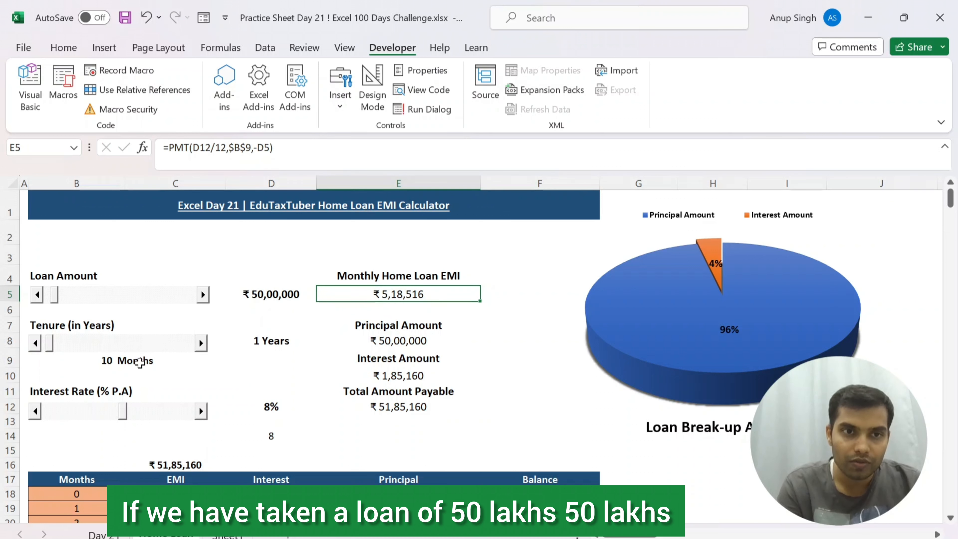
- Set the tenure in months in B9 of the practice workbook's Home Loan sheet to 360
click(135, 359)
click(83, 364)
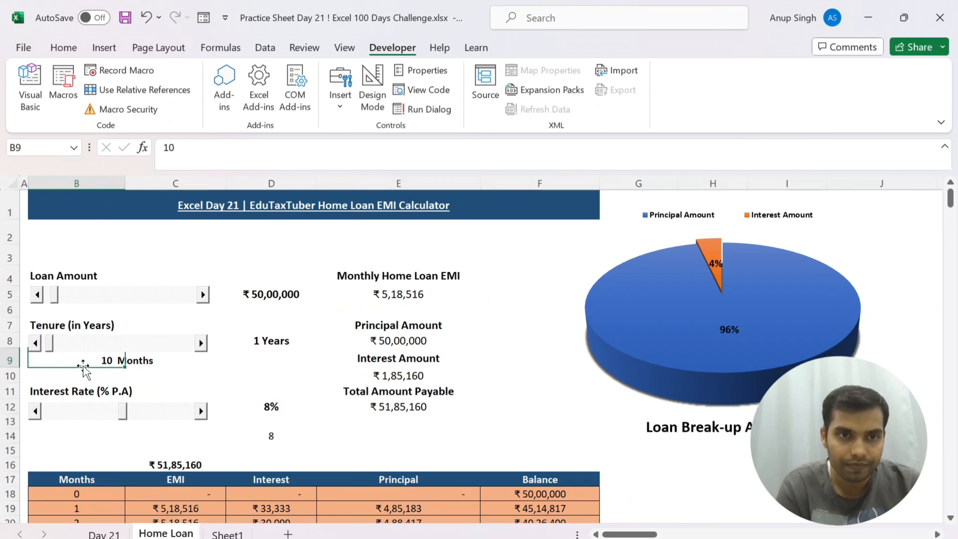
text(360)
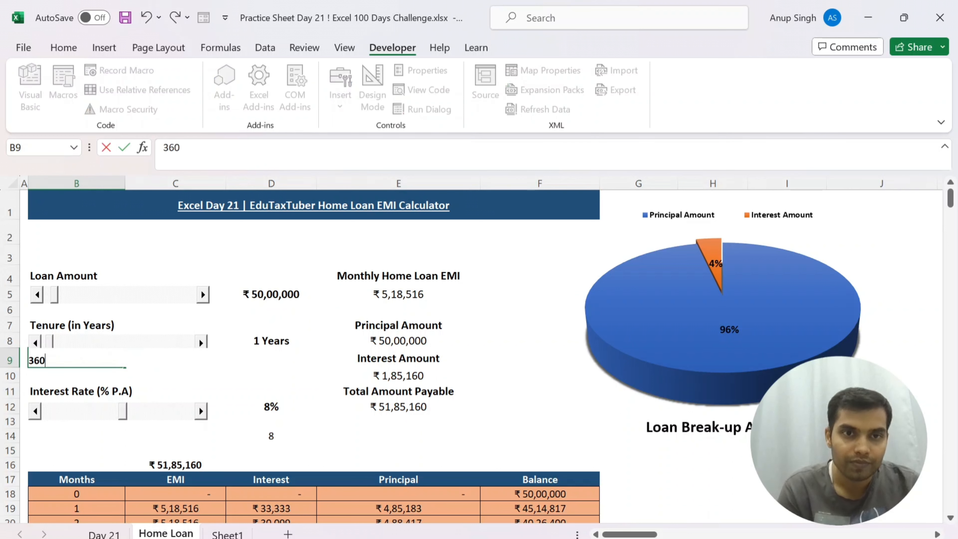
key(Tab)
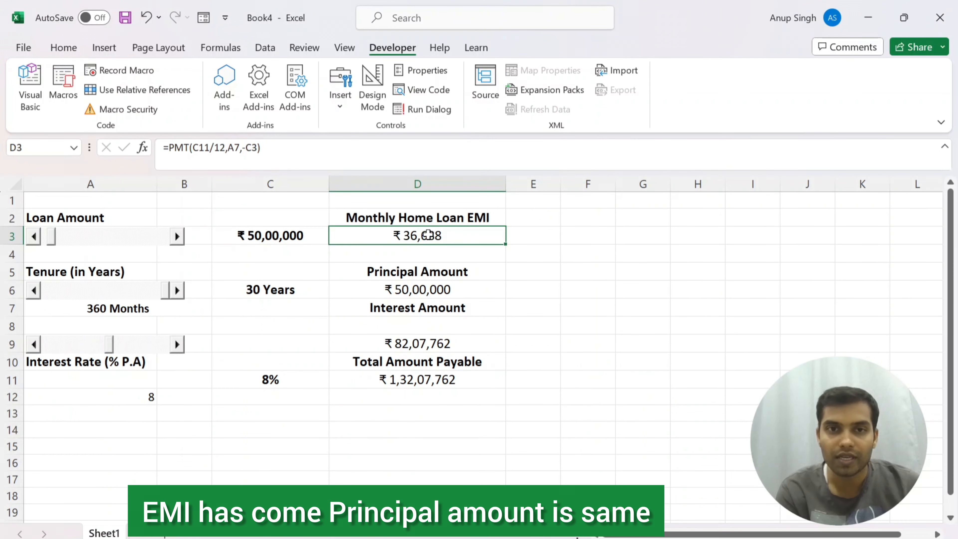
- In Book4, inspect the formulas behind the principal amount in D6 and the interest amount in D9
click(422, 293)
double_click(423, 292)
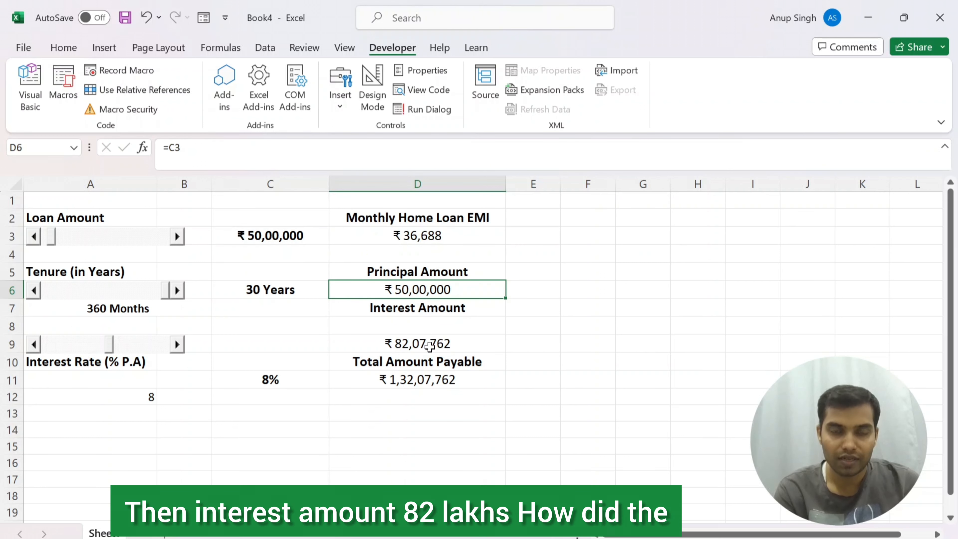
click(429, 347)
double_click(457, 346)
key(Escape)
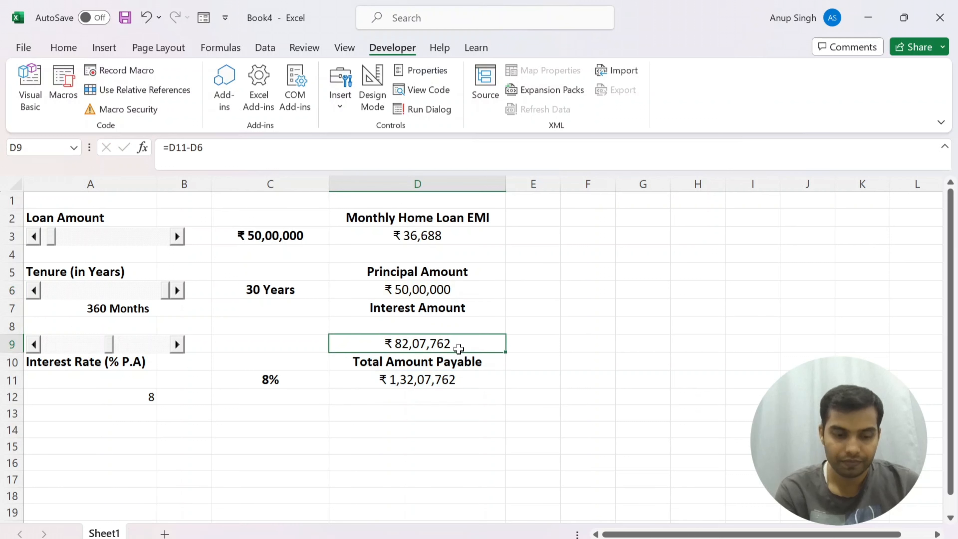
double_click(458, 349)
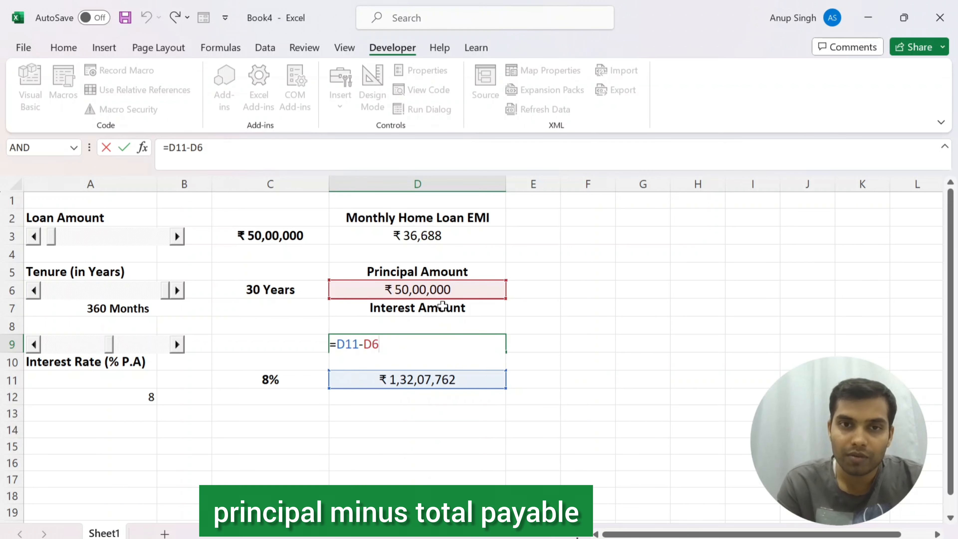
key(Escape)
- Trace the total amount payable formula in D11 and recheck how the interest amount in D9 depends on it
click(481, 383)
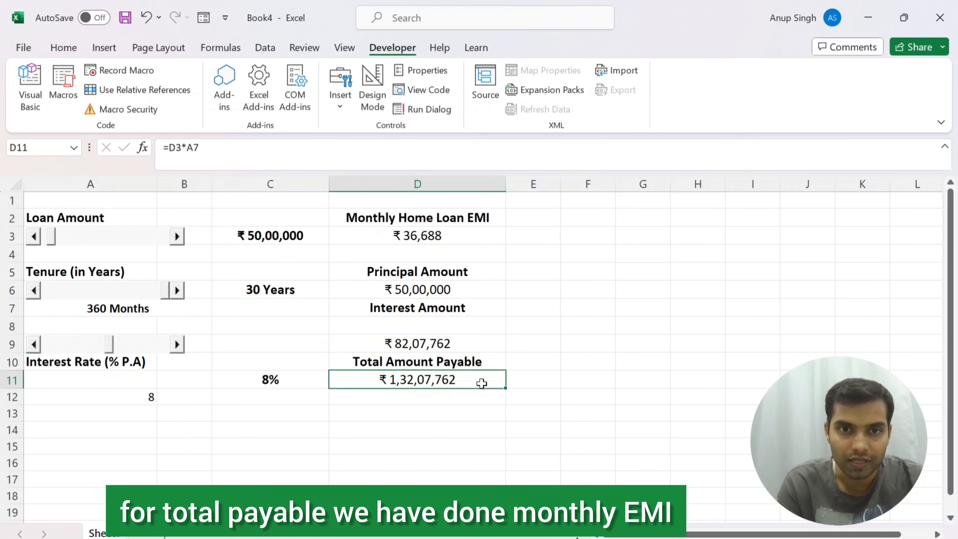
double_click(481, 382)
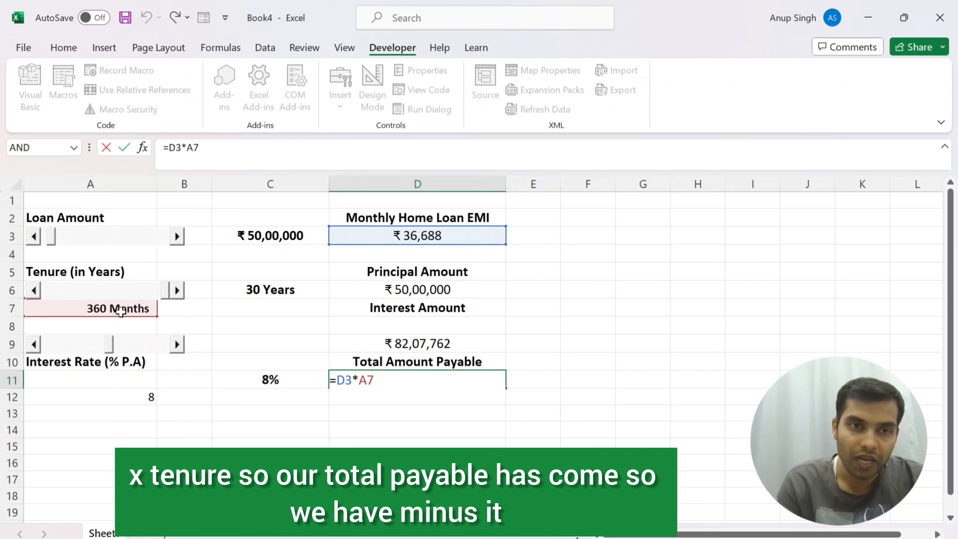
key(Escape)
double_click(423, 391)
key(Escape)
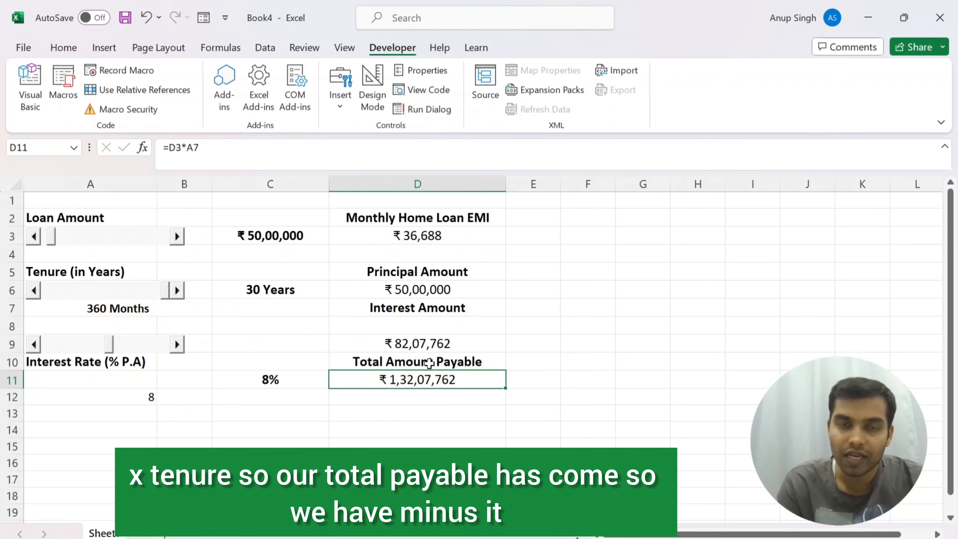
click(425, 346)
double_click(424, 348)
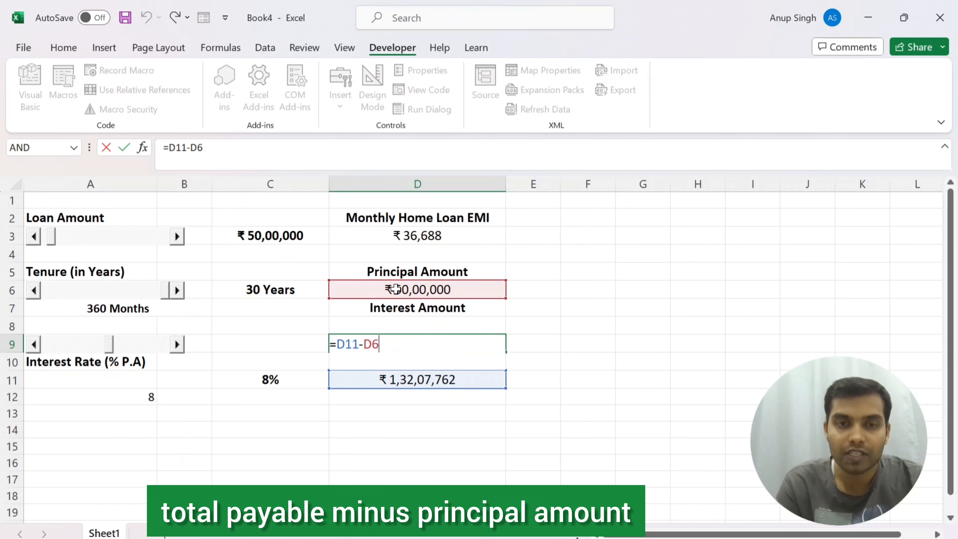
key(Return)
key(ctrl+Tab)
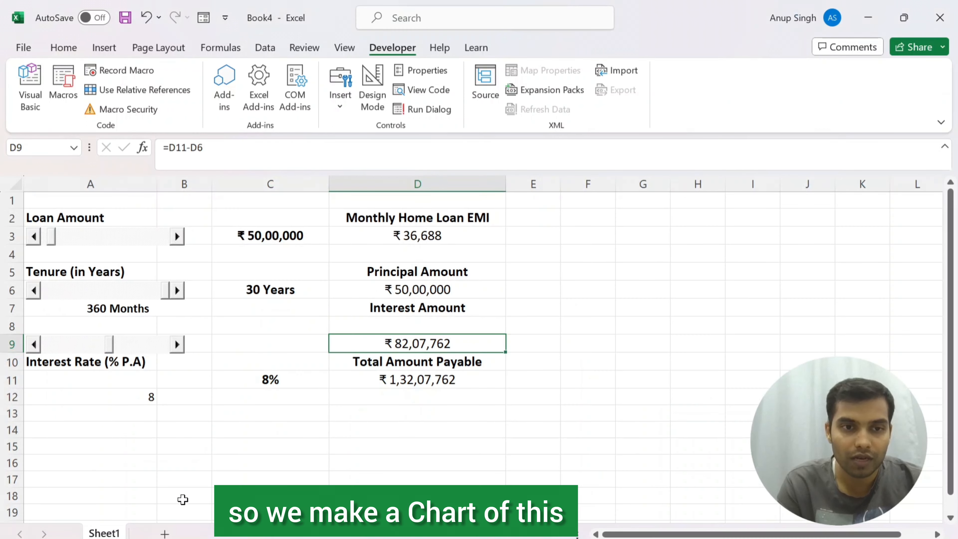
- Rename Sheet1 to Home Loan EMI Calculator and add a new blank sheet for the chart data
double_click(113, 535)
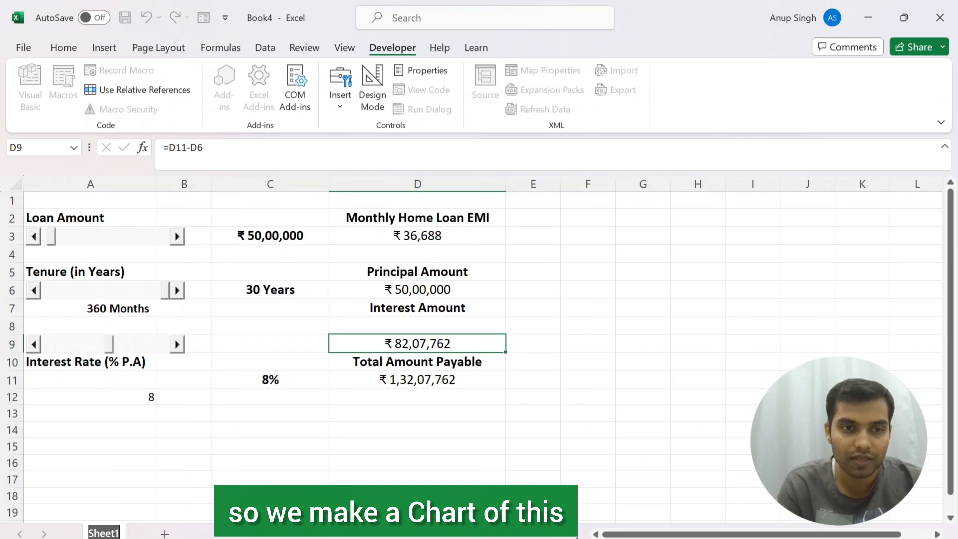
text(Home Loan EMI Calculator)
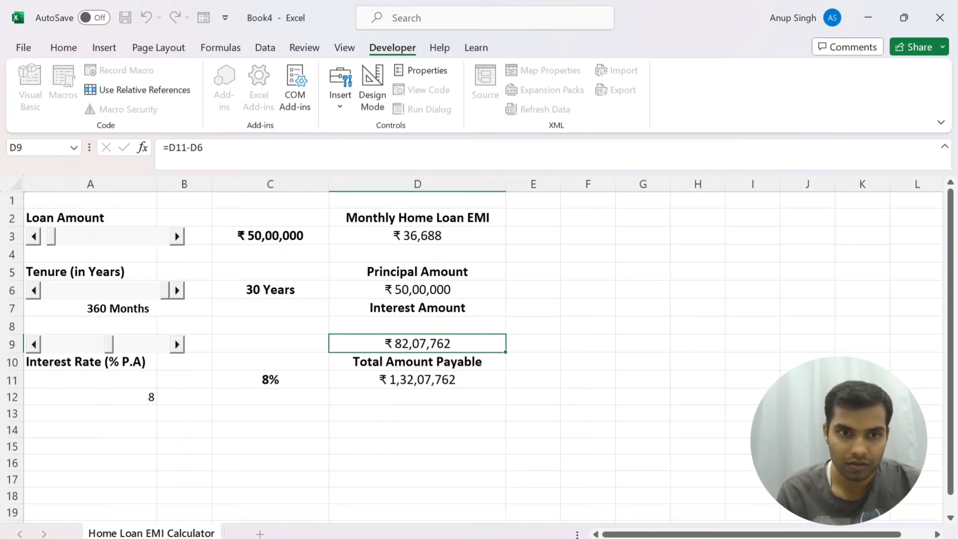
key(Return)
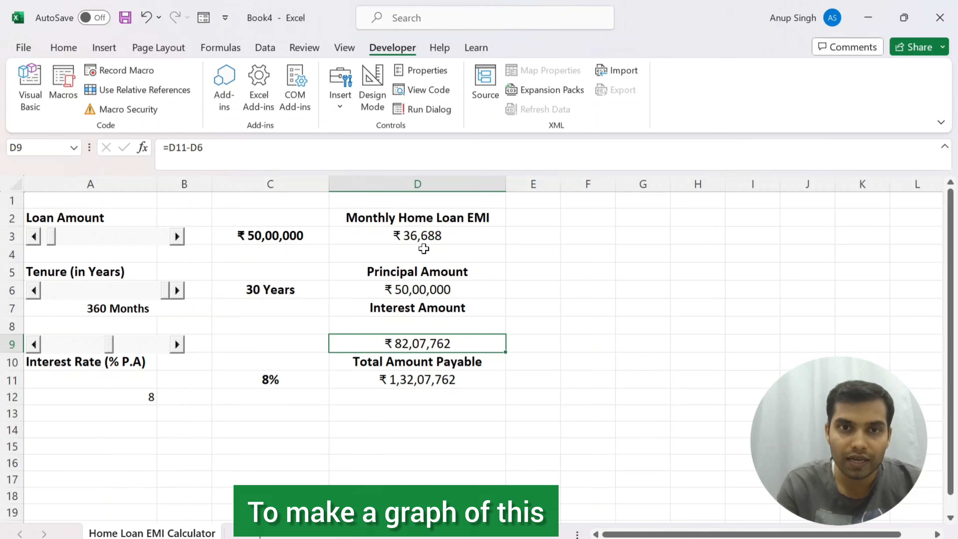
click(260, 533)
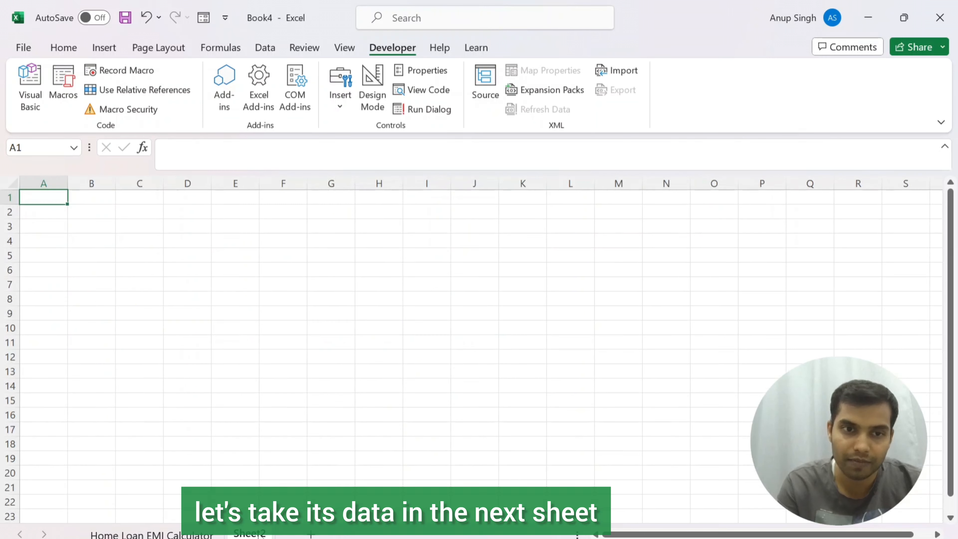
- Link Sheet2 cells C4 and D4 to the principal amount label in D5 and its value in D6 on the calculator sheet
click(151, 534)
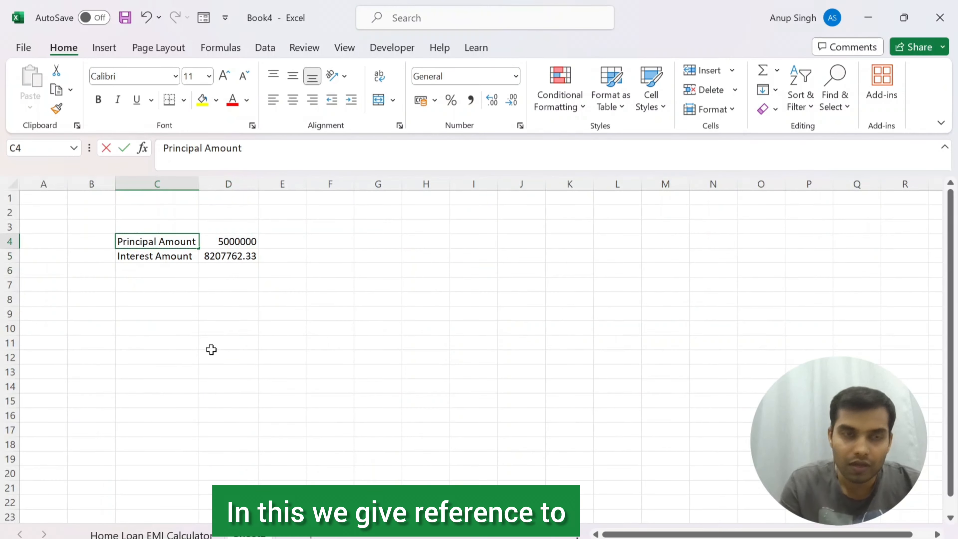
text(=)
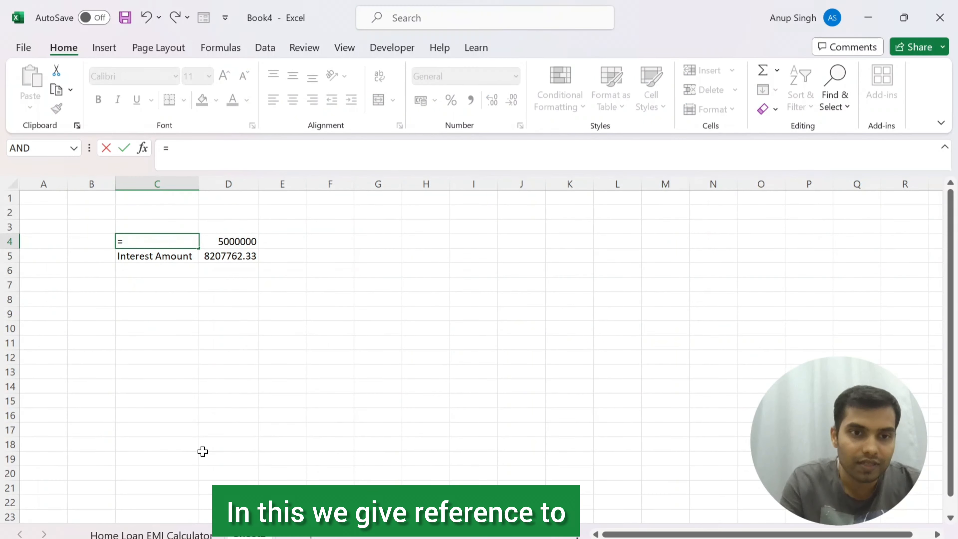
click(151, 533)
click(423, 269)
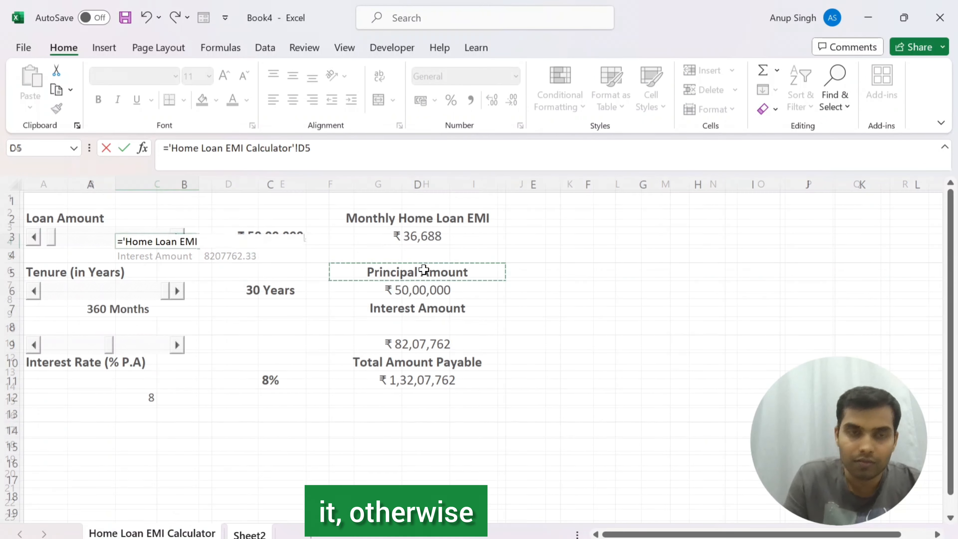
key(Return)
key(Up)
key(Right)
text(=)
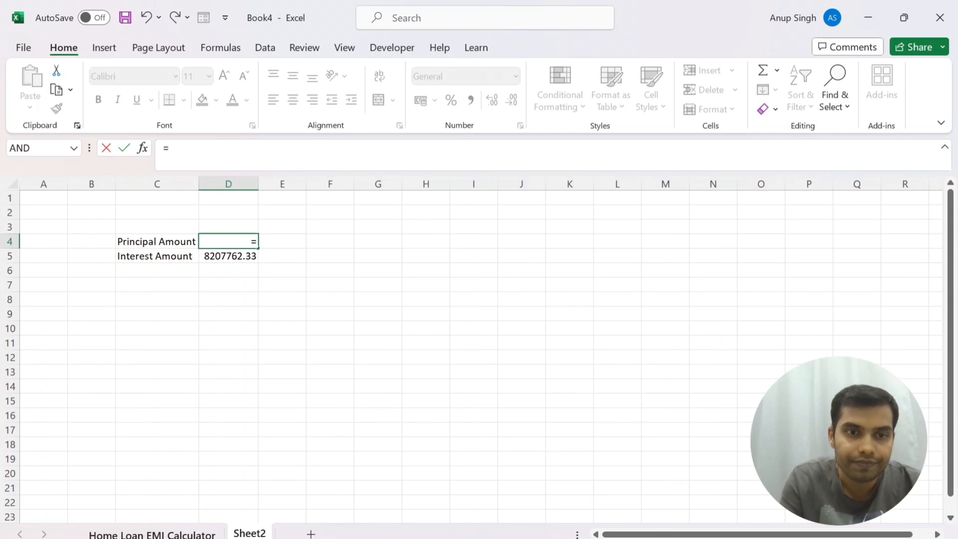
click(151, 534)
click(424, 290)
key(Return)
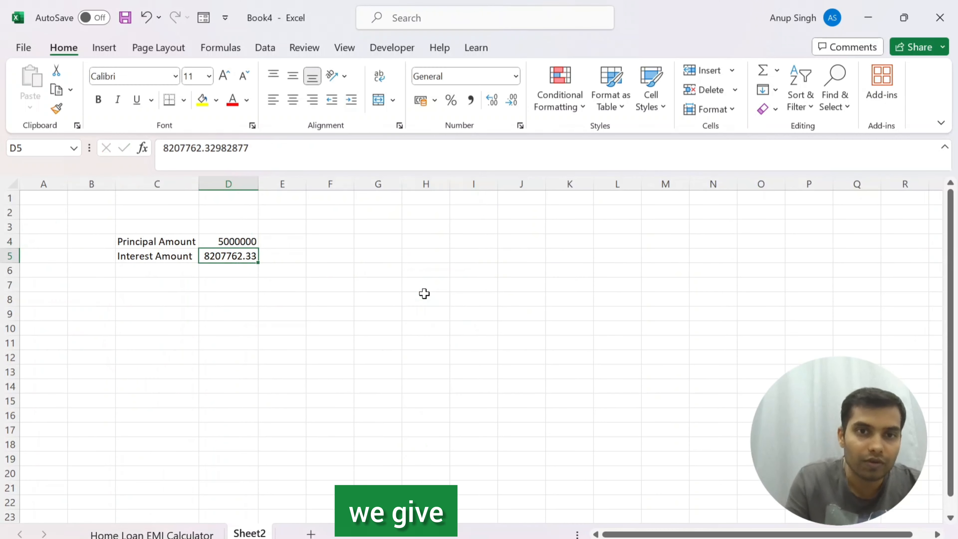
- Link Sheet2 cells C5 and D5 to the interest amount label in D7 and its value in D9 on the calculator sheet
click(165, 256)
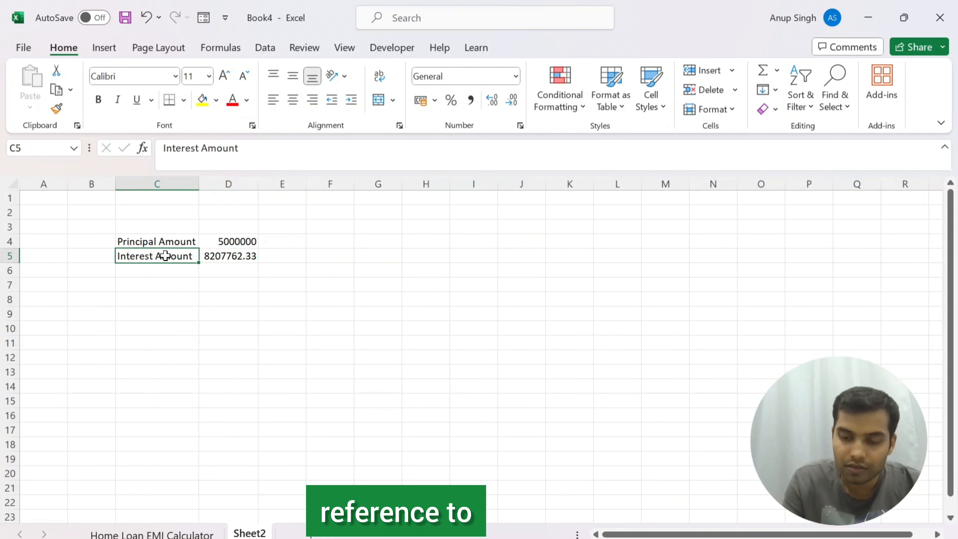
text(=)
click(166, 533)
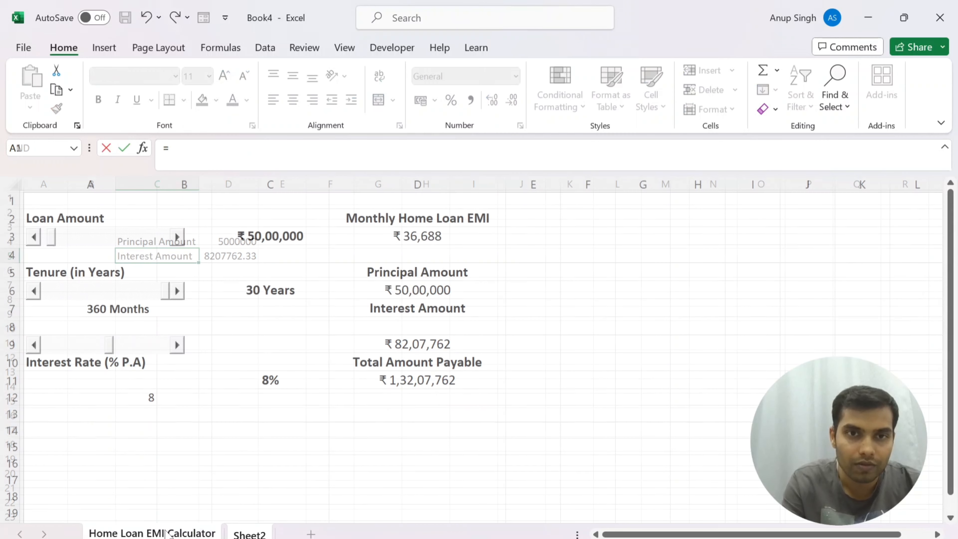
click(395, 306)
key(Return)
click(234, 258)
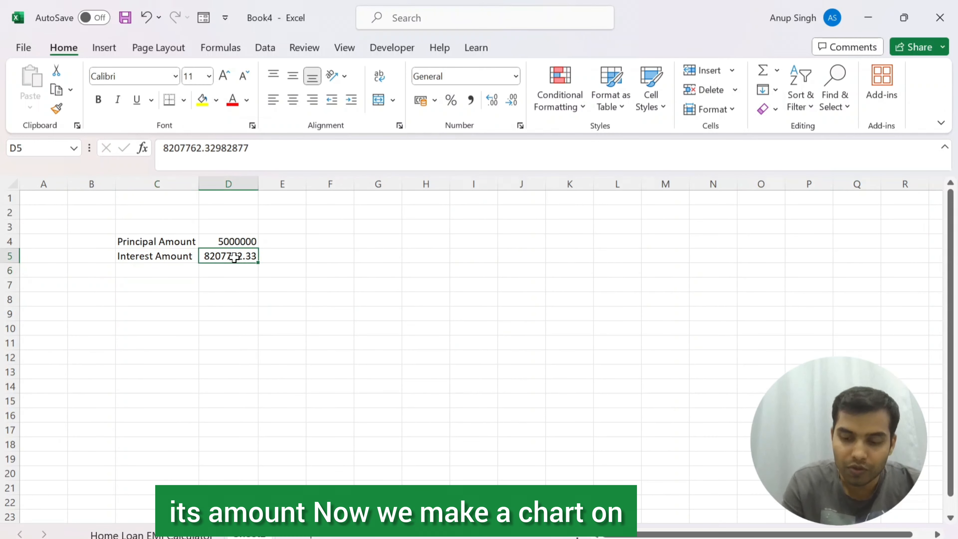
text(=)
click(150, 534)
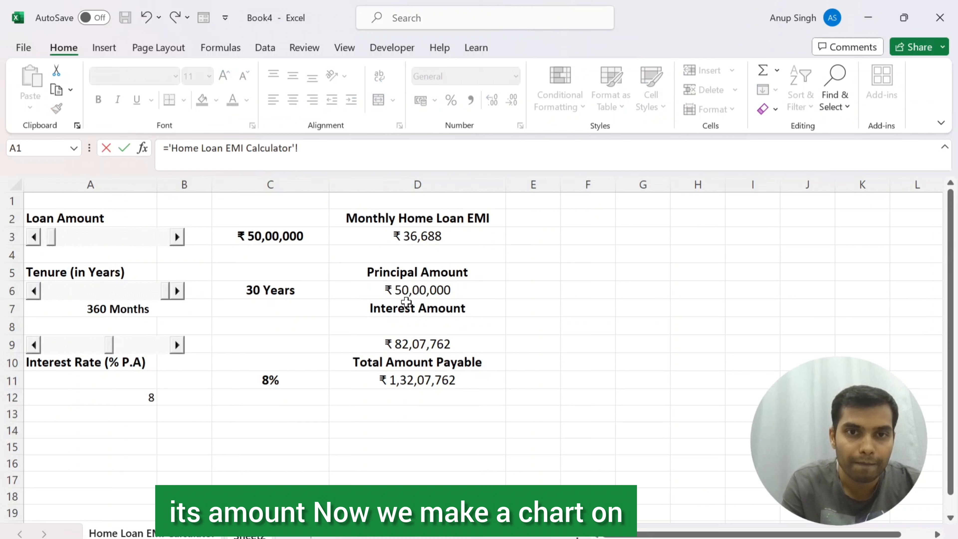
click(422, 348)
key(Return)
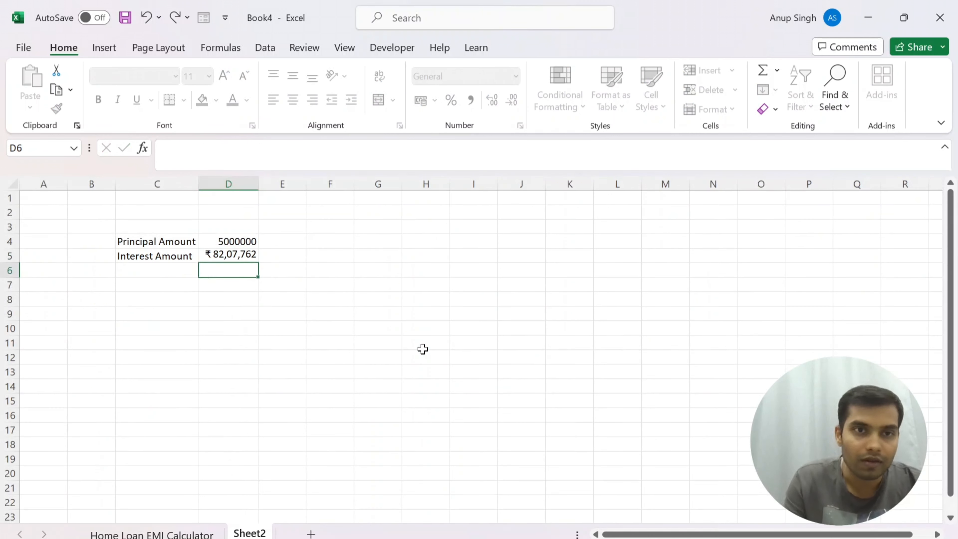
- Insert a 3-D pie chart from C4:D5 on Sheet2 and place it beside the data
key(Up)
key(Up)
key(Left)
key(shift+Down)
key(shift+Right)
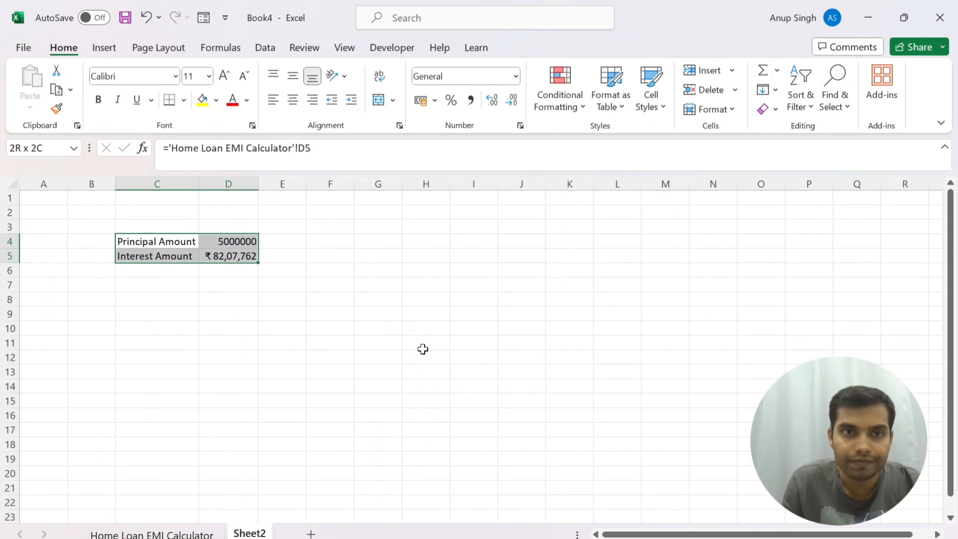
click(104, 49)
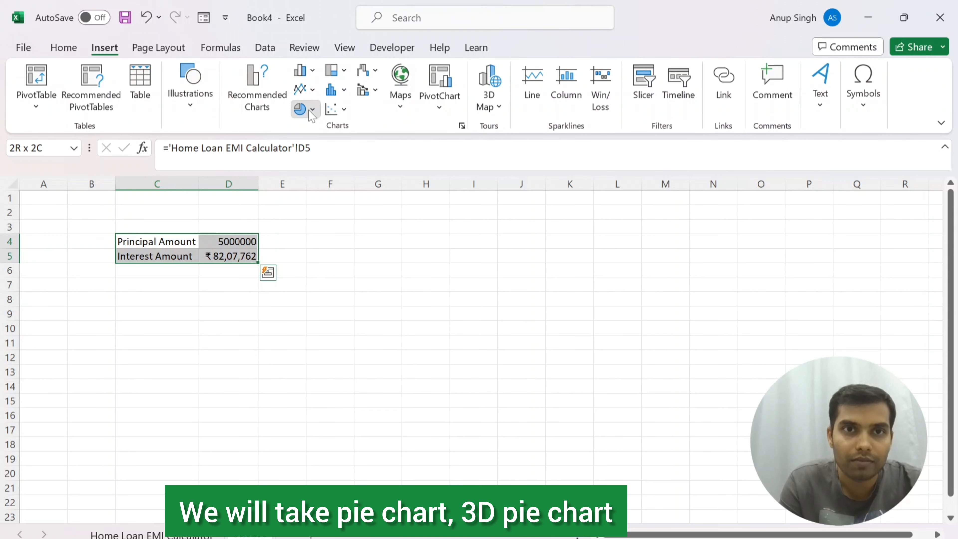
click(301, 109)
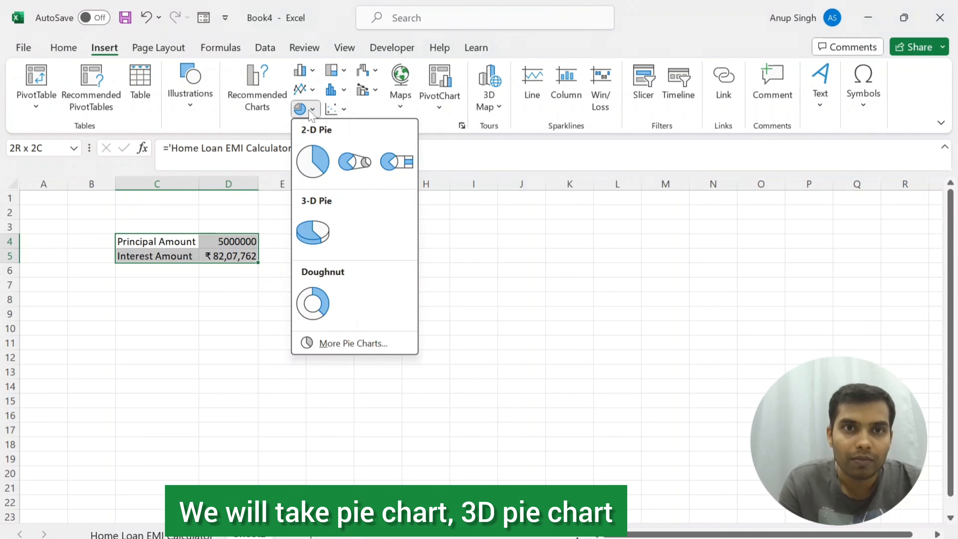
click(311, 242)
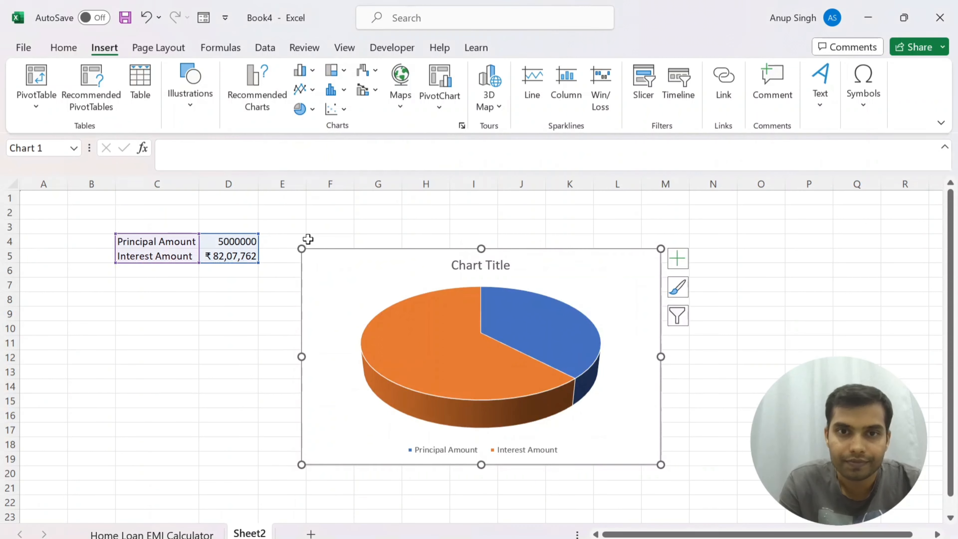
drag(402, 269, 411, 235)
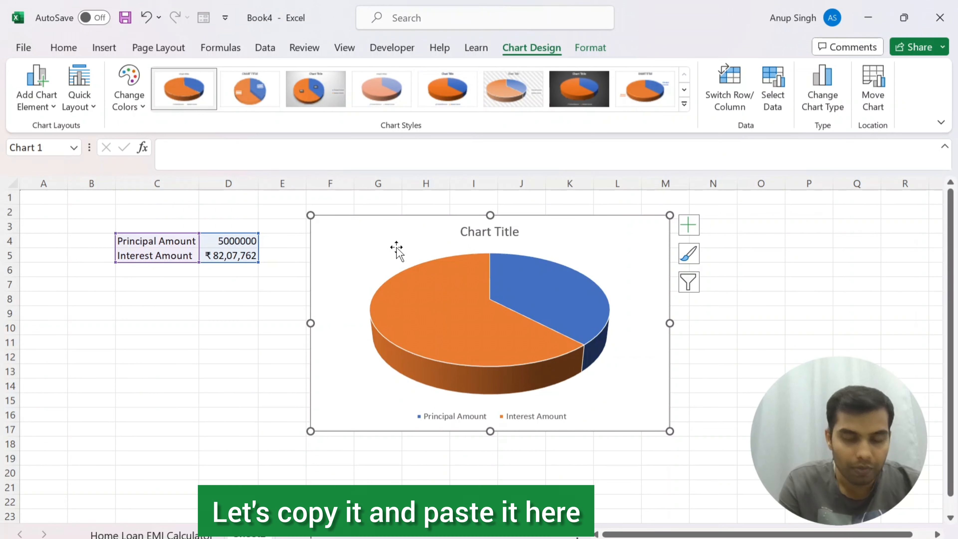
- Paste the copied pie chart onto the Home Loan EMI Calculator sheet and position it beside the results column
click(151, 534)
click(698, 236)
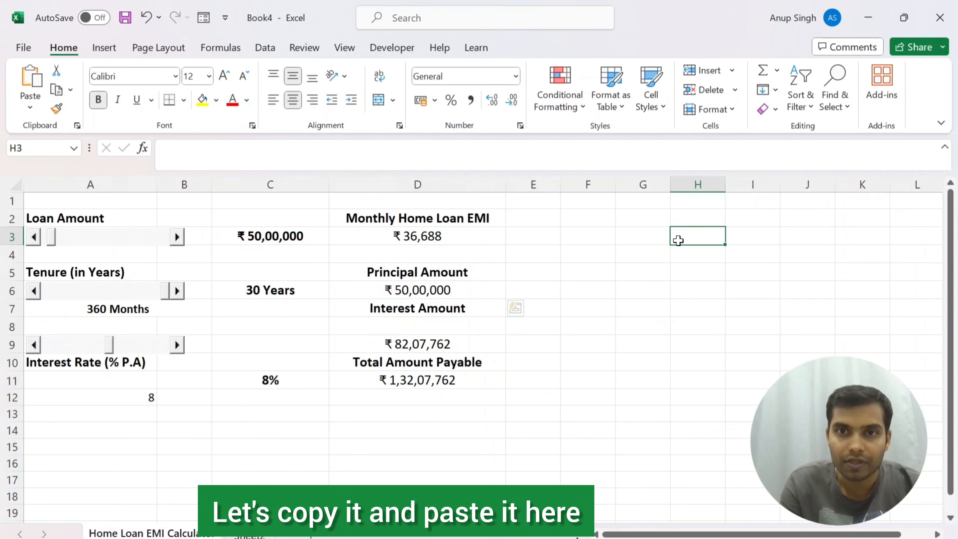
key(ctrl+v)
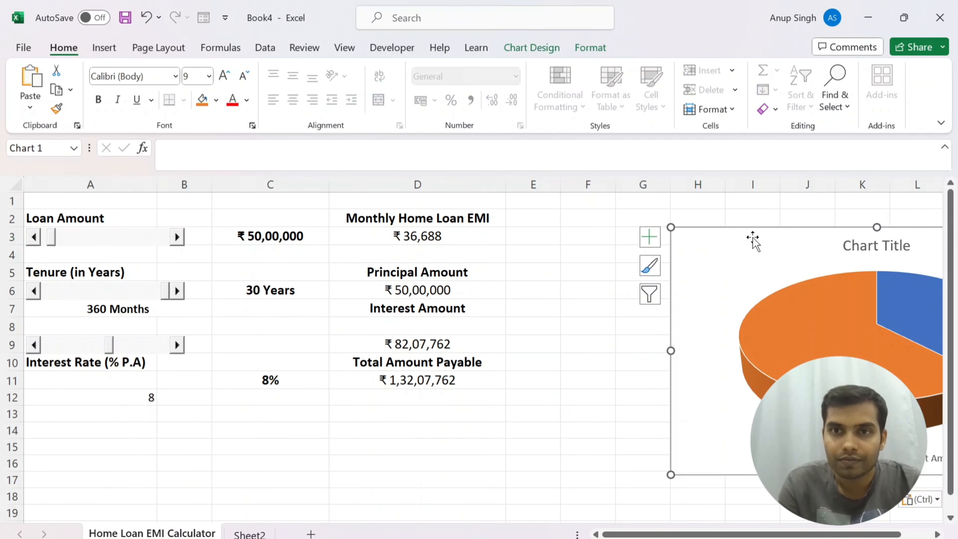
drag(752, 237, 603, 200)
- Test the chart with the scroll bars by setting the tenure to 165 months and the interest rate to 11%
click(108, 227)
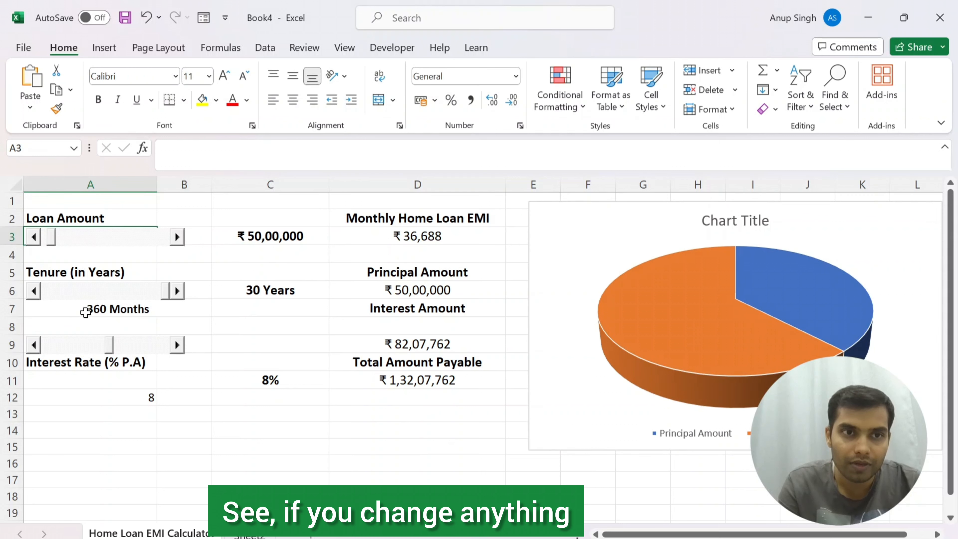
click(82, 292)
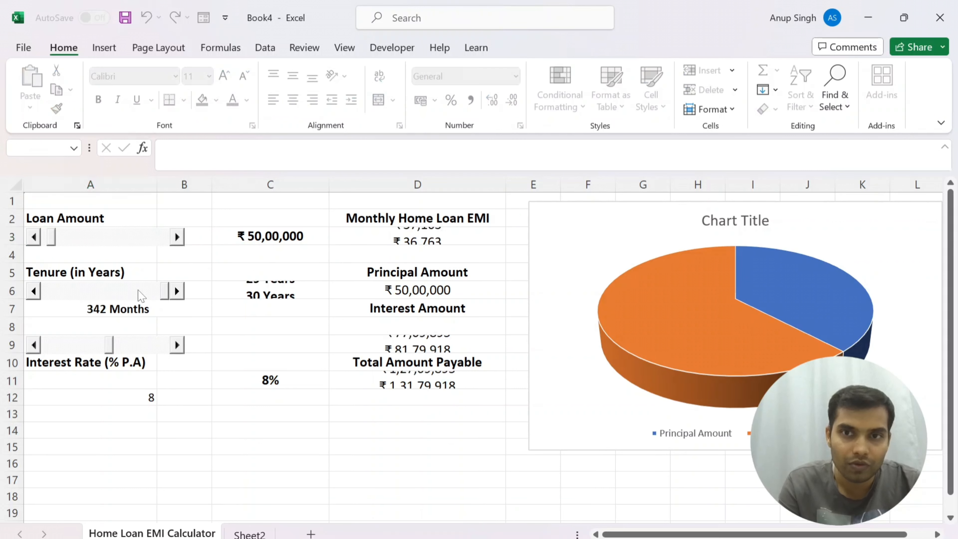
mouse_move(83, 293)
mouse_down()
mouse_move(152, 294)
mouse_move(74, 294)
mouse_move(101, 294)
mouse_up()
drag(109, 345, 132, 345)
- Move the pie chart closer to the EMI results in column D
drag(669, 229, 642, 213)
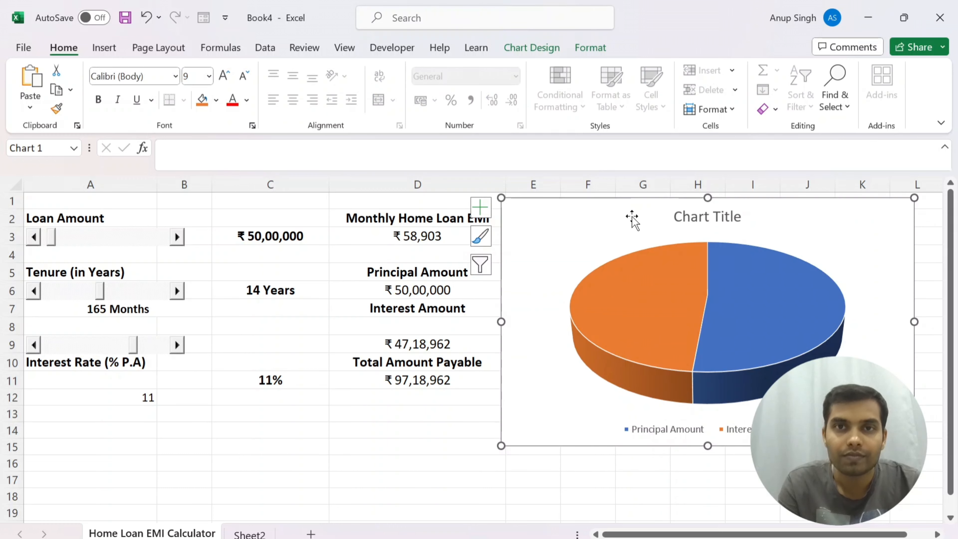
- Apply the dark-background chart style to the pie chart, and give its chart area the white shape style with a black outline
click(530, 50)
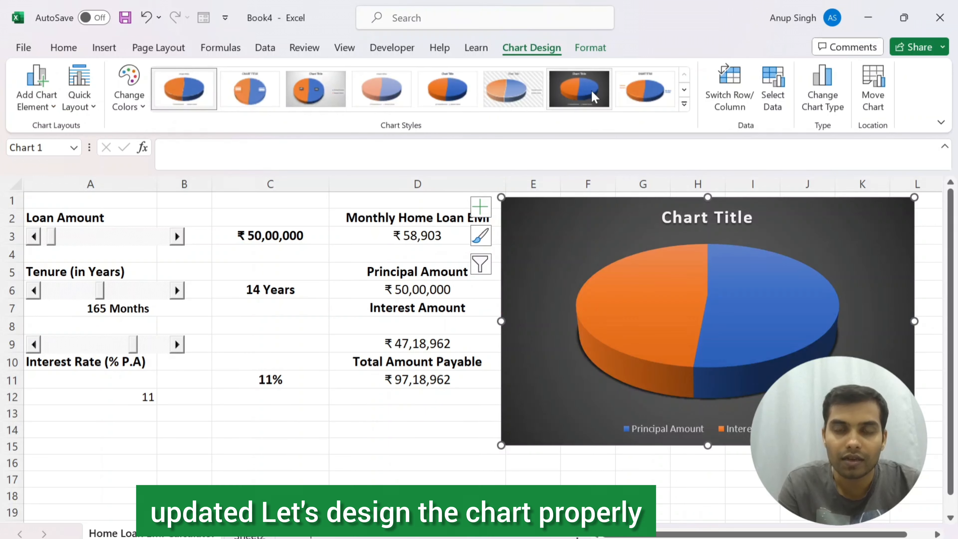
click(592, 90)
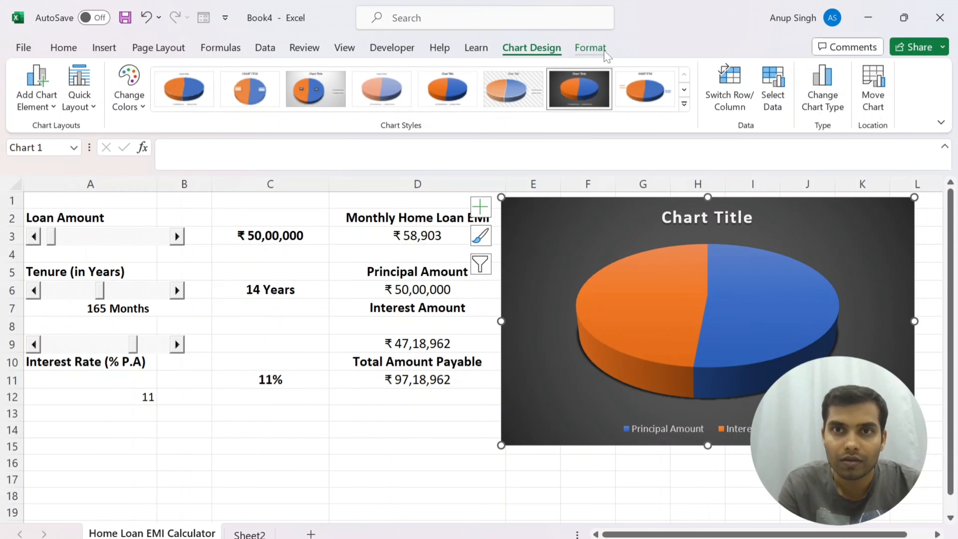
click(590, 48)
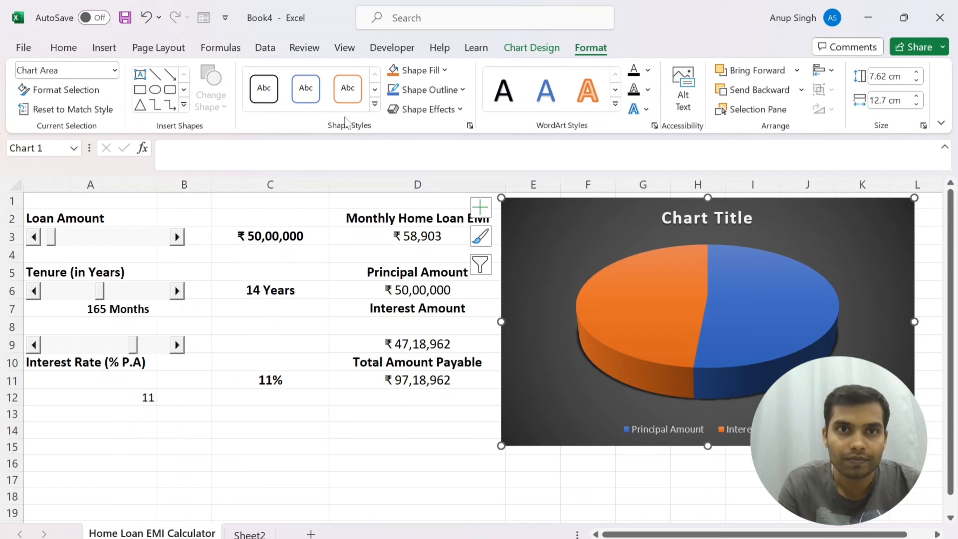
click(272, 94)
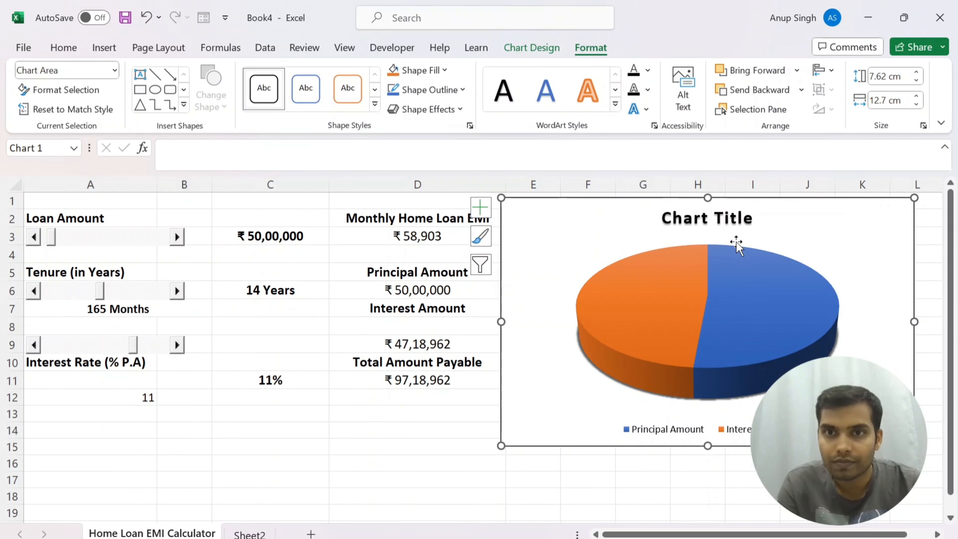
- Change the pie chart's title to "Loan Breakup Amount"
click(706, 221)
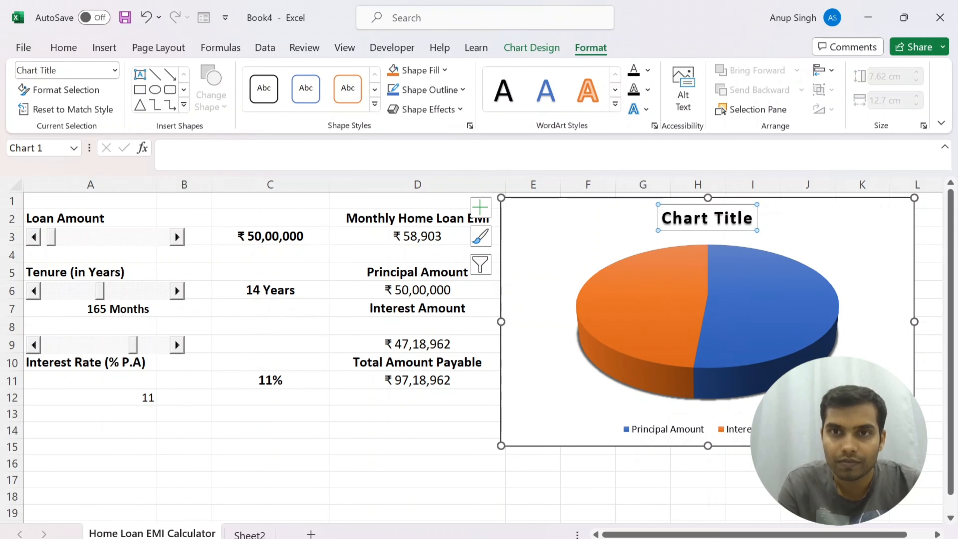
triple_click(686, 218)
text(L)
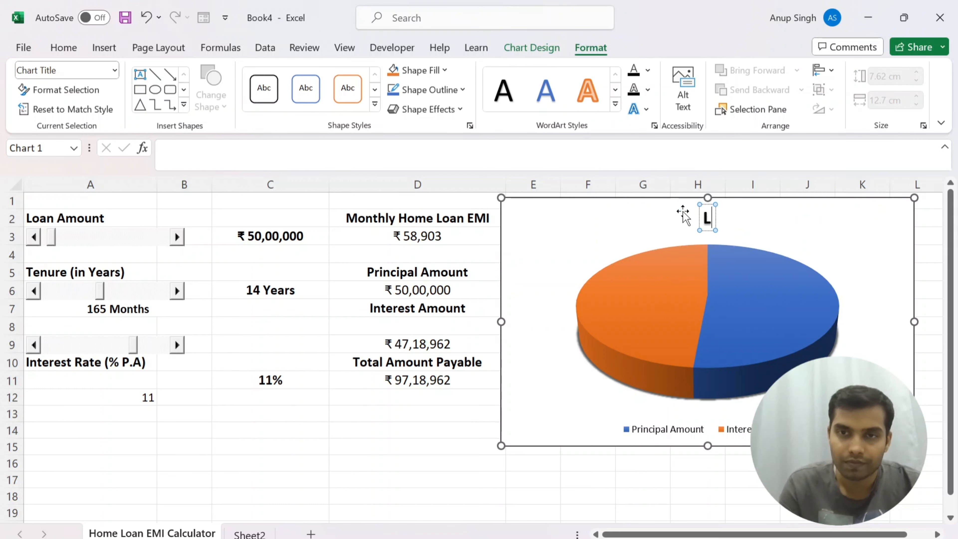
text(oan Bre)
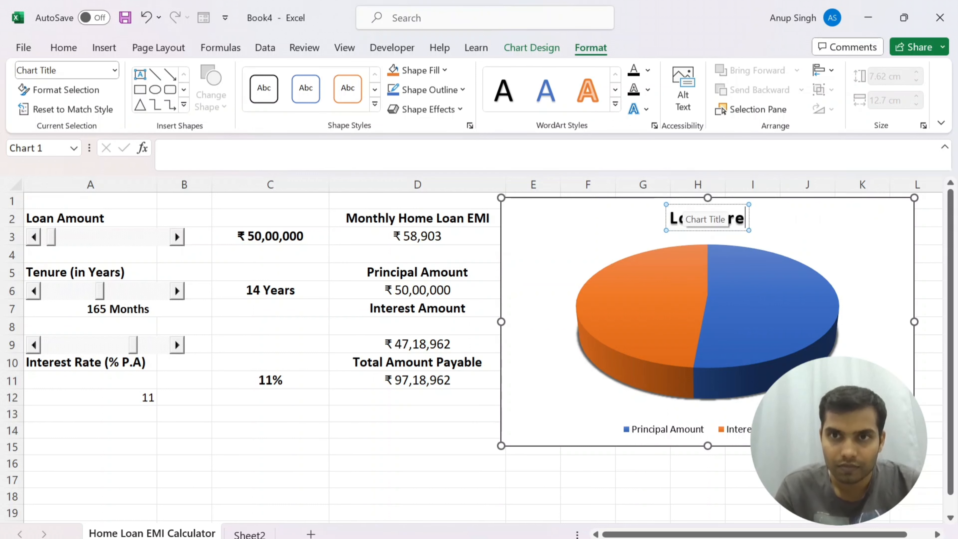
text(akup)
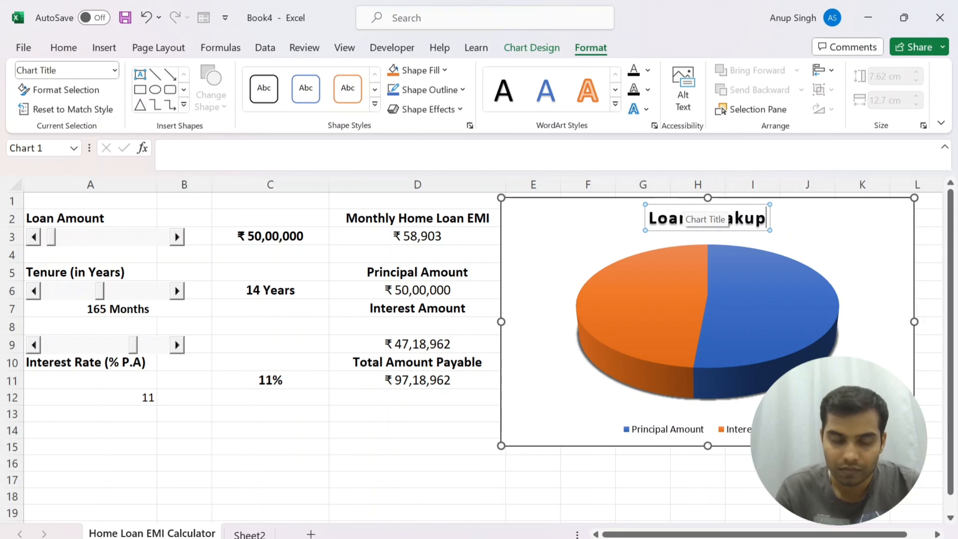
text( Amount)
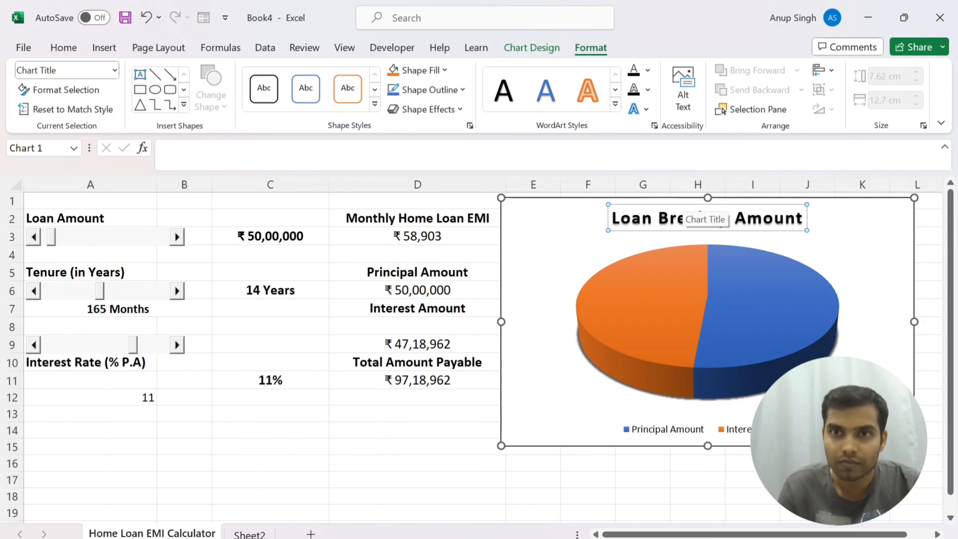
click(528, 332)
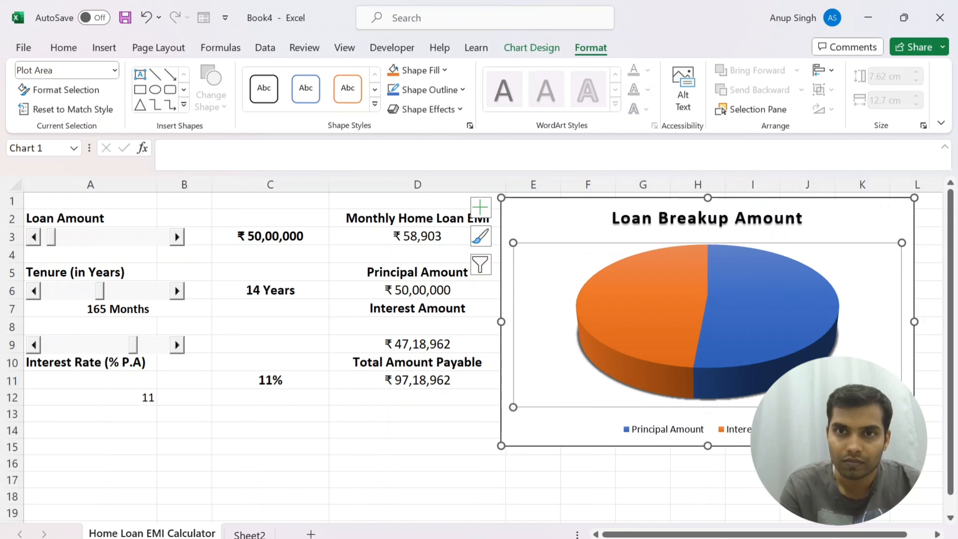
click(808, 463)
click(546, 219)
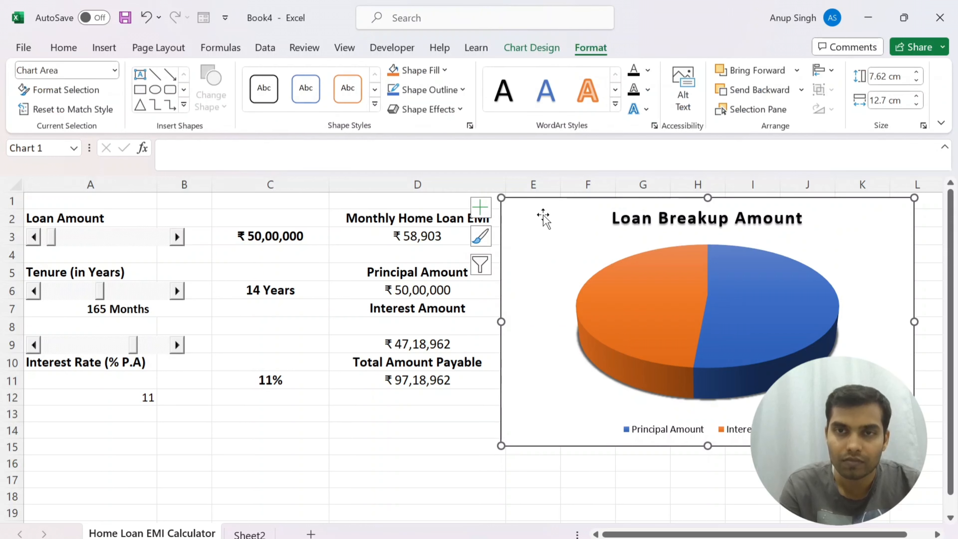
- Examine the exploded pie chart in the Practice Sheet Day 21 workbook while moving its interest rate scroll bar
right_click(547, 219)
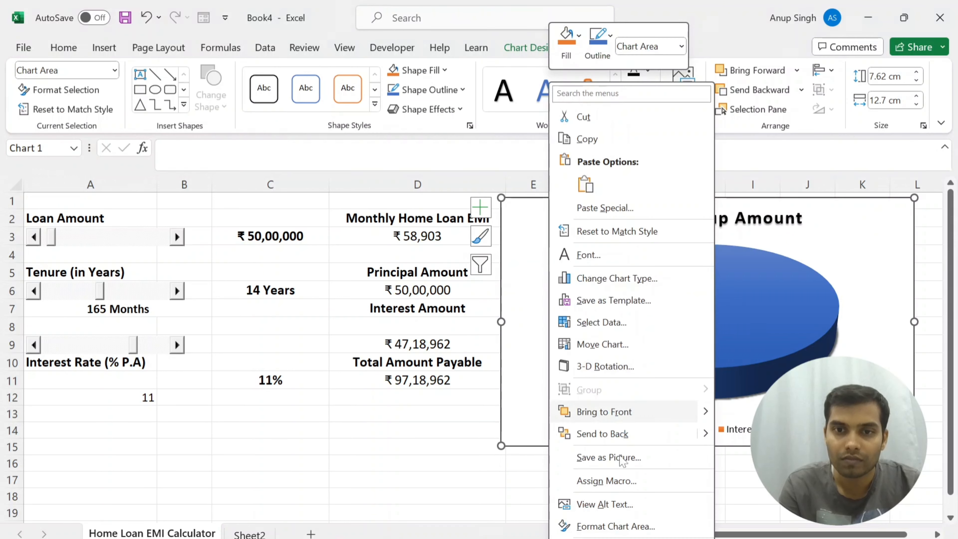
click(712, 363)
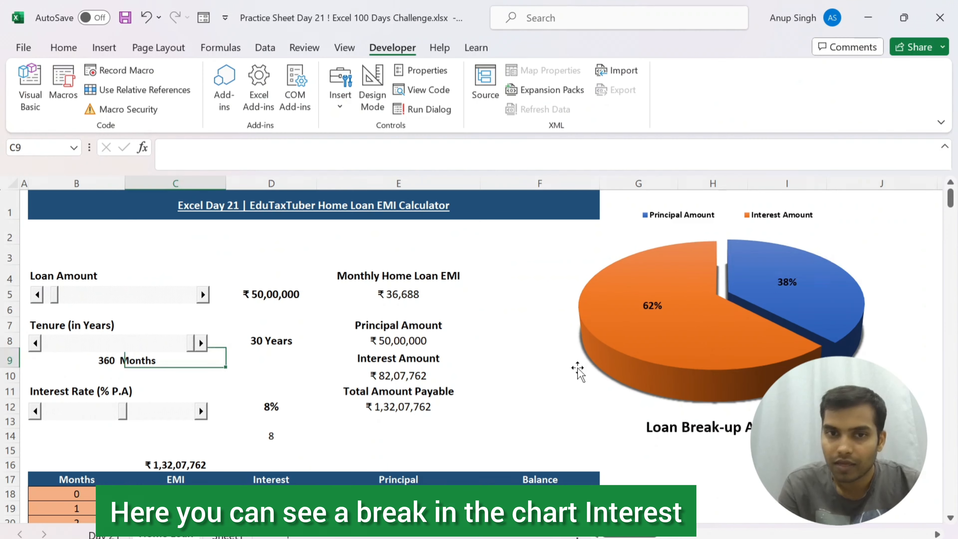
mouse_move(122, 412)
mouse_down()
mouse_move(149, 415)
mouse_move(133, 415)
mouse_up()
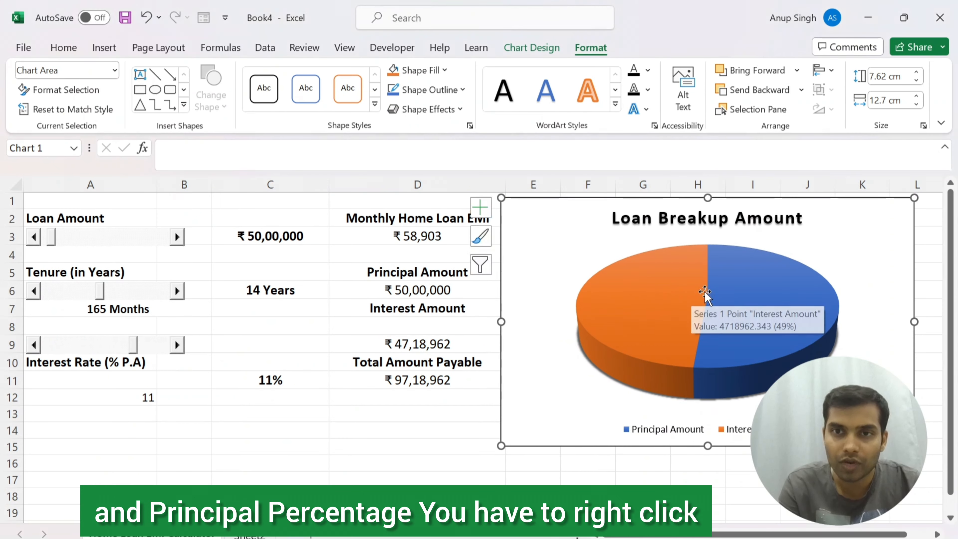
- Set the pie explosion of the Loan Breakup Amount chart's data series to 10%
click(684, 296)
right_click(684, 298)
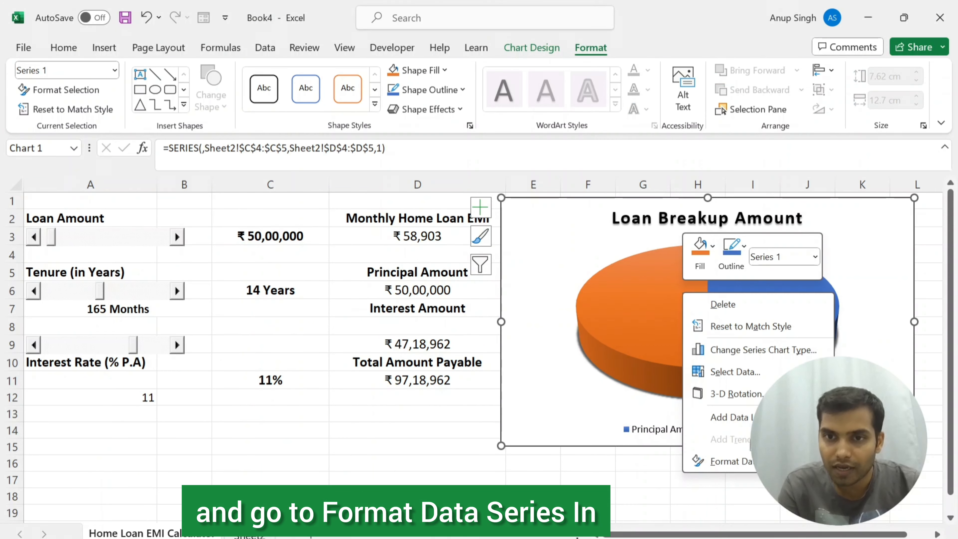
click(730, 461)
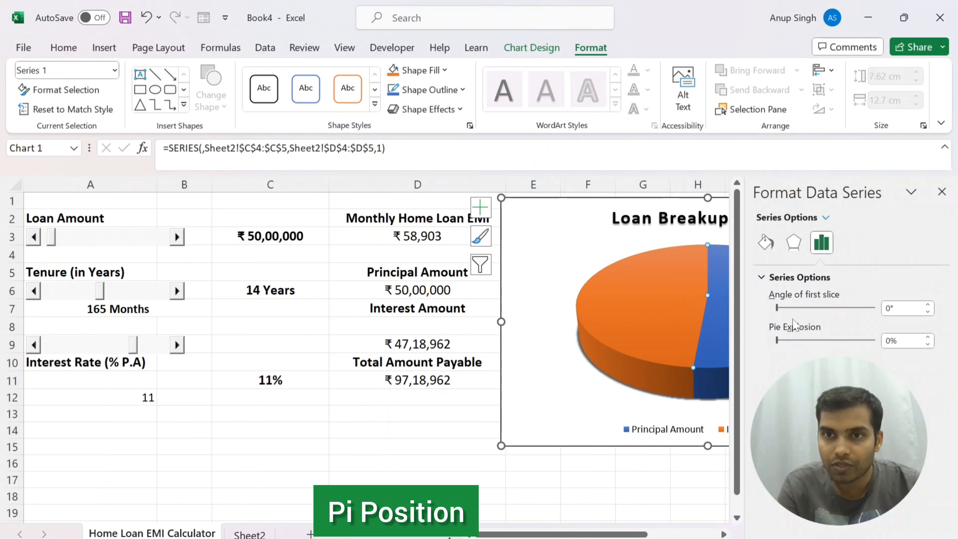
click(891, 340)
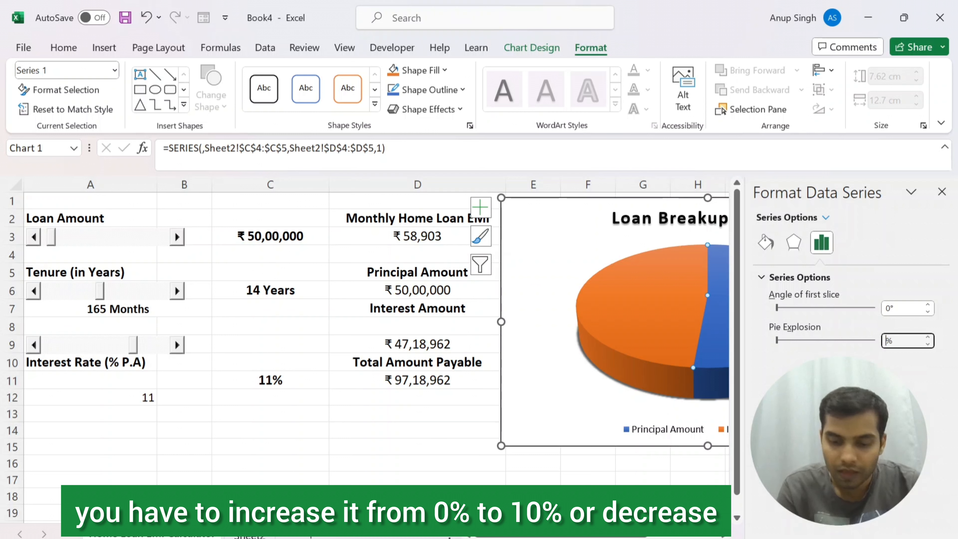
text(10)
key(Return)
click(648, 479)
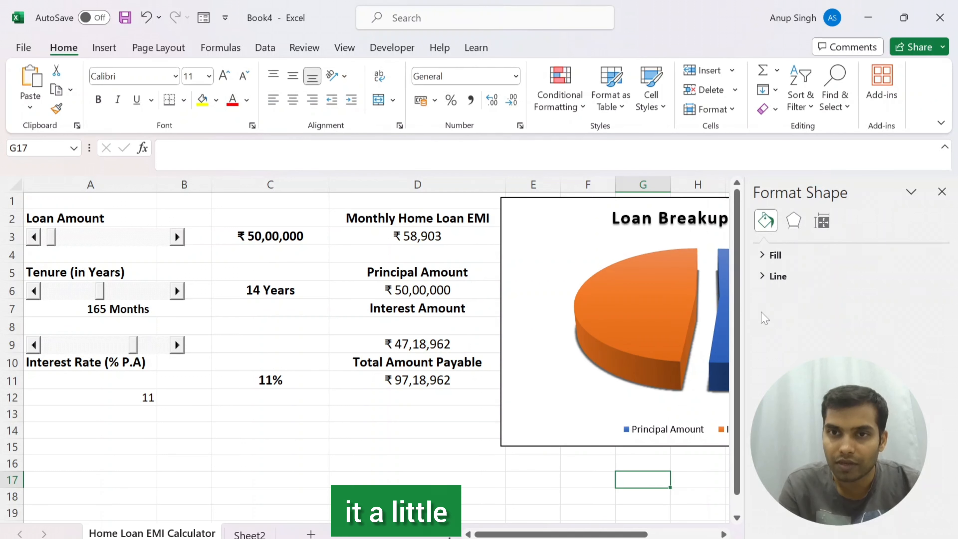
click(766, 276)
click(764, 256)
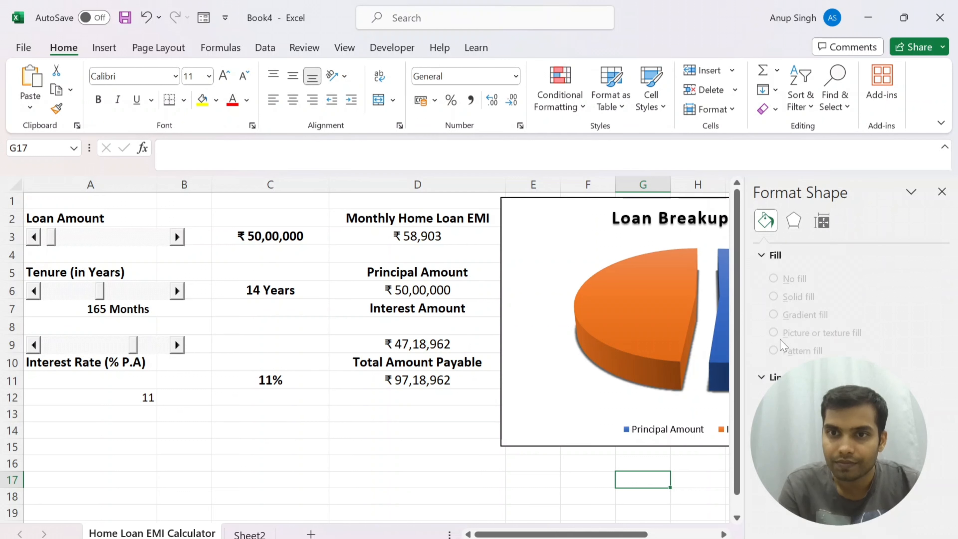
- Set the data series' pie explosion to 5% and close the formatting pane
click(659, 281)
right_click(660, 310)
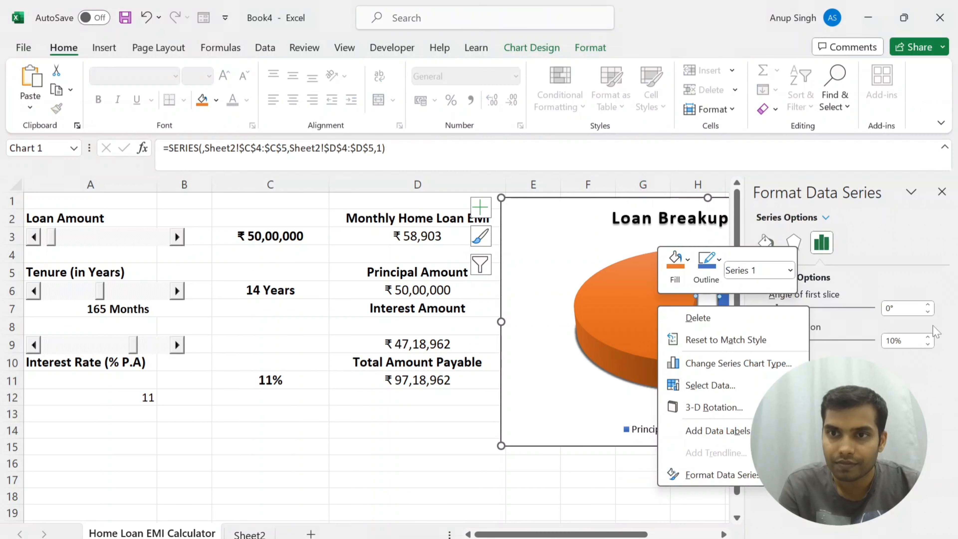
click(895, 342)
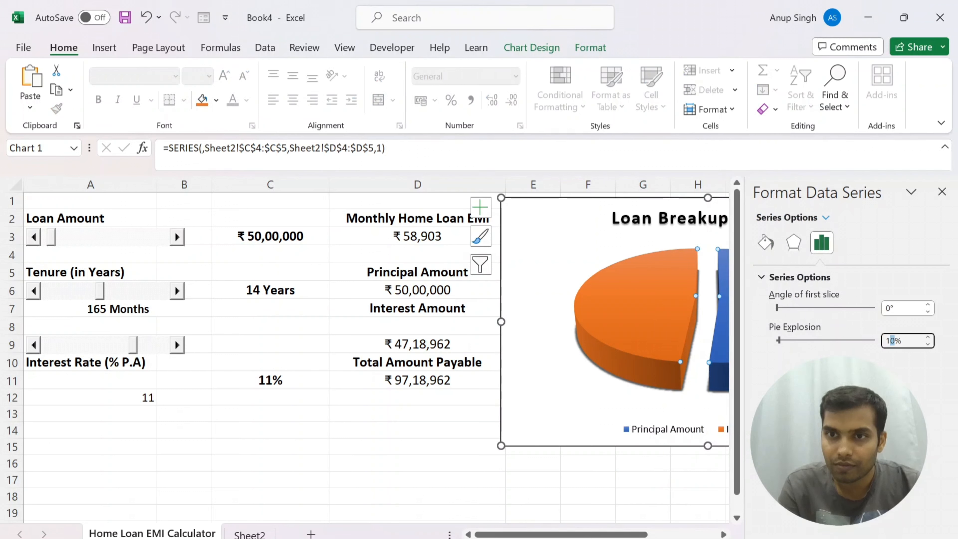
text(5)
key(Tab)
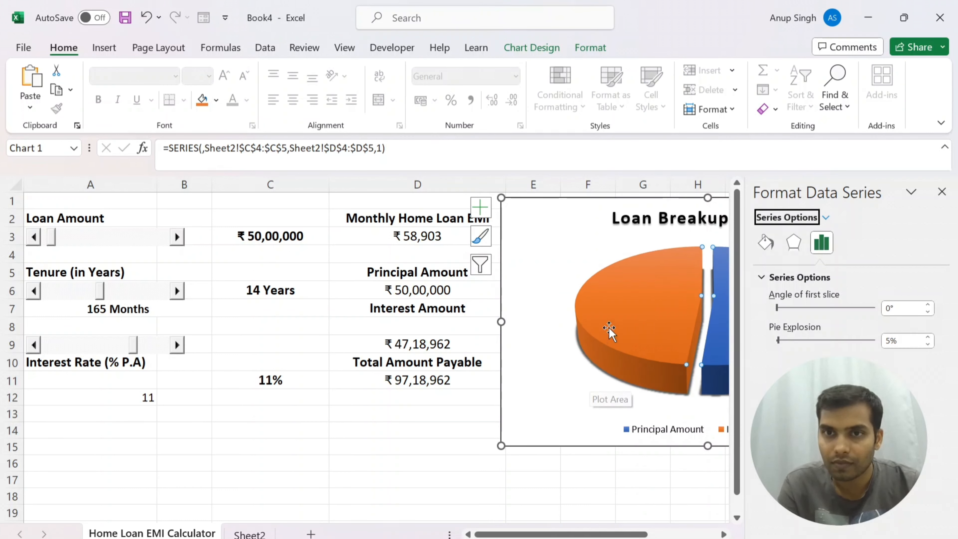
click(557, 301)
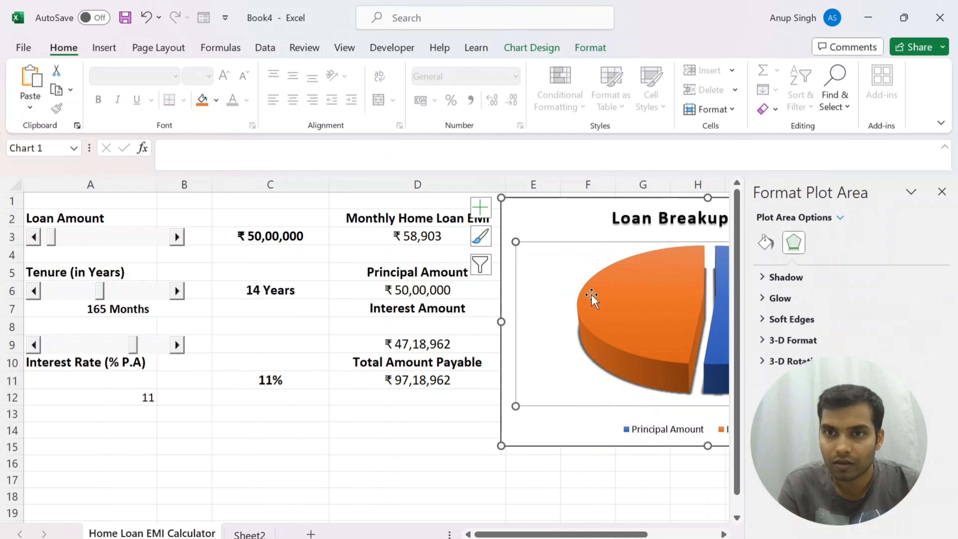
click(567, 222)
click(942, 192)
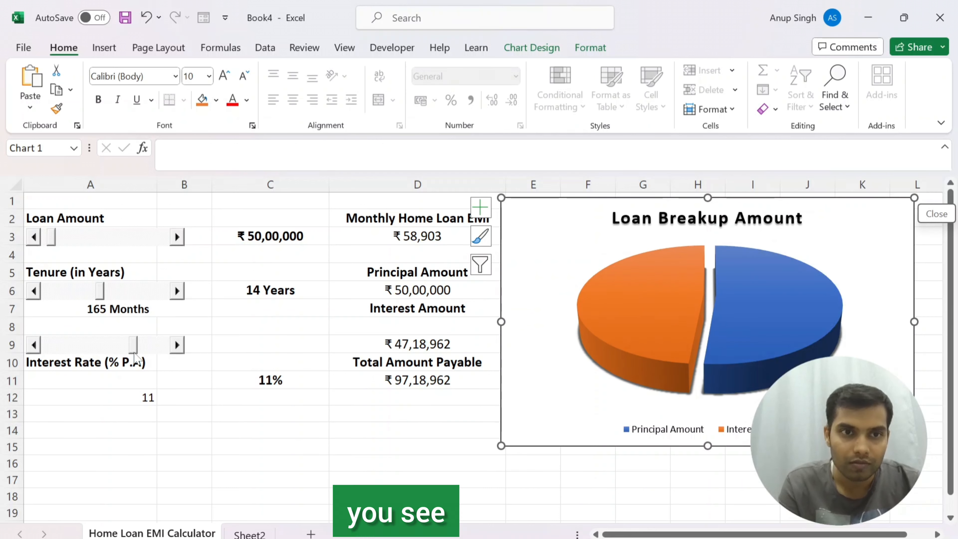
mouse_move(135, 358)
mouse_down()
mouse_move(68, 359)
mouse_move(141, 365)
mouse_up()
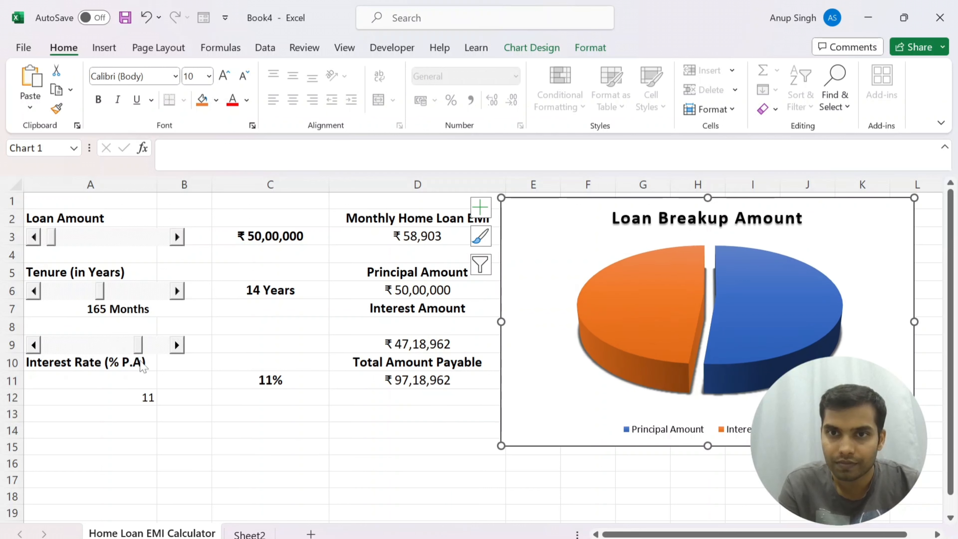
- Apply the quick layout that puts the legend under the chart title and percentage labels on the slices
click(648, 298)
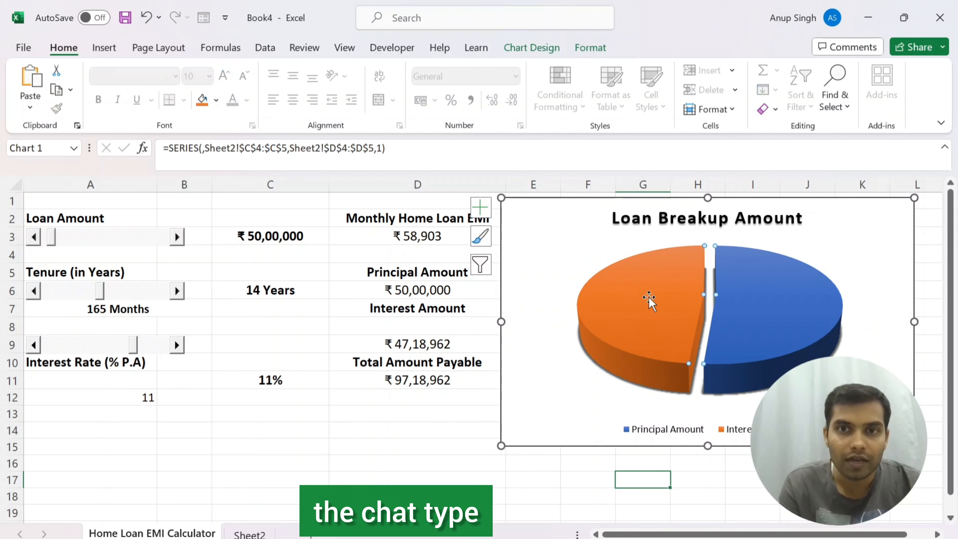
click(543, 48)
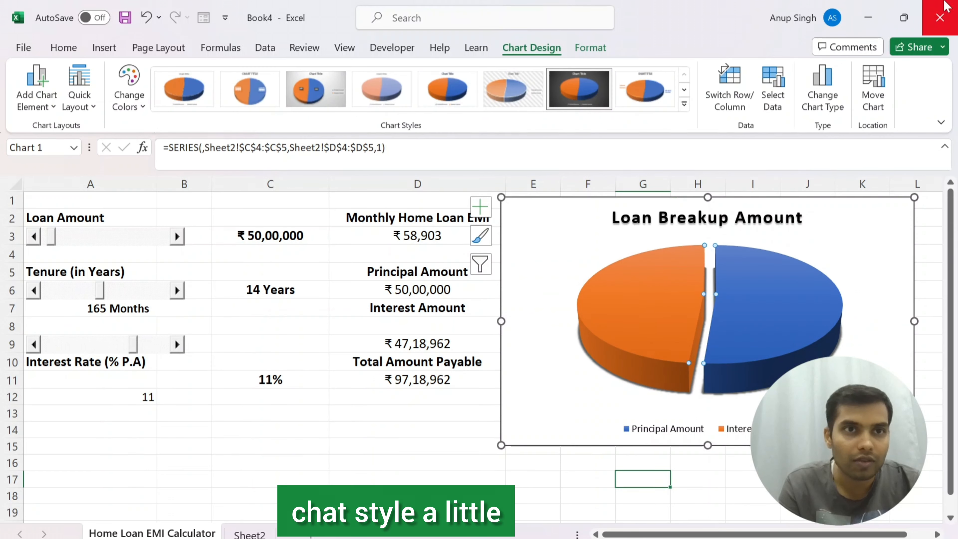
click(79, 94)
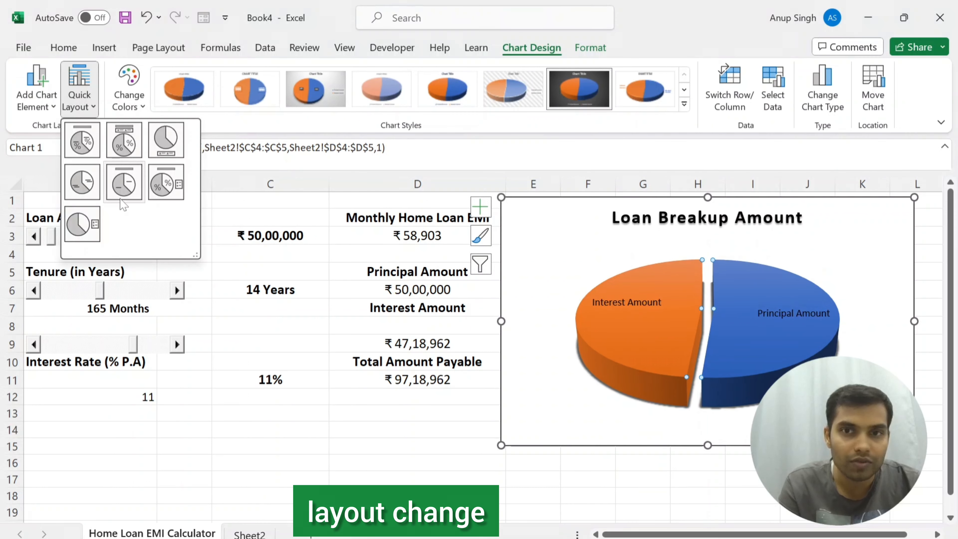
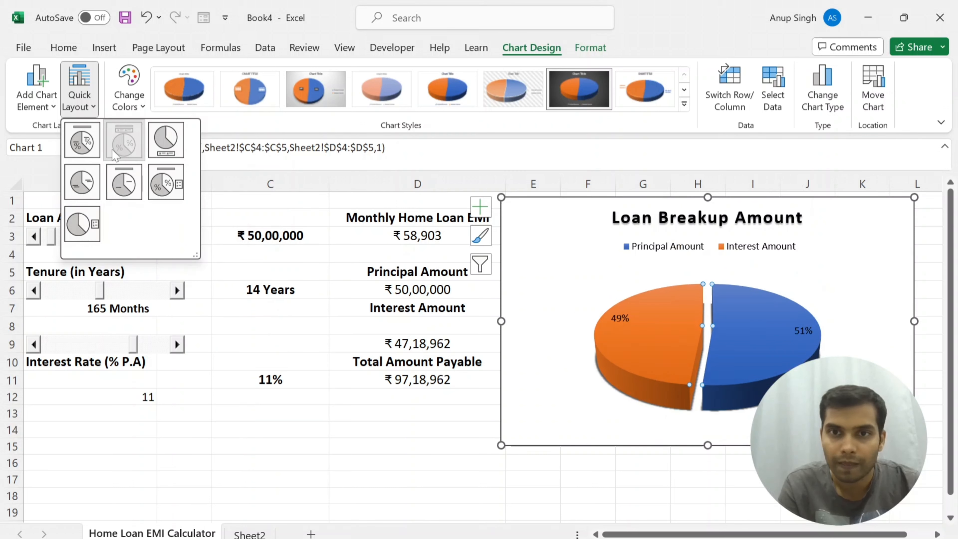
click(124, 140)
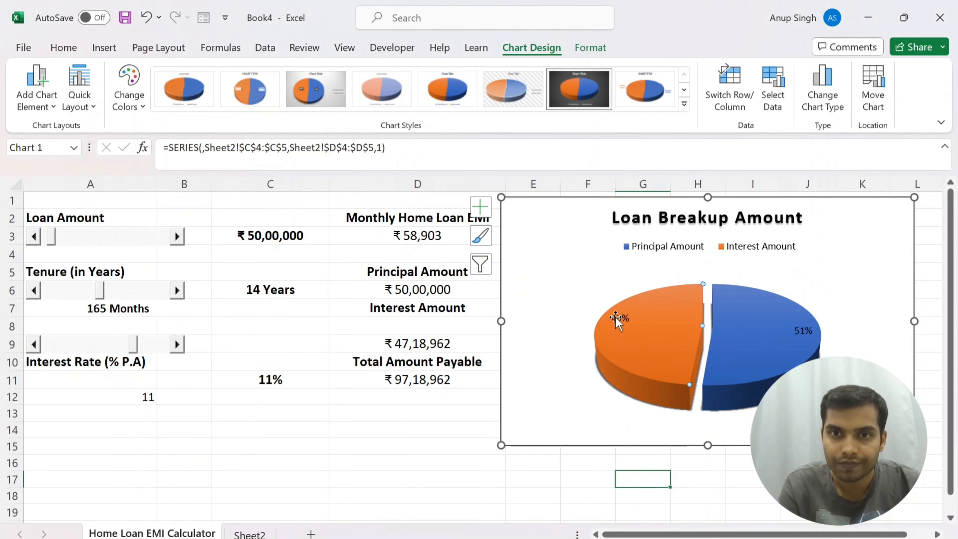
- Move the Interest Amount slice's percentage label slightly inward on the slice
click(618, 318)
click(623, 324)
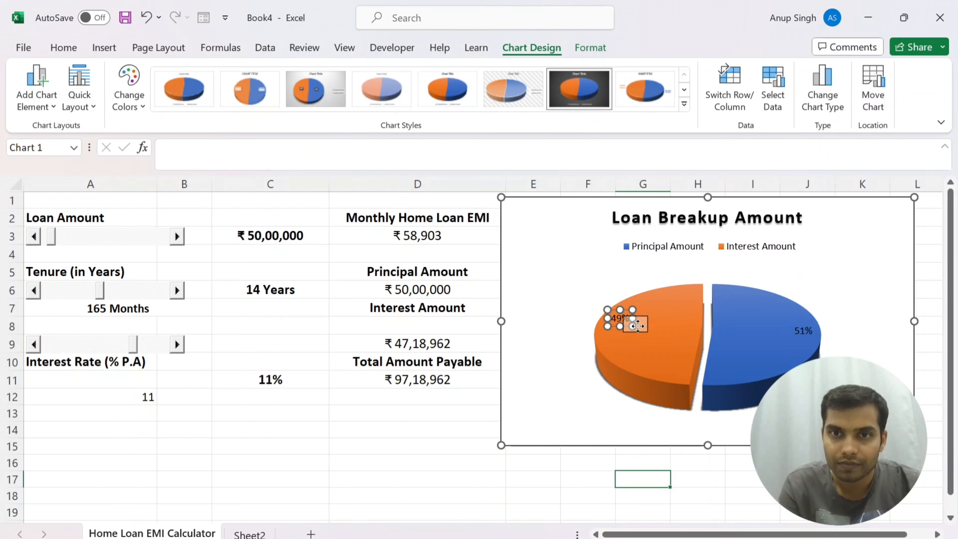
drag(623, 323, 638, 329)
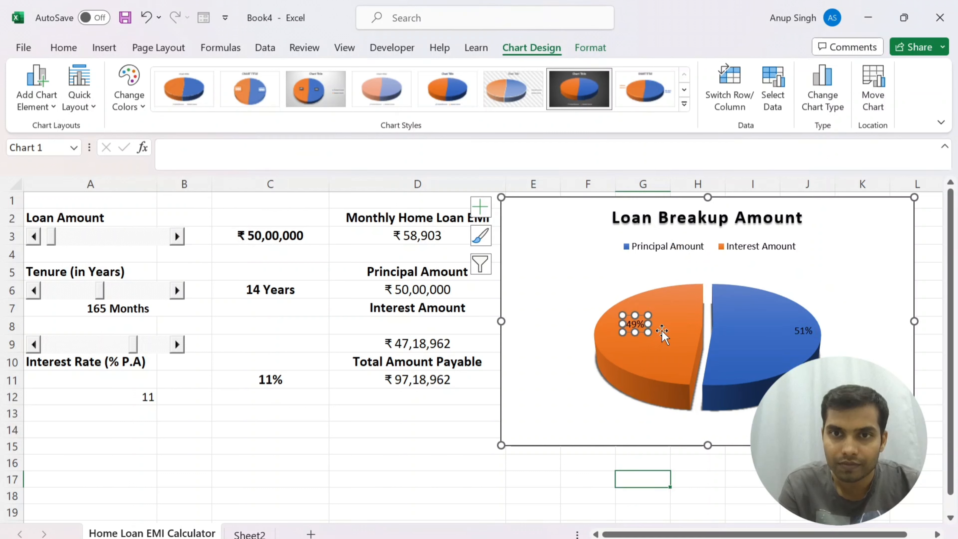
- Set the position of the pie chart's data labels to Best Fit
click(480, 236)
click(480, 210)
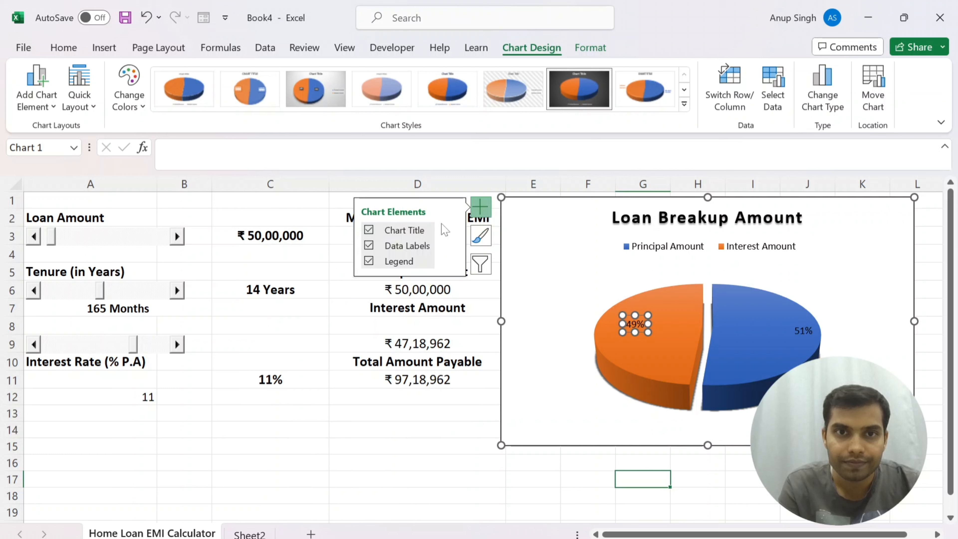
click(450, 245)
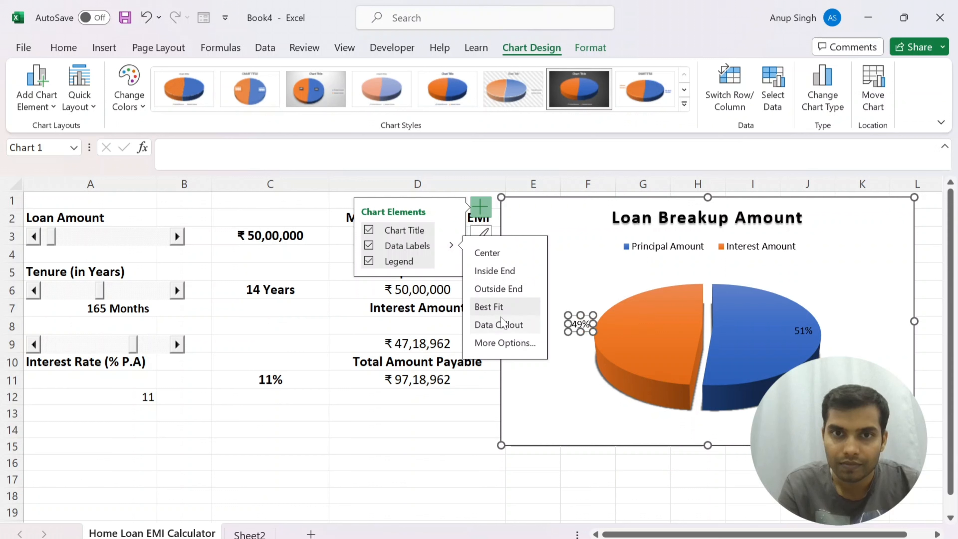
click(502, 302)
click(650, 267)
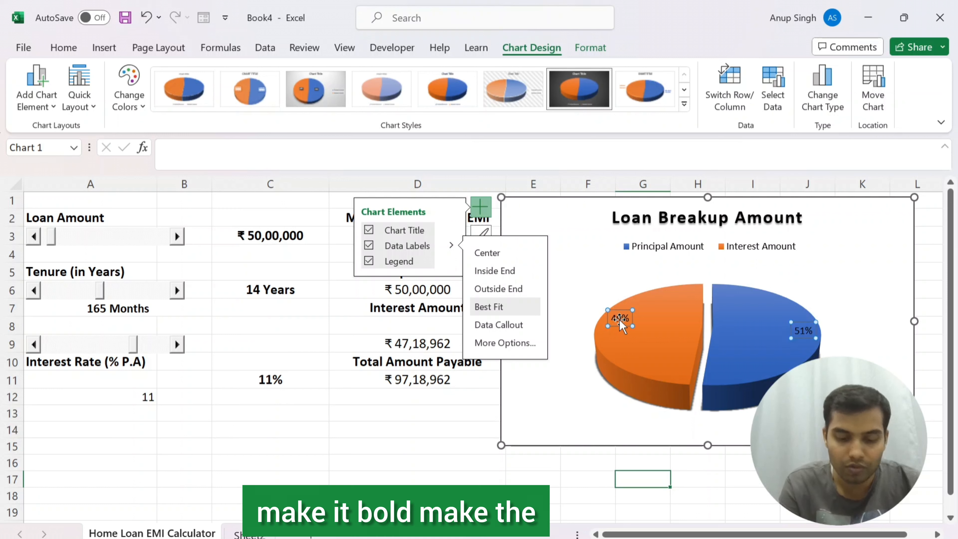
- Make the pie chart's percentage labels bold and increase their font size to 10.5
key(ctrl+b)
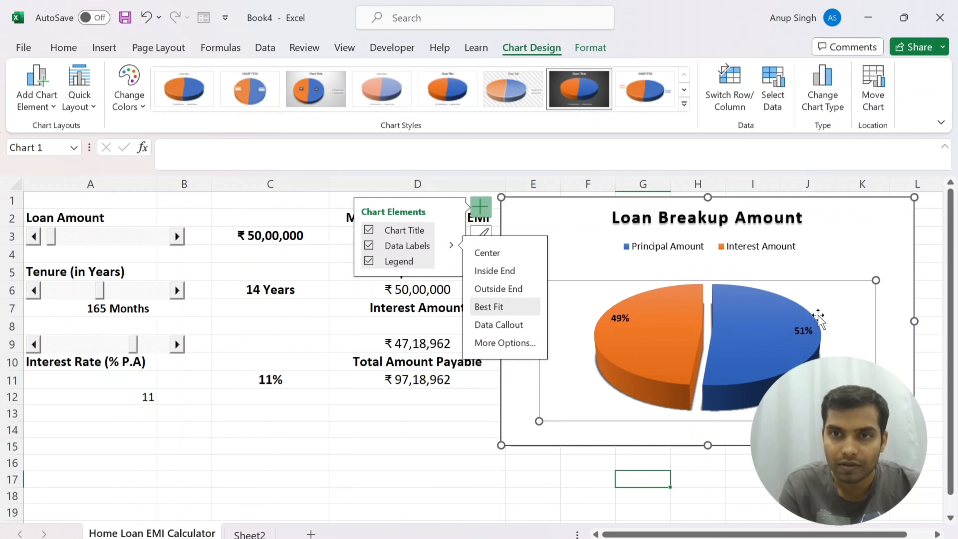
click(100, 49)
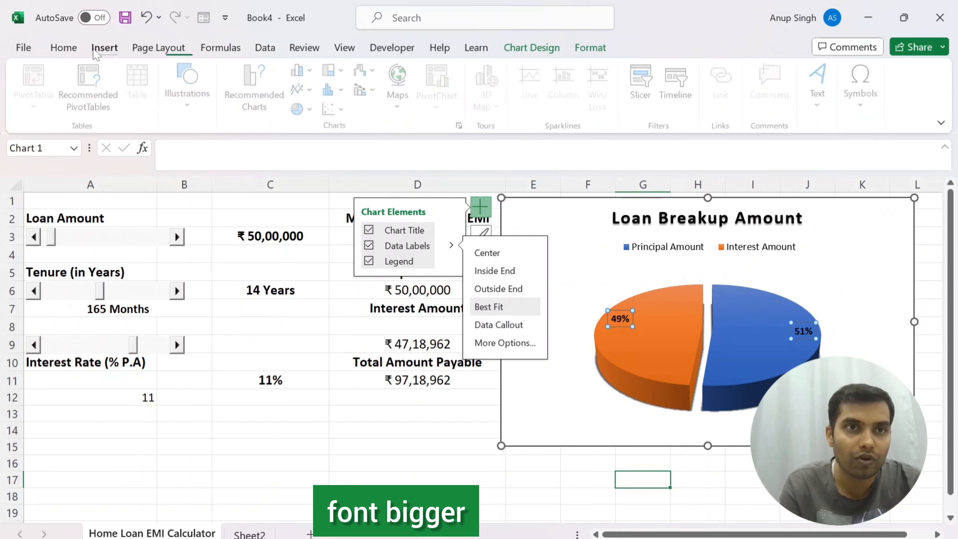
click(66, 49)
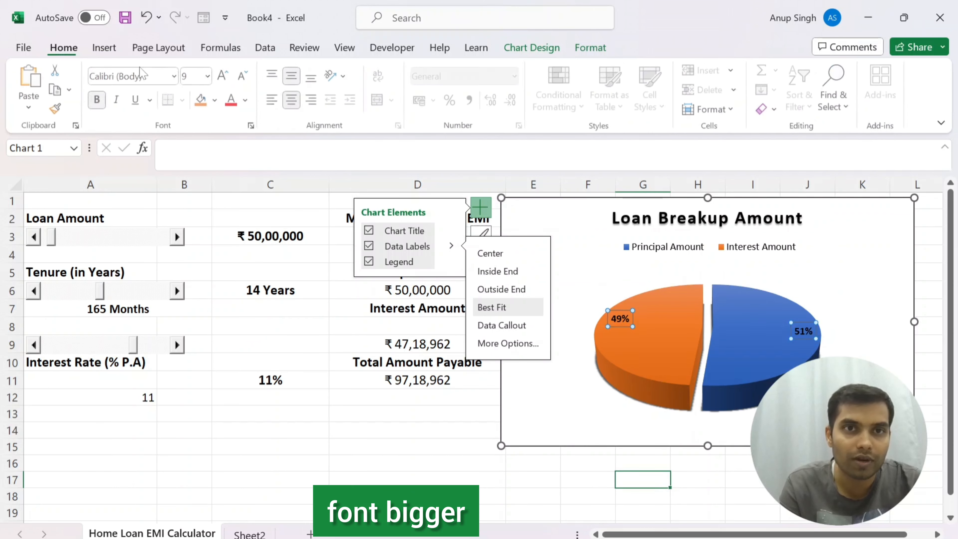
click(223, 76)
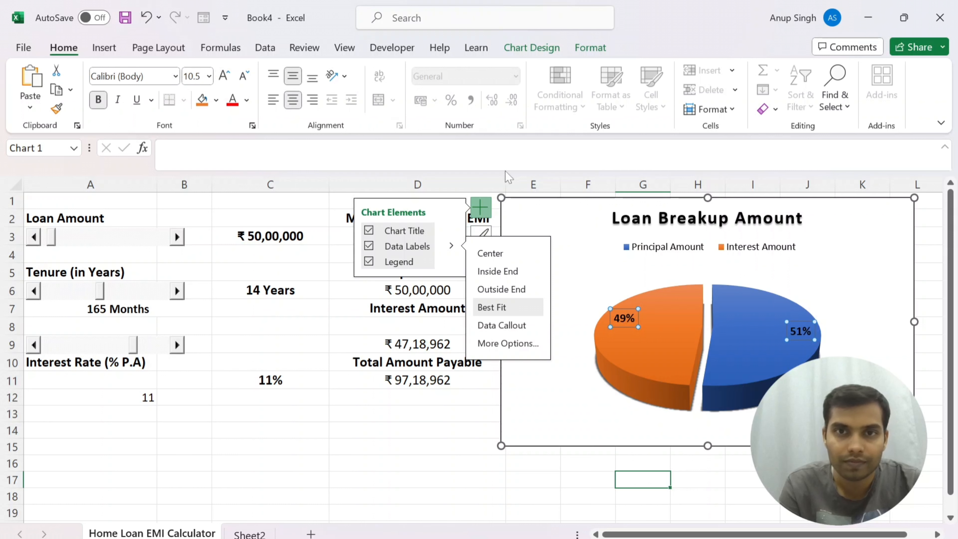
- Set the chart area's border to No line and close the formatting pane
click(577, 234)
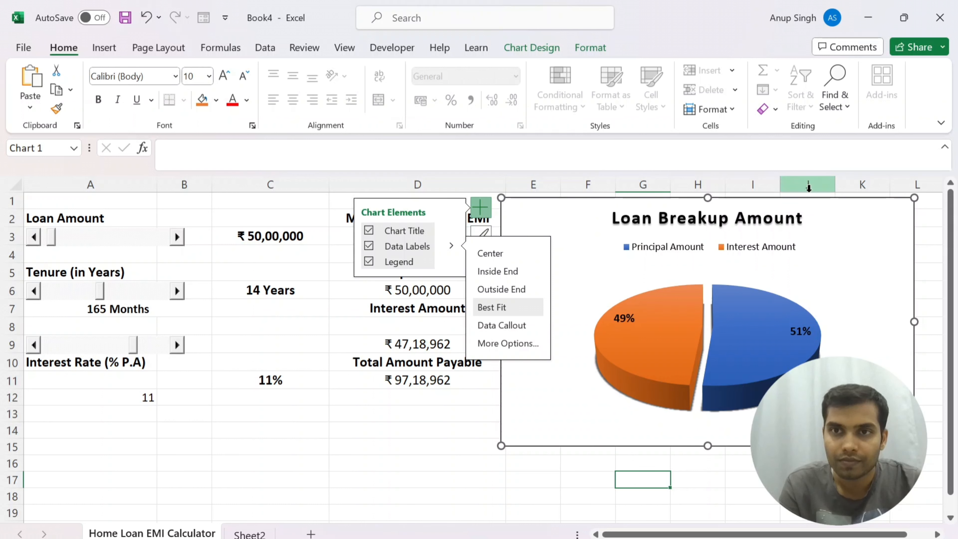
right_click(822, 214)
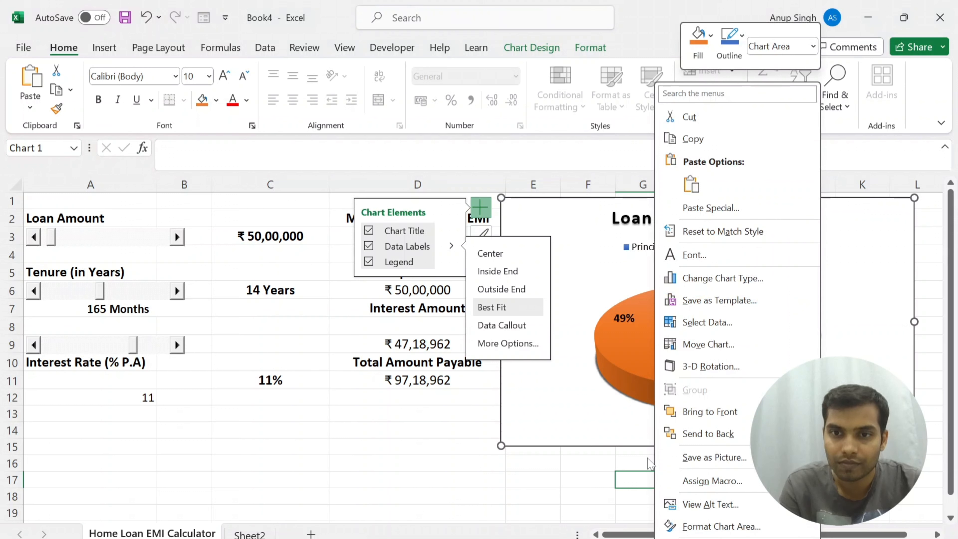
click(701, 526)
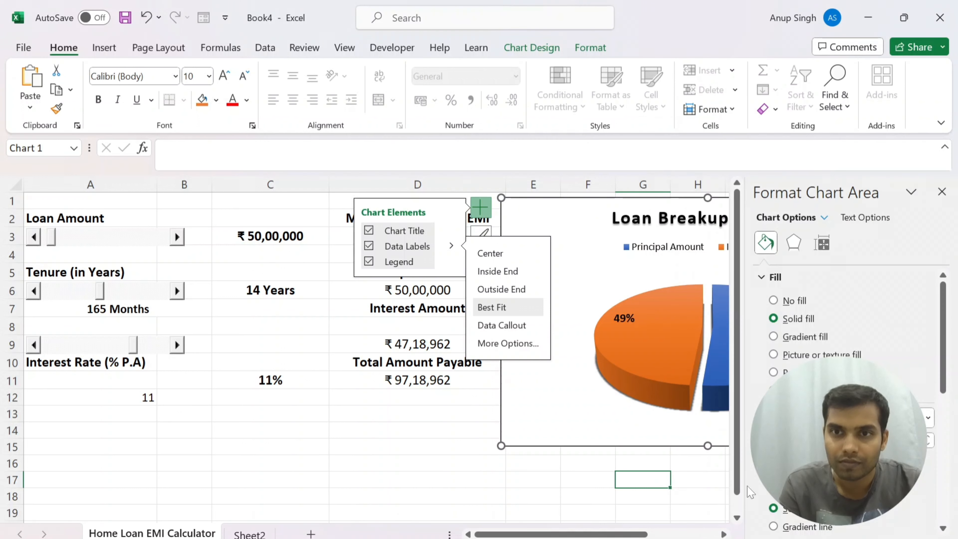
scroll(848, 339, down, 5)
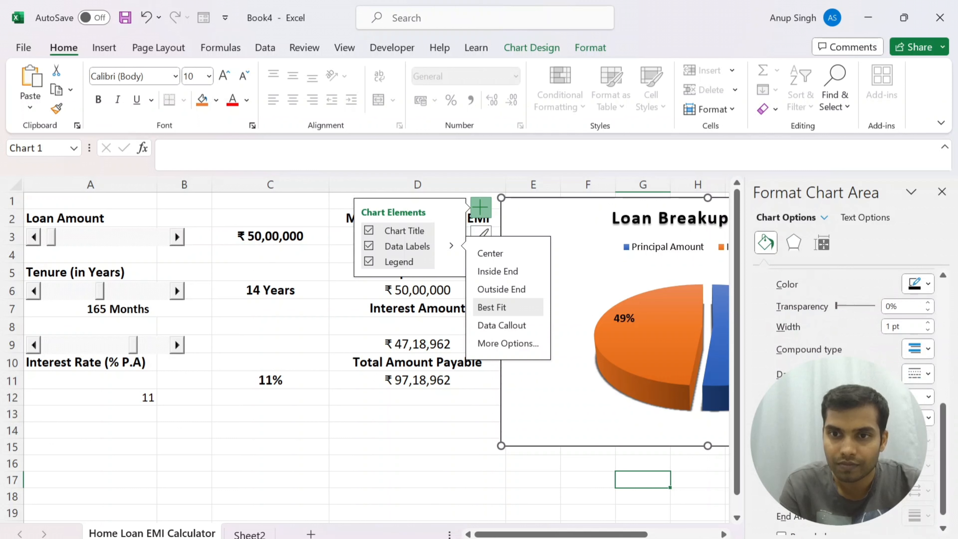
scroll(849, 339, up, 5)
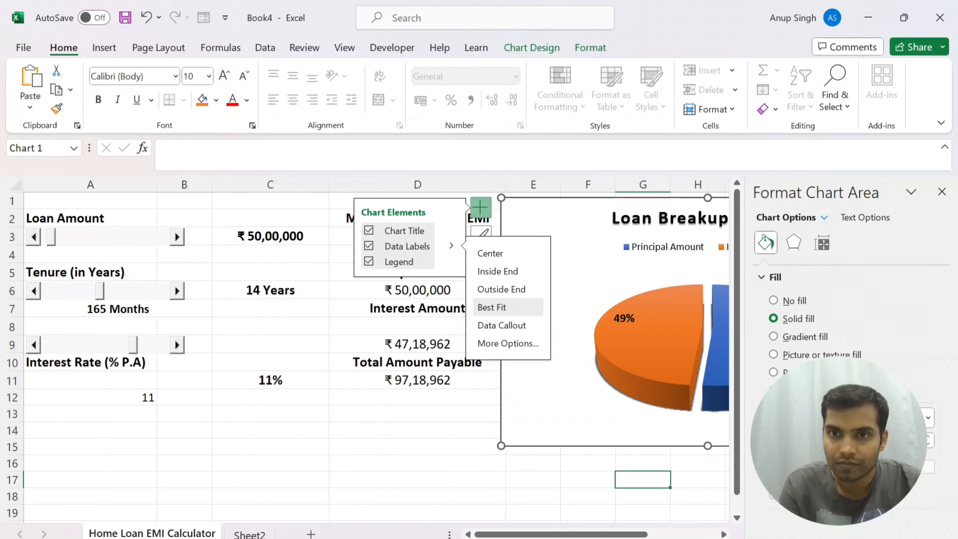
click(762, 277)
click(765, 298)
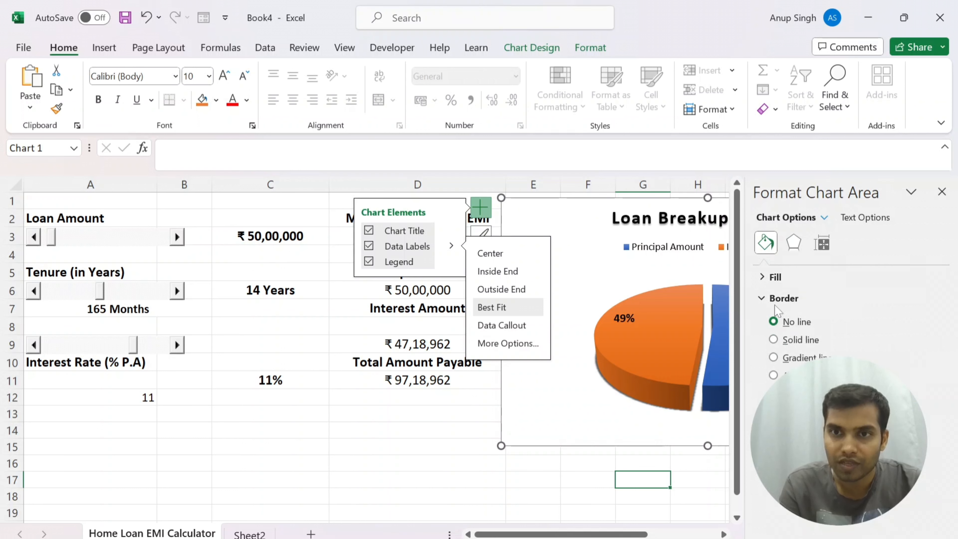
click(447, 443)
click(586, 366)
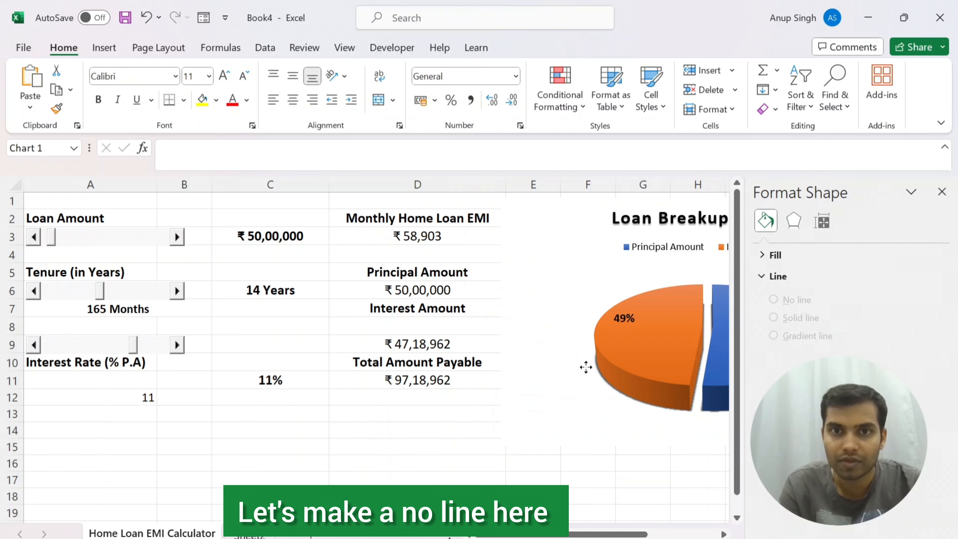
key(Escape)
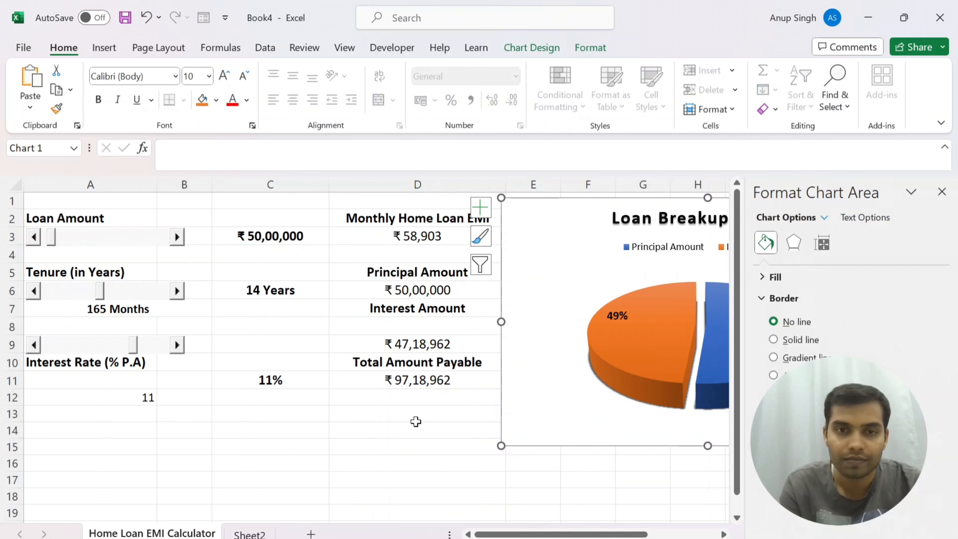
click(400, 415)
click(941, 192)
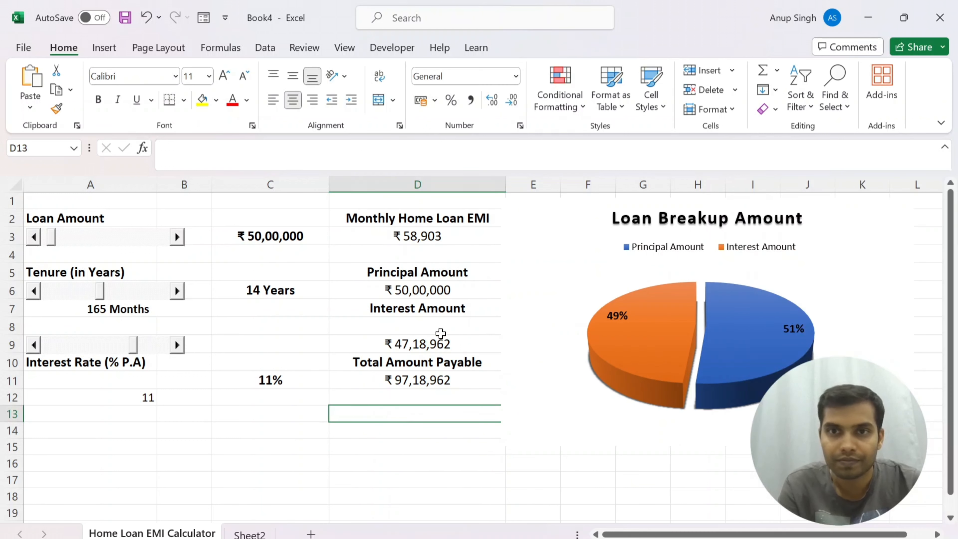
click(250, 318)
click(576, 261)
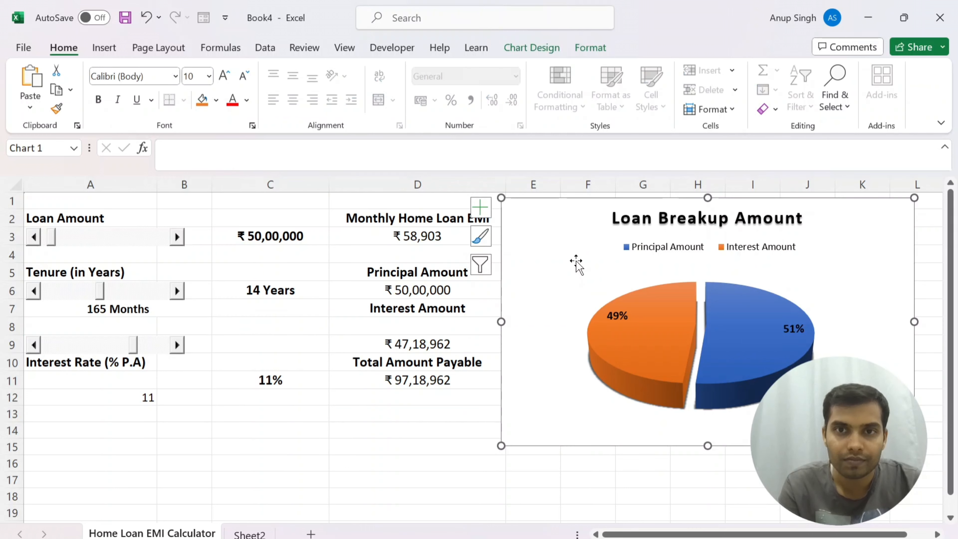
click(531, 47)
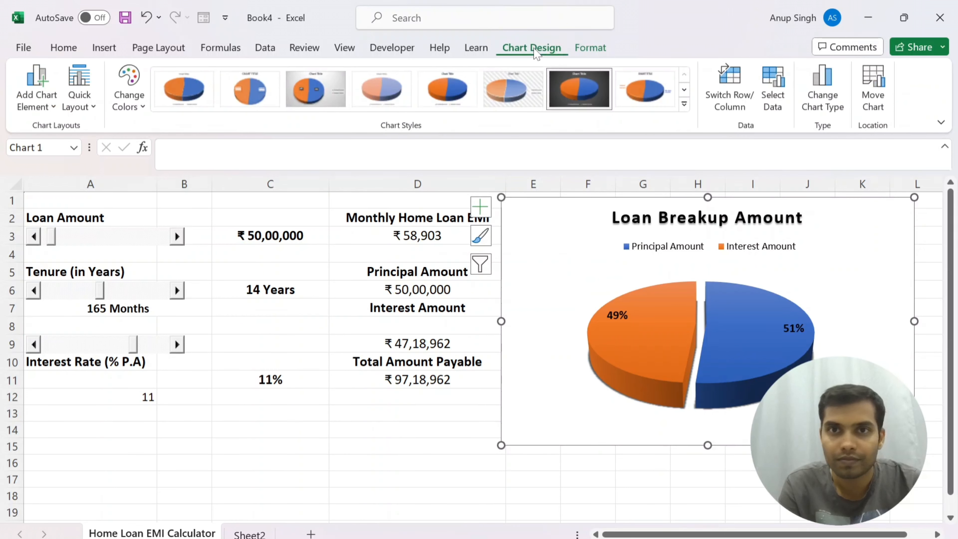
click(684, 104)
click(147, 454)
click(70, 443)
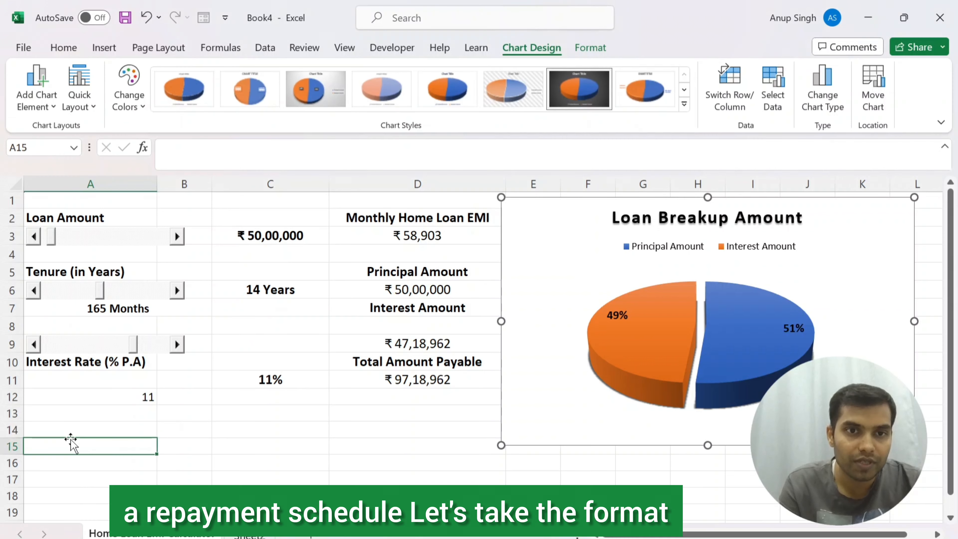
- Shrink the pie chart from its lower-left corner so it starts within column E and ends near row 12
click(562, 394)
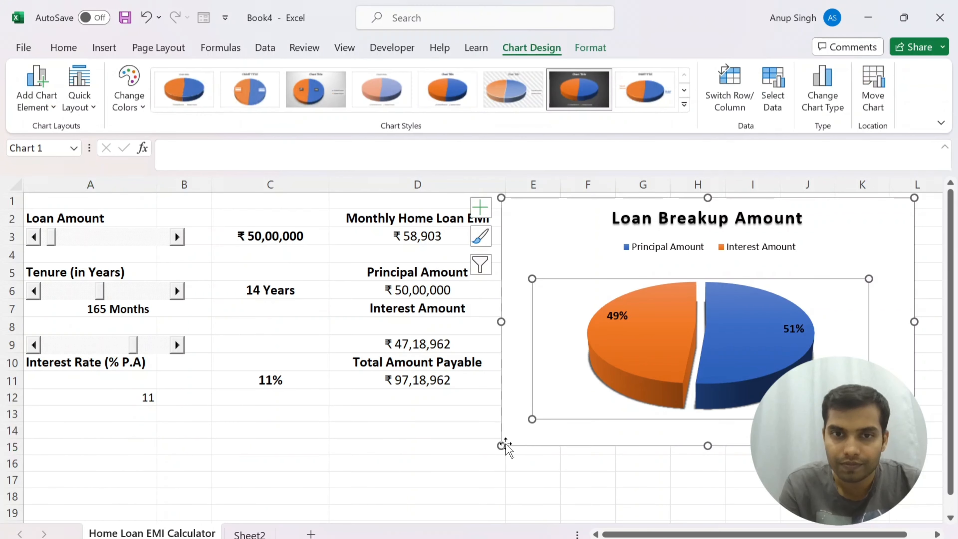
drag(502, 445, 547, 394)
click(401, 446)
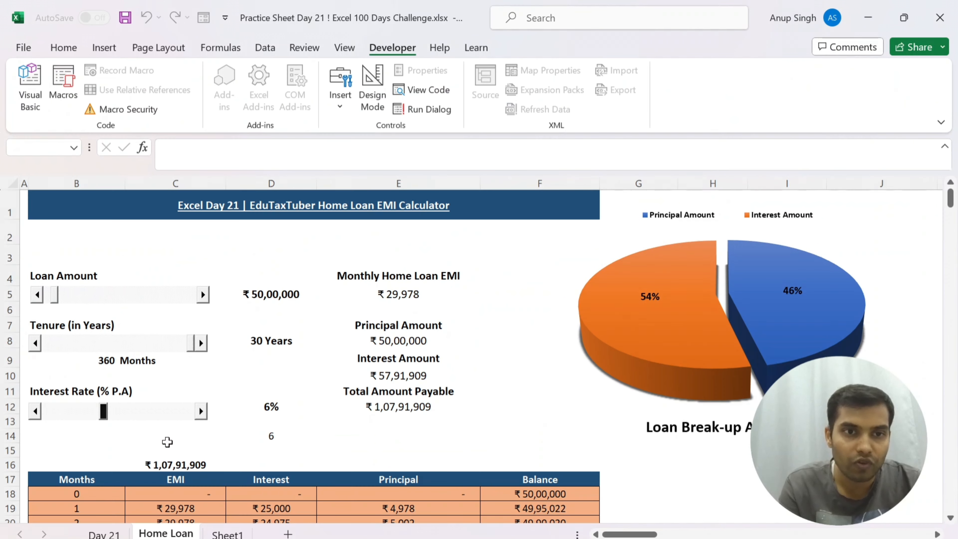
- Copy the Months, EMI, Interest, Principal and Balance header row from the practice workbook's Home Loan sheet into Book4, starting at A14
click(77, 483)
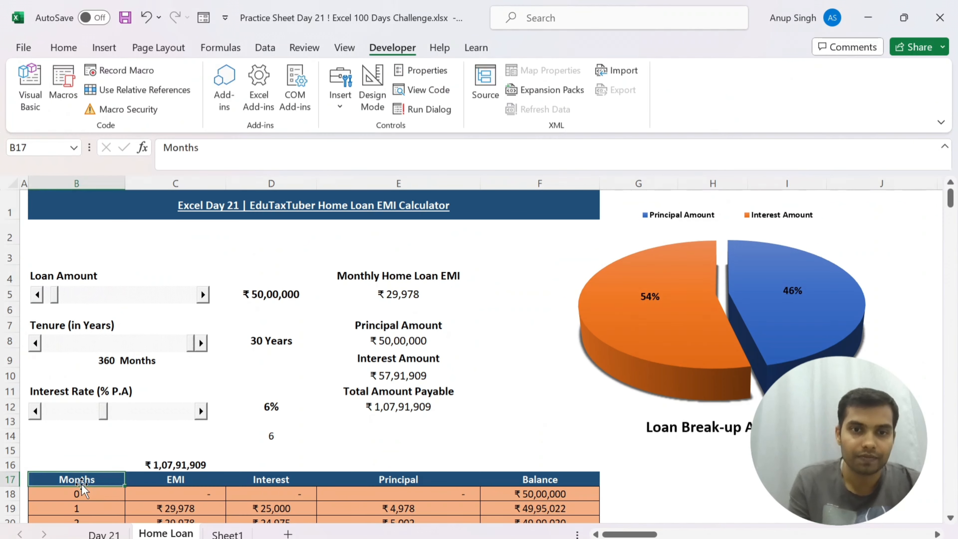
key(ctrl+shift+Right)
key(ctrl+c)
key(alt+Tab)
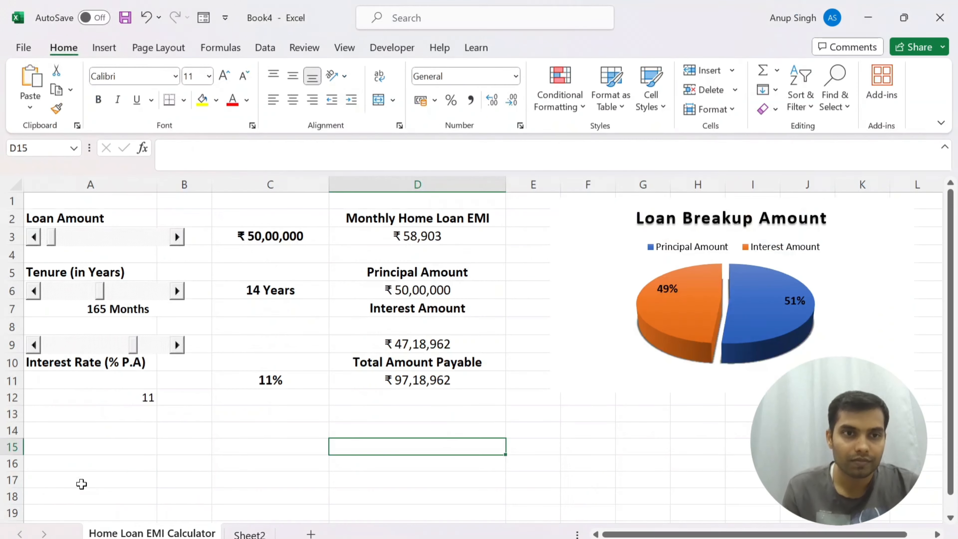
key(Left)
key(Left)
key(Left)
key(Up)
key(ctrl+v)
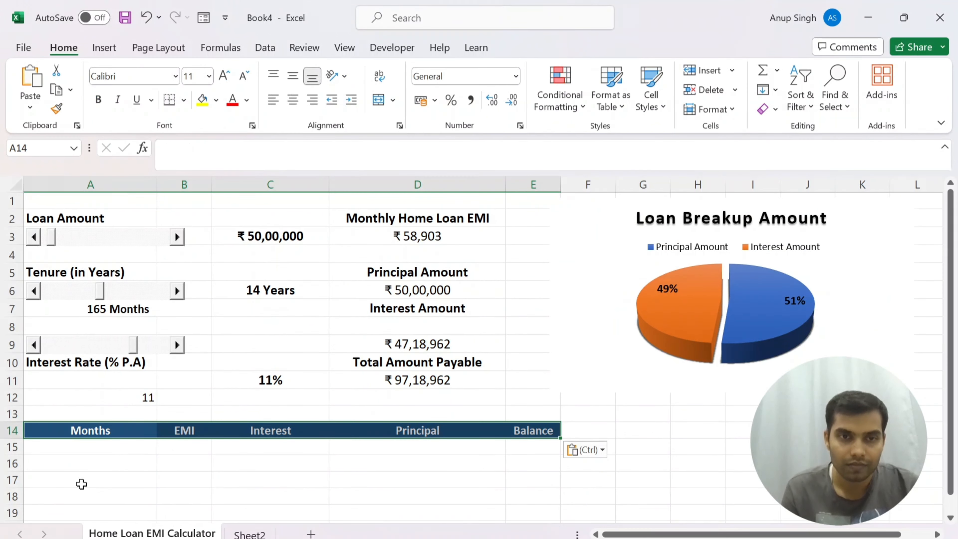
key(Down)
key(Up)
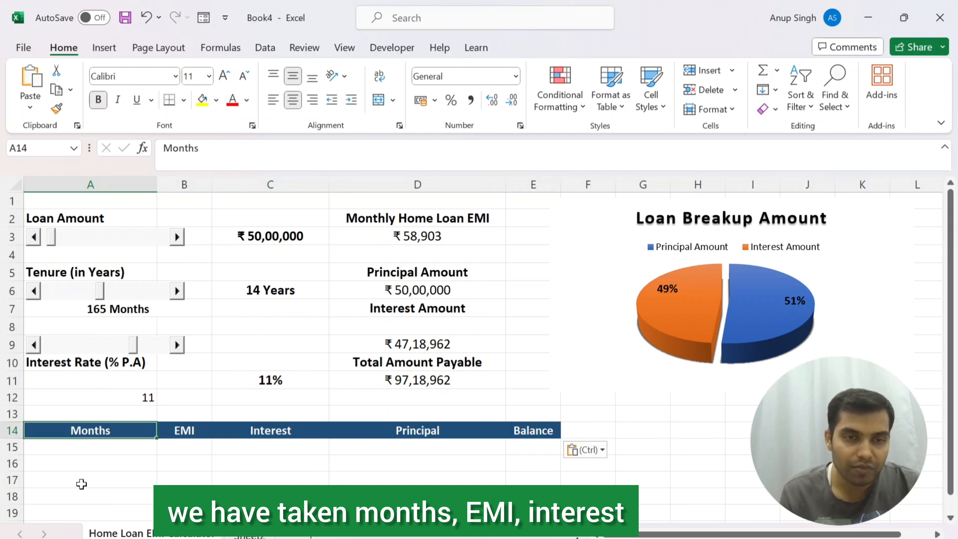
key(Right)
key(Right)
key(Right)
key(Right)
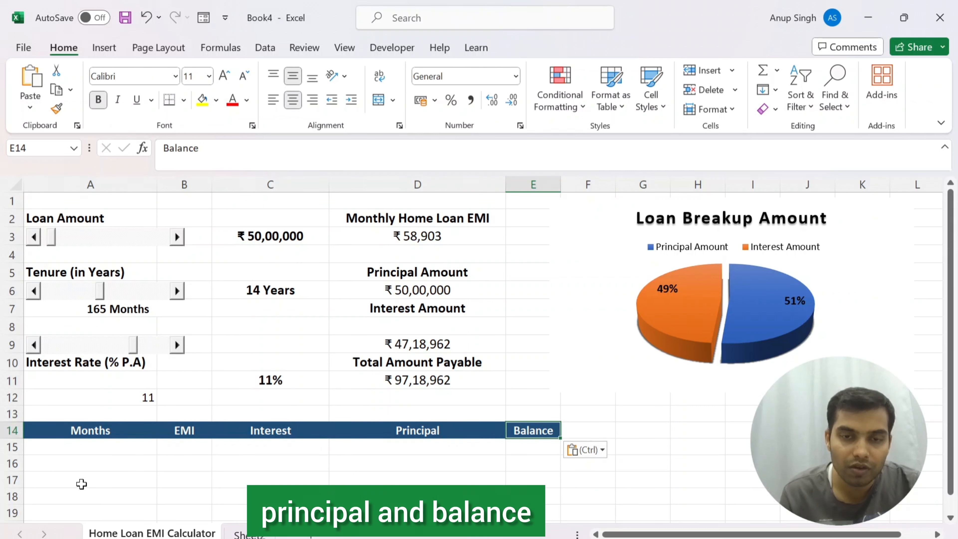
- Enter 0 as the first month of the repayment schedule in A15
key(Down)
key(Left)
key(Left)
key(Left)
key(Left)
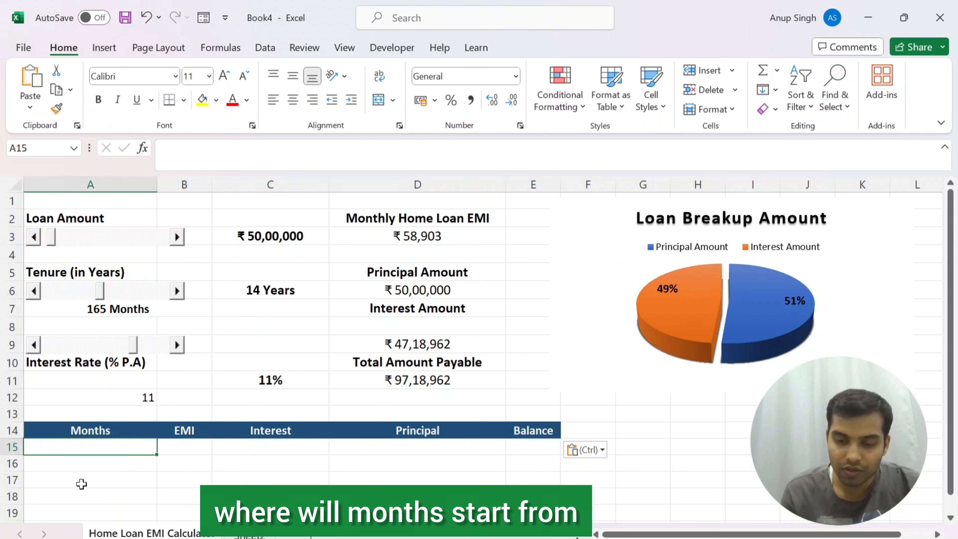
text(0)
key(Return)
key(Up)
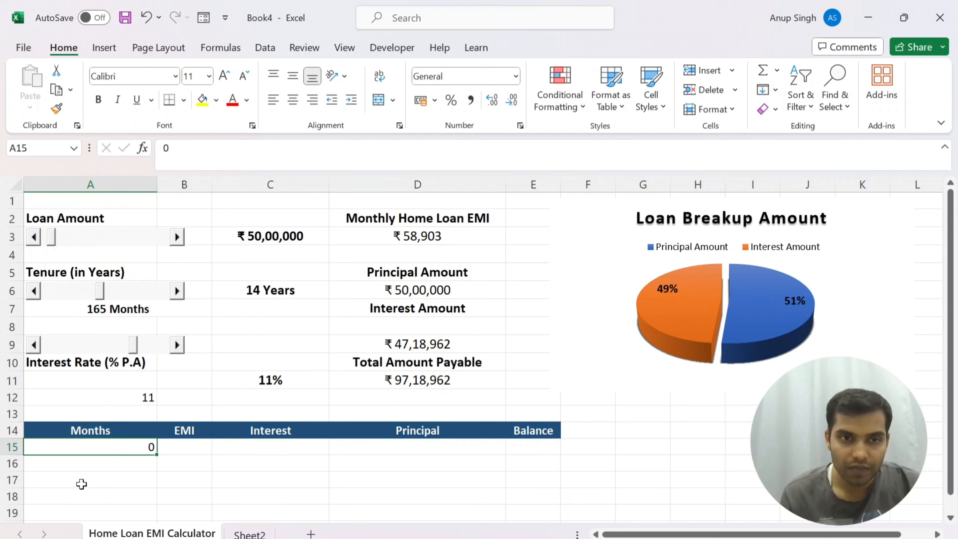
- Center the first schedule row, A15:E15, horizontally
key(shift+Right)
key(shift+Right)
key(shift+Right)
key(shift+Right)
key(alt+h)
key(a)
key(c)
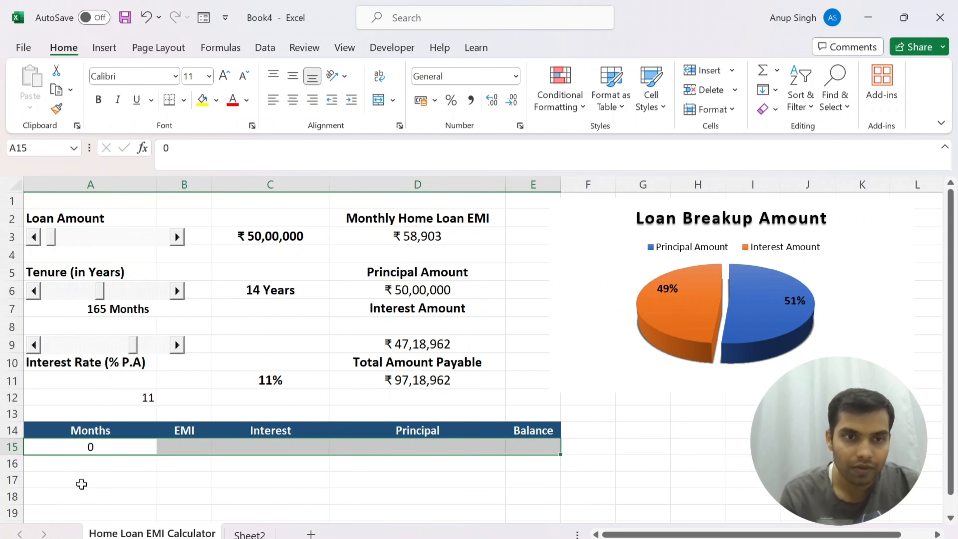
- Enter 0 for the month-0 EMI in B15 and Interest in C15
key(Right)
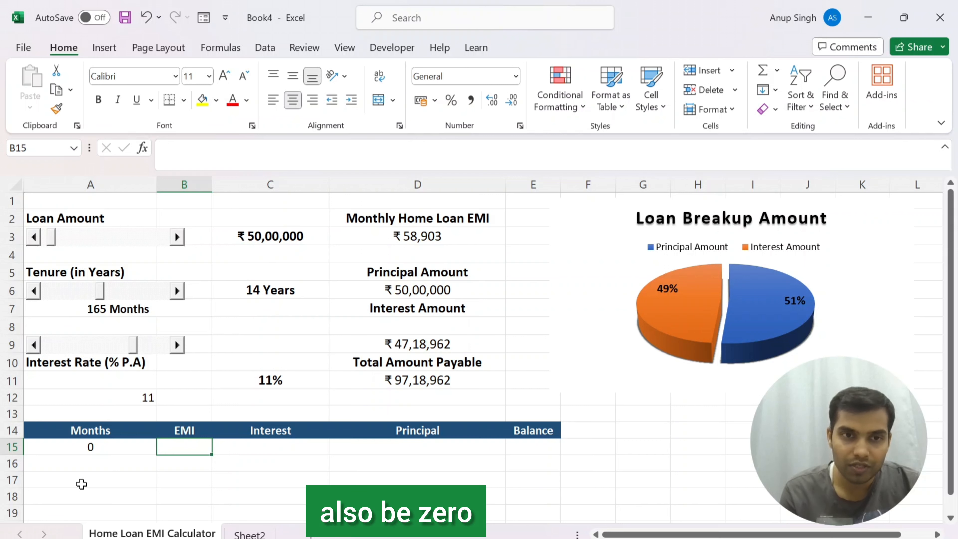
text(0)
key(Right)
text(0)
key(Right)
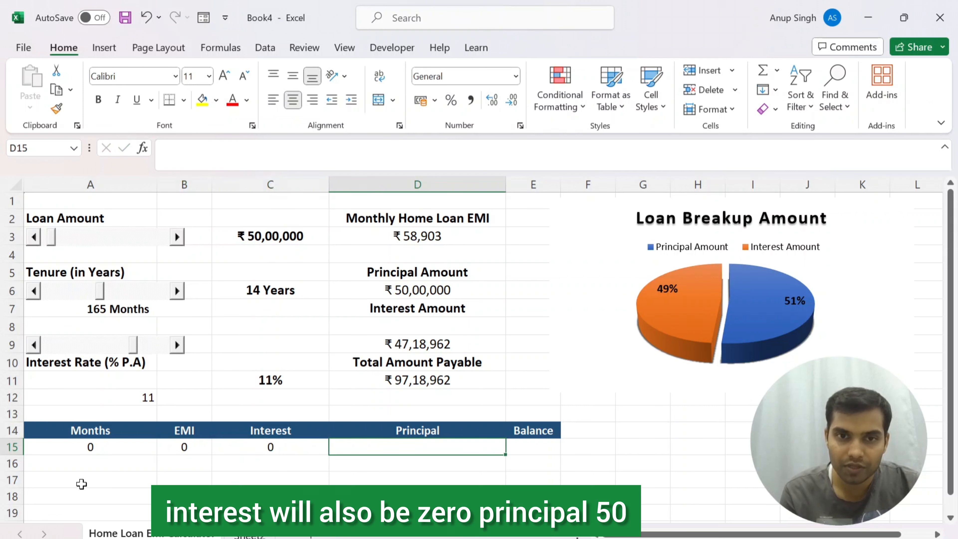
- Link the month-0 Principal in D15 to the Principal Amount in D6 with a cell-reference formula
text(0)
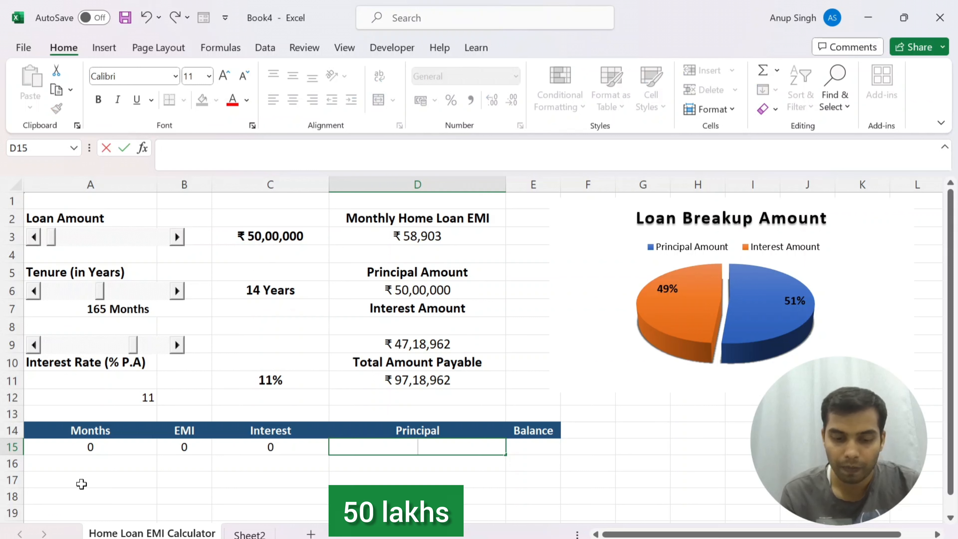
text(5)
text(=)
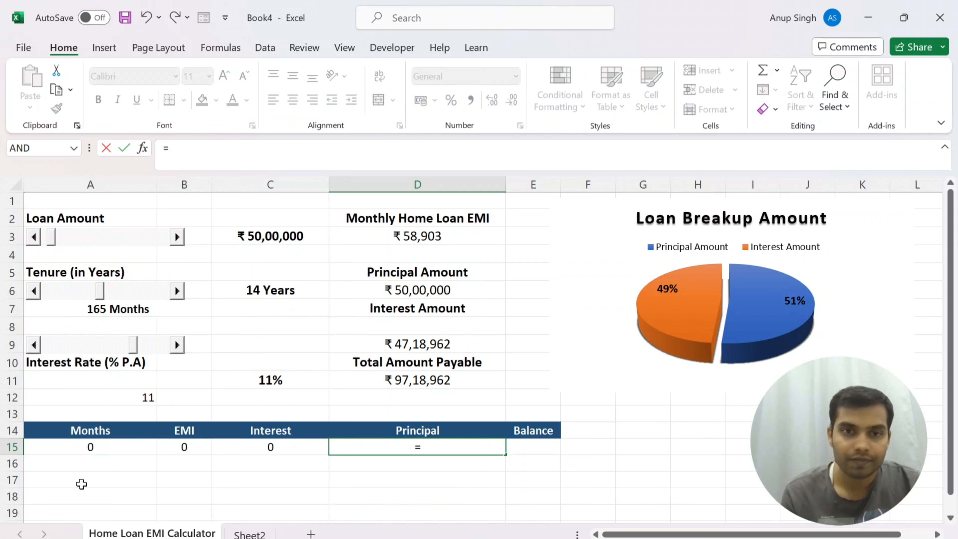
key(Up)
key(Up)
key(Up)
key(Up)
key(Up)
key(Up)
key(Up)
key(Up)
key(Up)
key(Up)
key(Up)
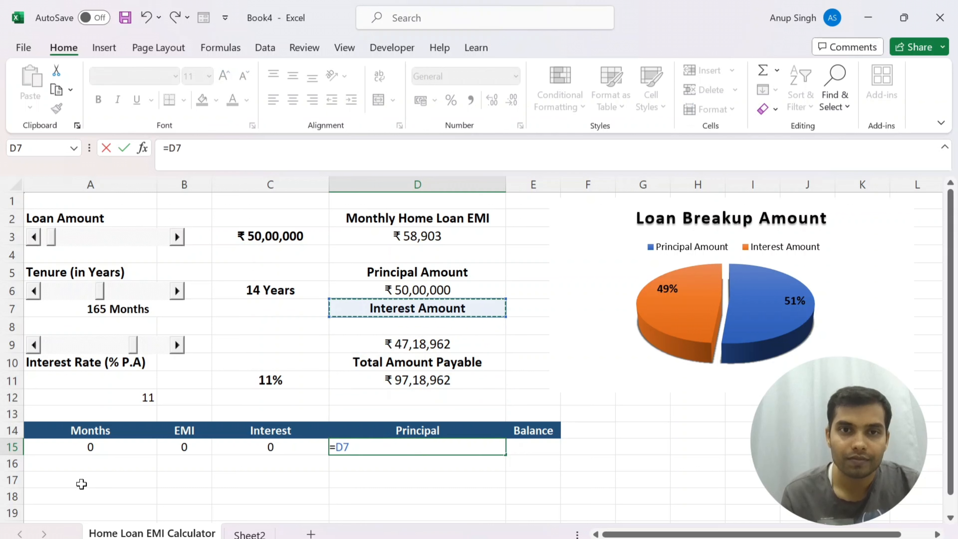
key(Down)
key(Down)
key(Return)
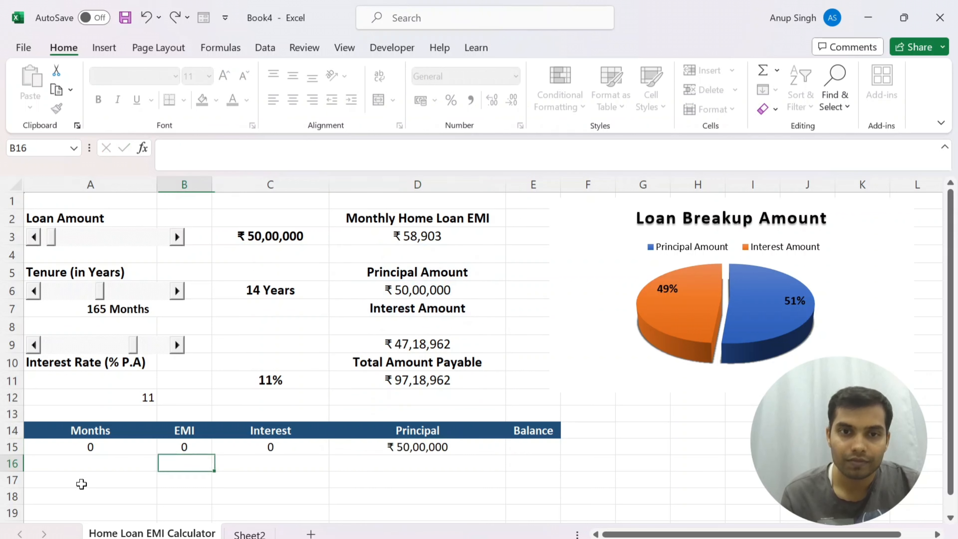
- Set the month-0 Balance in E15 equal to the Principal in D15 with a cell-reference formula
key(Up)
key(Right)
key(Right)
key(Right)
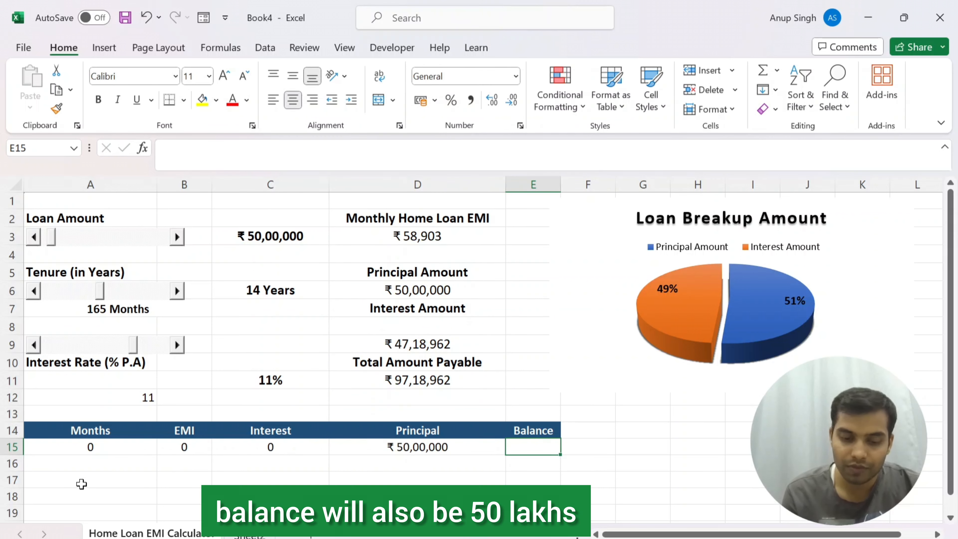
text(=E6)
key(ctrl+Return)
text(=)
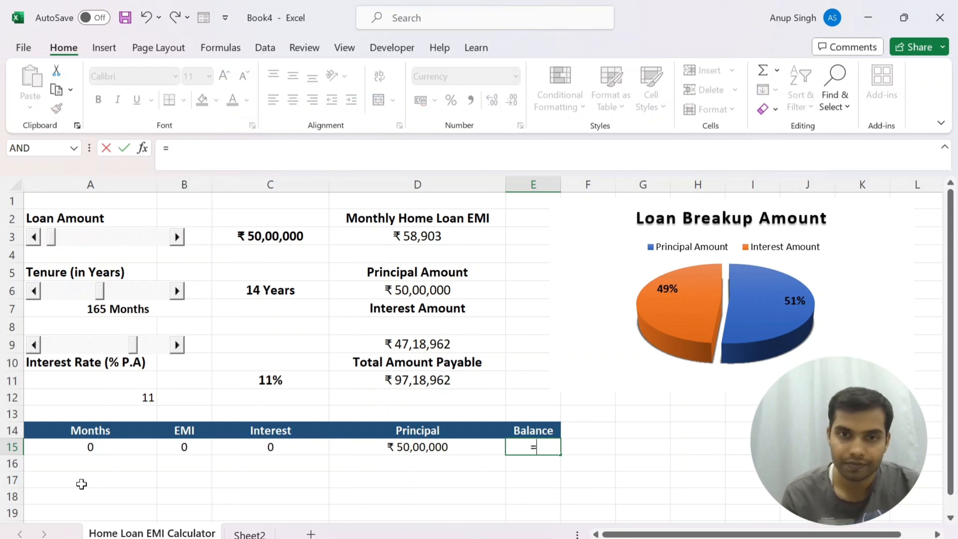
key(Left)
key(Return)
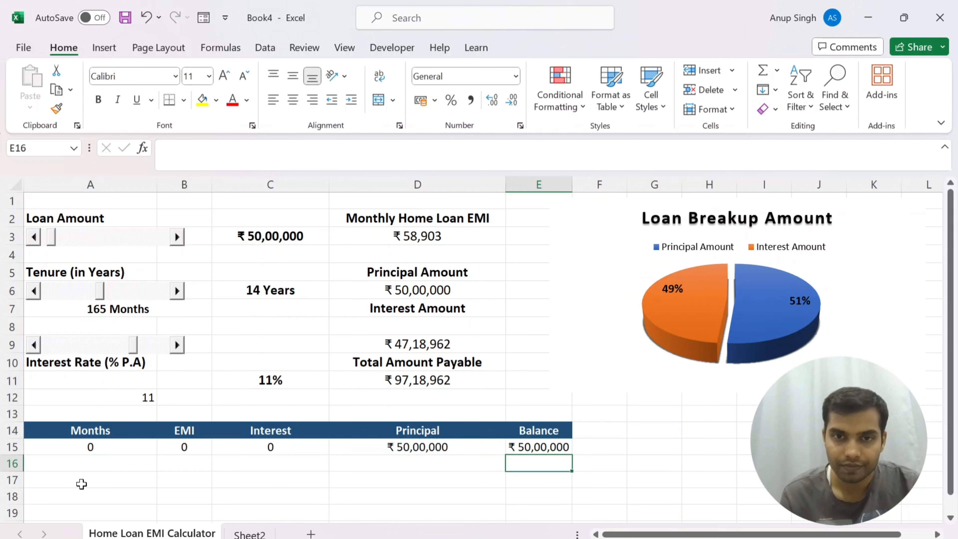
- Enter 1 as the next month in A16 and center it horizontally
key(Up)
key(Down)
key(Left)
key(Left)
key(Left)
key(Left)
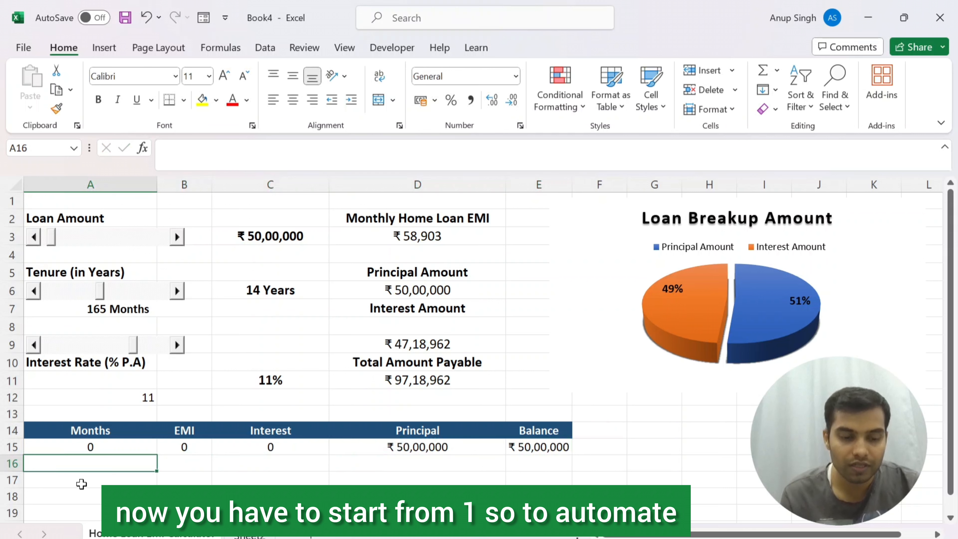
text(1)
key(Return)
key(Up)
key(alt)
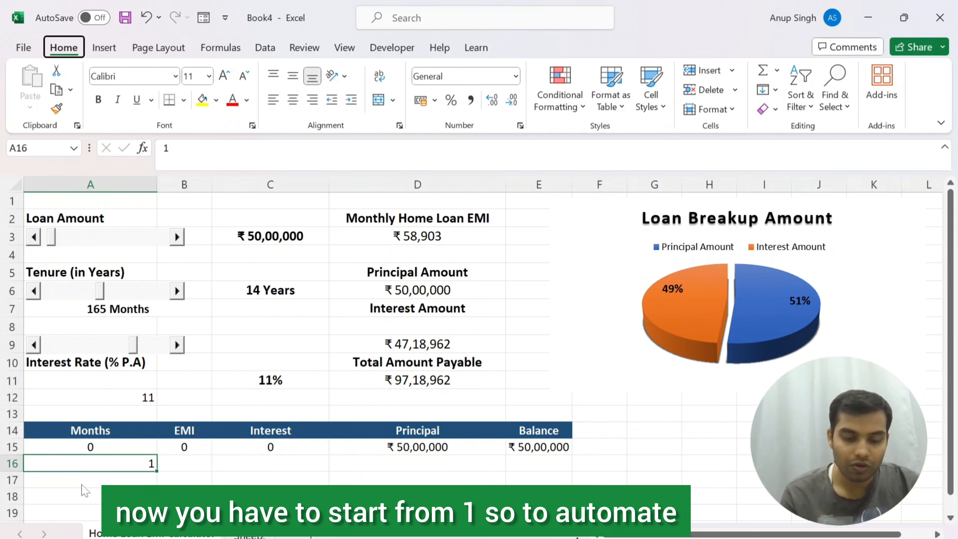
key(h)
key(a)
key(c)
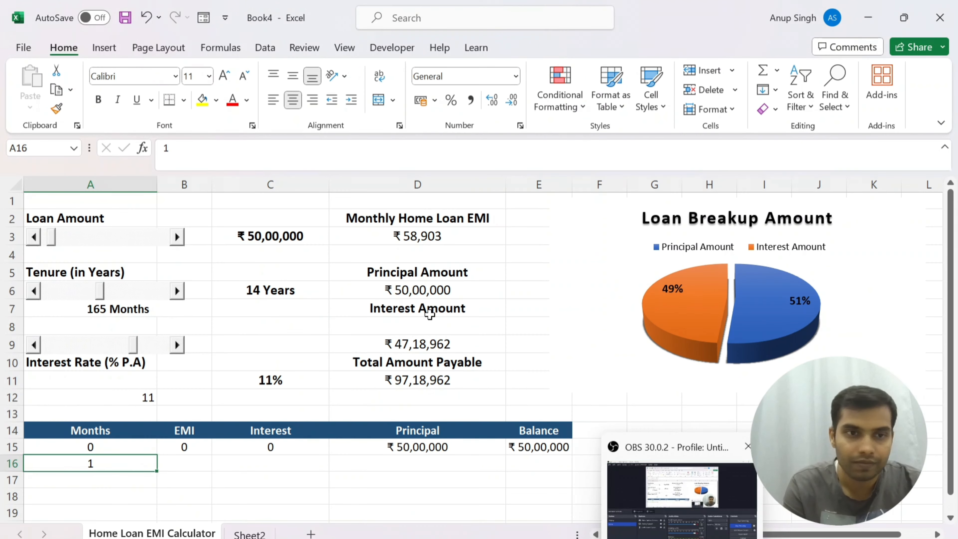
- Enter =IF($A$15+1<>"",IF(A15+1<=$A$7,A15+1,""),"") in A16 to number the months up to the tenure
text(=)
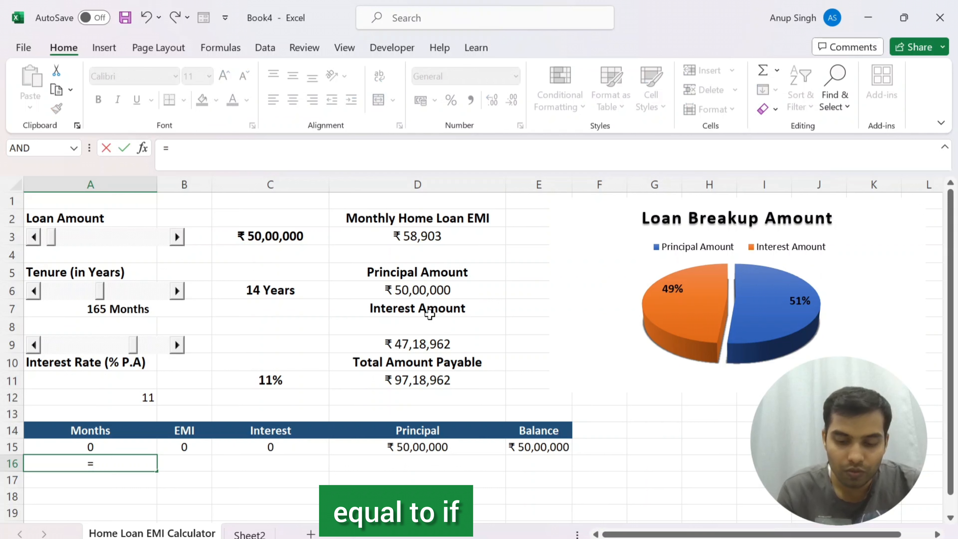
text(if)
key(Tab)
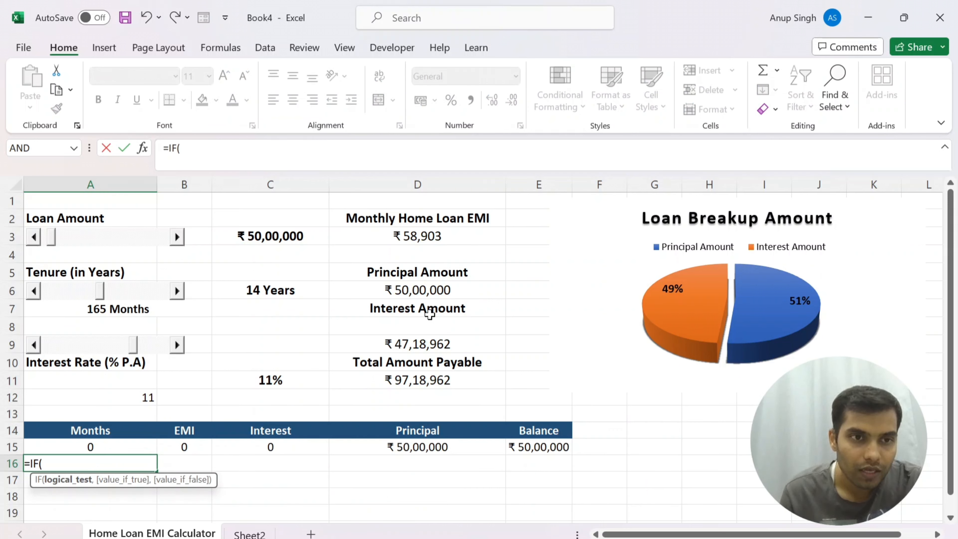
key(Up)
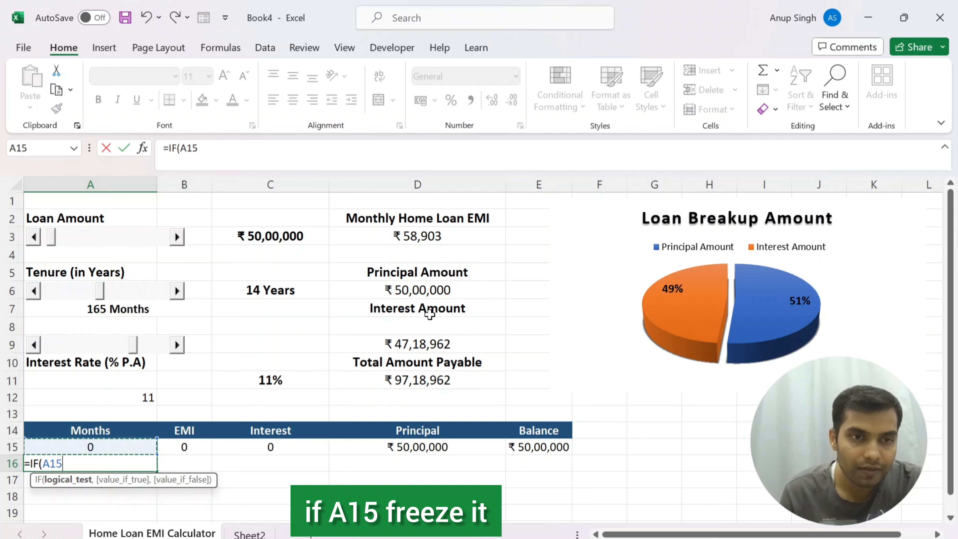
key(F4)
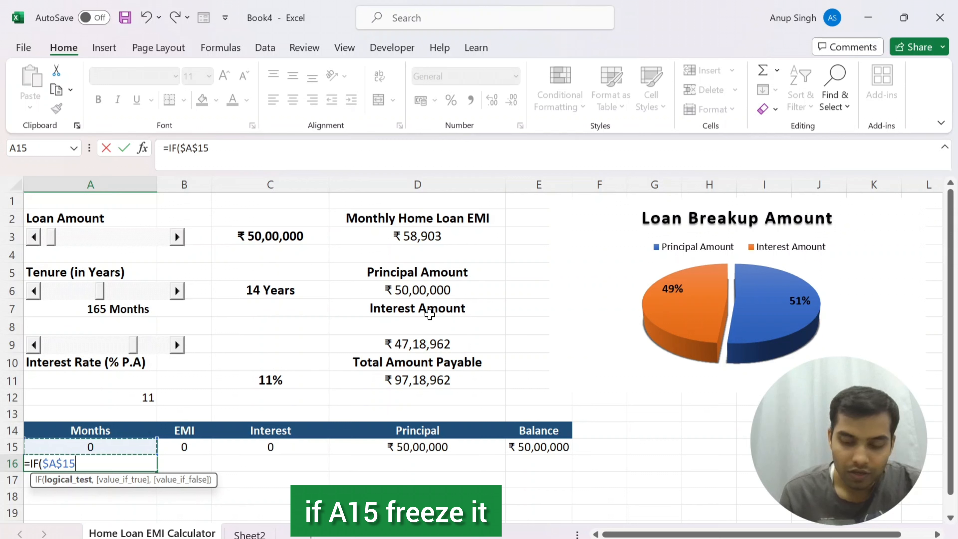
text(+1<>)
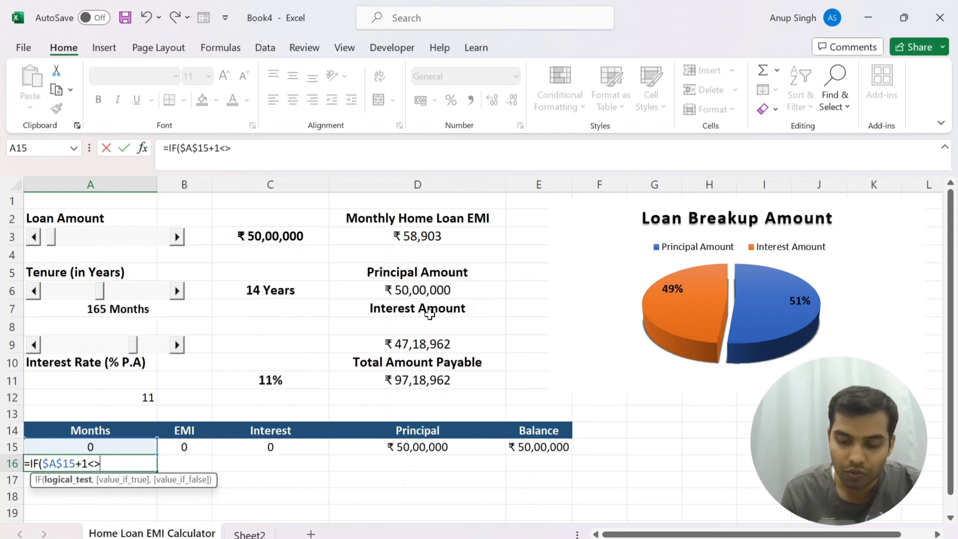
text("")
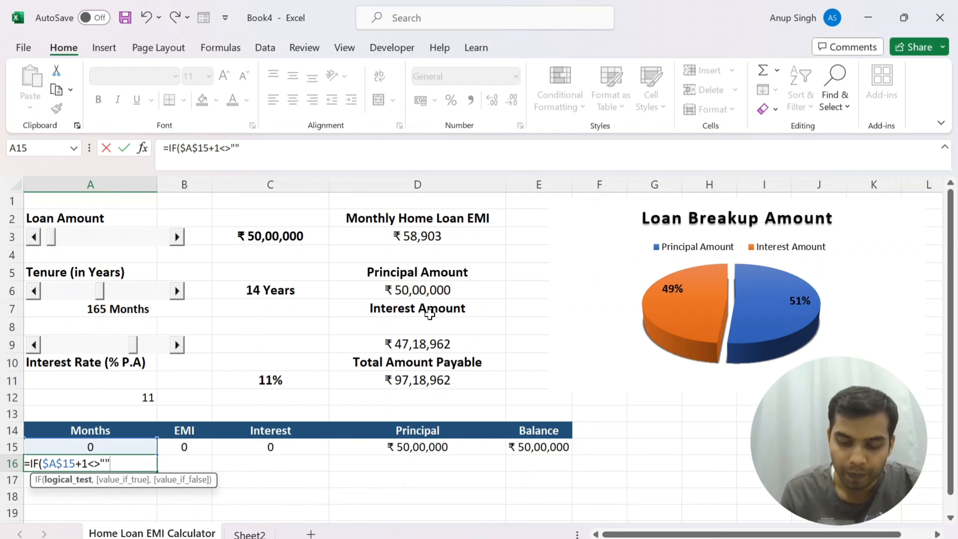
text(,if()
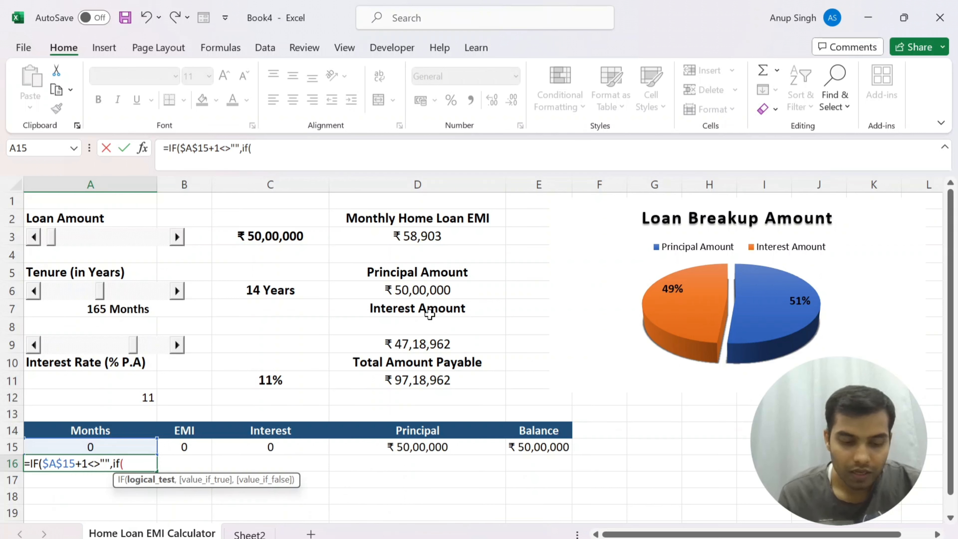
text(a15)
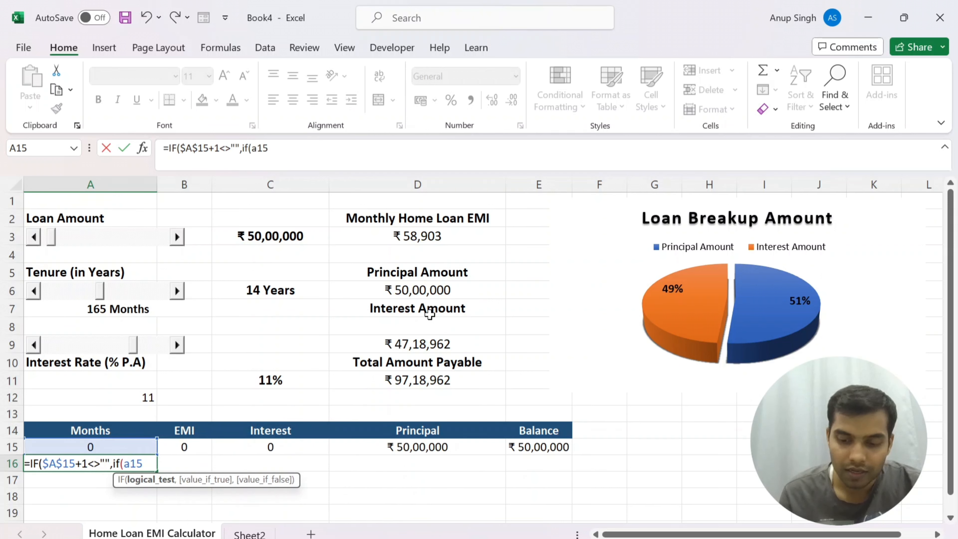
text(+1)
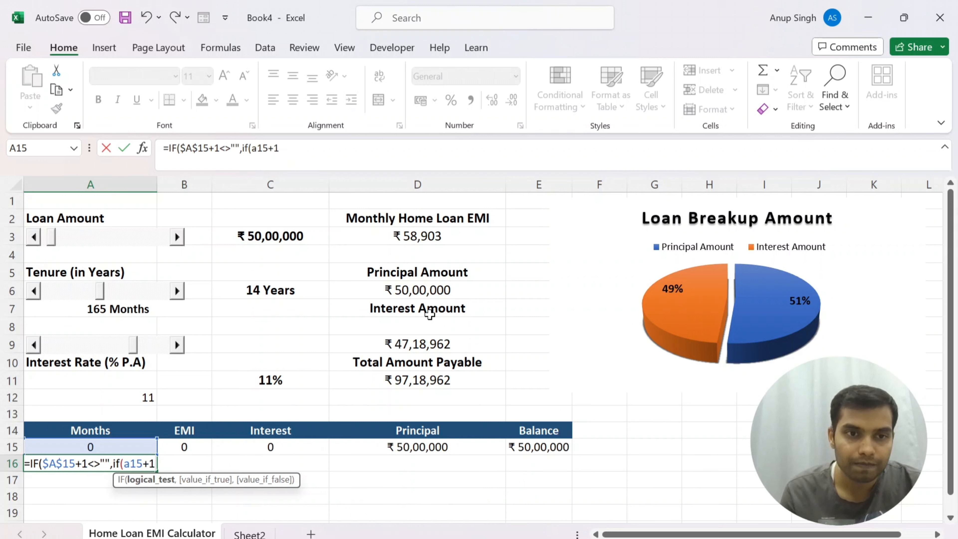
text(<=)
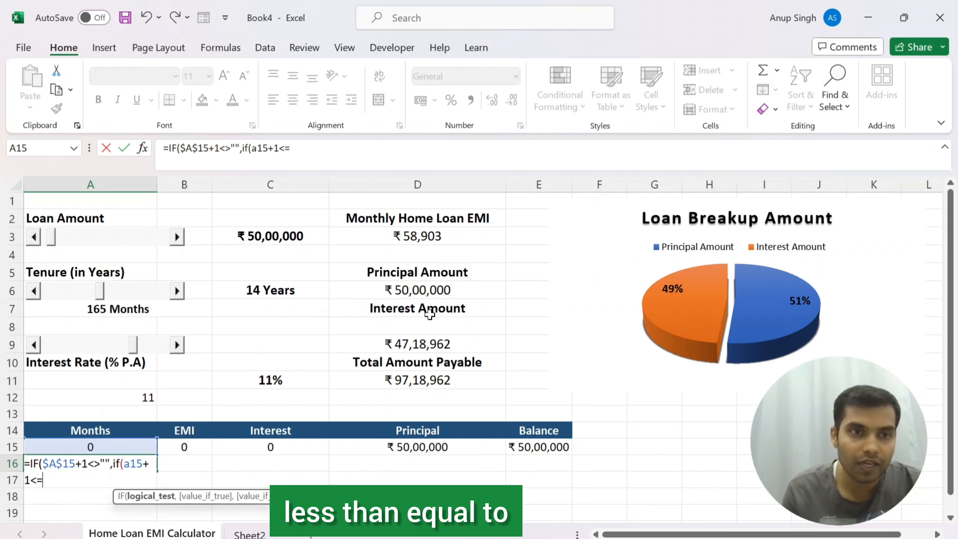
click(94, 313)
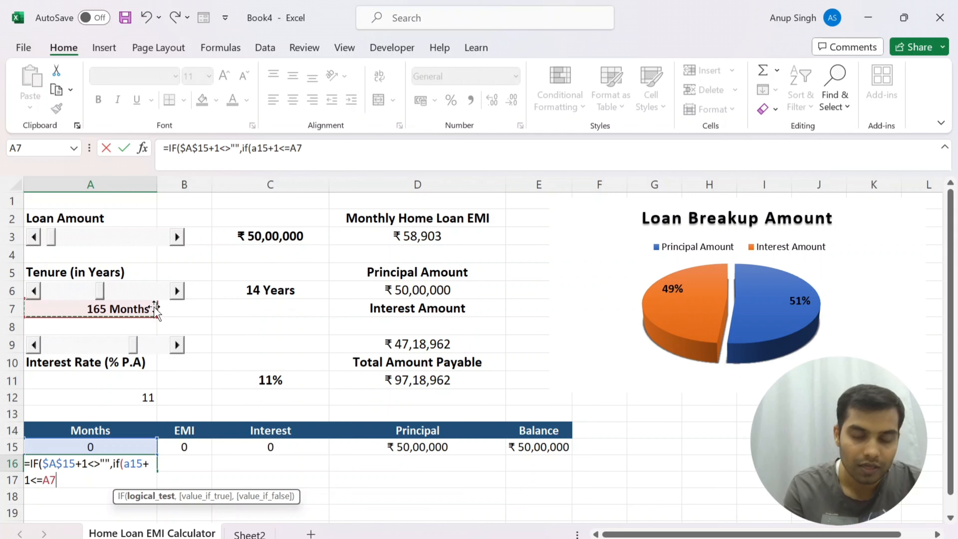
key(F4)
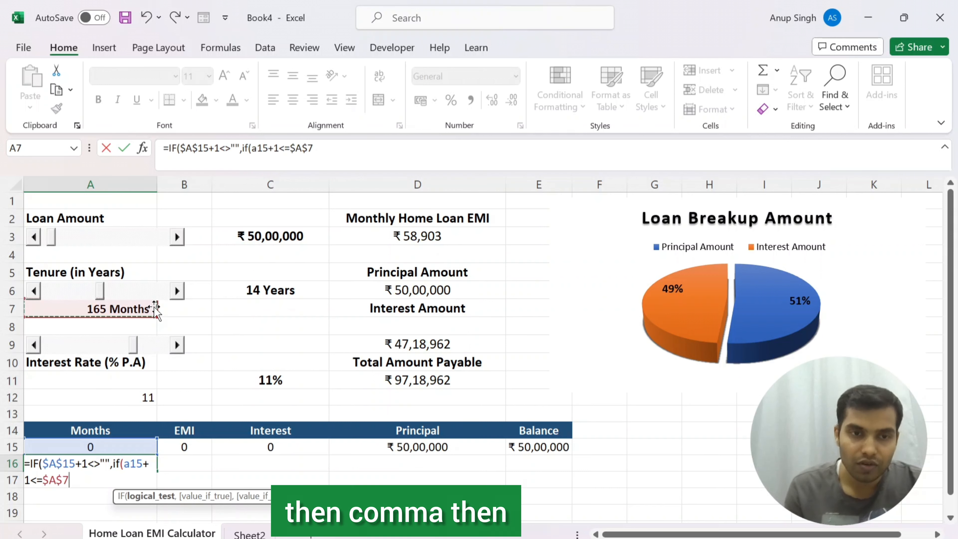
text(,)
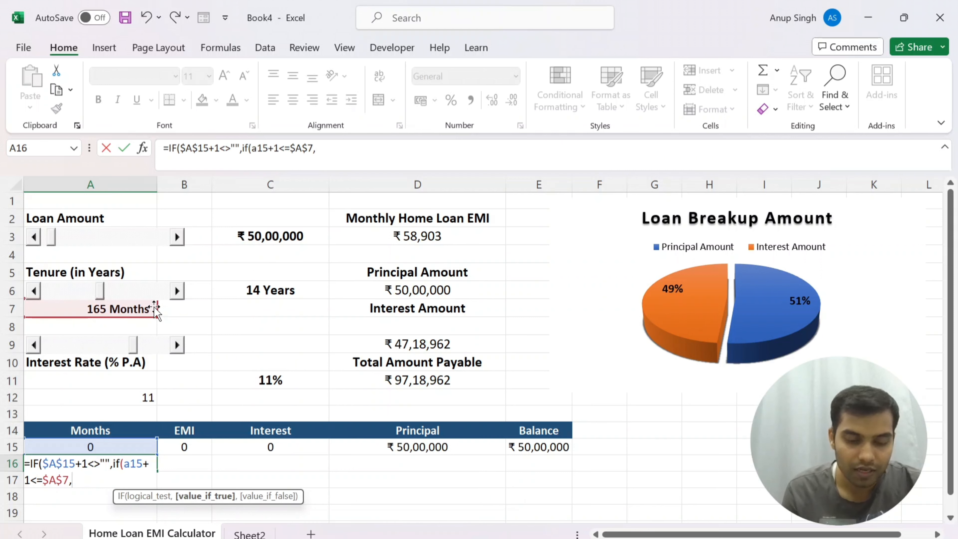
text(a15+1,)
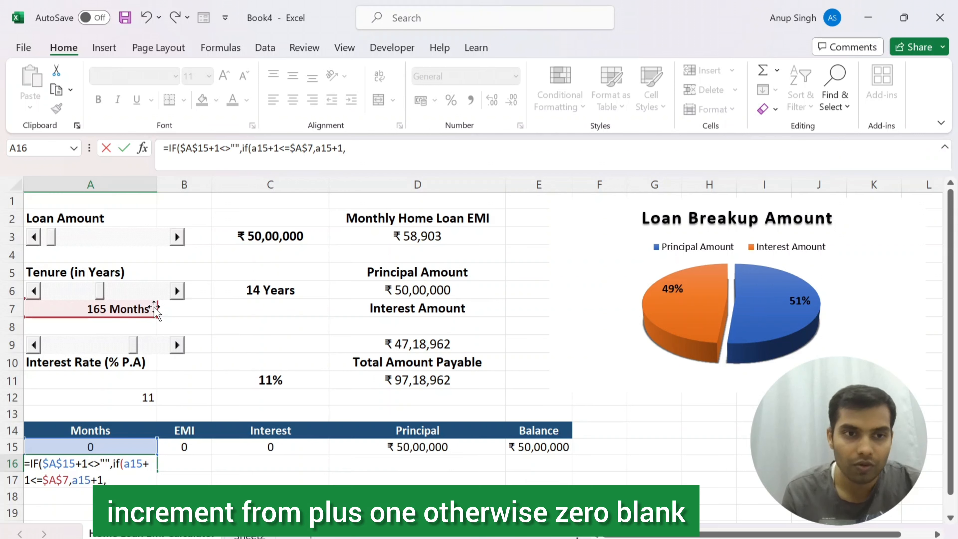
text("")
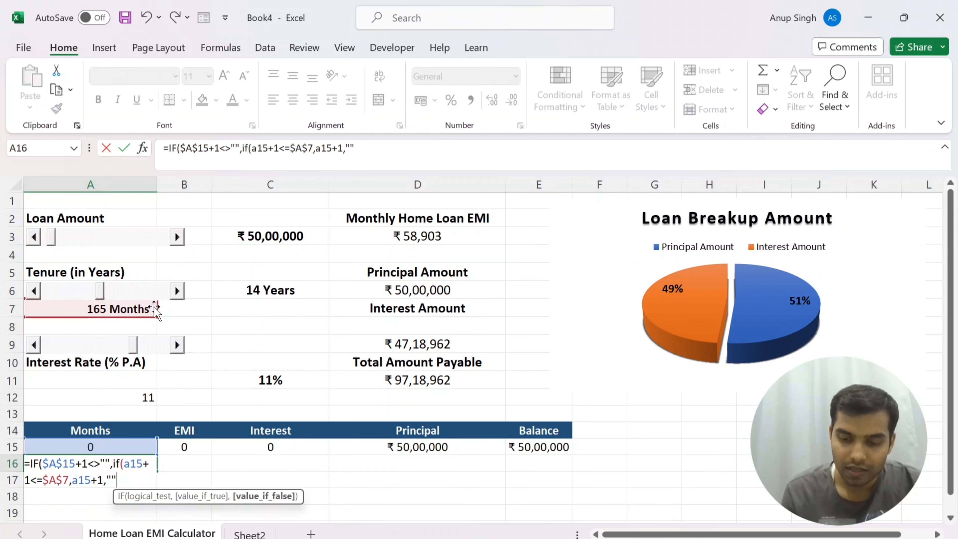
text(),)
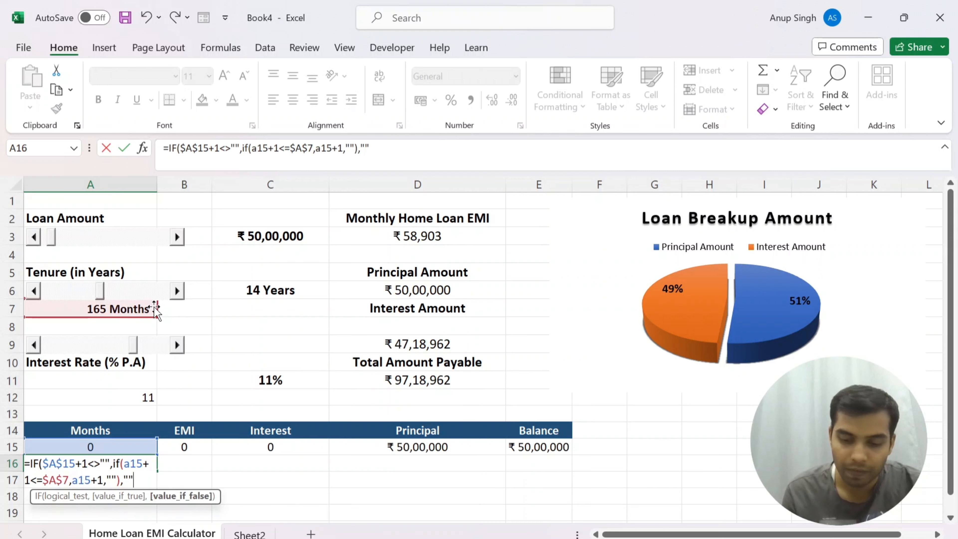
text(""))
key(Return)
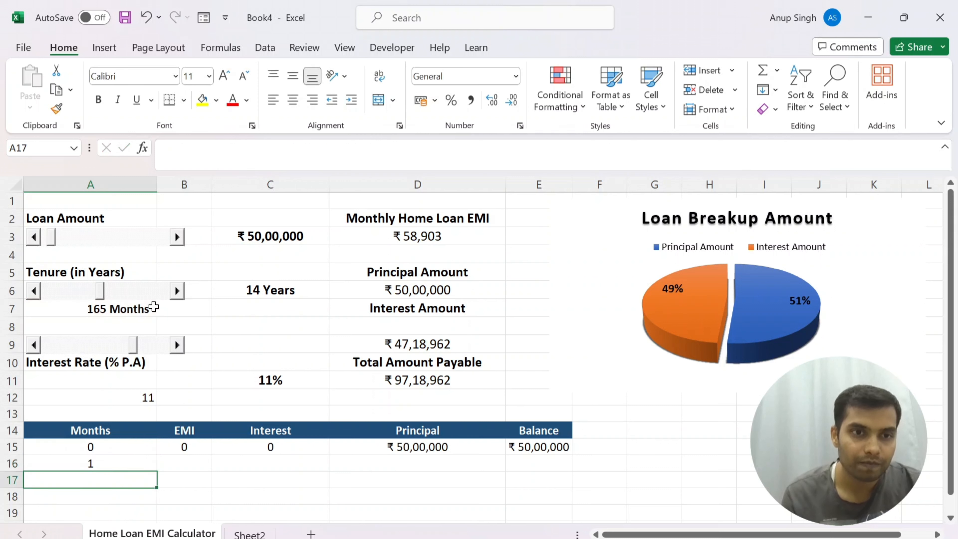
key(Up)
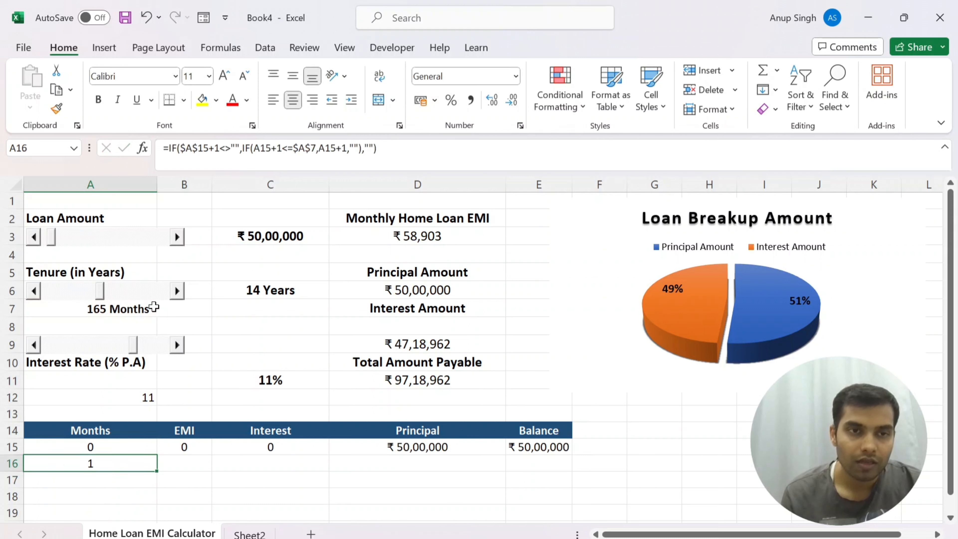
- Set the tenure in A7 to 2 months and fill the Months formula from A16 down to A20
click(114, 310)
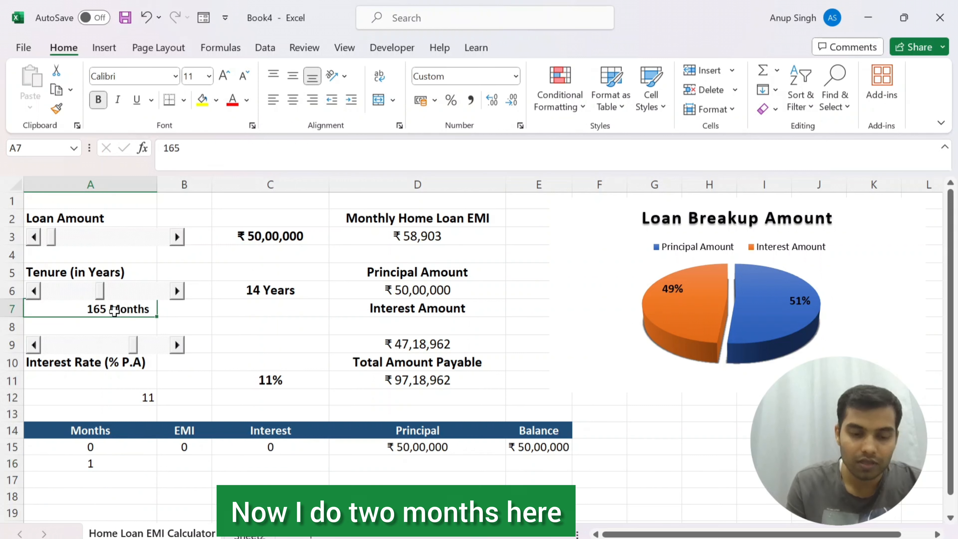
text(2)
key(Return)
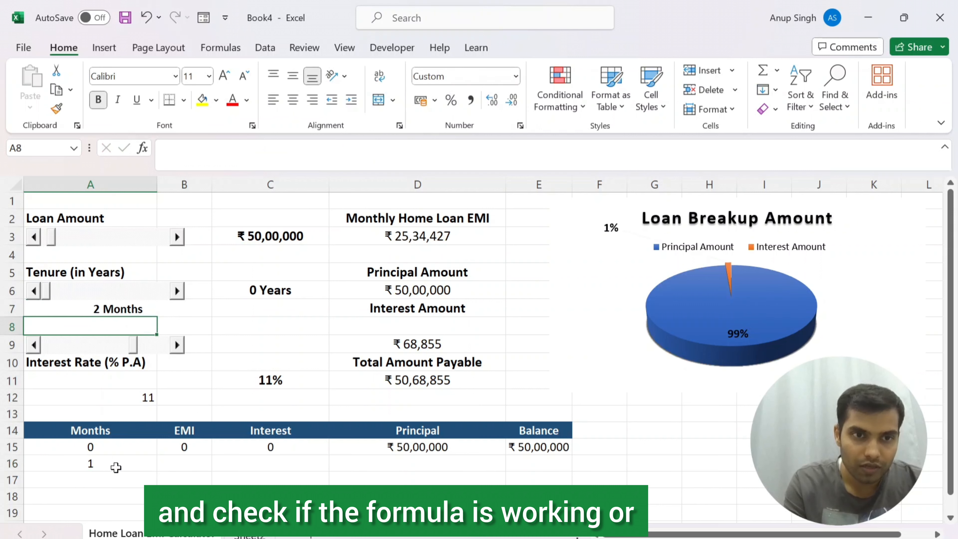
click(115, 467)
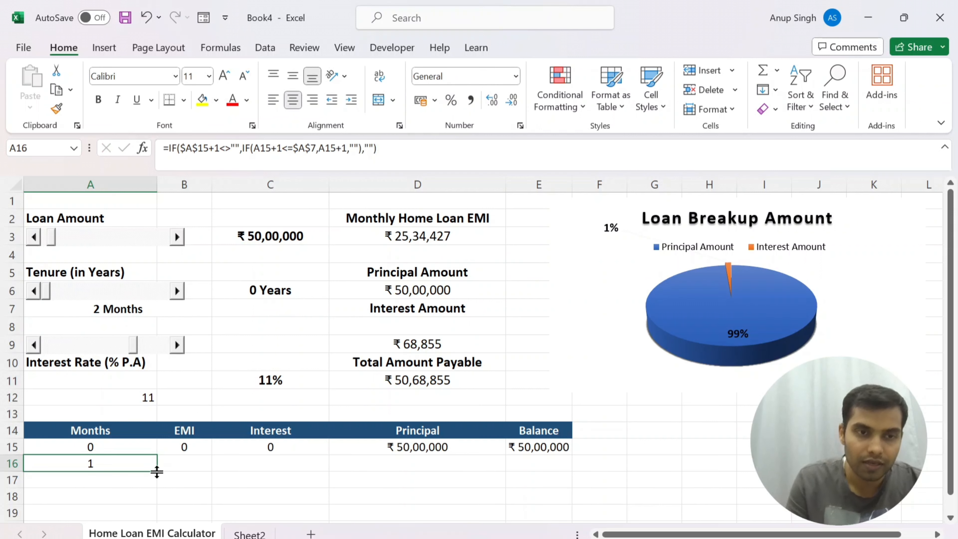
drag(157, 472, 157, 513)
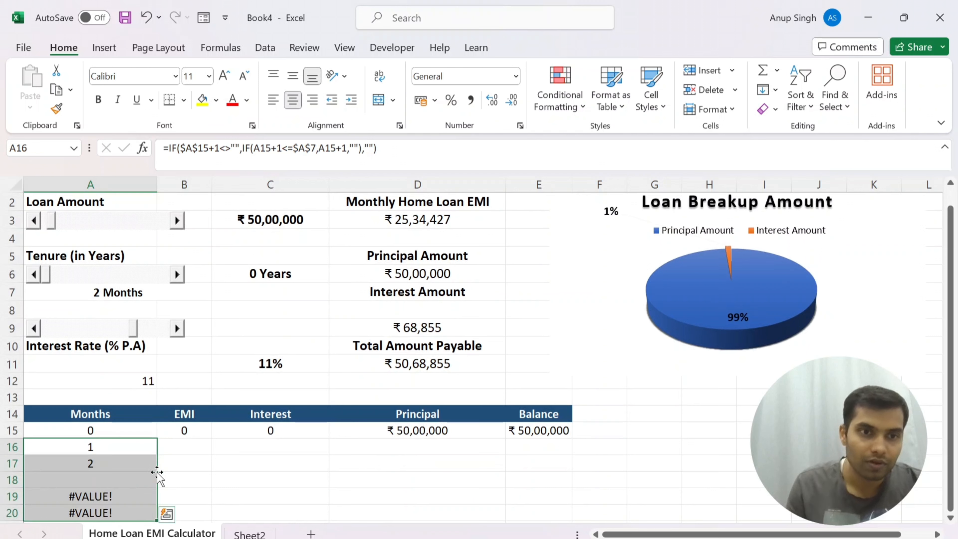
- Examine the filled Months cells A16 to A20, especially the rows beyond the 2-month tenure
key(Up)
key(Down)
key(Down)
key(Down)
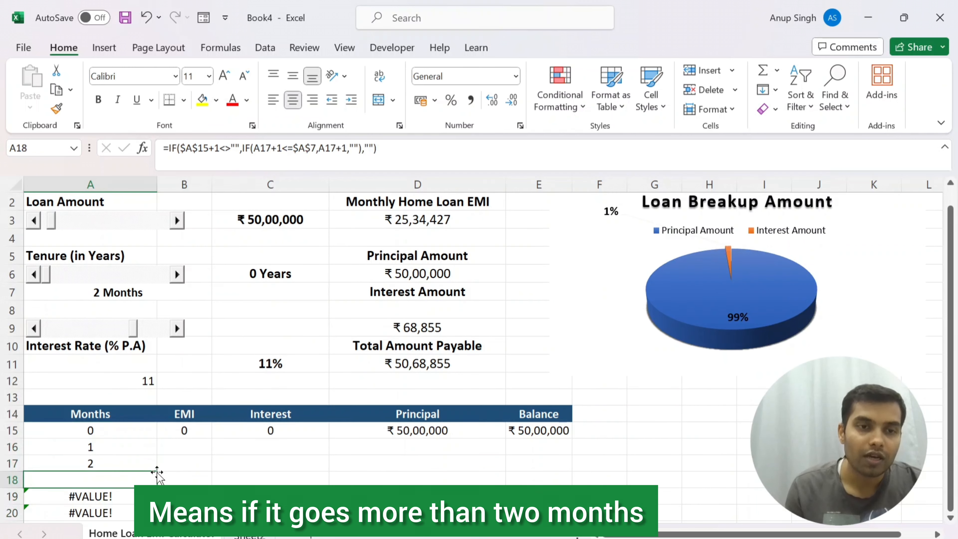
key(Down)
key(Down)
key(Down)
key(Up)
key(Up)
key(Up)
key(Up)
key(Up)
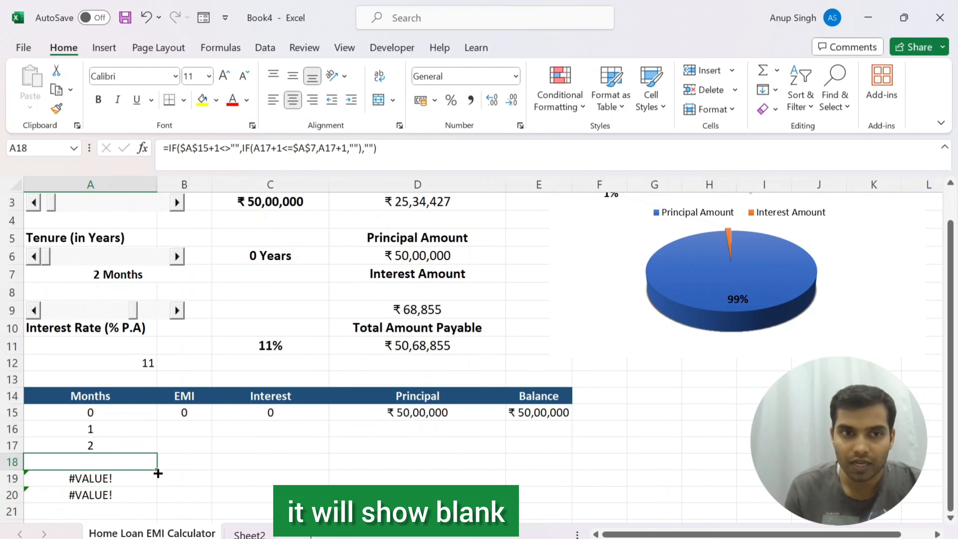
key(shift+Down)
key(shift+Down)
key(shift+Down)
key(Up)
key(Down)
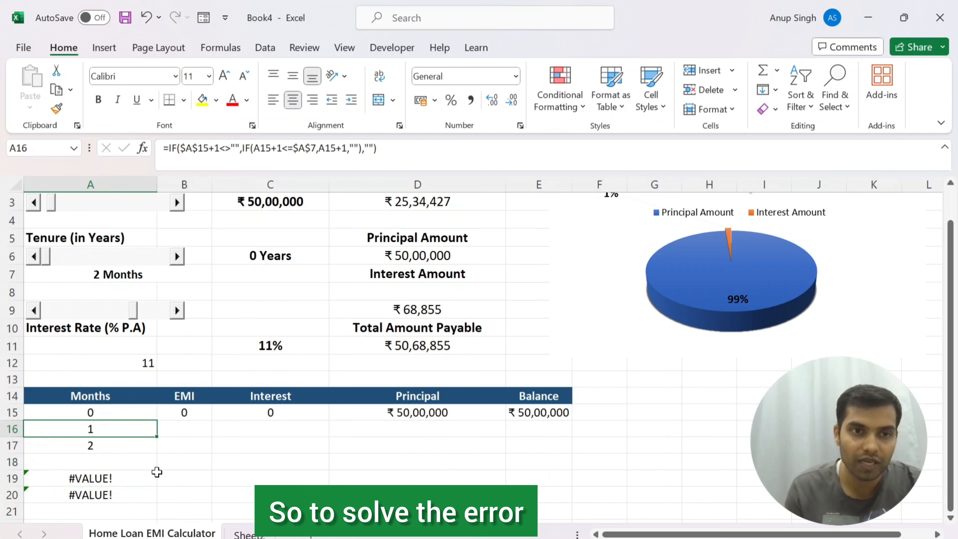
- Wrap the Months formula in A16 in IFERROR, with an empty string "" as the error value
key(Up)
key(Up)
key(Down)
key(Down)
key(F2)
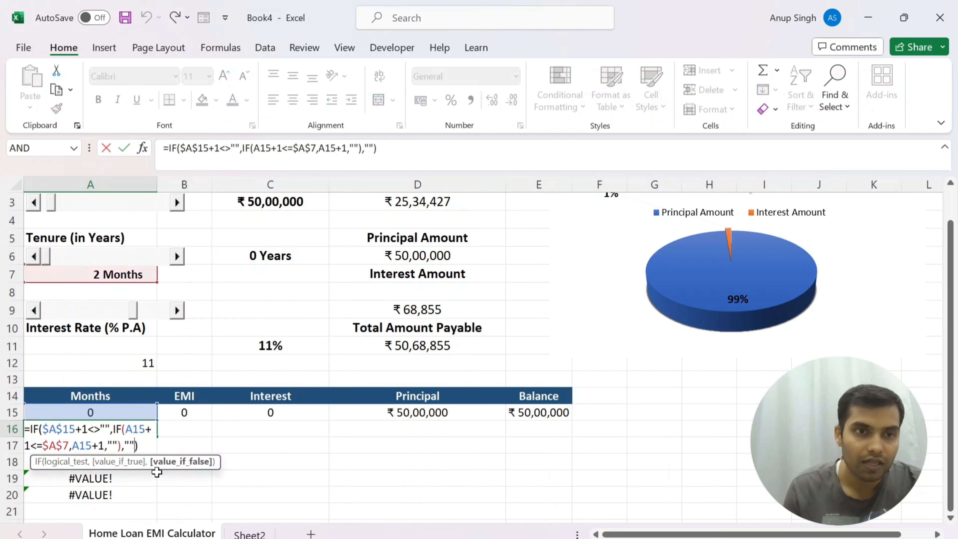
key(Left)
key(Left)
key(Left)
key(Left)
key(Left)
key(Left)
key(Left)
key(Left)
key(Left)
key(Left)
key(Left)
key(Left)
key(Left)
key(Left)
key(Left)
key(Left)
key(Left)
key(Left)
key(Left)
key(Left)
key(Left)
key(Left)
key(Left)
key(Left)
key(Left)
key(Left)
key(Left)
key(Left)
key(Left)
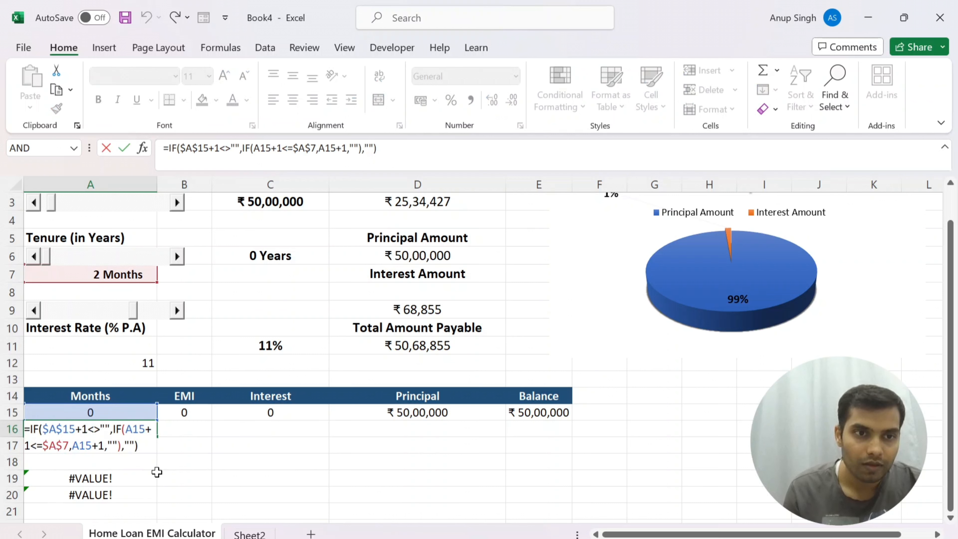
text(id)
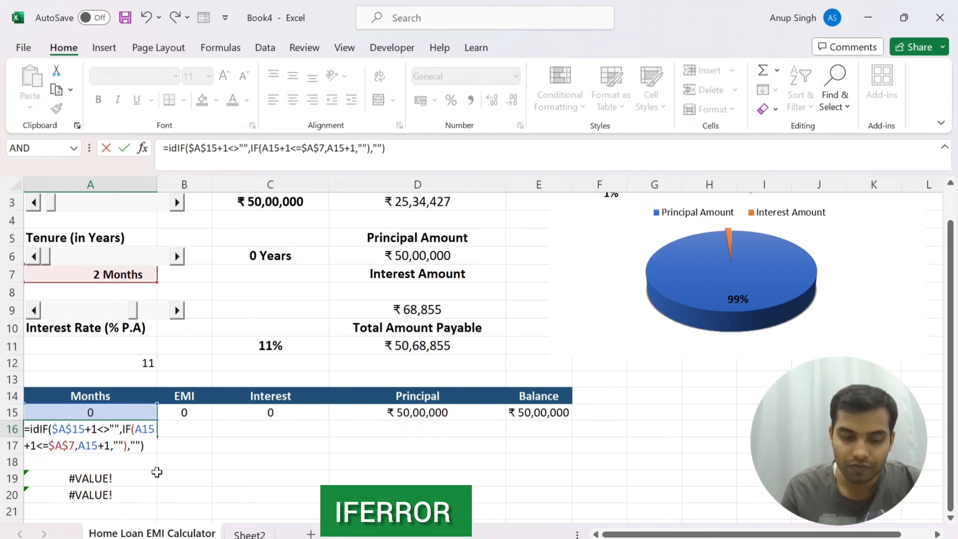
text(ero)
key(BackSpace)
key(BackSpace)
key(BackSpace)
key(BackSpace)
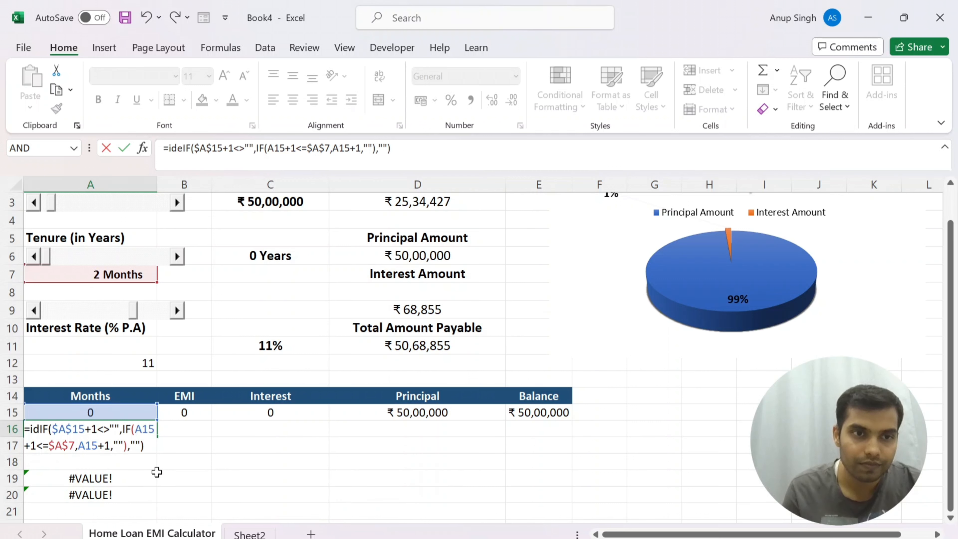
text(fer)
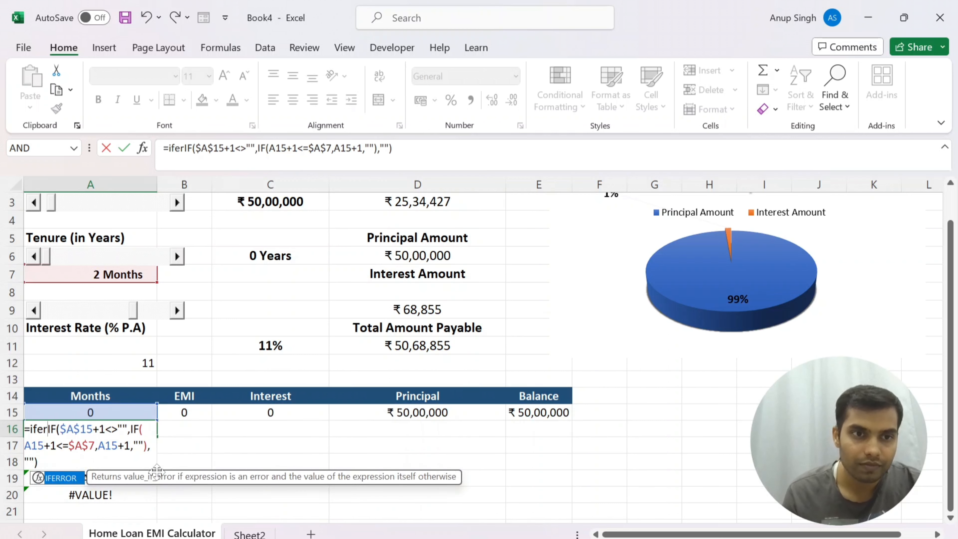
key(Tab)
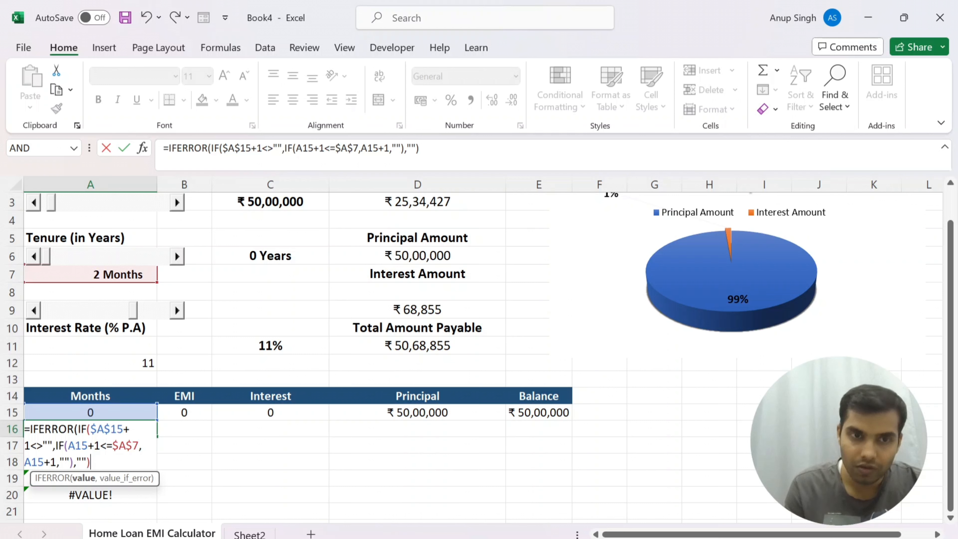
text(,)
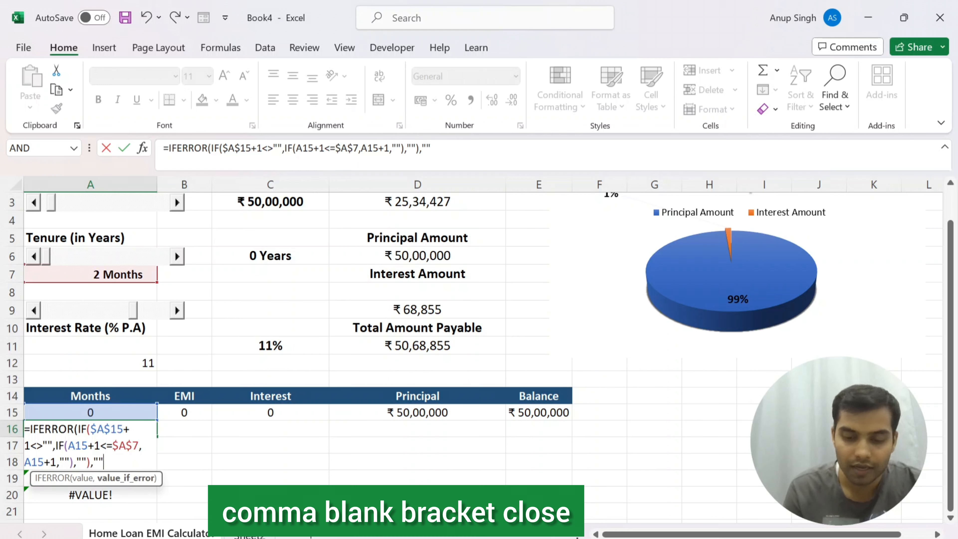
key(Return)
- Select the Months cells from A16 downward for refilling with the IFERROR formula
key(Up)
key(shift+Down)
key(shift+Down)
key(shift+Down)
key(shift+Down)
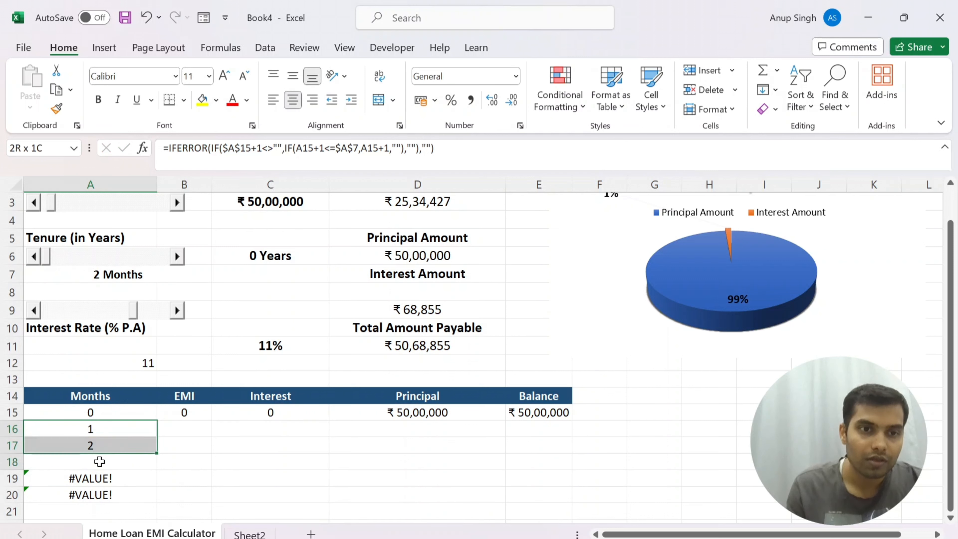
- Fill the Months formula from A16 down through A20 in the amortization table
key(ctrl+d)
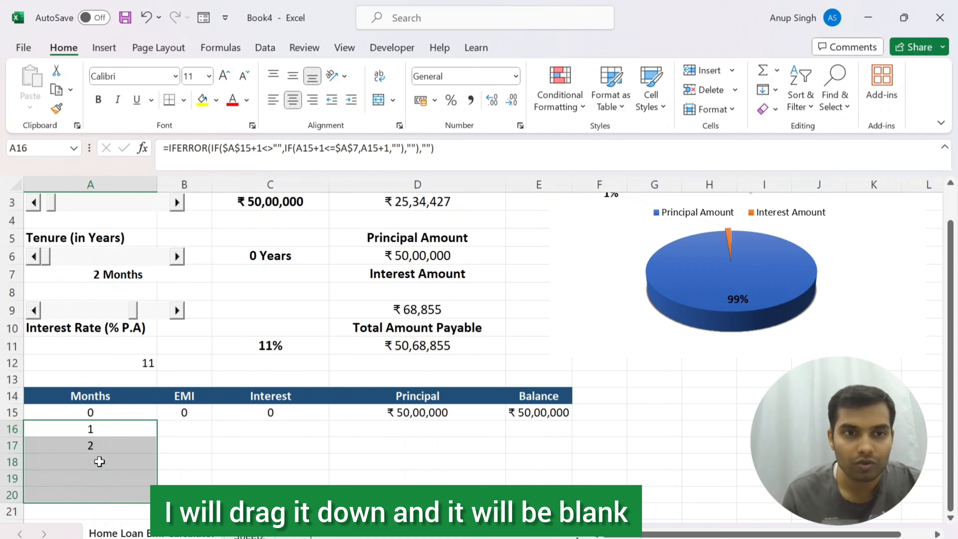
key(Up)
key(Up)
key(Up)
key(Up)
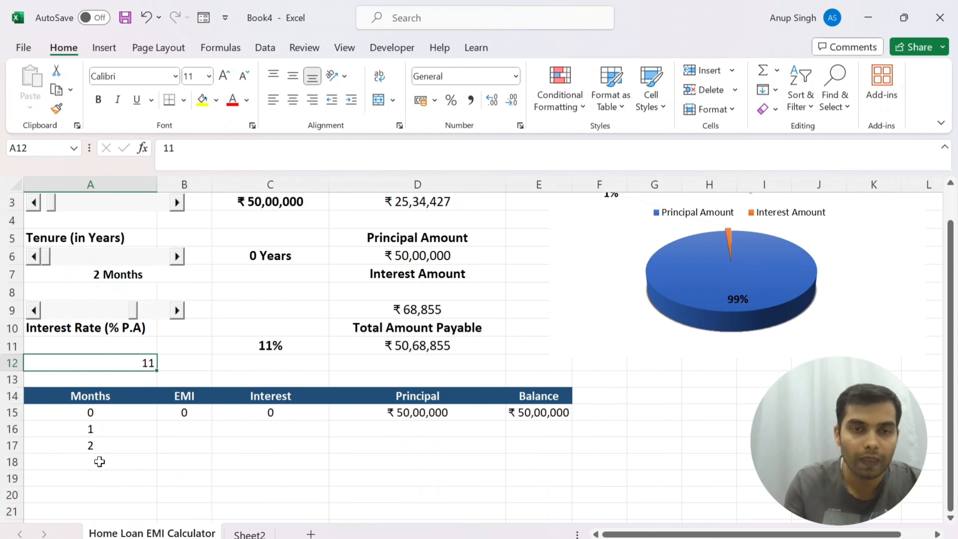
scroll(99, 461, up, 1)
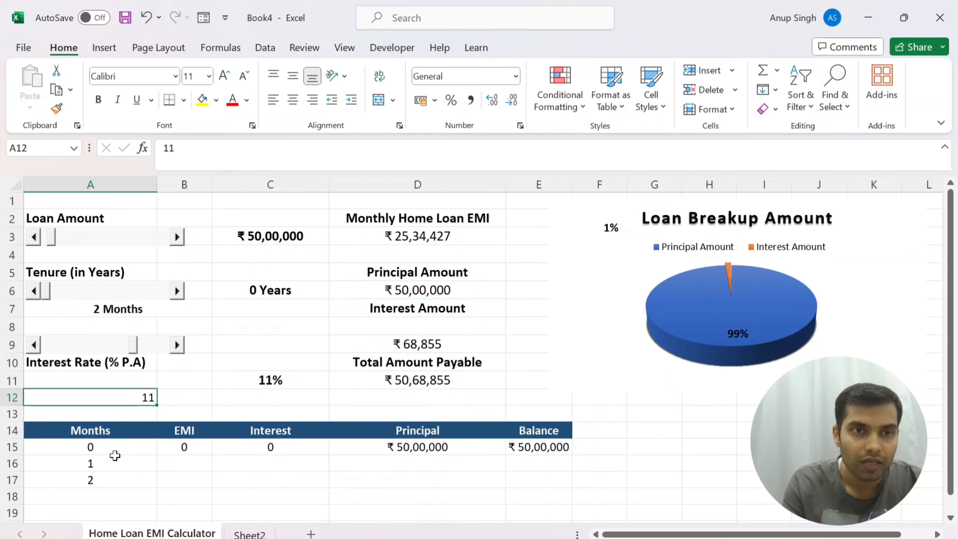
- Set the loan tenure in cell A7 to 360 months
click(124, 306)
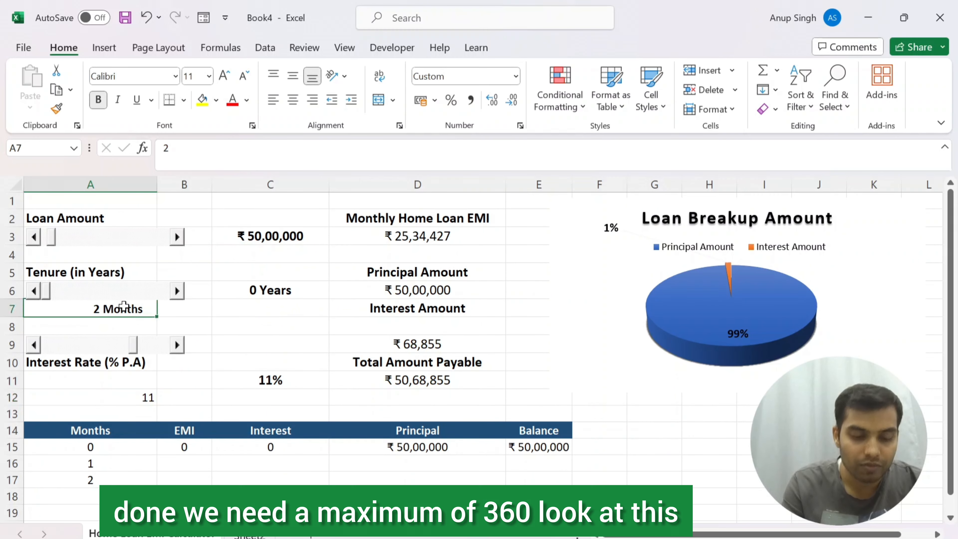
text(360)
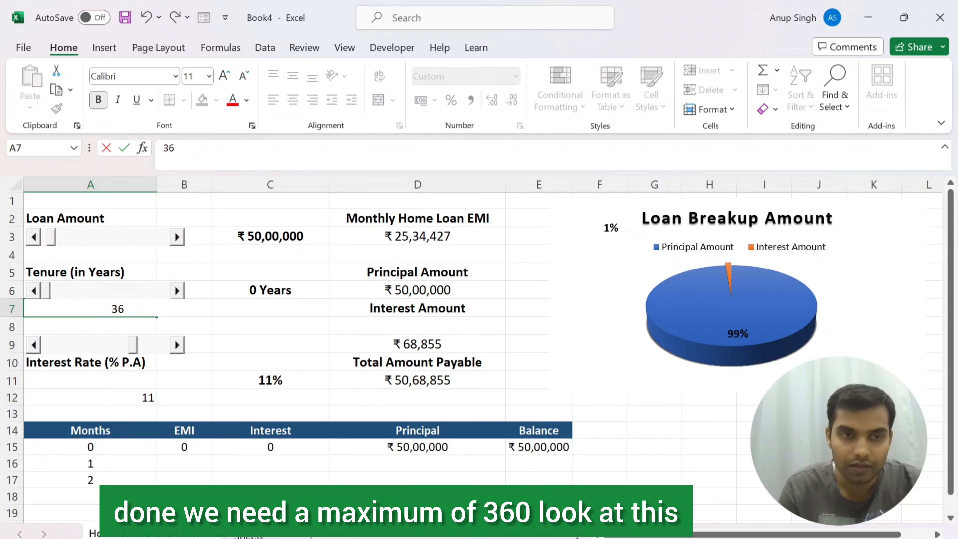
key(Return)
- Extend the Months formula from A20 down column A to row 901
key(Down)
key(Down)
key(Down)
key(Down)
key(Down)
key(Down)
key(Down)
key(Down)
key(Down)
key(Down)
key(Down)
key(Down)
key(Down)
key(Down)
key(Down)
key(Down)
key(Down)
key(Down)
key(Down)
key(Down)
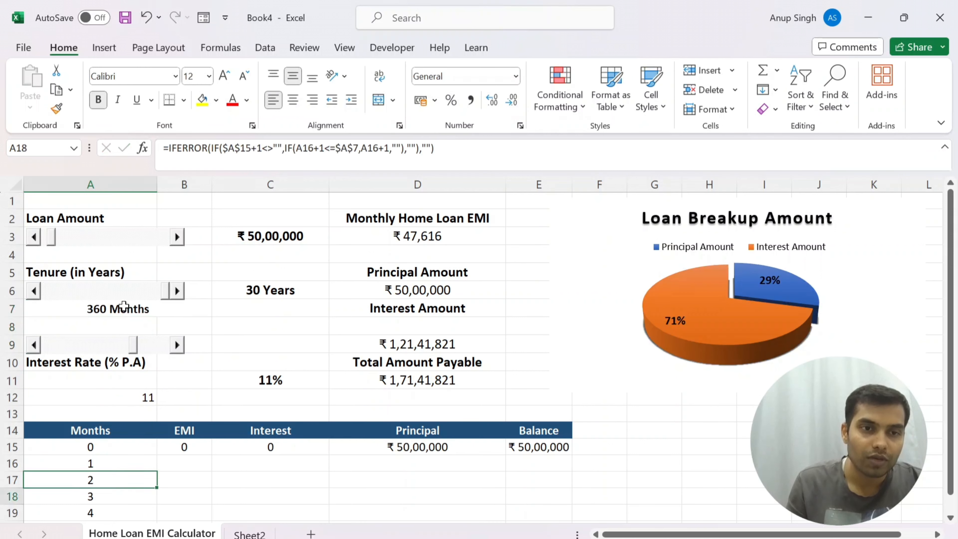
key(Up)
key(Up)
key(Up)
key(Up)
key(Up)
key(Up)
key(Up)
key(Up)
key(Up)
key(Up)
key(Up)
key(Up)
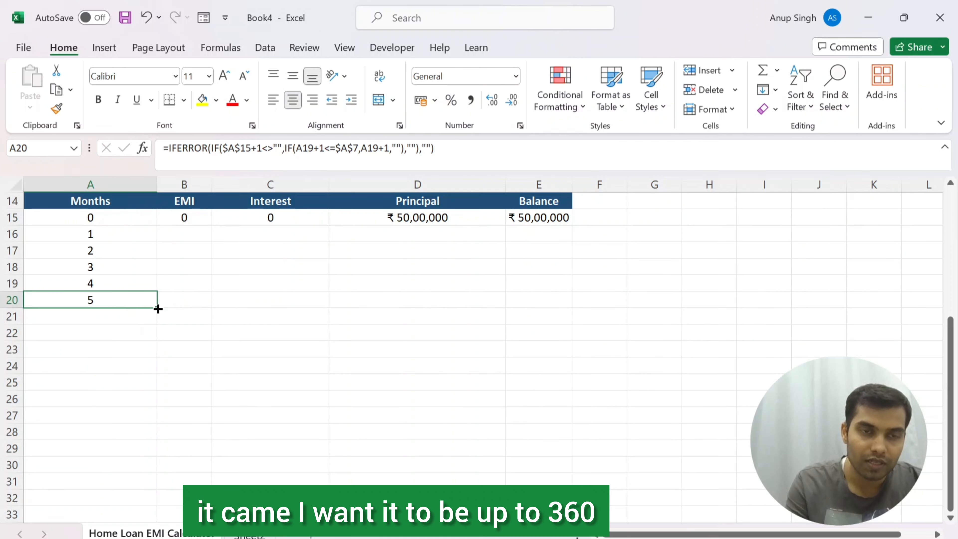
drag(158, 309, 113, 496)
- Find where the month numbers end in column A and inspect the formula in blank cell A377
scroll(114, 489, up, 9)
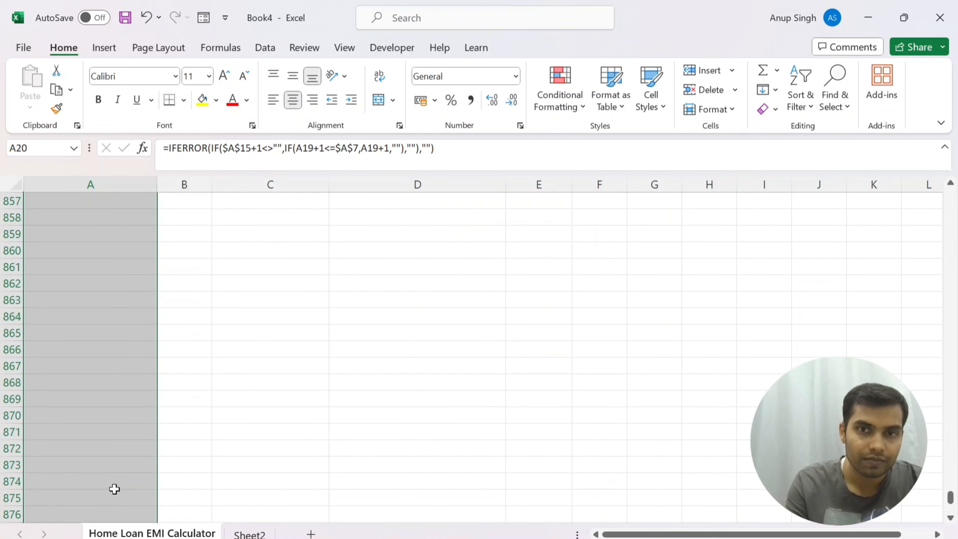
scroll(115, 489, up, 5)
drag(951, 495, 954, 324)
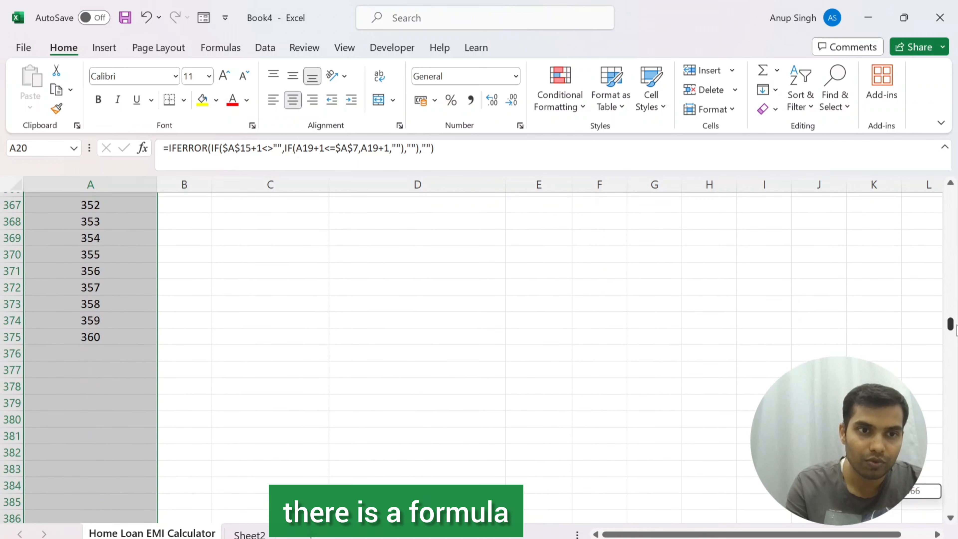
click(120, 378)
double_click(117, 364)
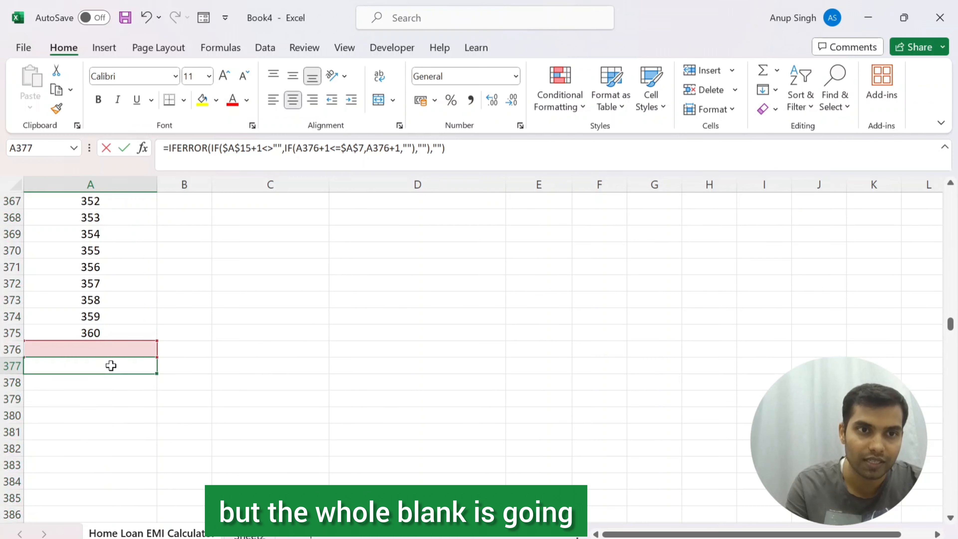
key(Escape)
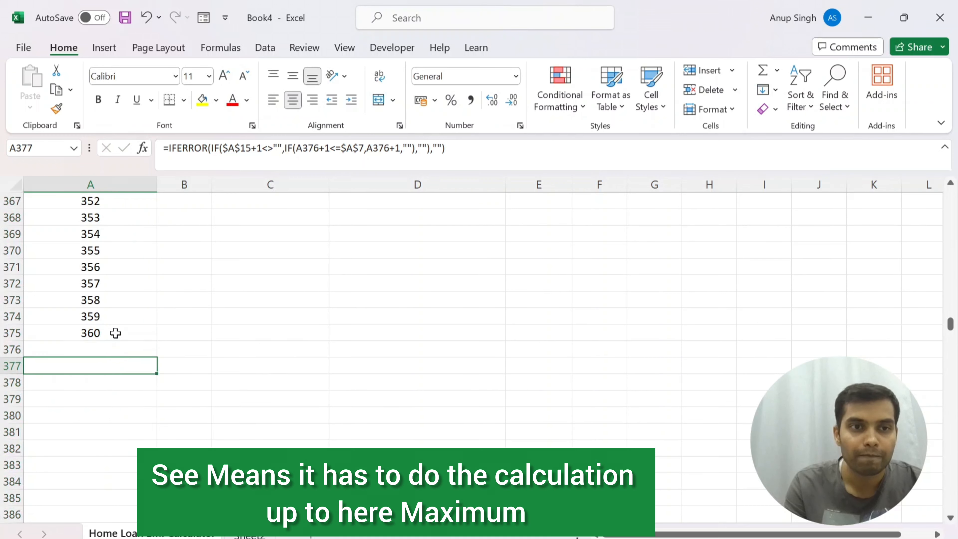
- Enter =IF(A16<>"",$D$3,"") in B16 to show the monthly EMI only for rows that have a month number
click(116, 332)
key(ctrl+Up)
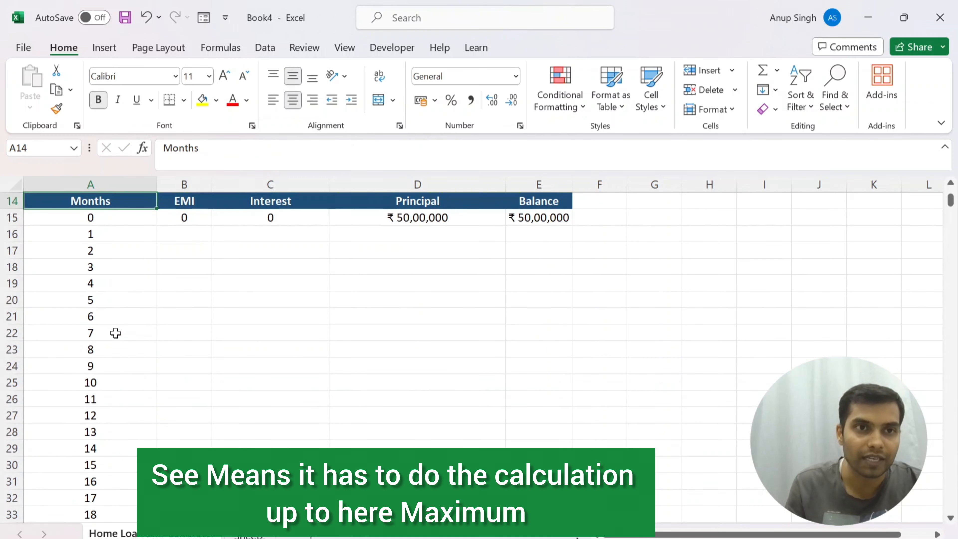
key(Up)
key(Up)
key(Up)
key(Up)
key(Up)
key(Up)
key(Up)
key(Up)
key(Up)
key(Up)
key(Up)
key(Up)
key(Up)
key(Down)
key(Down)
key(Down)
key(Down)
key(Down)
key(Down)
key(Down)
key(Down)
key(Down)
key(Down)
key(Down)
key(Down)
key(Down)
key(Down)
key(Down)
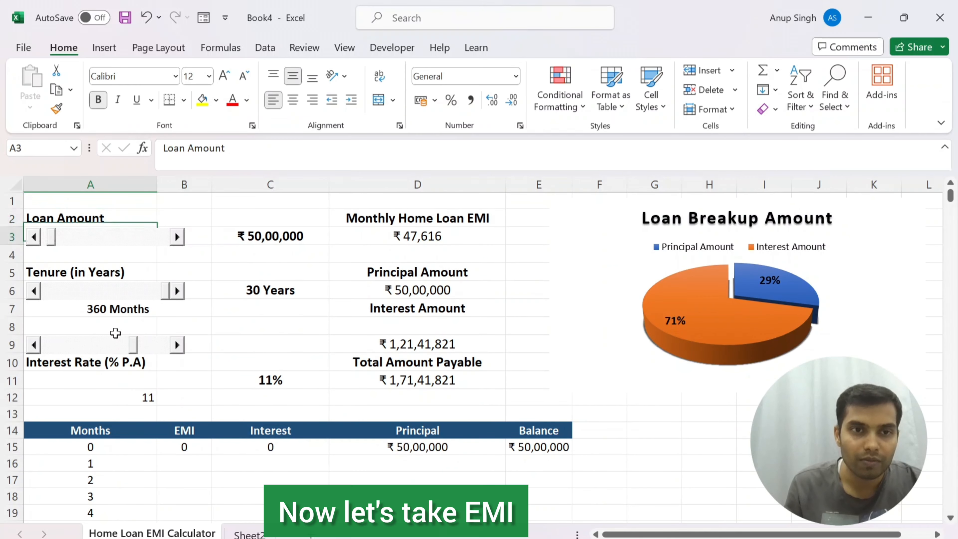
key(Right)
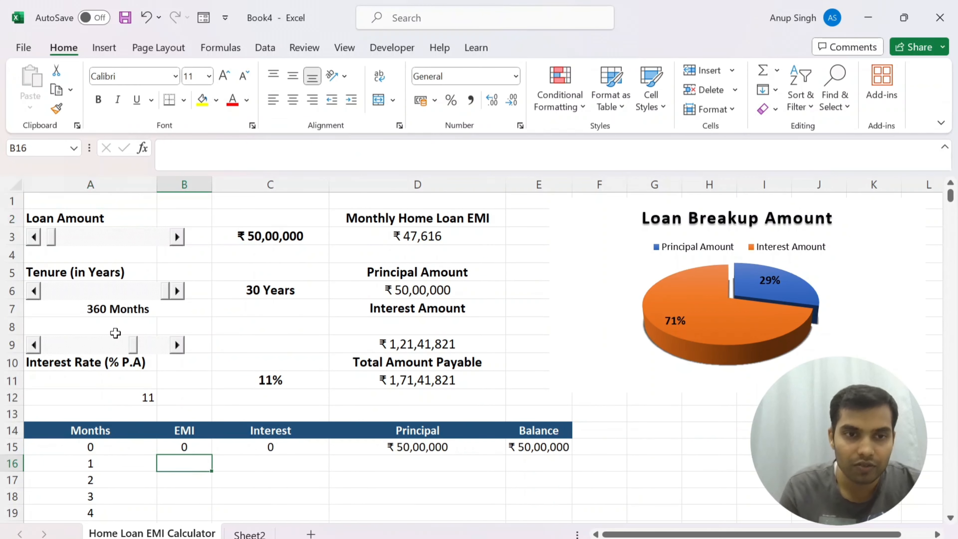
text(=)
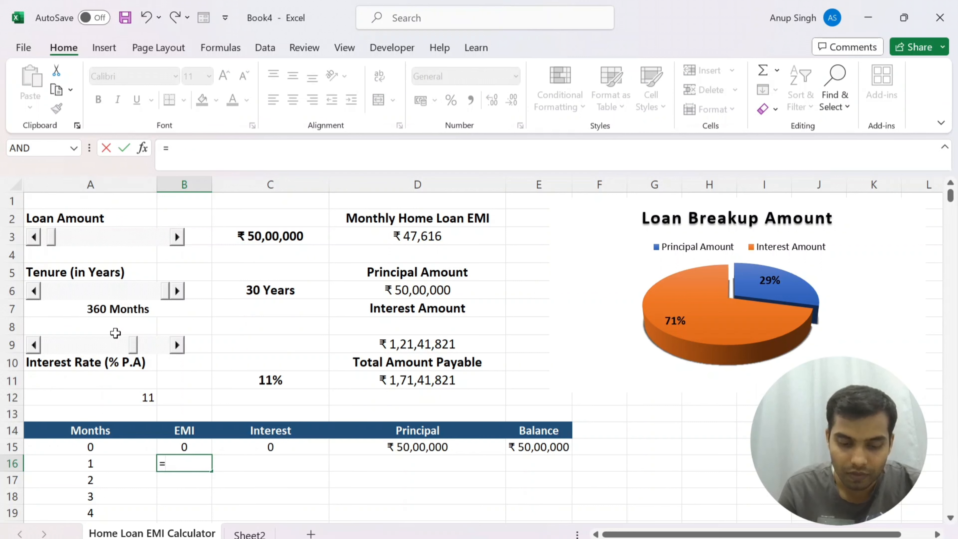
text(if()
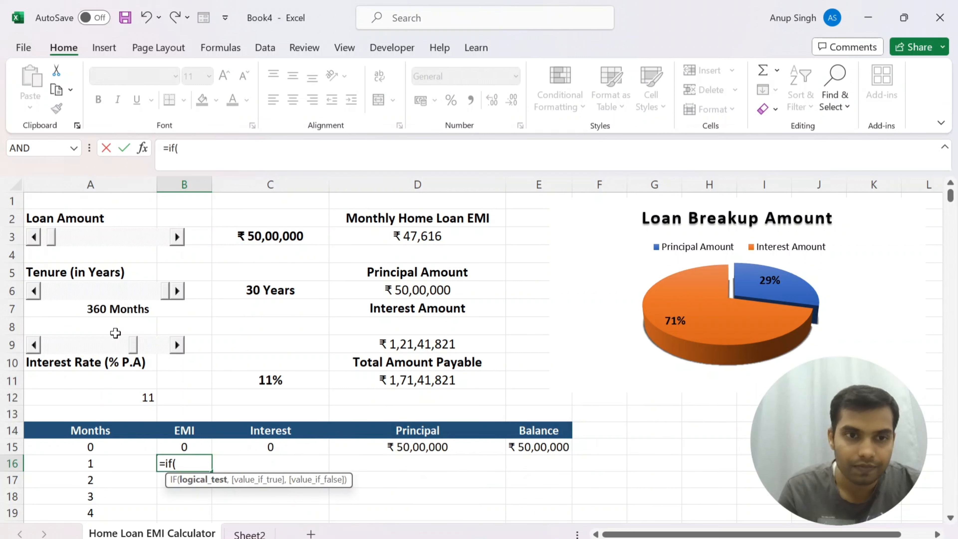
key(Left)
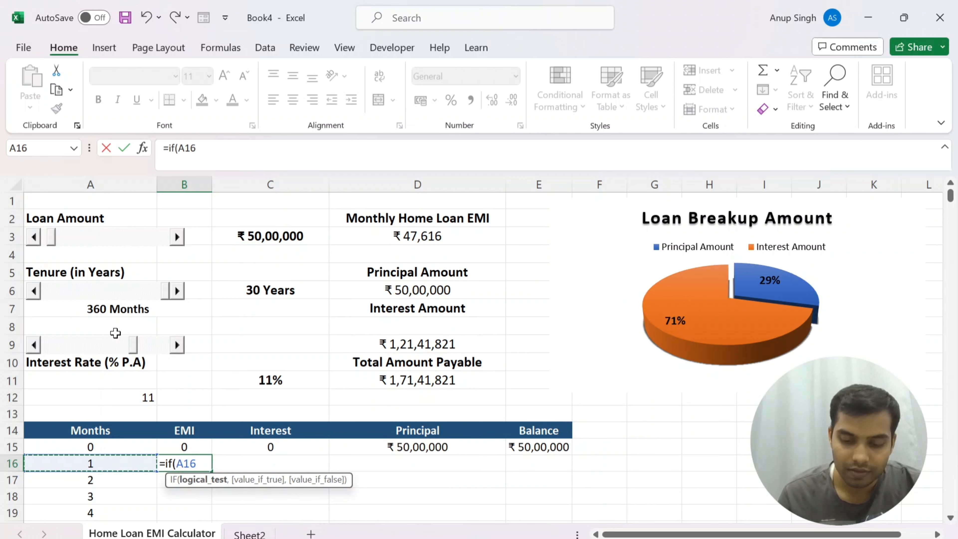
text(<>)
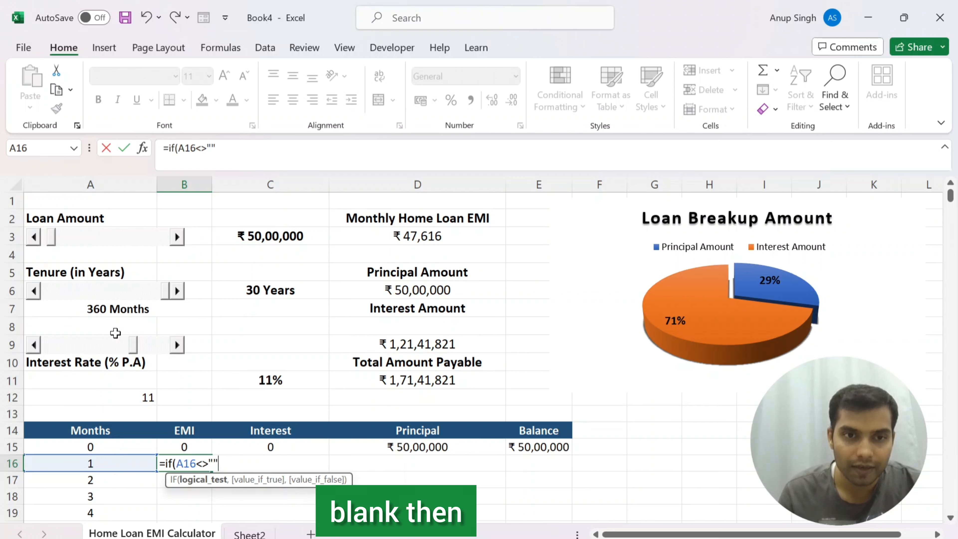
text(,)
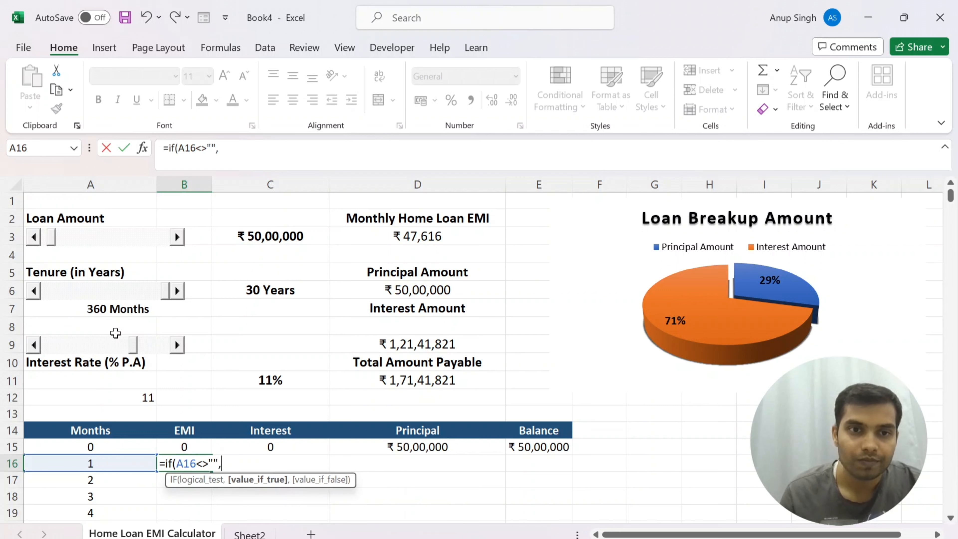
click(409, 241)
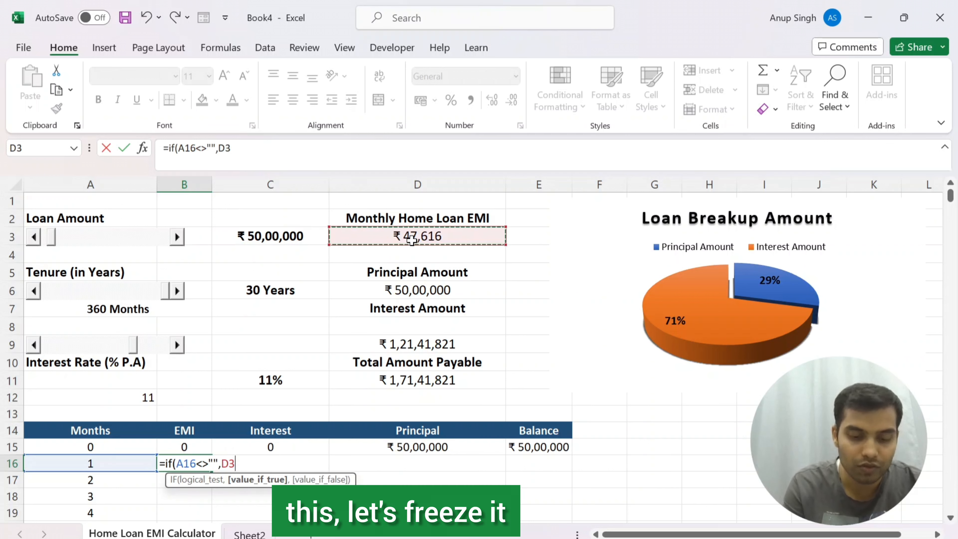
key(F4)
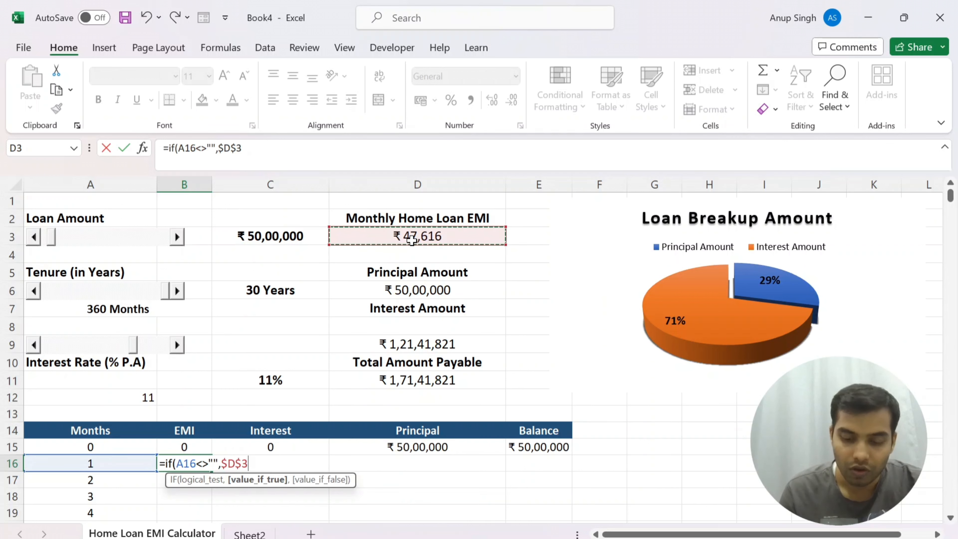
text(,)
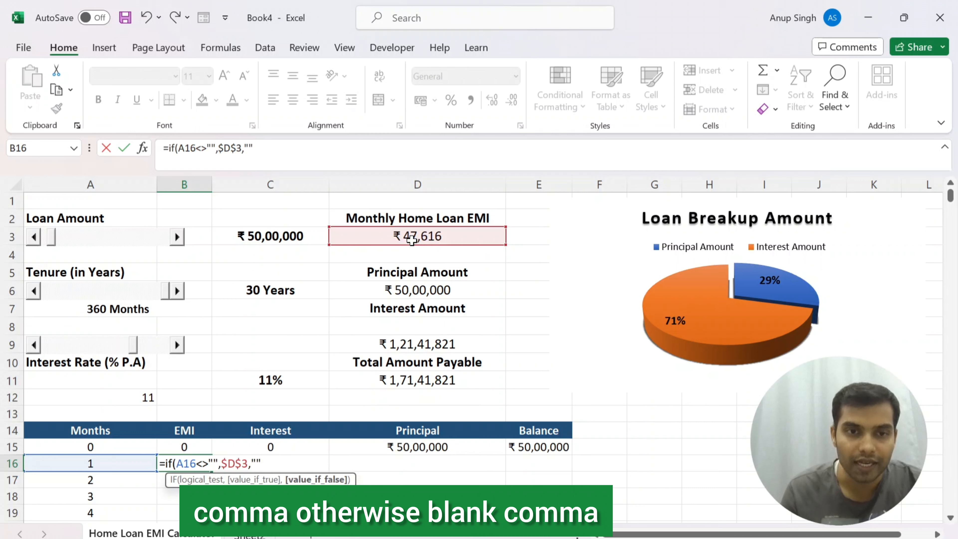
text(""))
key(Return)
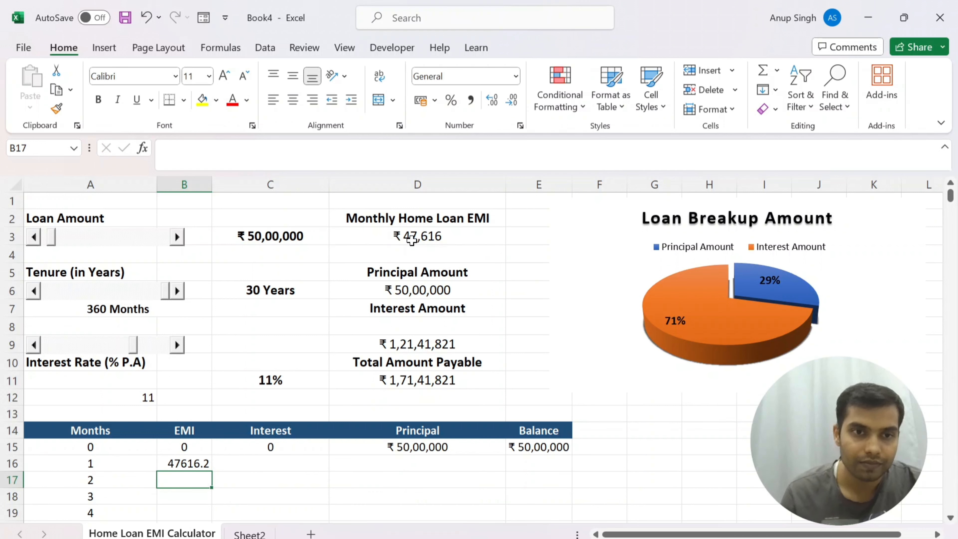
key(Up)
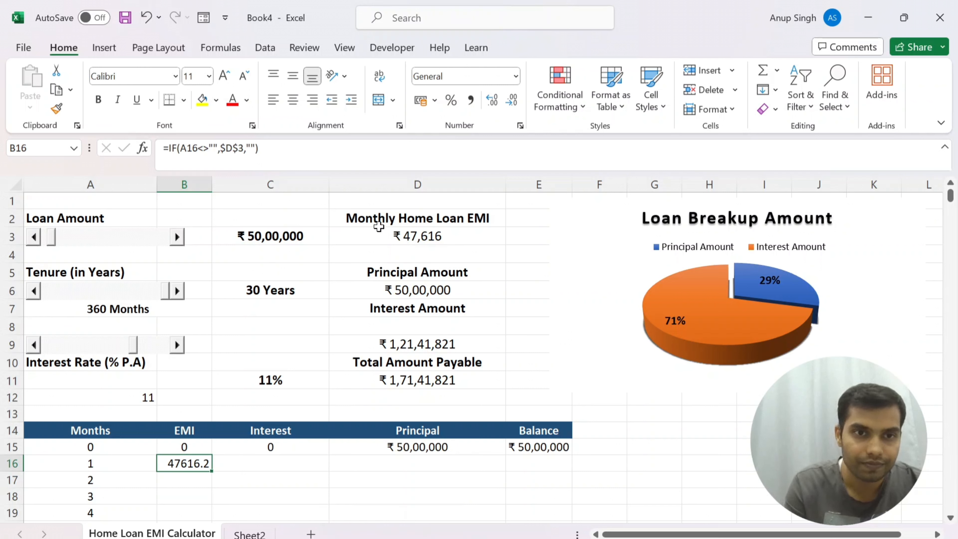
- Set the interest rate value in cell A12 to 8
click(138, 398)
text(8)
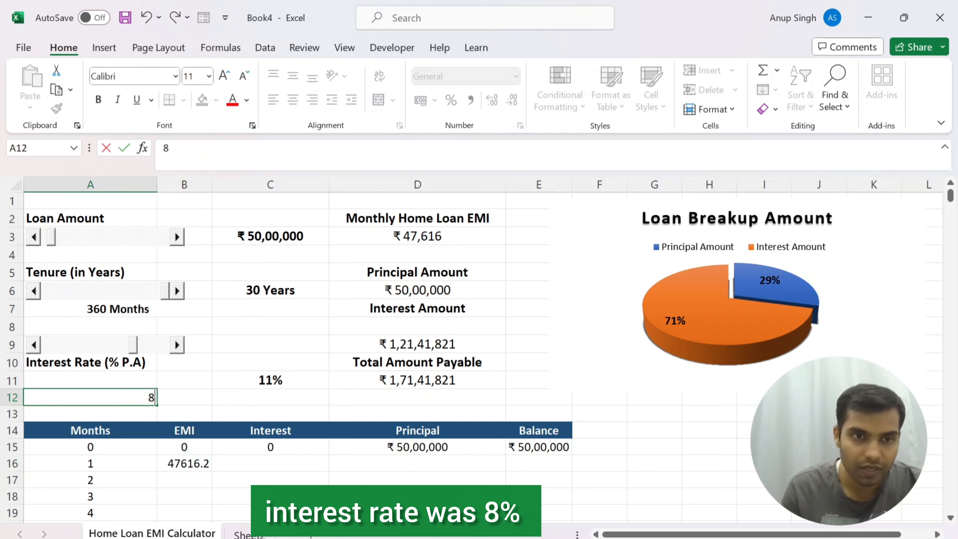
key(Return)
- Format the first month's EMI in B16 to show no decimal places
key(Down)
key(Down)
key(Down)
key(Right)
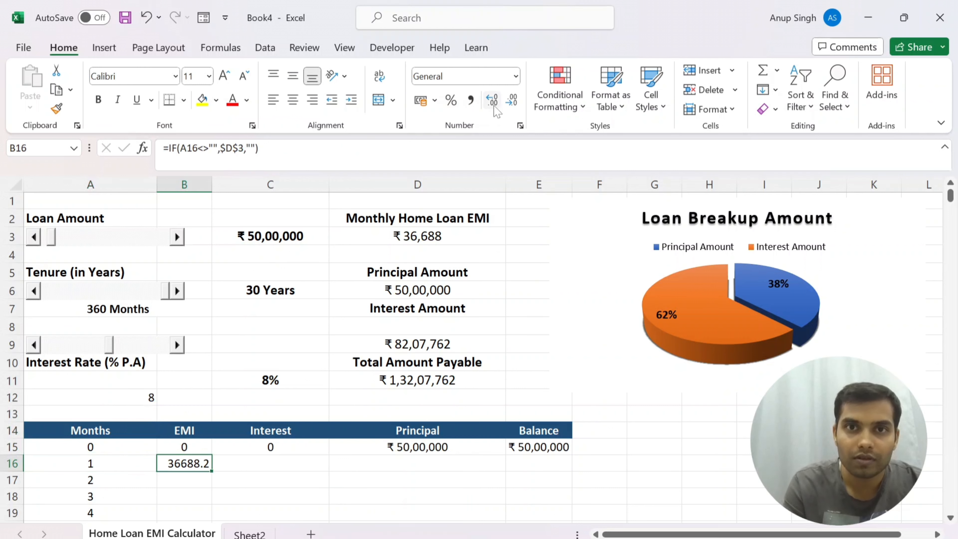
click(511, 101)
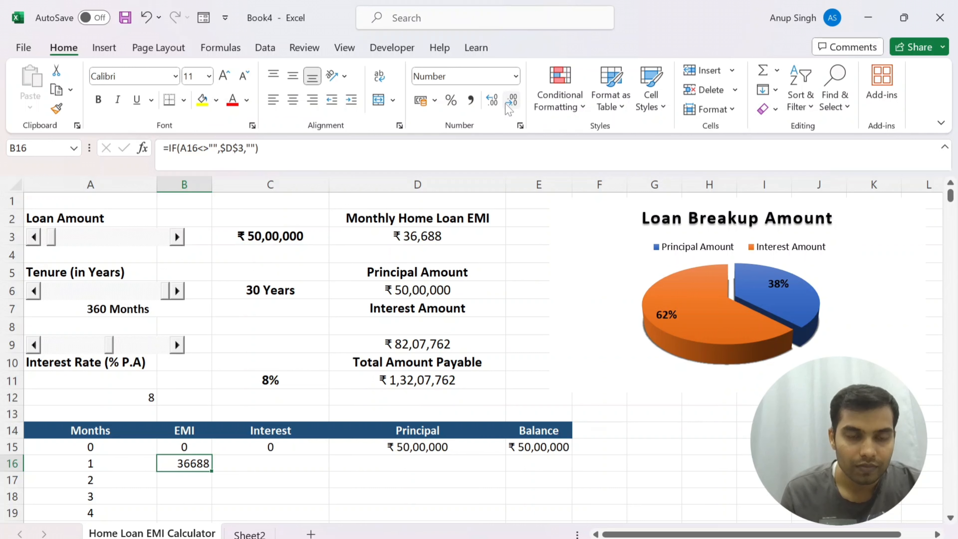
- Fill the EMI formula in B16 down column B through row 380, slightly past the last numbered month
key(Left)
key(ctrl+Down)
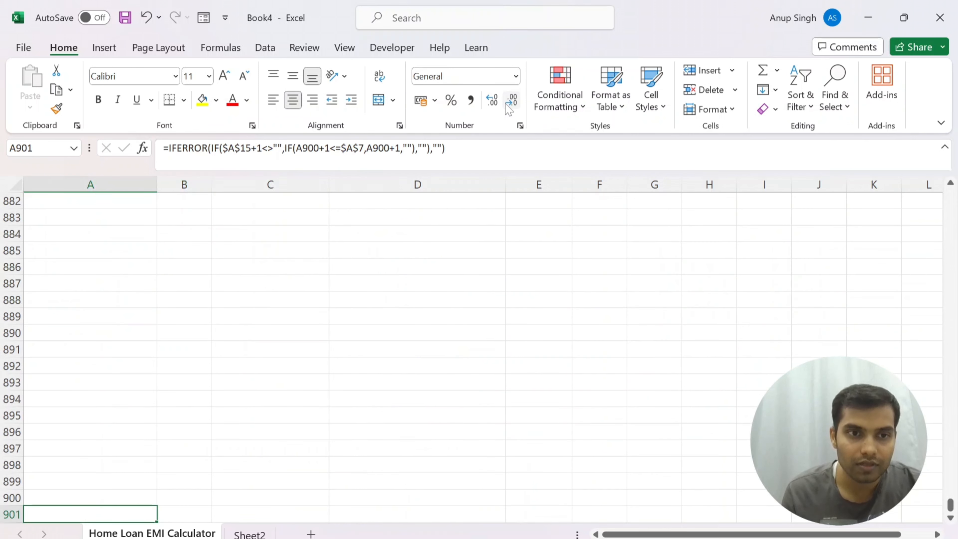
key(Up)
key(ctrl+Up)
key(Down)
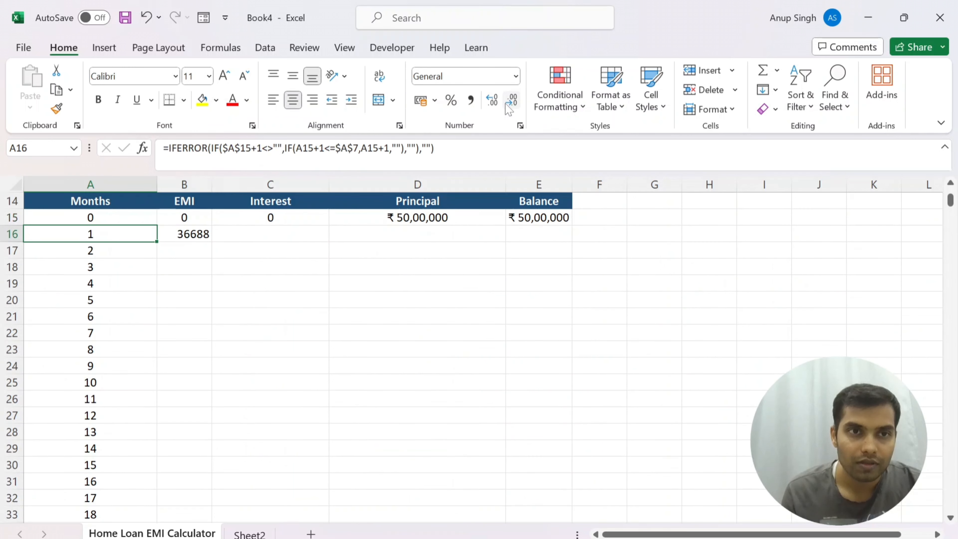
key(Right)
key(shift+Down)
key(shift+Down)
key(shift+Down)
key(shift+Down)
key(shift+Down)
key(shift+Down)
key(shift+Down)
key(shift+Down)
key(shift+Down)
key(shift+Down)
key(shift+Down)
key(shift+Down)
key(shift+Down)
key(shift+Down)
key(shift+Down)
key(shift+Down)
key(shift+Down)
key(shift+Down)
key(shift+Down)
key(shift+Down)
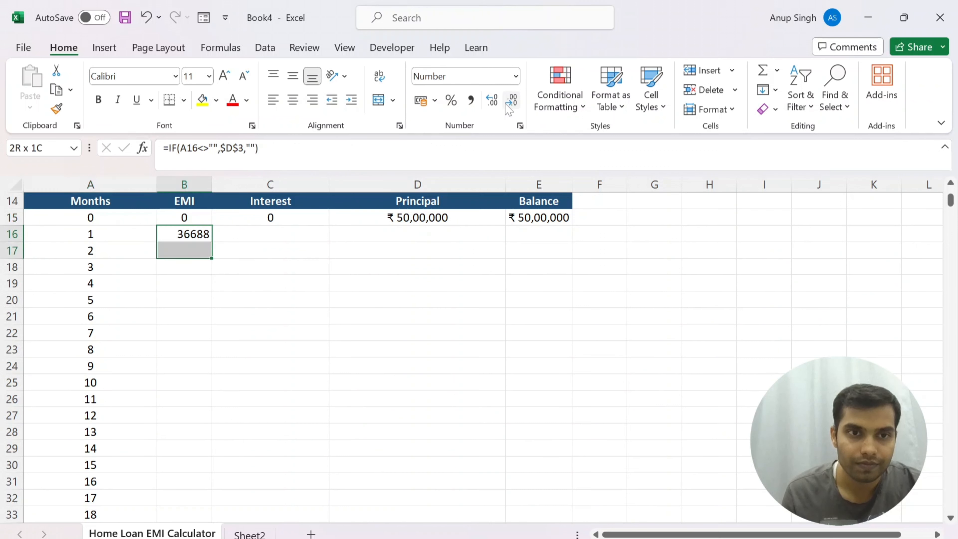
key(shift+Down)
key(shift+Down)
key(shift+Down)
key(shift+Down)
key(shift+Down)
key(shift+Down)
key(shift+Down)
key(shift+Down)
key(shift+Down)
key(shift+Down)
key(shift+Down)
key(shift+Down)
key(shift+Down)
key(shift+Down)
key(shift+Down)
key(shift+Down)
key(shift+Down)
key(shift+Down)
key(shift+Down)
key(shift+Down)
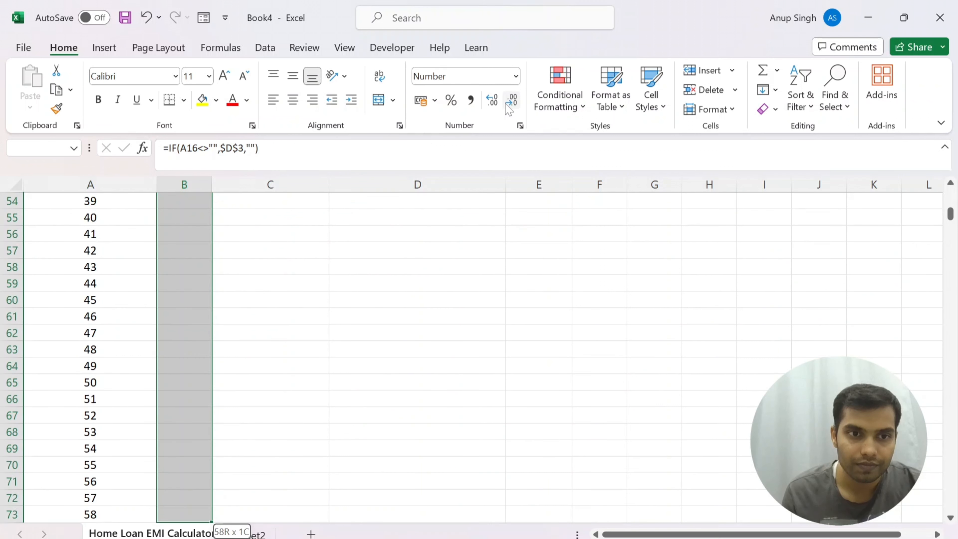
key(shift+Down)
key(shift+Down)
key(shift+Down)
key(shift+Down)
key(shift+Down)
key(shift+Down)
key(shift+Down)
key(shift+Down)
key(shift+Down)
key(shift+Down)
key(shift+Down)
key(shift+Down)
key(shift+Down)
key(shift+Down)
key(shift+Down)
key(shift+Down)
key(shift+Down)
key(shift+Down)
key(shift+Down)
key(shift+Down)
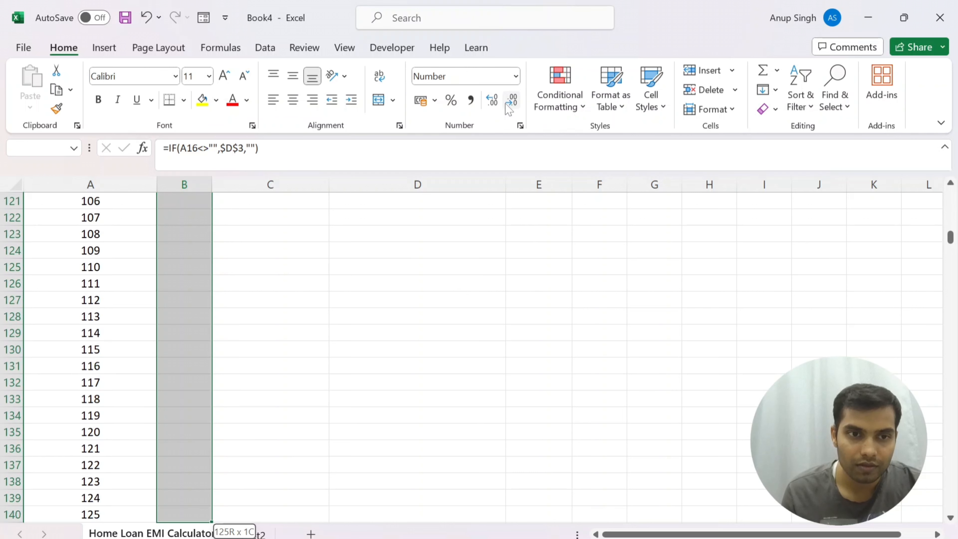
key(shift+Down)
key(shift+Down)
key(shift+Down)
key(shift+Down)
key(shift+Down)
key(shift+Down)
key(shift+Down)
key(shift+Down)
key(shift+Down)
key(shift+Down)
key(shift+Down)
key(shift+Down)
key(shift+Down)
key(shift+Down)
key(shift+Down)
key(shift+Down)
key(shift+Down)
key(shift+Down)
key(shift+Down)
key(shift+Down)
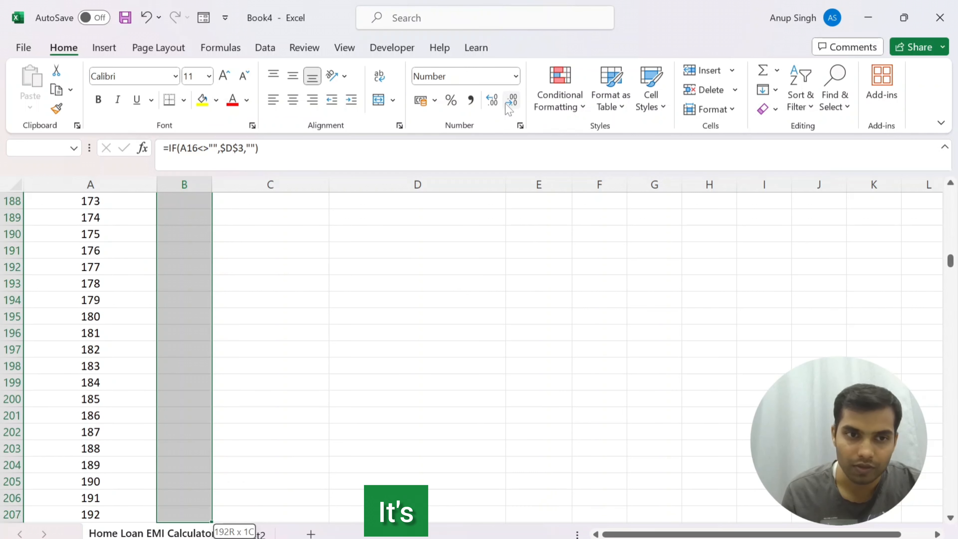
key(shift+Down)
key(shift+Down)
key(shift+Down)
key(shift+Down)
key(shift+Down)
key(shift+Down)
key(shift+Down)
key(shift+Down)
key(shift+Down)
key(shift+Down)
key(shift+Down)
key(shift+Down)
key(shift+Down)
key(shift+Down)
key(shift+Down)
key(shift+Down)
key(shift+Down)
key(shift+Down)
key(shift+Down)
key(shift+Down)
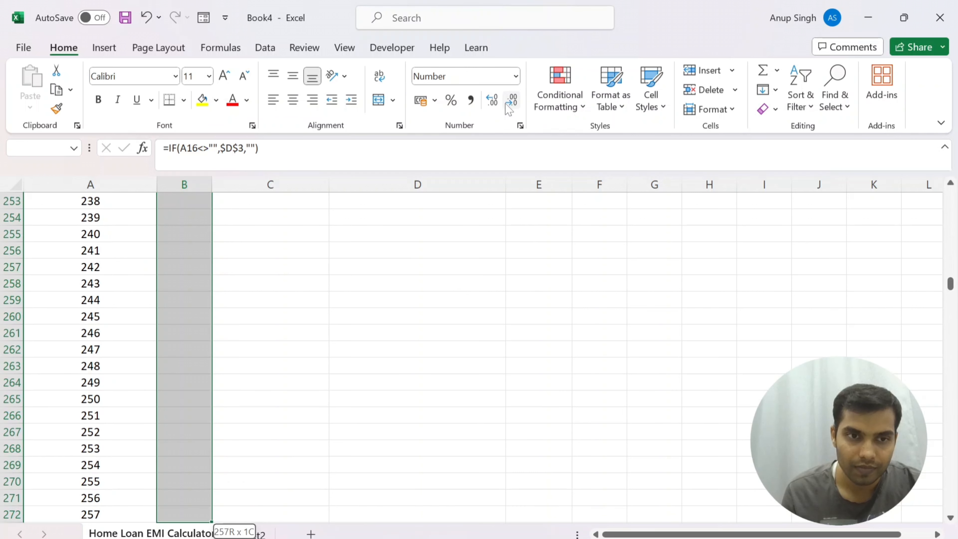
key(shift+Down)
key(shift+Down)
key(shift+Down)
key(shift+Down)
key(shift+Down)
key(shift+Down)
key(shift+Down)
key(shift+Down)
key(shift+Down)
key(shift+Down)
key(shift+Down)
key(shift+Down)
key(shift+Down)
key(shift+Down)
key(shift+Down)
key(shift+Down)
key(shift+Down)
key(shift+Down)
key(shift+Down)
key(shift+Down)
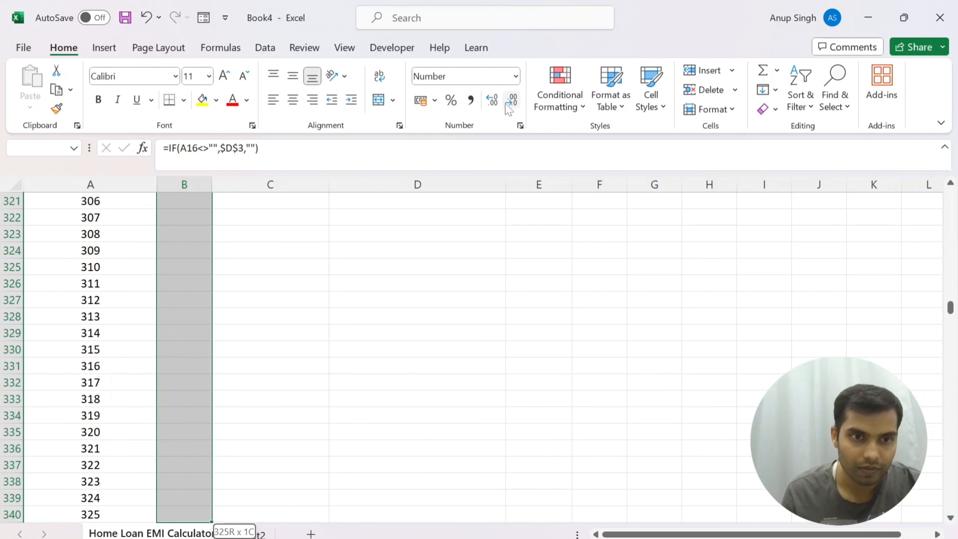
key(shift+Up)
key(shift+Up)
key(shift+Up)
key(shift+Up)
key(shift+Up)
key(shift+Up)
key(shift+Up)
key(shift+Up)
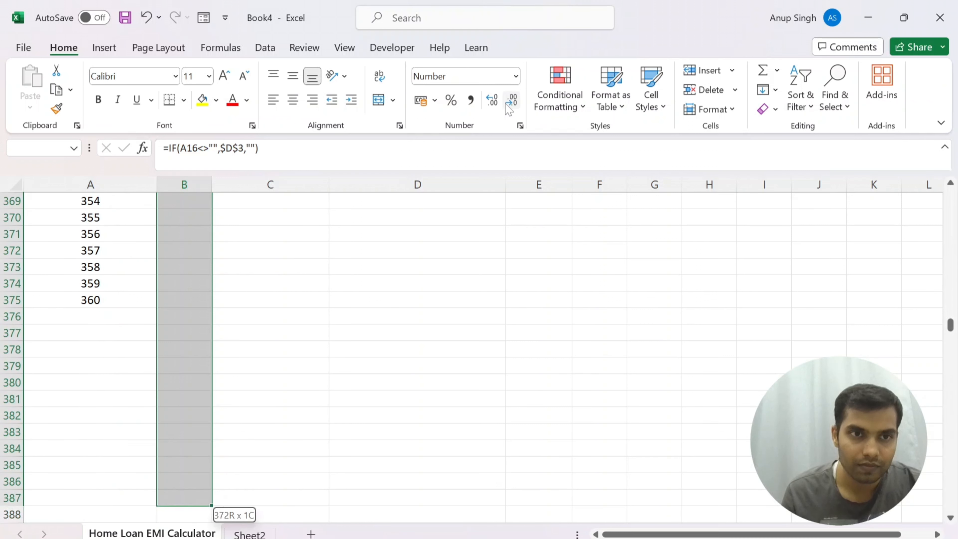
key(ctrl+d)
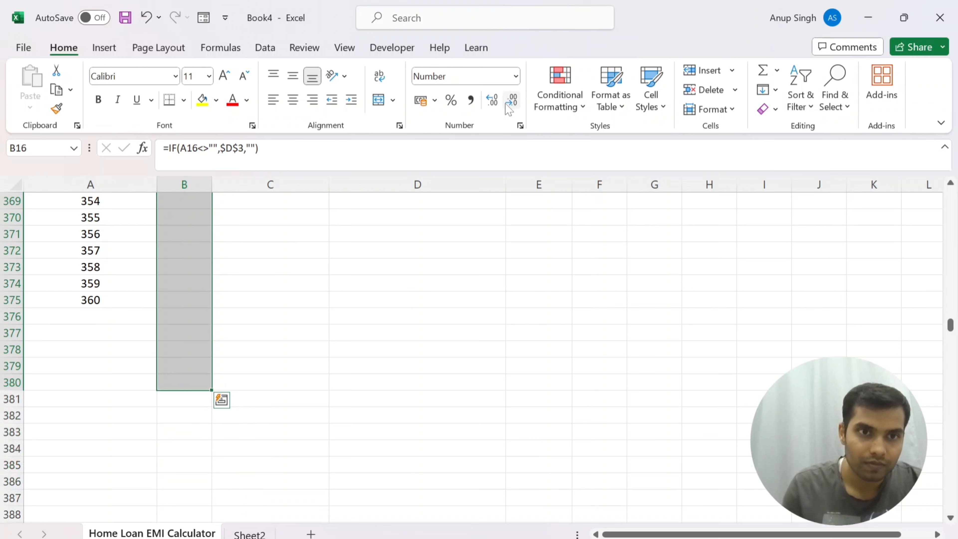
key(Up)
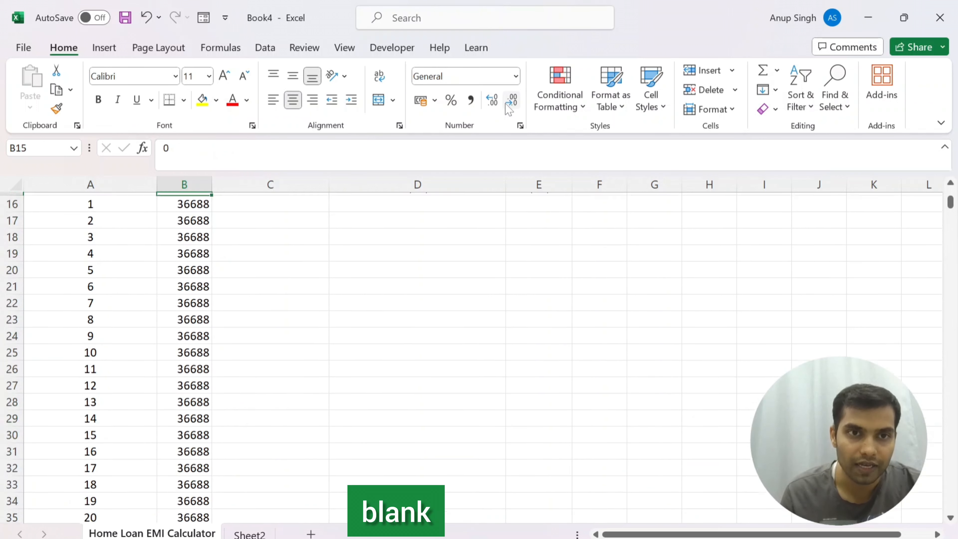
key(Down)
key(Up)
key(Up)
key(Up)
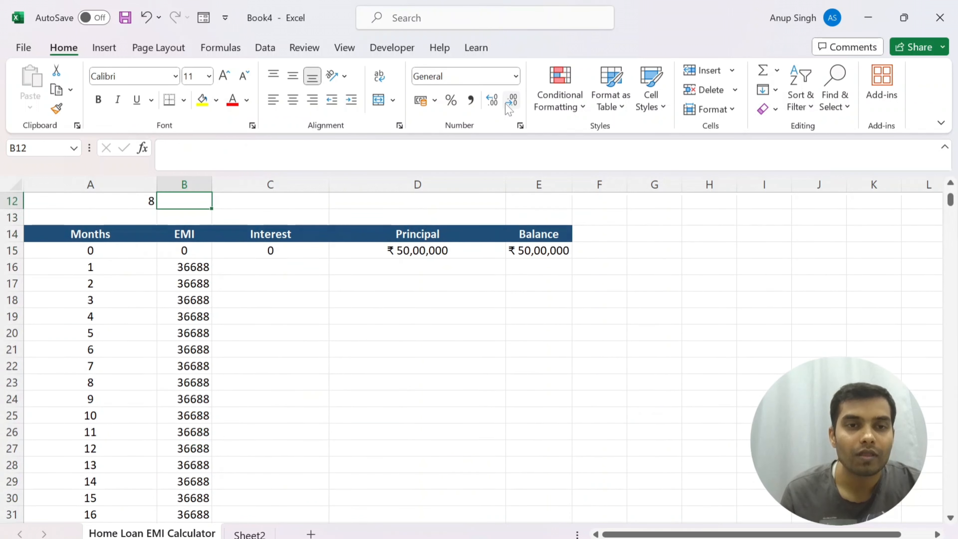
- Apply the comma number style without decimal places to the EMI values in B16:B380
key(Up)
key(Up)
key(Up)
key(Up)
key(Up)
key(Up)
key(Up)
key(Up)
key(Up)
key(Down)
key(Down)
key(Down)
key(Down)
key(Down)
key(Down)
key(Down)
key(Down)
key(Down)
key(Down)
key(Down)
key(Down)
key(ctrl+shift+Down)
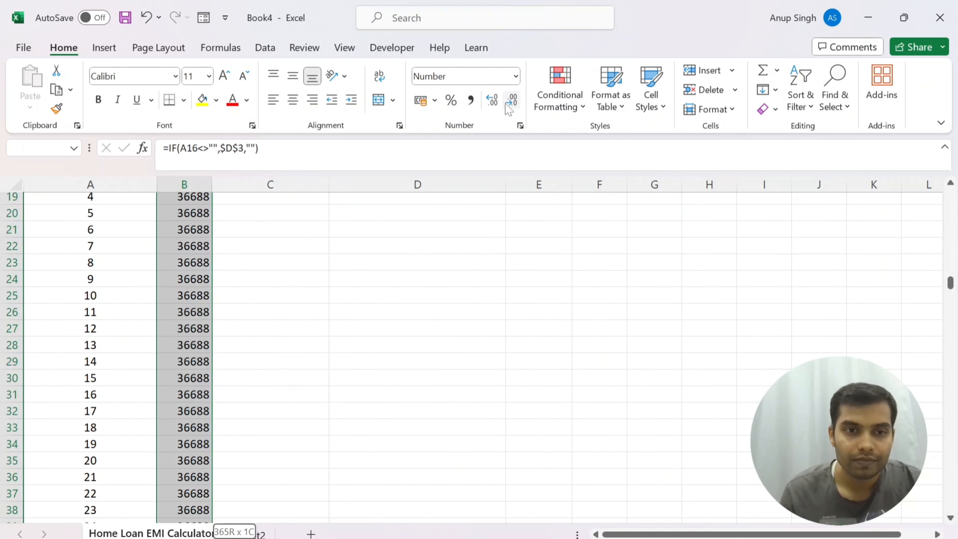
text(k)
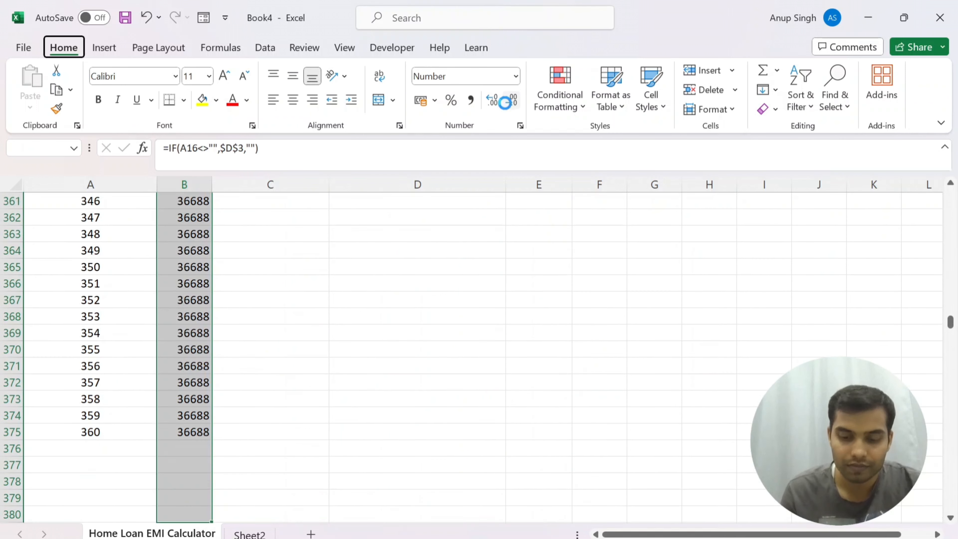
text(lk)
key(Escape)
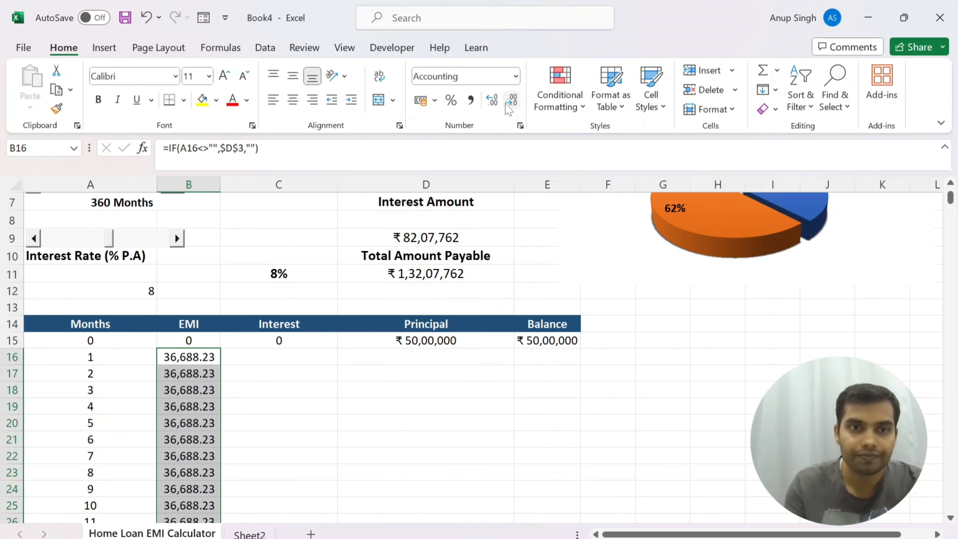
click(512, 100)
click(512, 99)
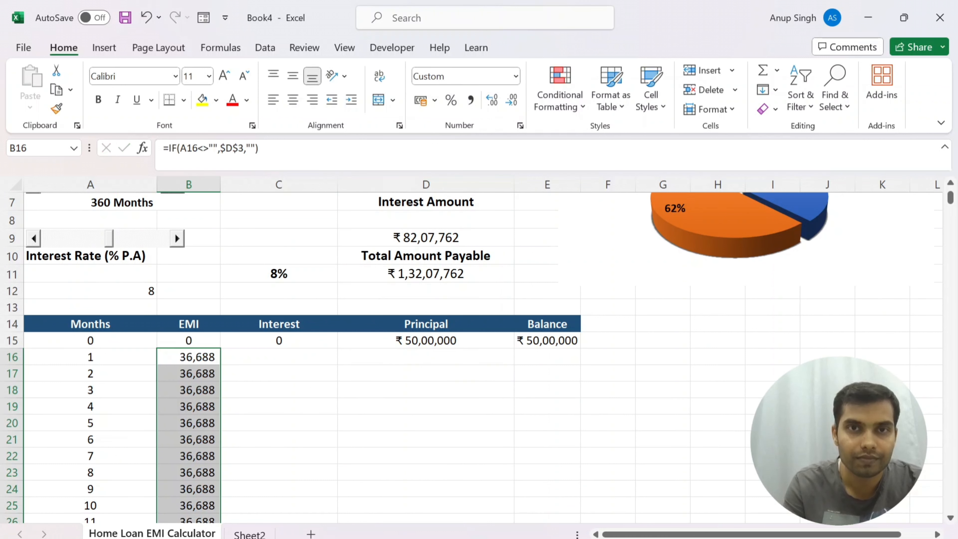
- Format the selected EMI values in column B as Currency with no decimal places
key(alt+h)
text(nC)
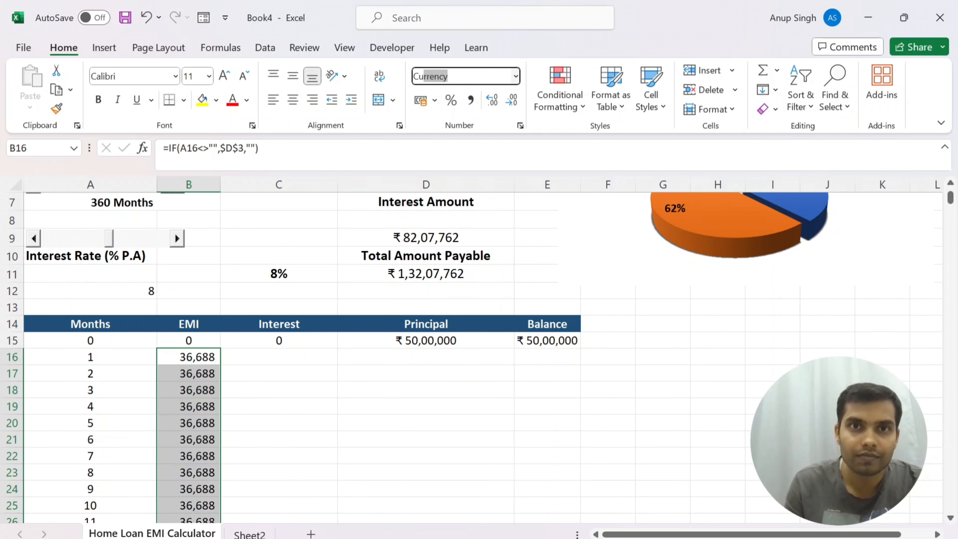
key(Return)
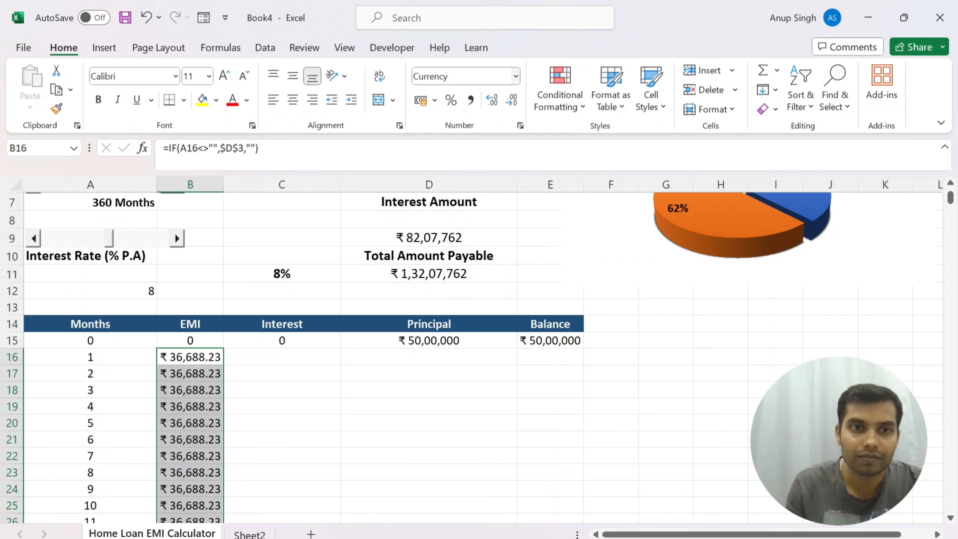
click(513, 100)
click(513, 101)
scroll(344, 393, up, 2)
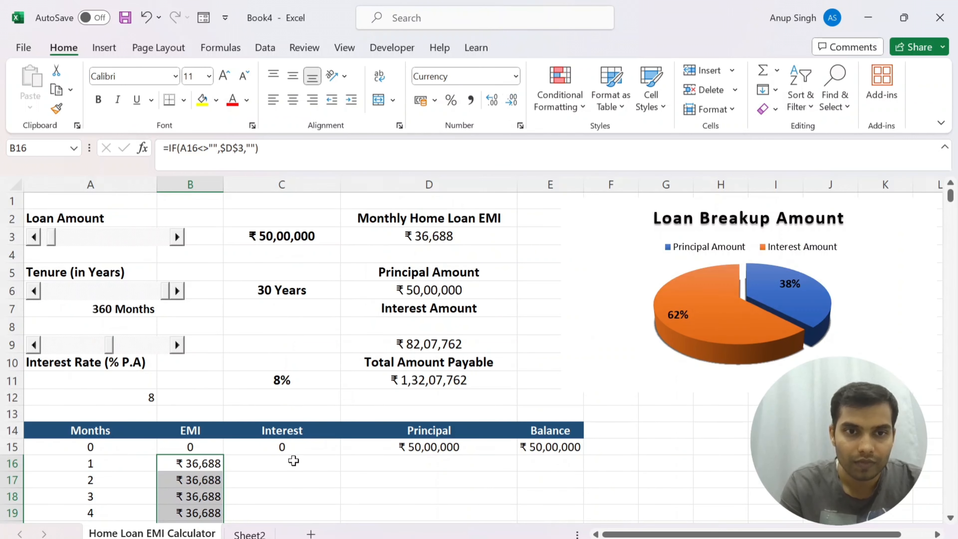
- Try to calculate the first month's interest in C16 with =IPMT($C$11/12,$A$7,A16,$E$15)
click(293, 460)
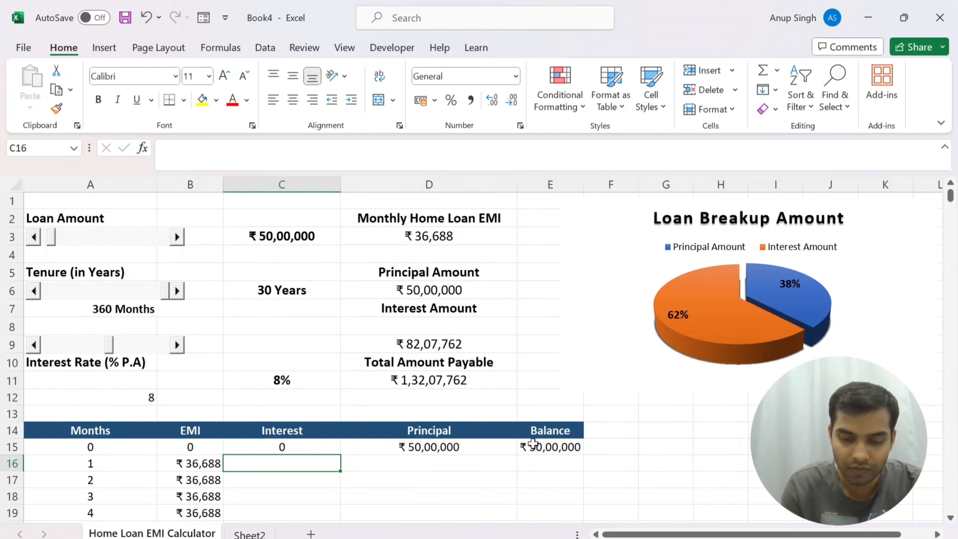
text(=ipmt)
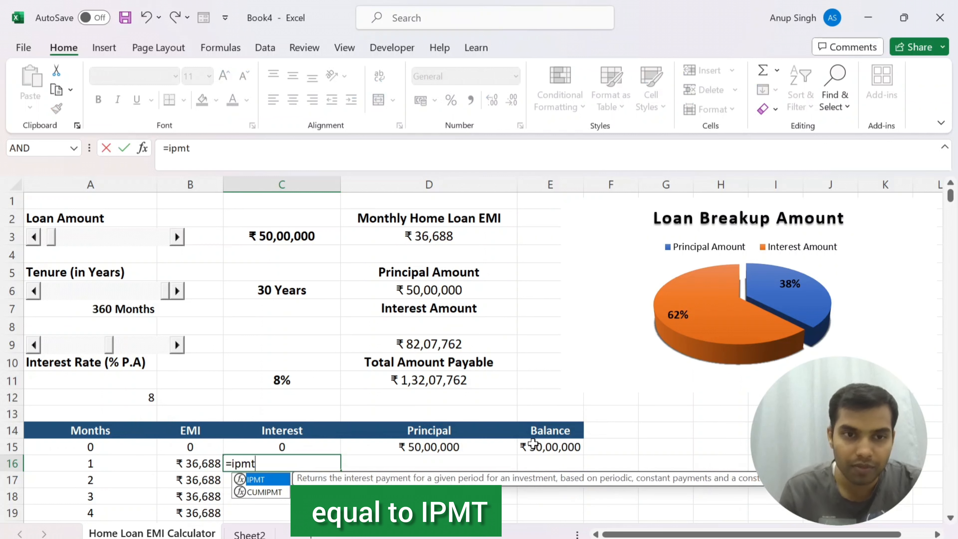
key(Tab)
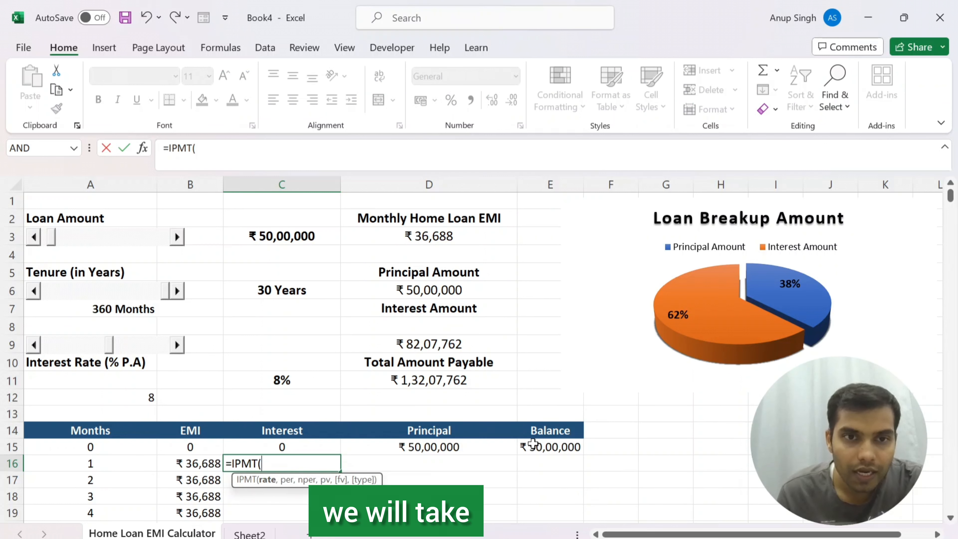
click(268, 381)
key(F4)
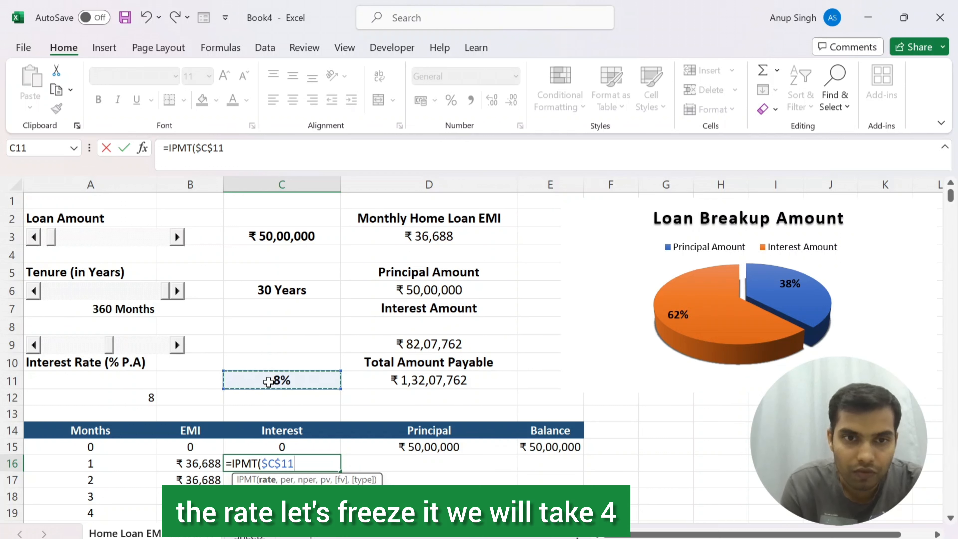
text(/12)
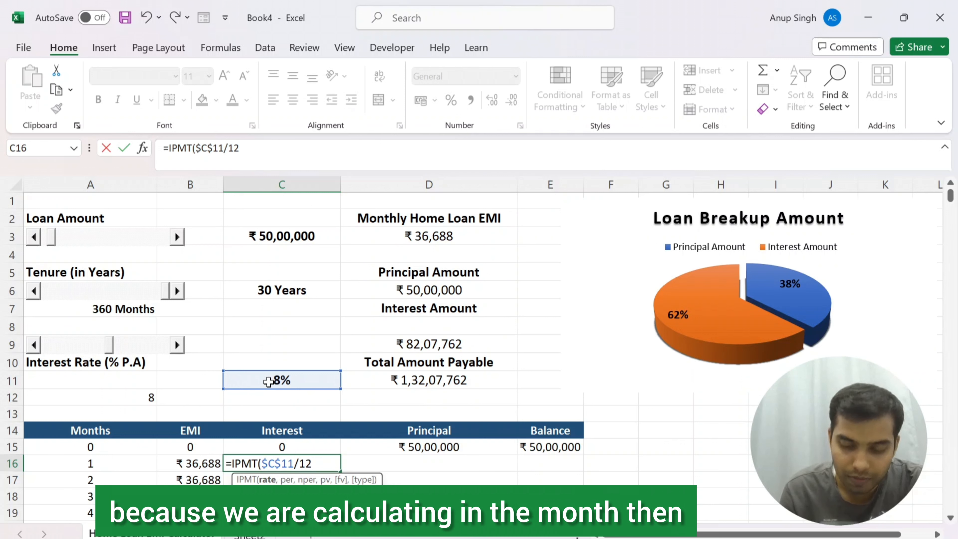
text(,)
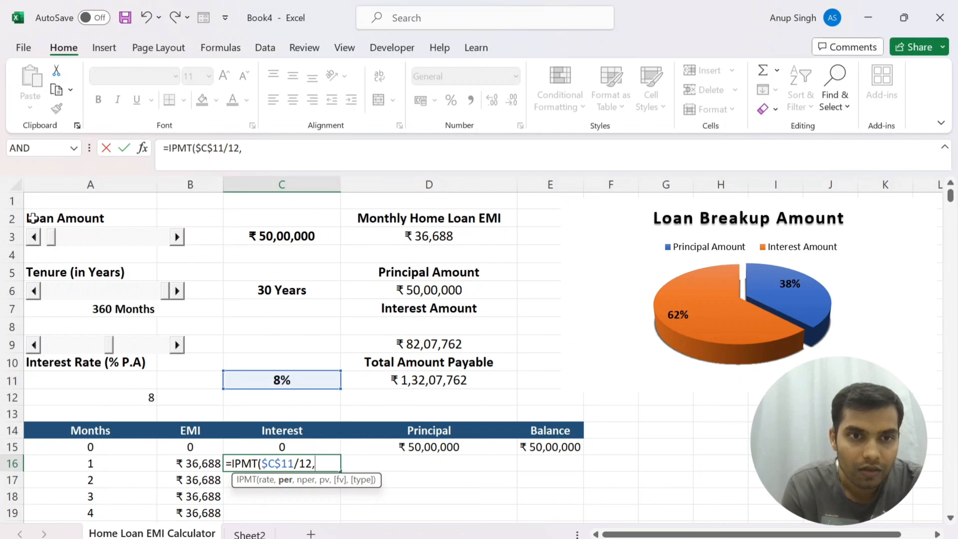
click(122, 308)
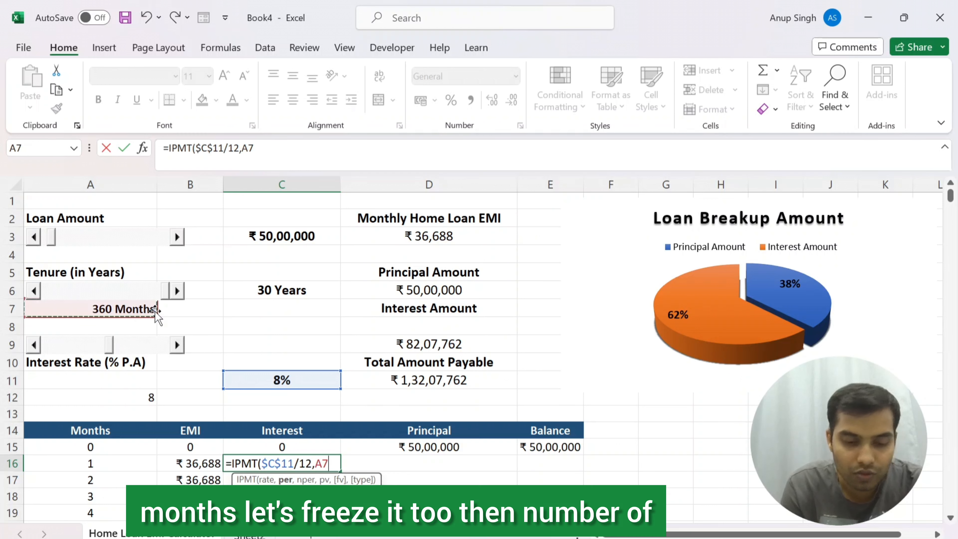
key(F4)
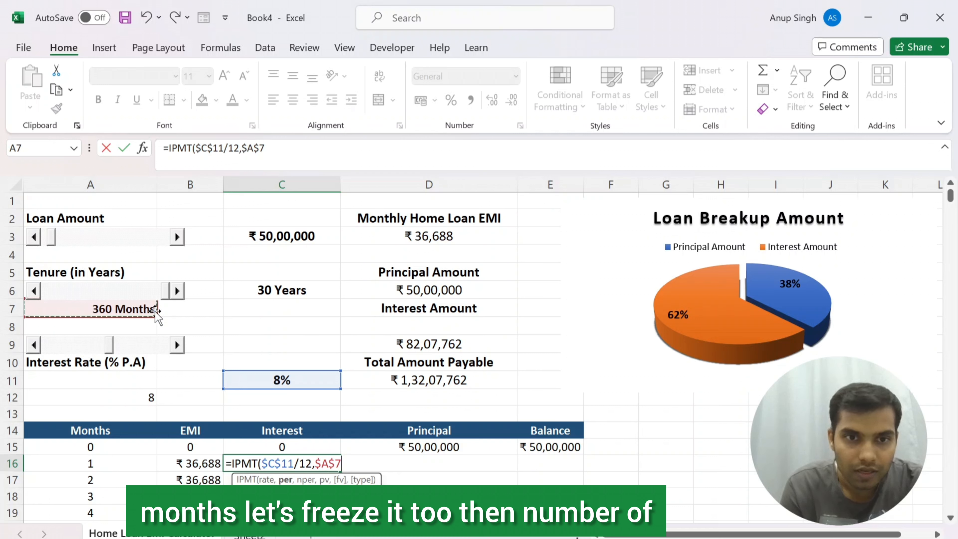
text(,)
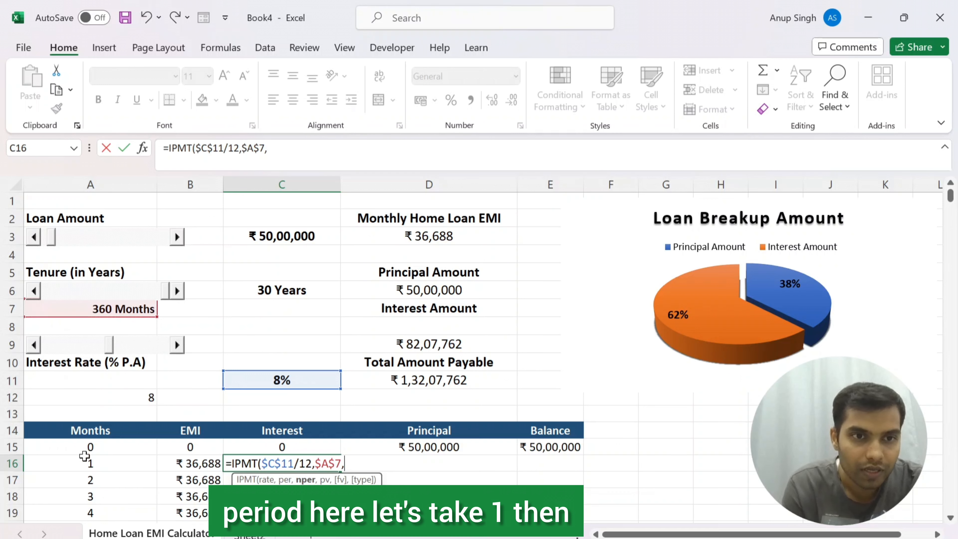
click(90, 464)
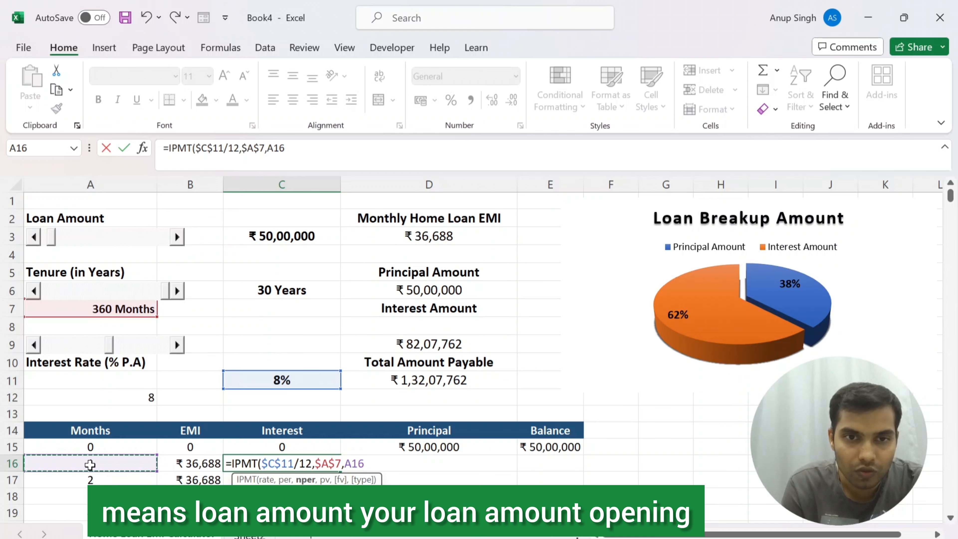
text(,)
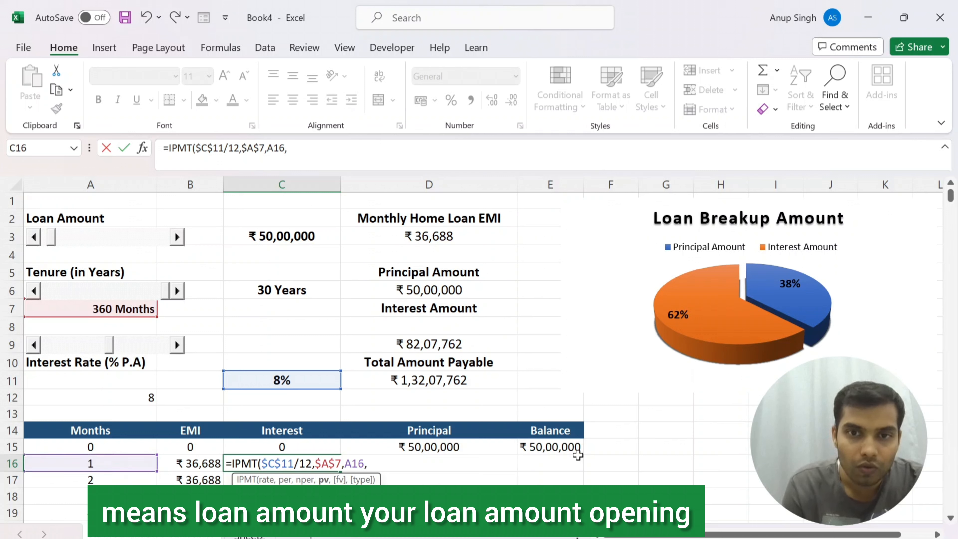
click(564, 449)
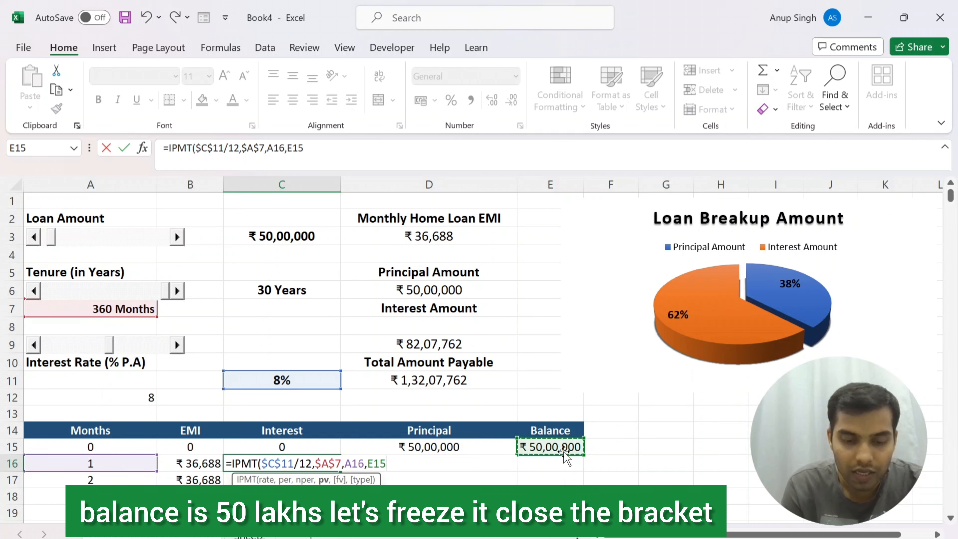
key(F4)
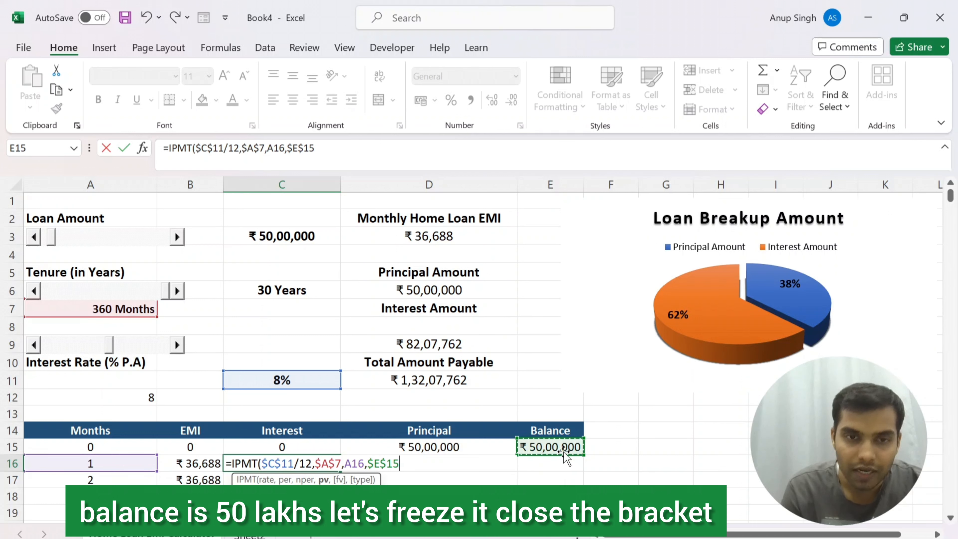
text())
key(Return)
key(Up)
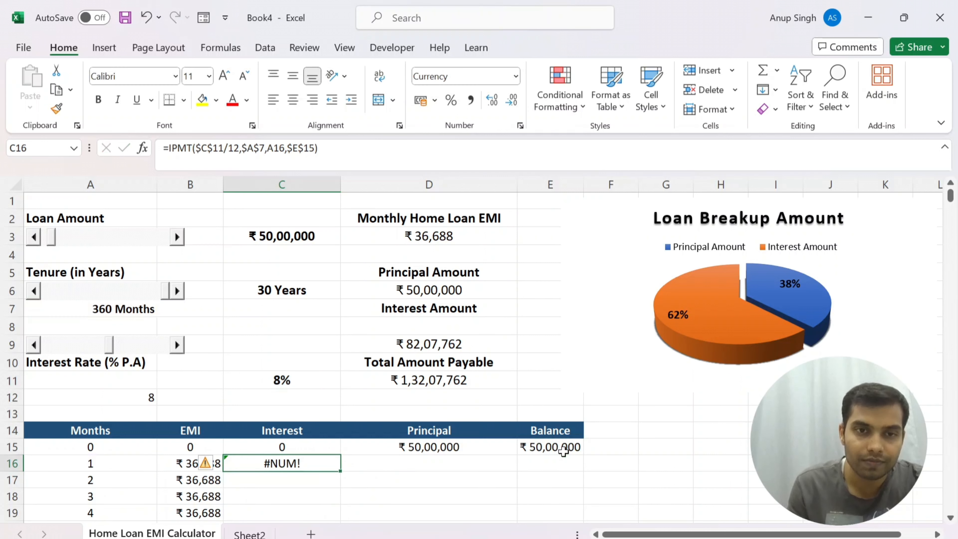
- Inspect the interest formula's arguments in C16 and clear the cell
key(F2)
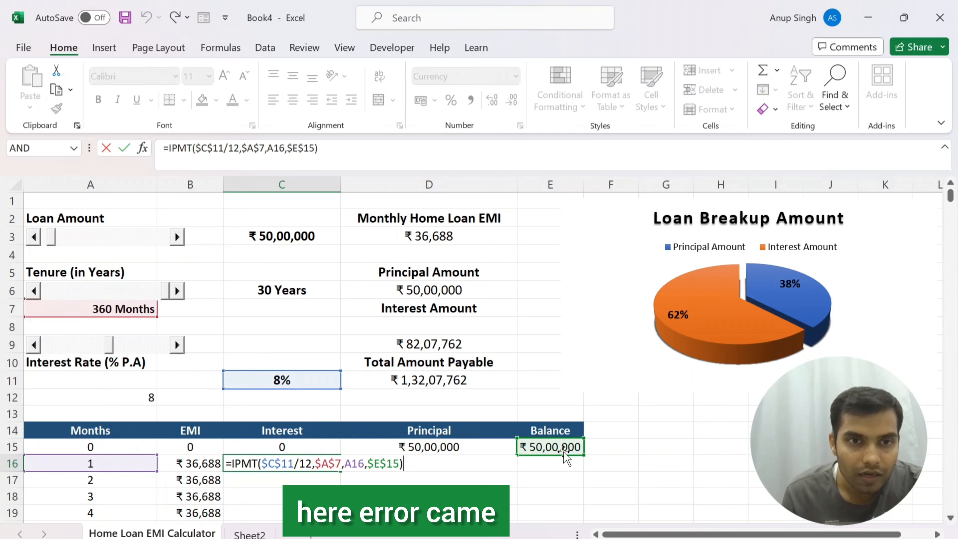
key(Escape)
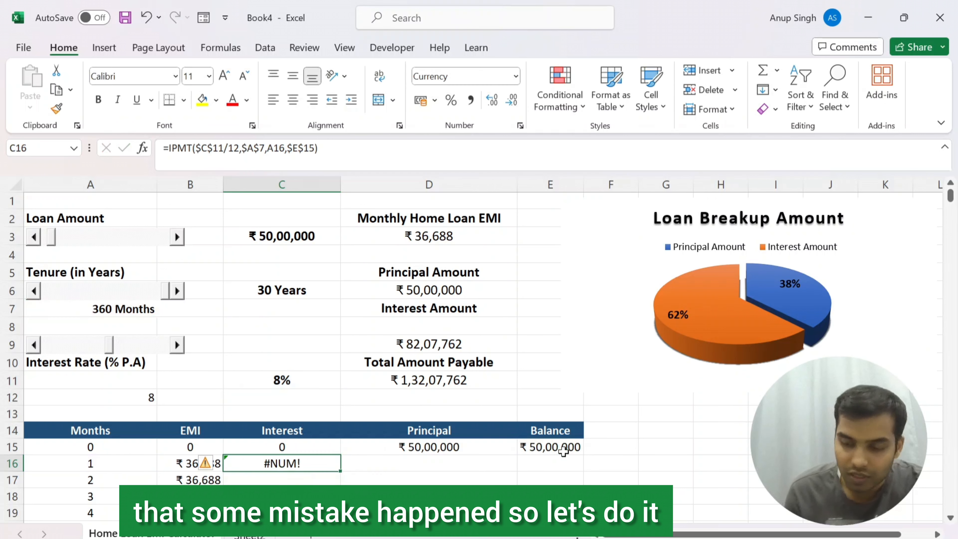
key(Delete)
- Calculate the first month's interest in C16 with =IPMT($C$11/12,A16,$A$7,$E$15), accepting the suggested typo correction
text(=)
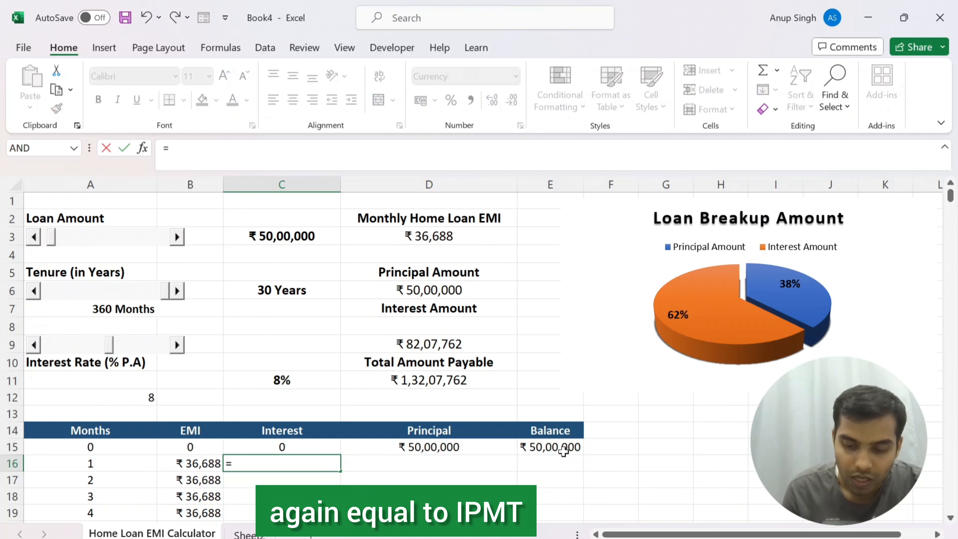
text(ipmt)
key(Tab)
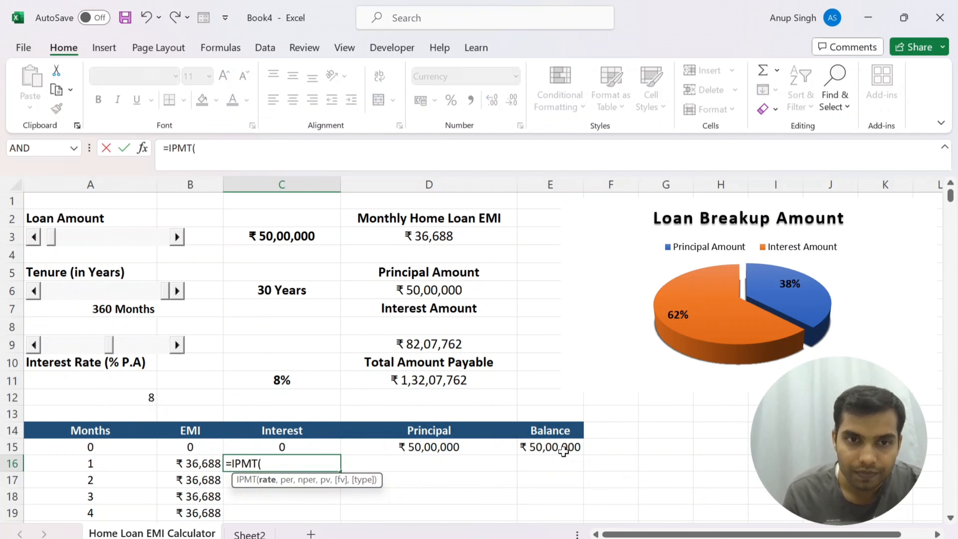
click(277, 380)
key(F4)
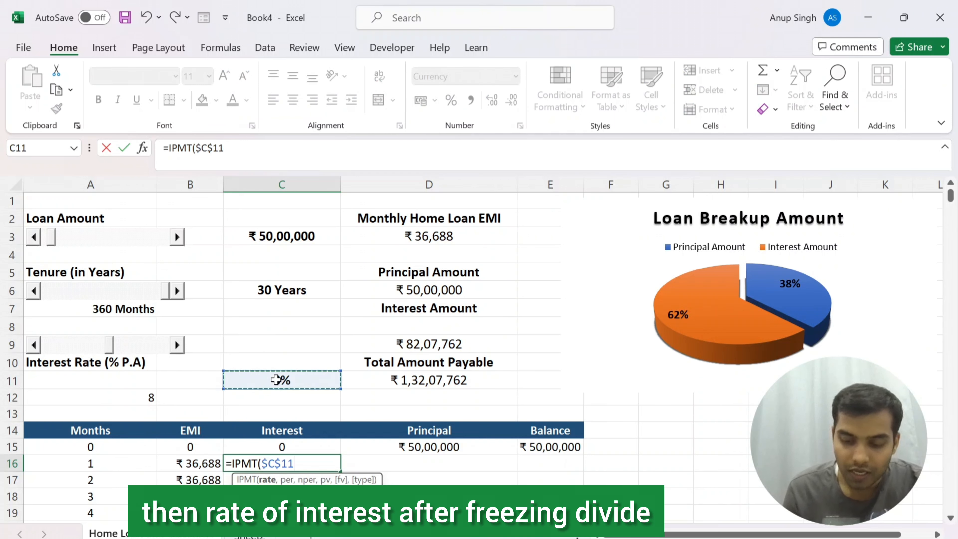
text(/12)
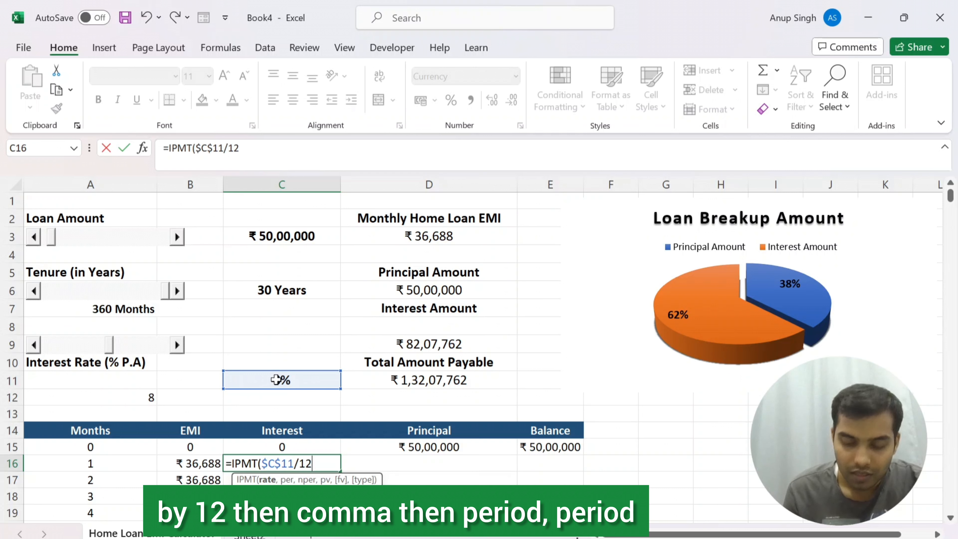
text(,)
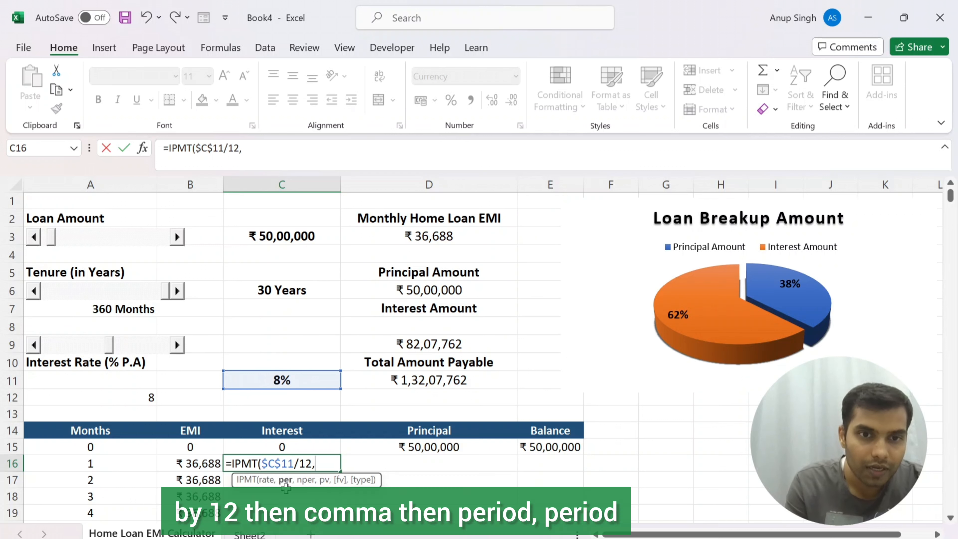
click(108, 464)
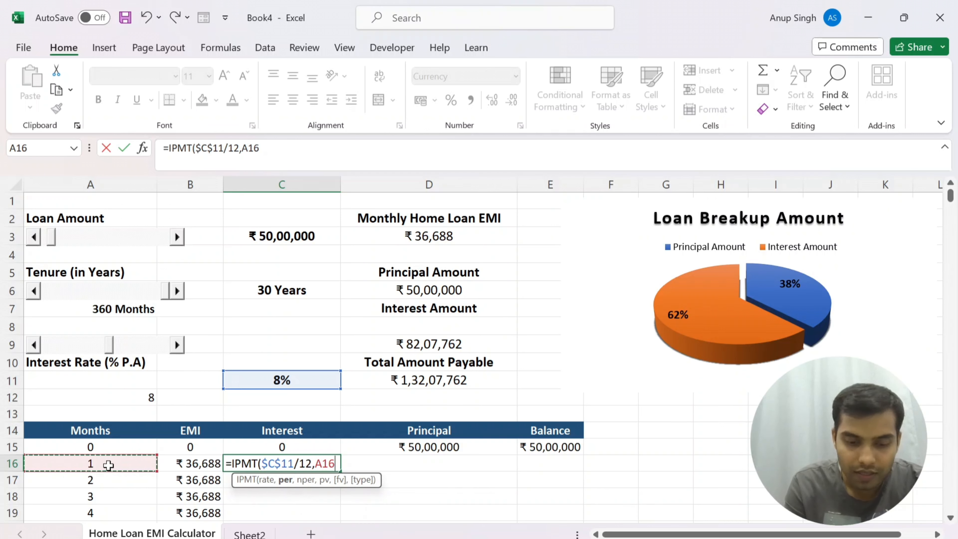
text(,)
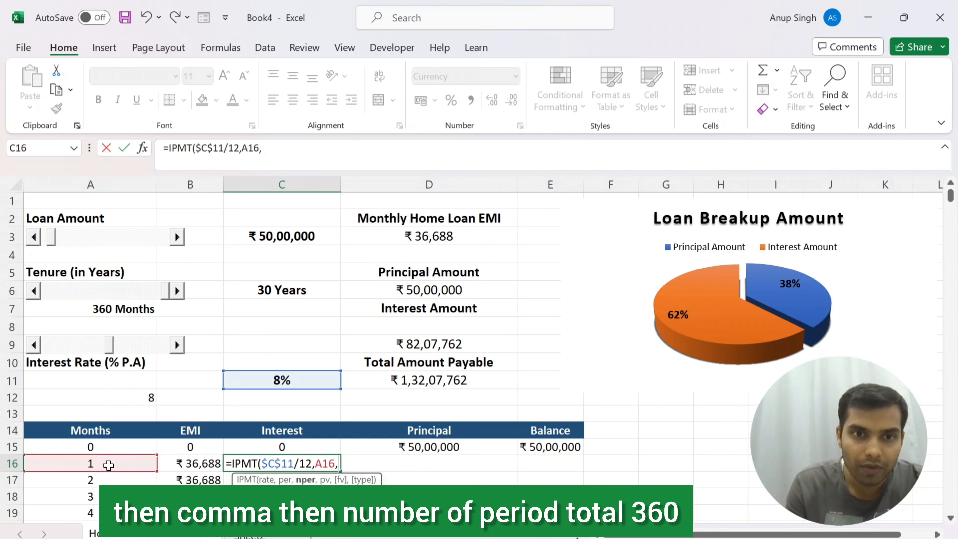
click(119, 311)
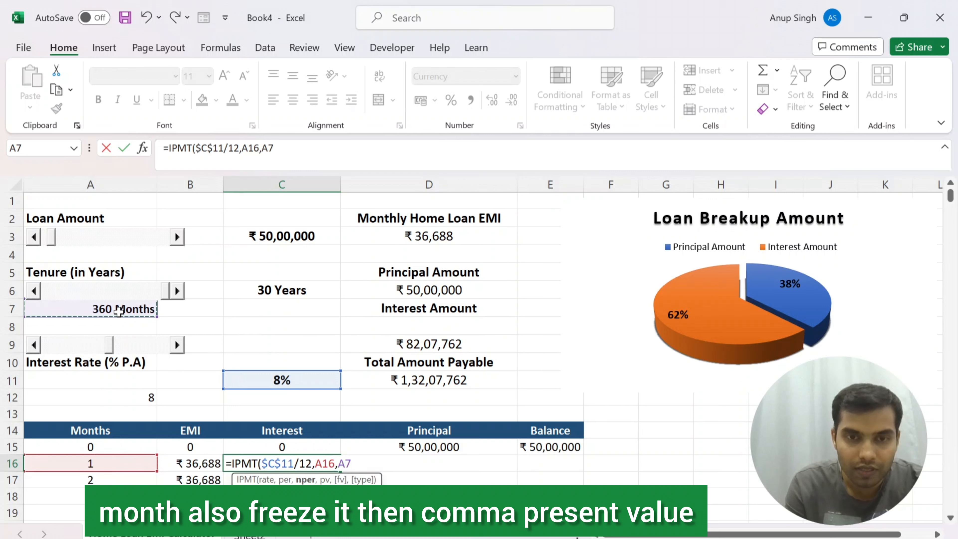
key(F4)
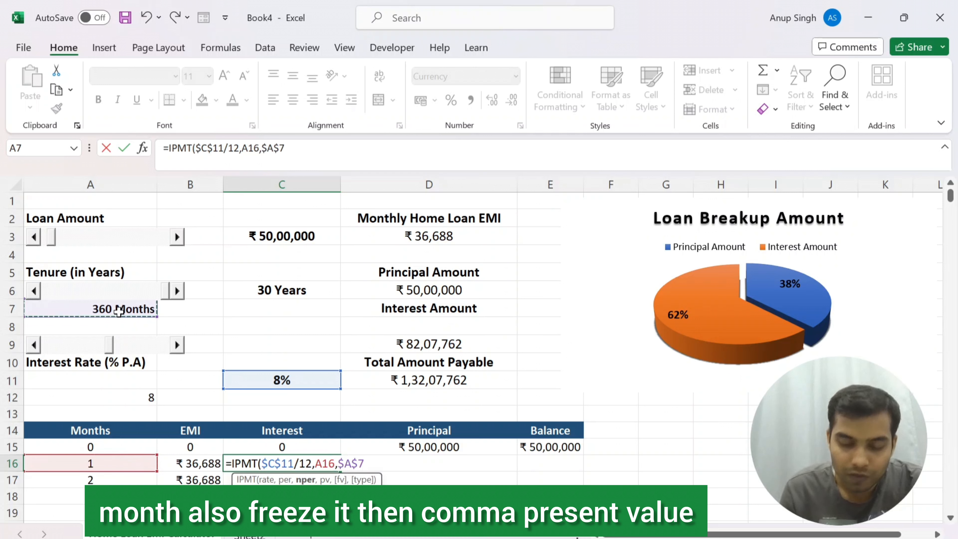
text(,)
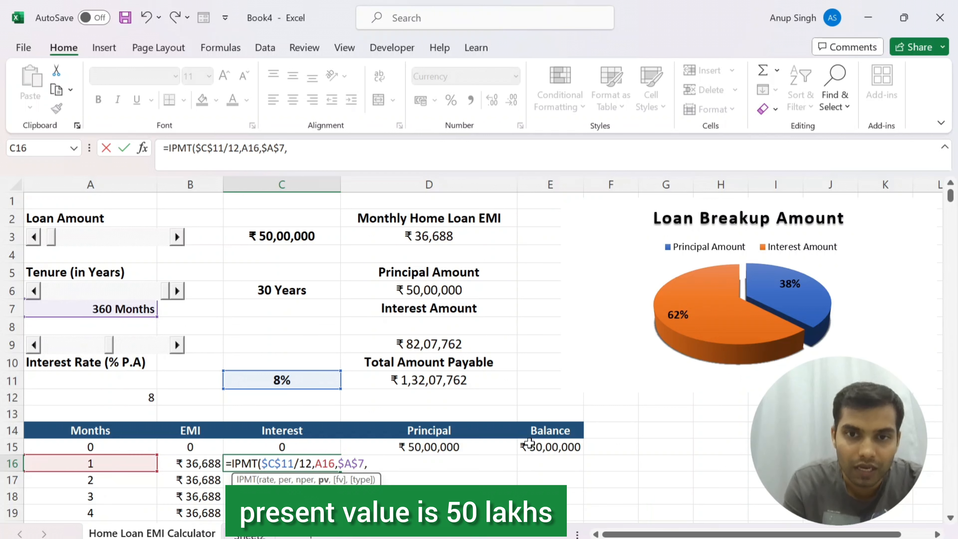
click(539, 445)
key(F4)
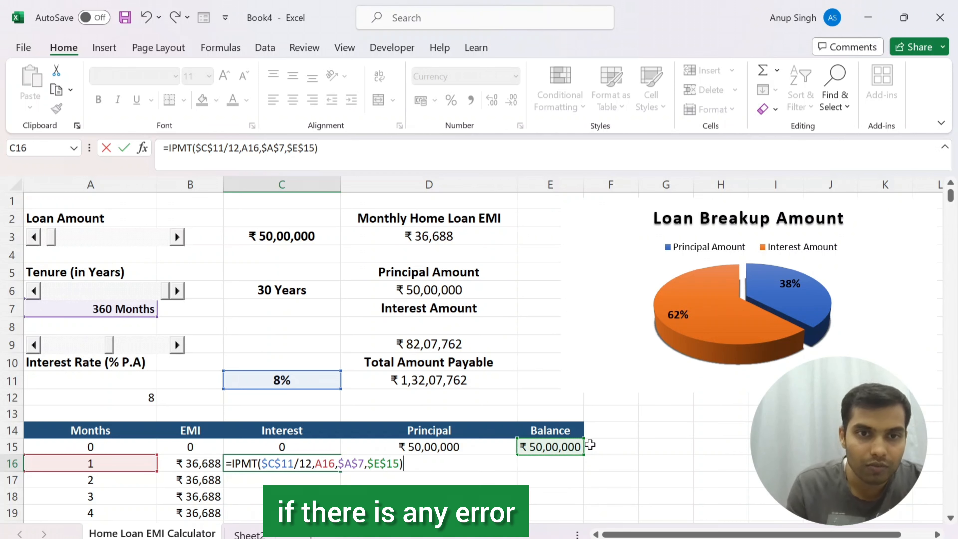
key(Return)
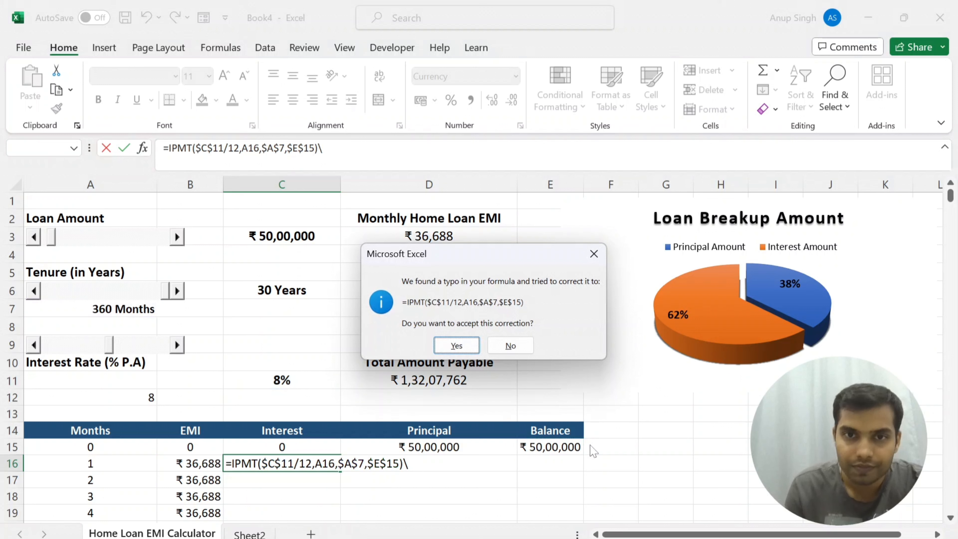
click(456, 345)
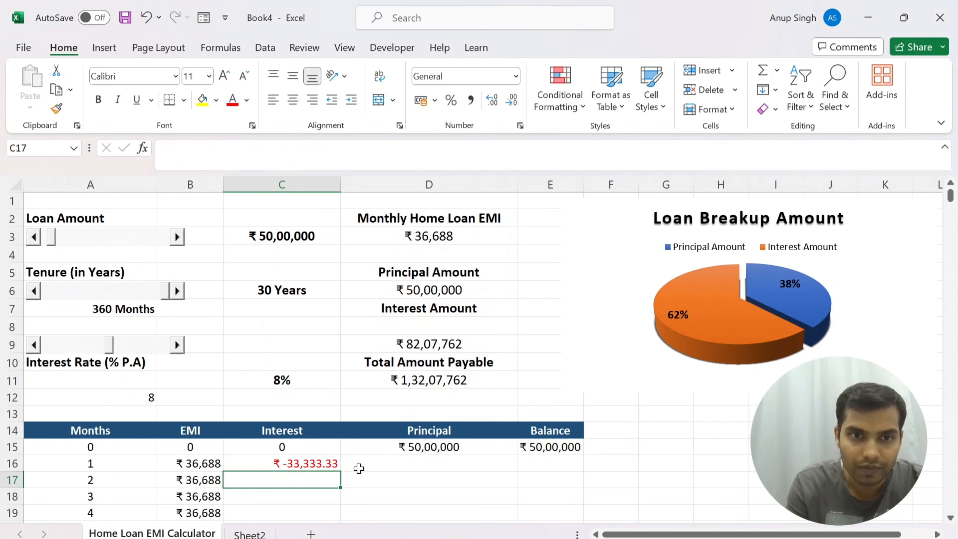
- Change the present value in C16's interest formula to -$E$15 and display the result without decimal places
click(321, 467)
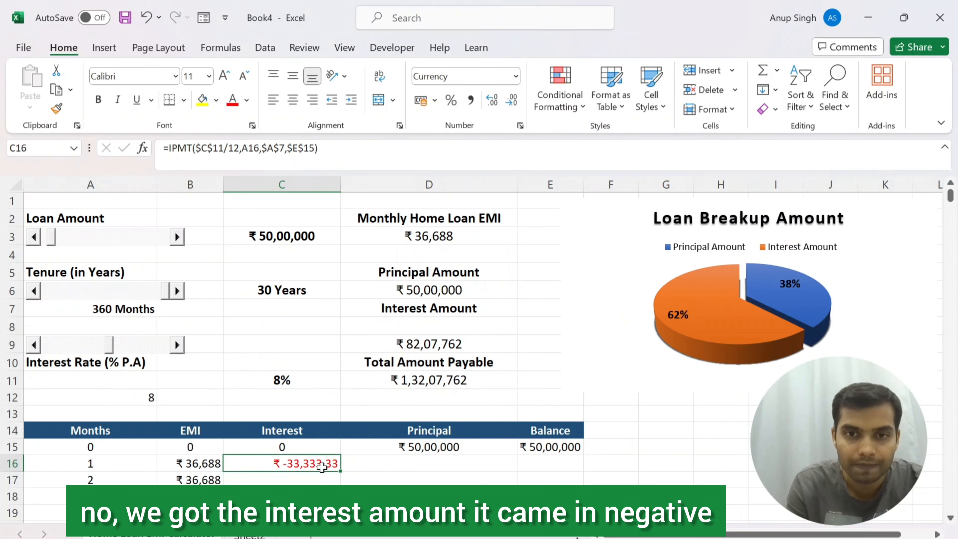
double_click(322, 467)
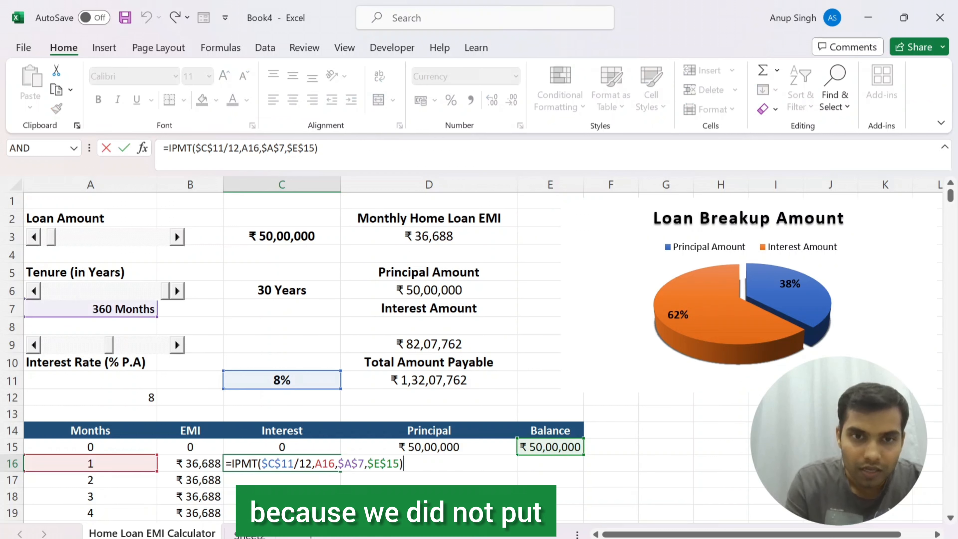
click(367, 464)
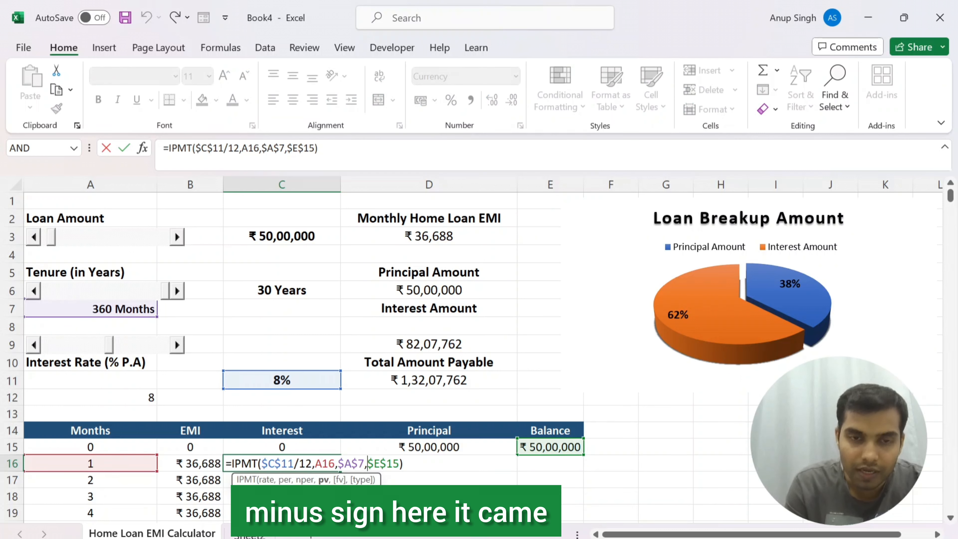
text(-)
key(Return)
key(Up)
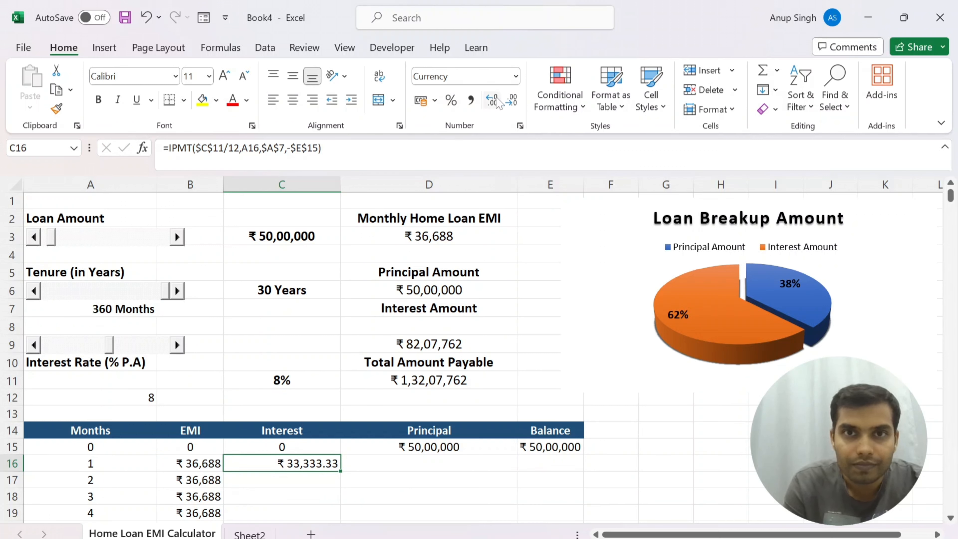
click(511, 100)
click(512, 100)
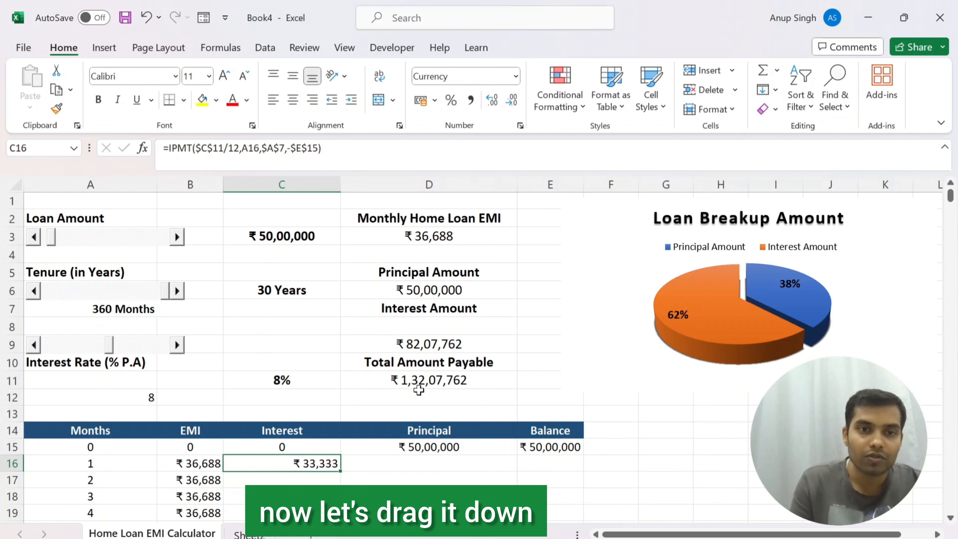
- Fill the interest formula from C16 down to month 360 in C375
key(Left)
key(ctrl+Down)
key(Up)
key(Up)
key(Up)
key(Up)
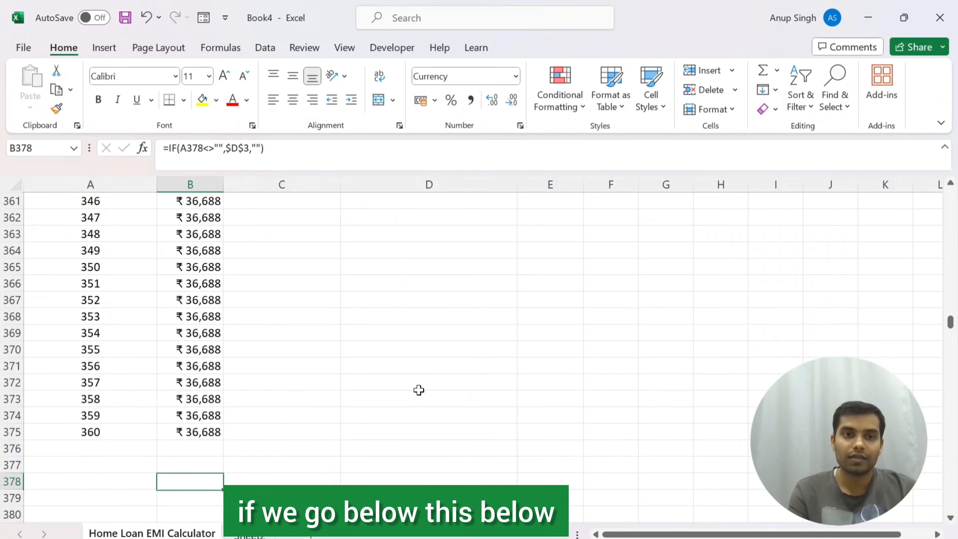
key(Right)
key(Up)
key(ctrl+shift+Up)
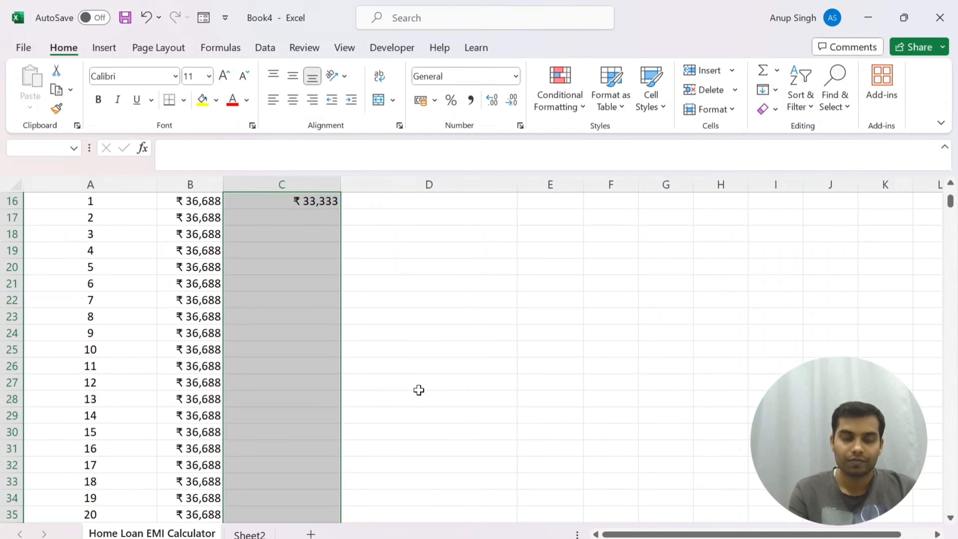
key(ctrl+d)
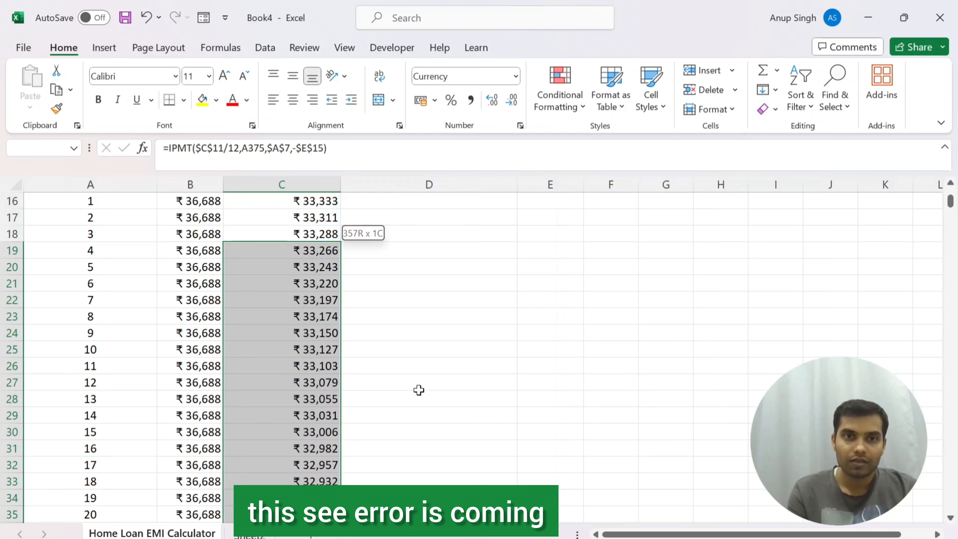
- Try to extend the interest formula from C375 to the blank-month rows through C378, and remove the extension
key(Up)
key(Down)
key(Down)
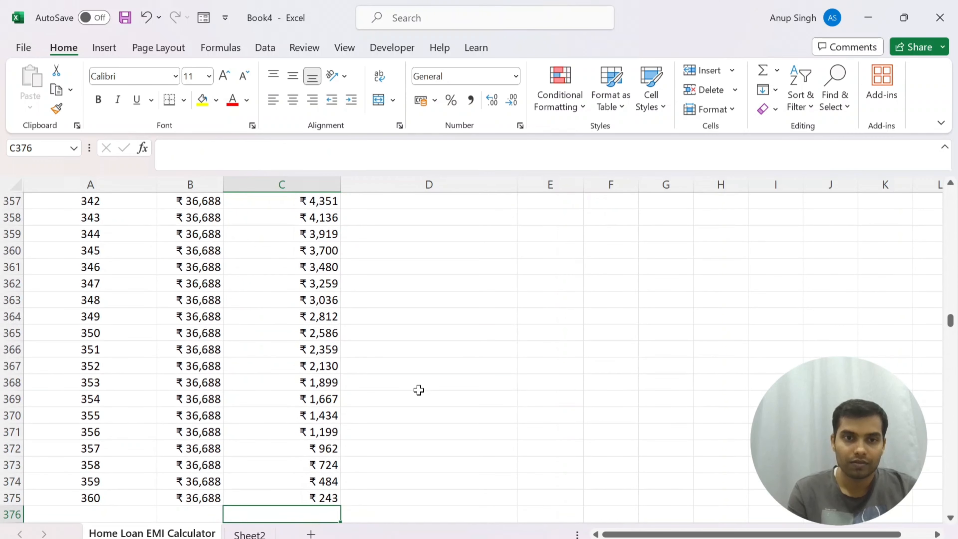
key(Up)
key(shift+Down)
key(shift+Down)
key(shift+Down)
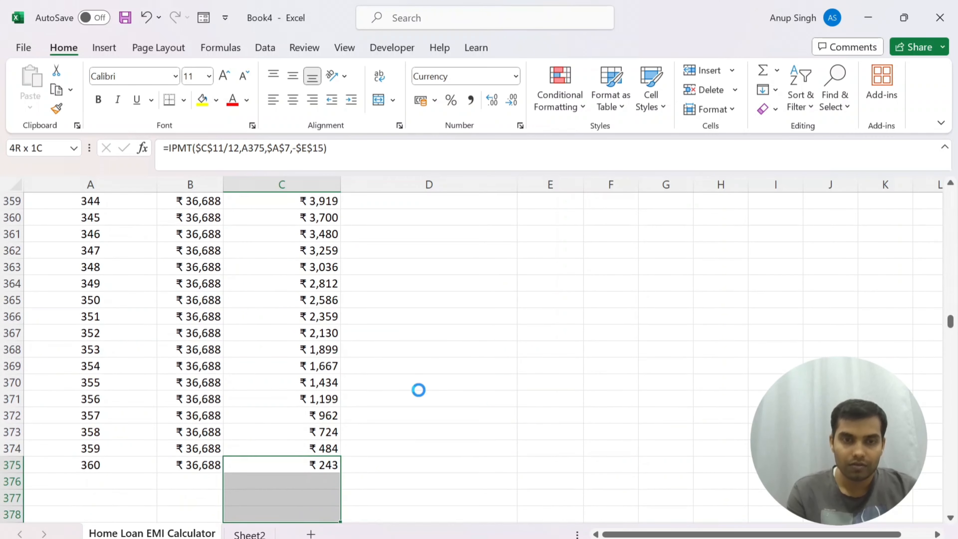
key(ctrl+d)
key(Delete)
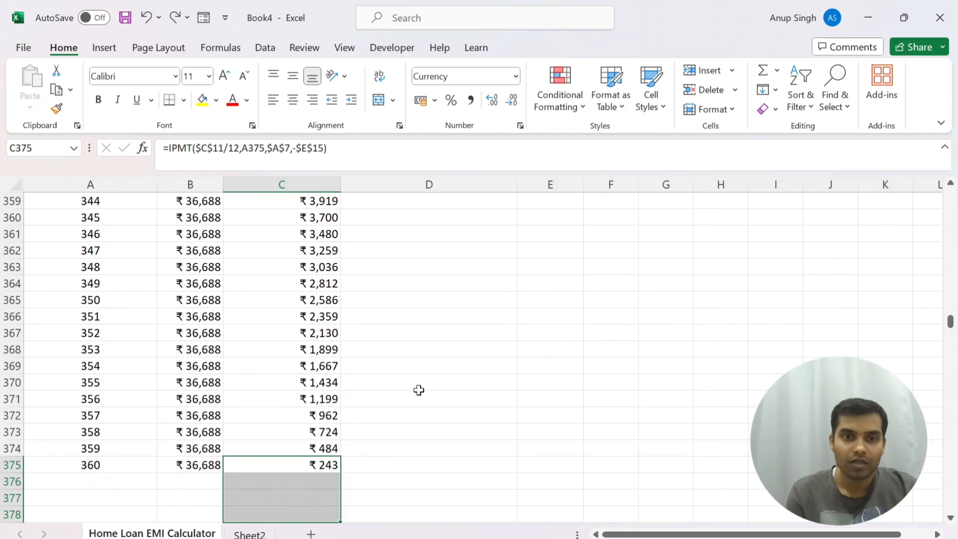
- Make C16's interest formula leave unused months blank: =IF(A16<>"",IPMT($C$11/12,A16,$A$7,-$E$15),"")
key(Up)
key(ctrl+Up)
key(Down)
key(Down)
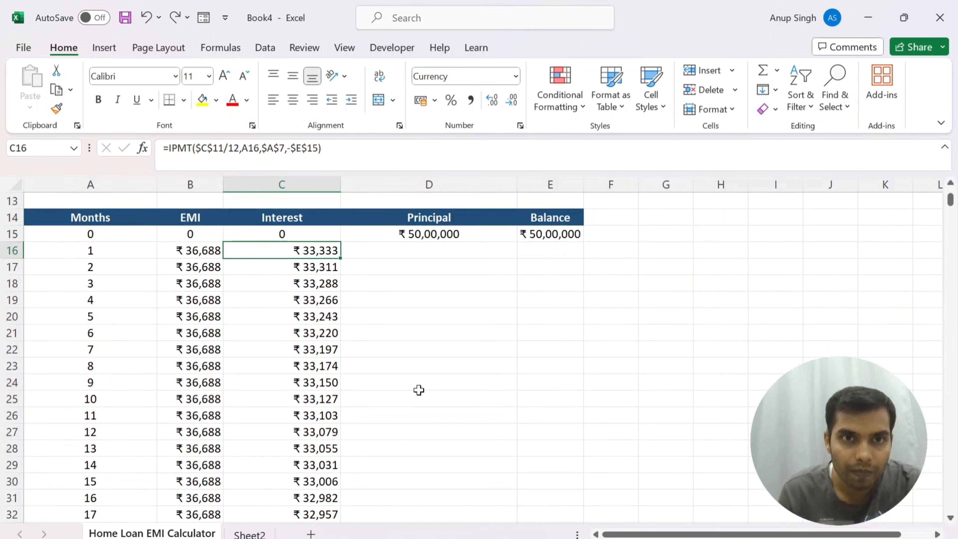
key(F2)
key(Left)
key(Left)
key(Left)
key(Left)
key(Left)
key(Left)
key(Left)
key(Left)
key(Left)
key(Left)
key(Left)
key(Left)
key(Left)
key(Left)
key(Left)
key(Left)
key(Left)
key(Left)
key(Left)
key(Left)
key(Left)
key(Left)
key(Left)
key(Left)
key(Left)
key(Left)
key(Left)
key(Left)
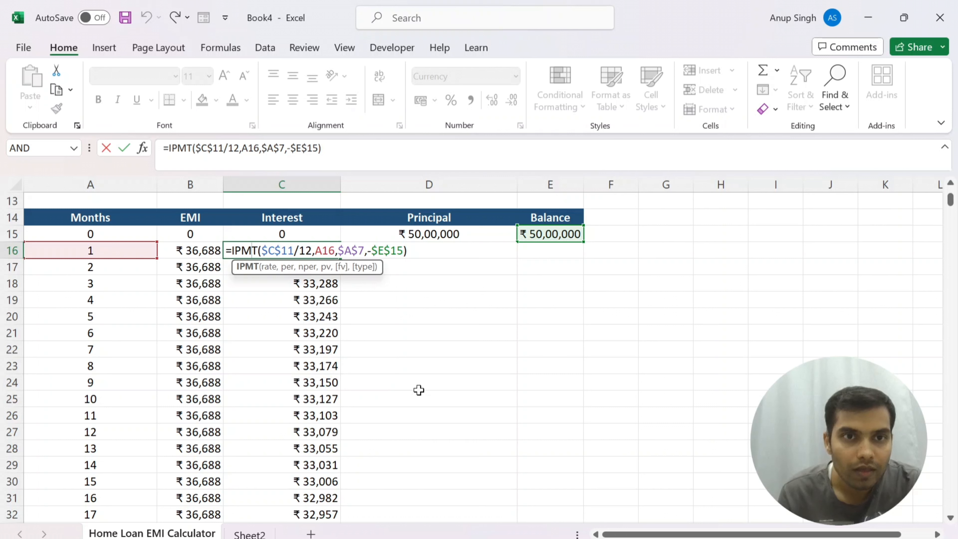
key(Left)
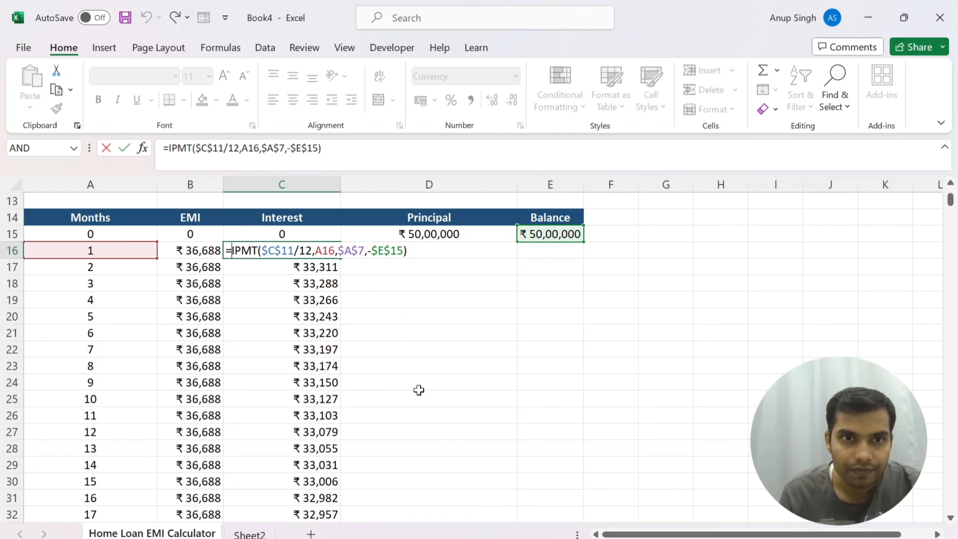
text(=if)
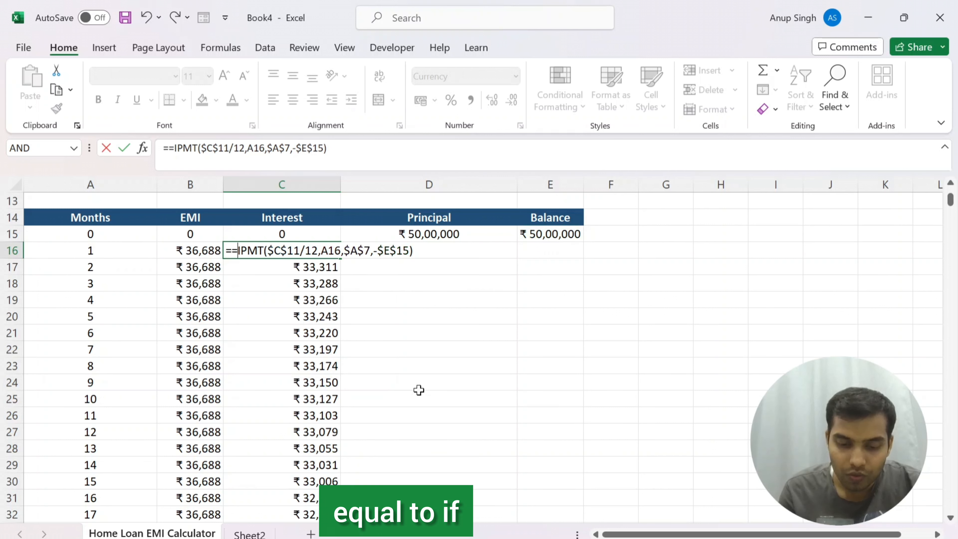
text(()
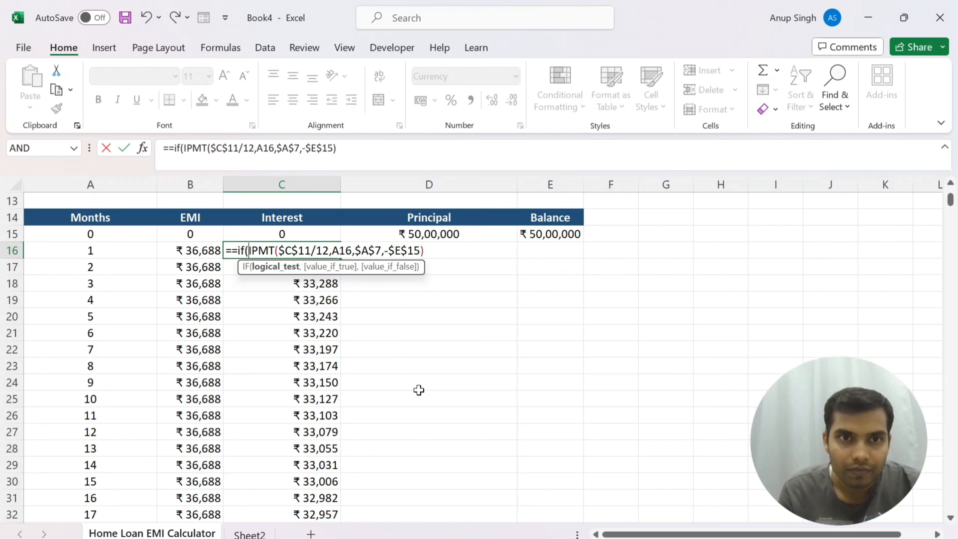
key(Left)
key(Left)
key(Left)
key(Right)
key(Right)
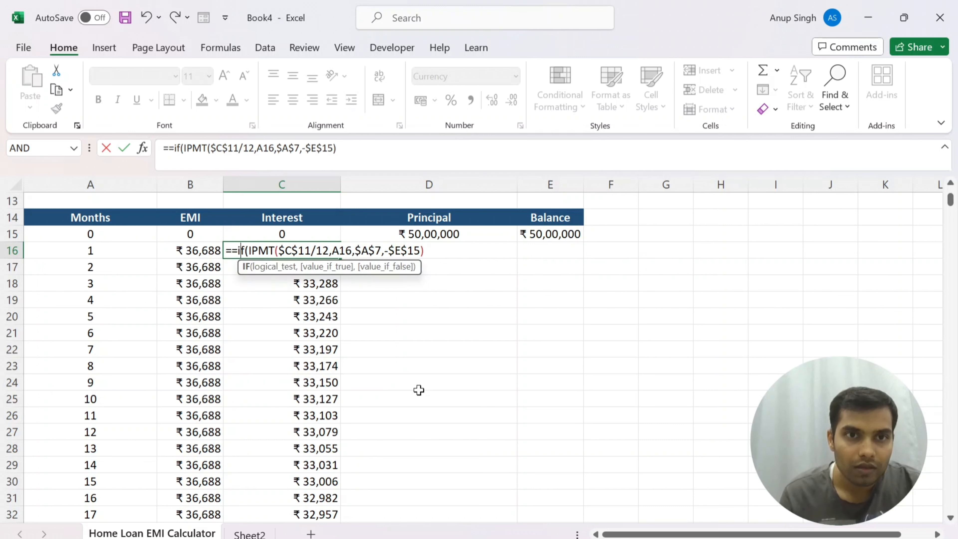
click(93, 250)
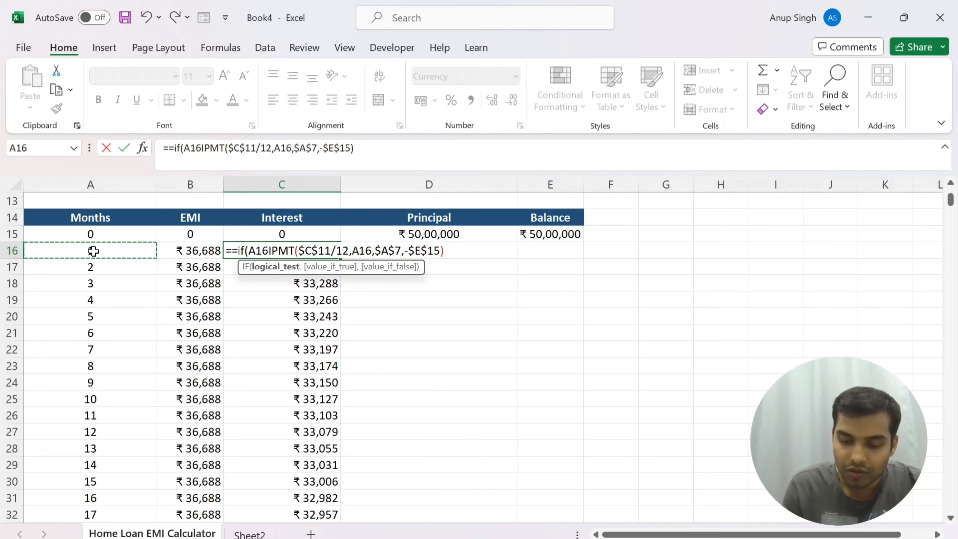
text(<>"")
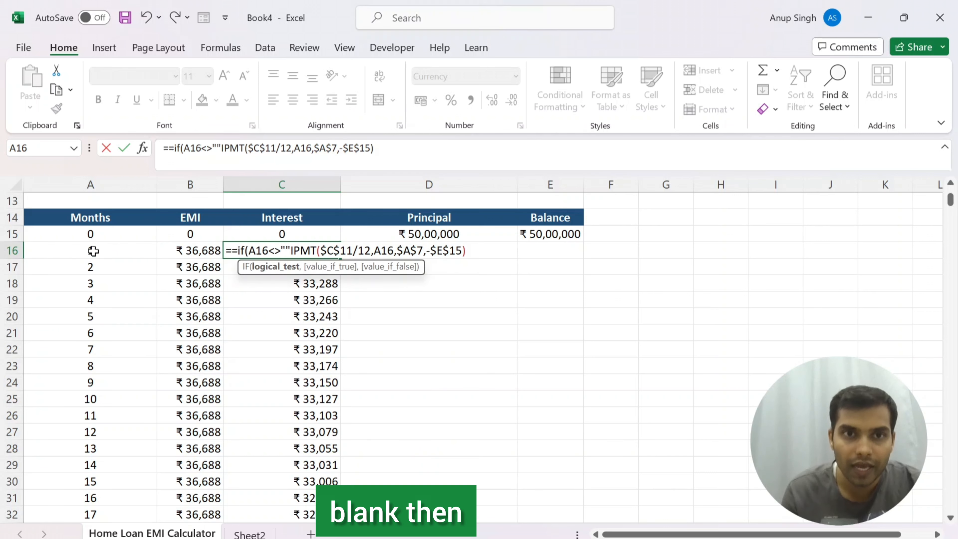
text(,)
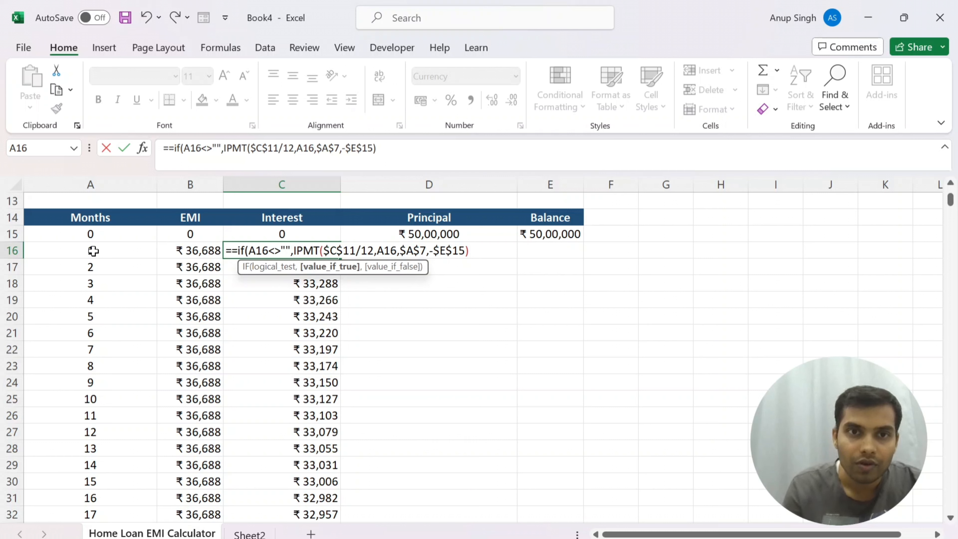
text(,)
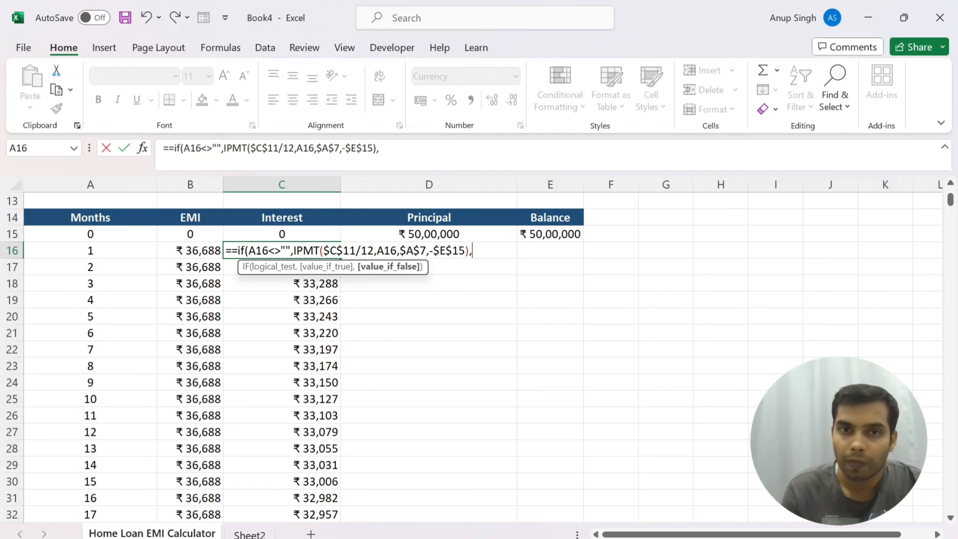
text())
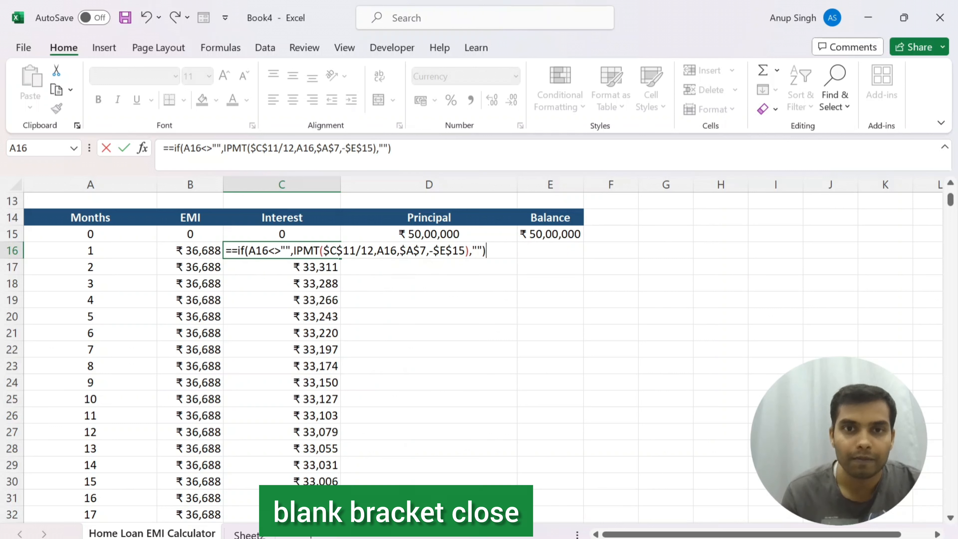
key(Return)
key(Return)
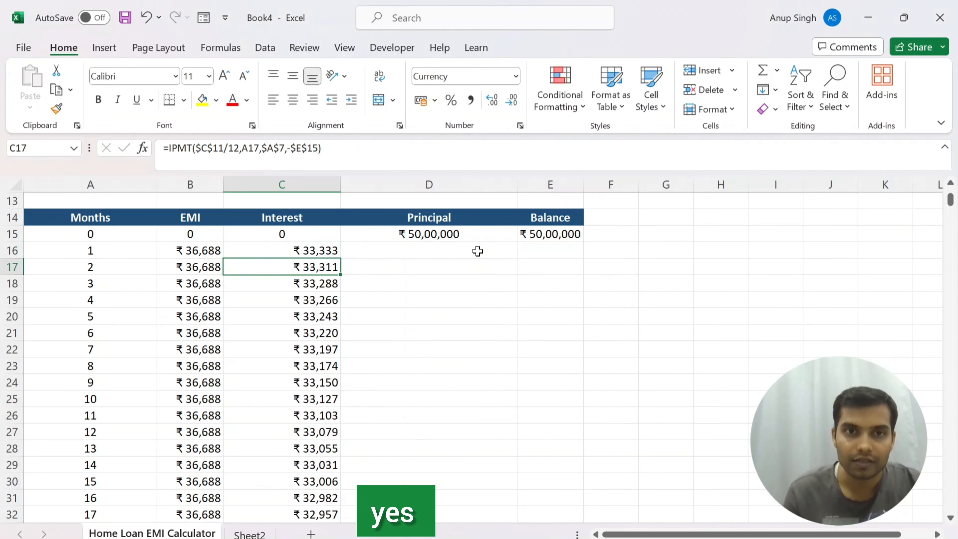
key(Up)
key(F2)
key(Escape)
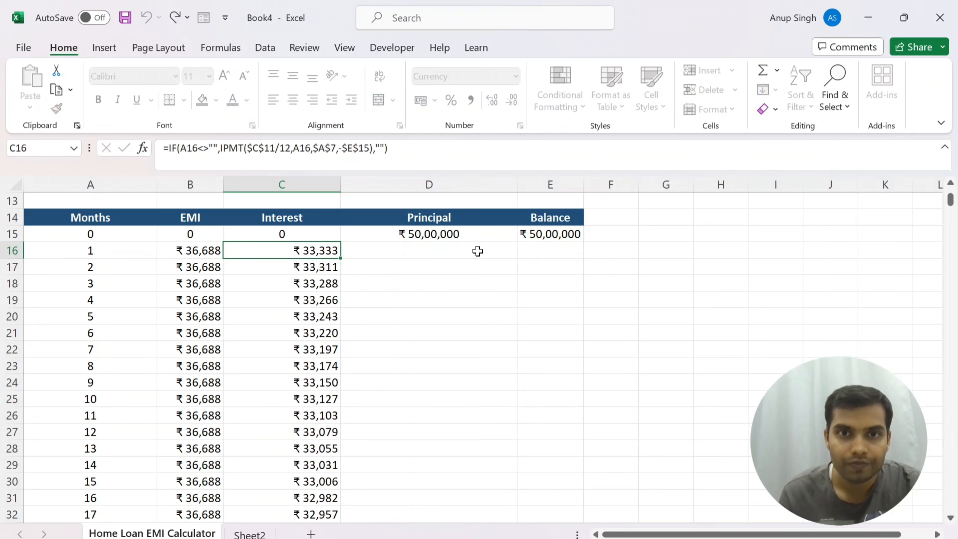
- Fill the IF-wrapped interest formula from C16 down column C, past month 360 into the blank-month rows
key(Down)
key(Up)
key(ctrl+shift+Down)
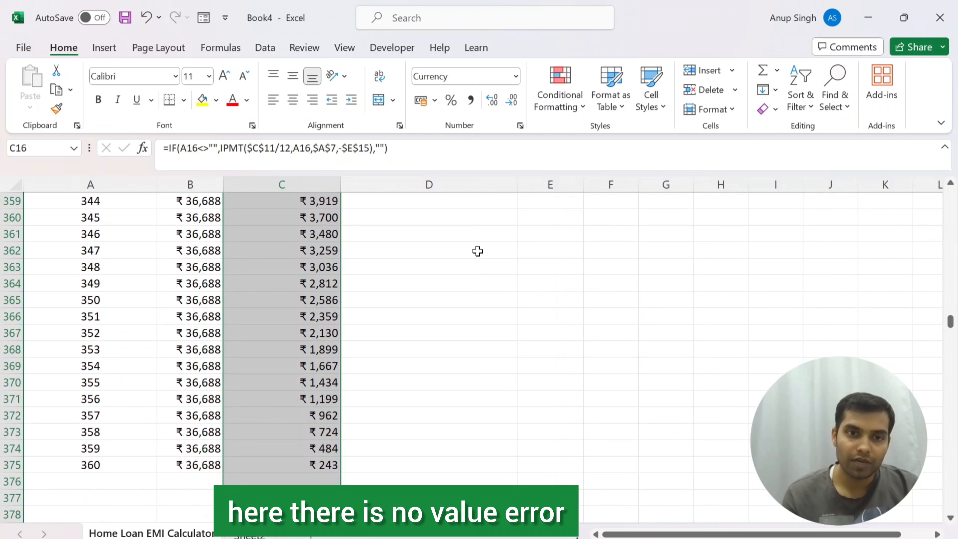
- Calculate the first month's principal repayment in D16 with =PPMT($C$11/12,A16,$A$7,-$E$15)
key(Up)
key(Up)
key(Up)
key(Up)
key(Up)
key(Up)
key(Up)
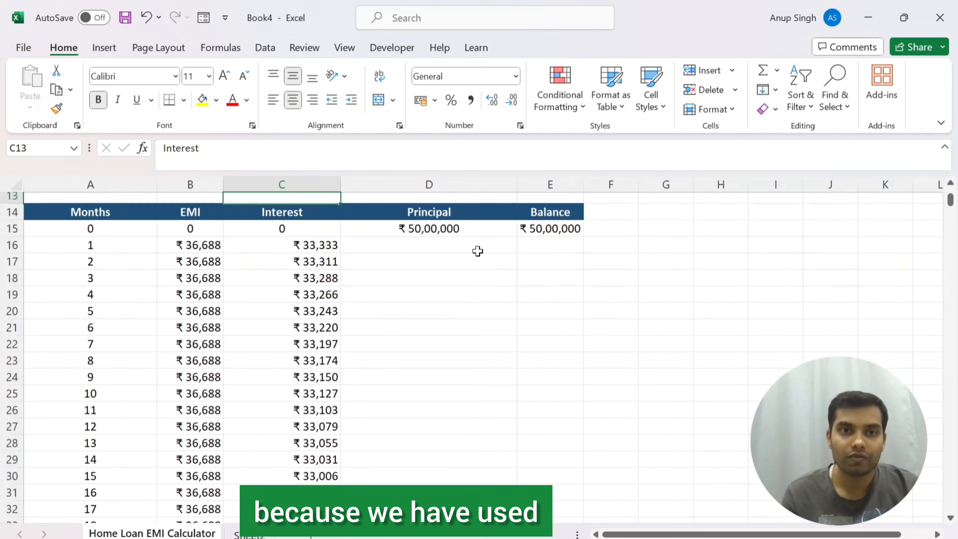
key(Up)
key(Up)
key(Up)
key(Up)
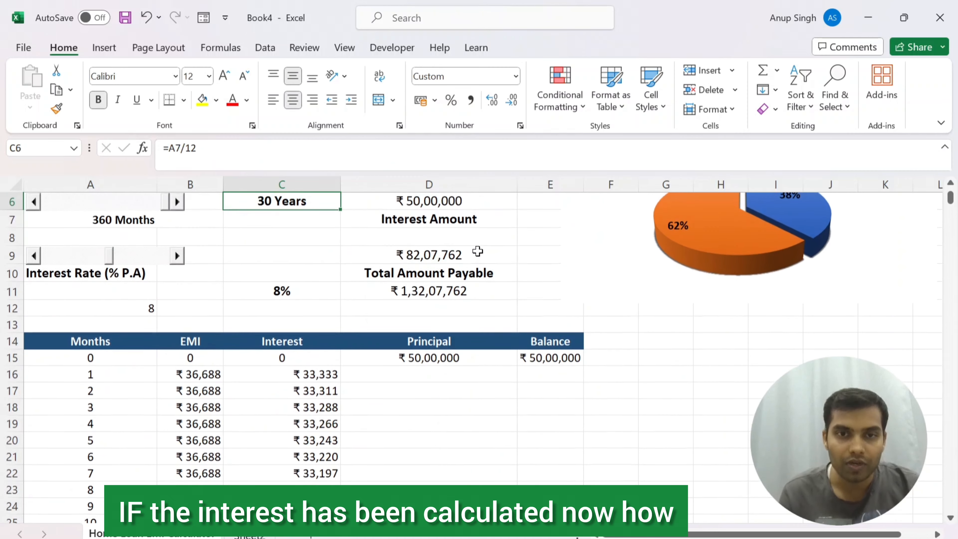
key(Down)
key(Down)
key(Down)
key(Down)
key(Down)
key(Down)
key(Down)
key(Down)
key(Down)
key(Down)
key(Down)
key(Down)
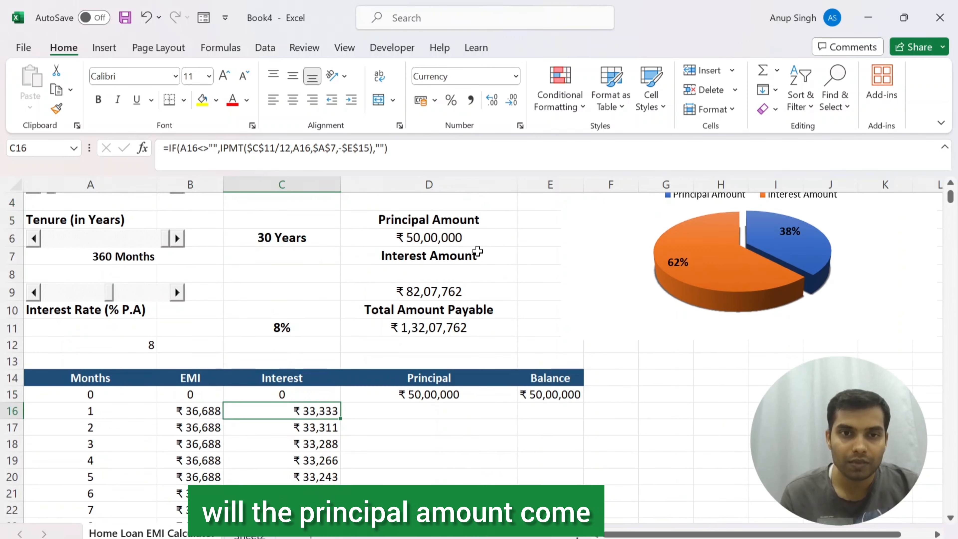
key(Up)
key(Right)
key(Right)
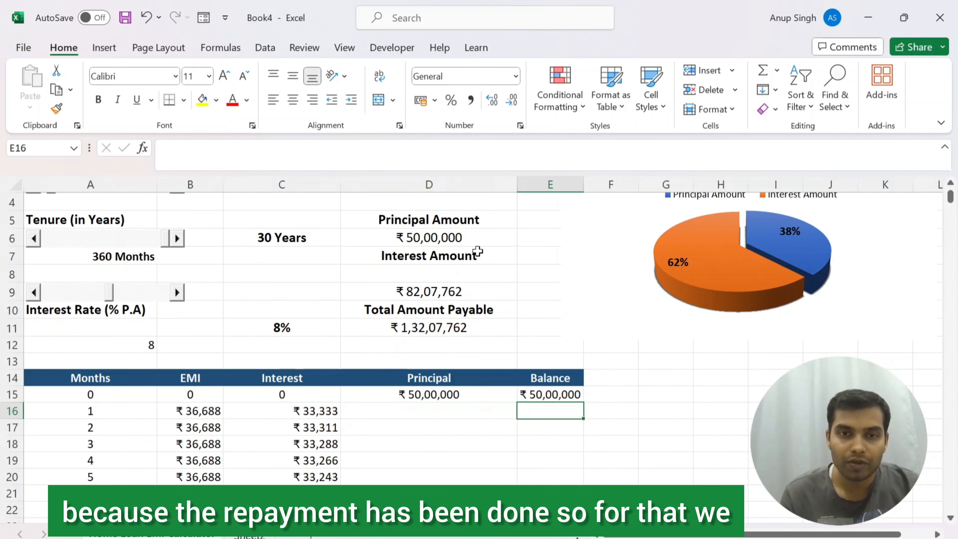
key(Left)
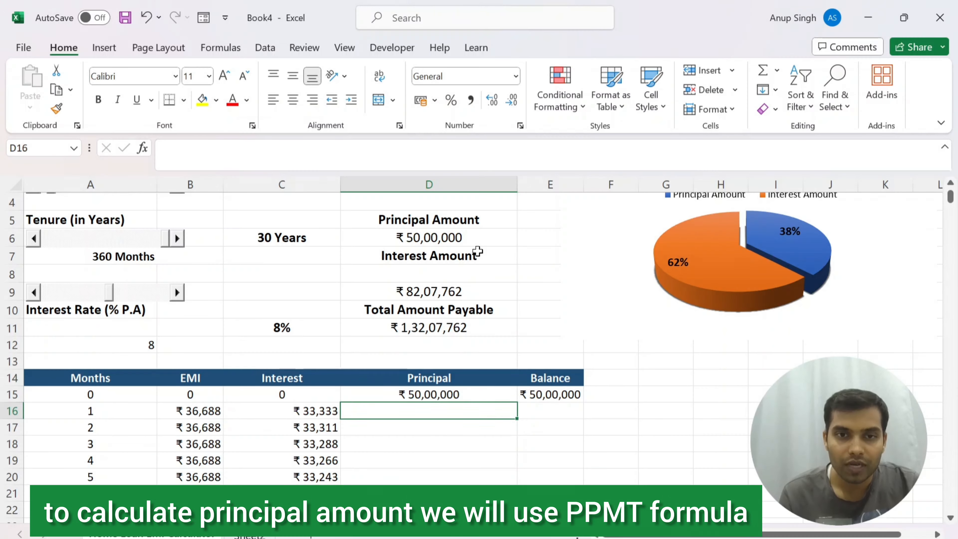
key(Up)
key(Up)
key(Up)
key(Up)
key(Up)
key(Up)
key(Up)
key(Up)
key(Up)
key(Up)
key(Up)
key(Up)
key(Up)
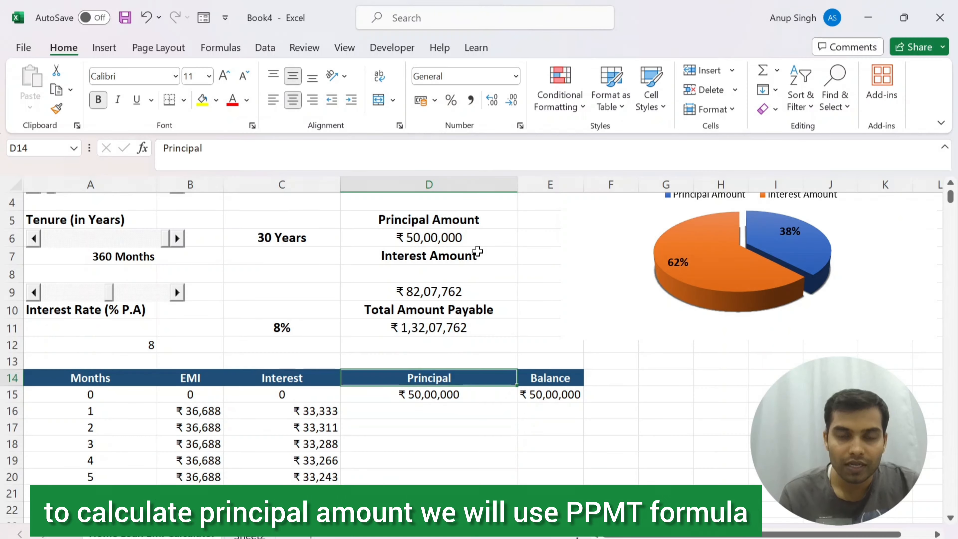
key(Down)
key(Down)
key(Down)
key(Down)
key(Down)
key(Down)
key(Down)
key(Down)
key(Down)
key(Down)
key(Down)
key(Down)
key(Down)
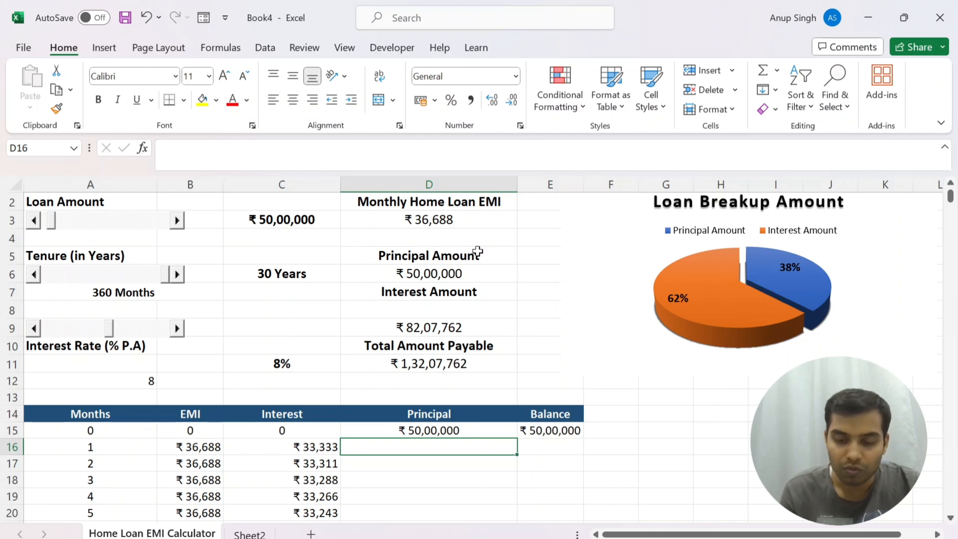
text(=ppmt)
key(Tab)
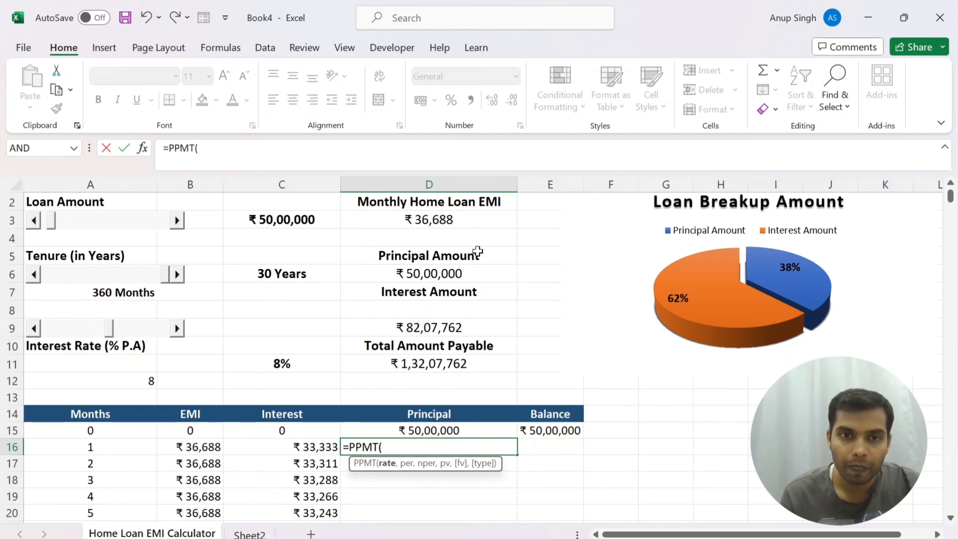
click(283, 364)
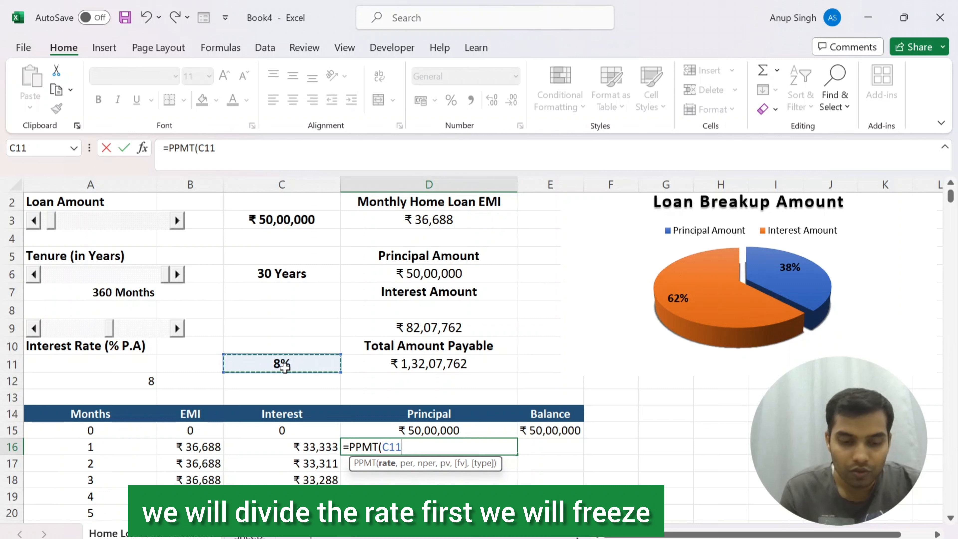
key(F4)
text(/)
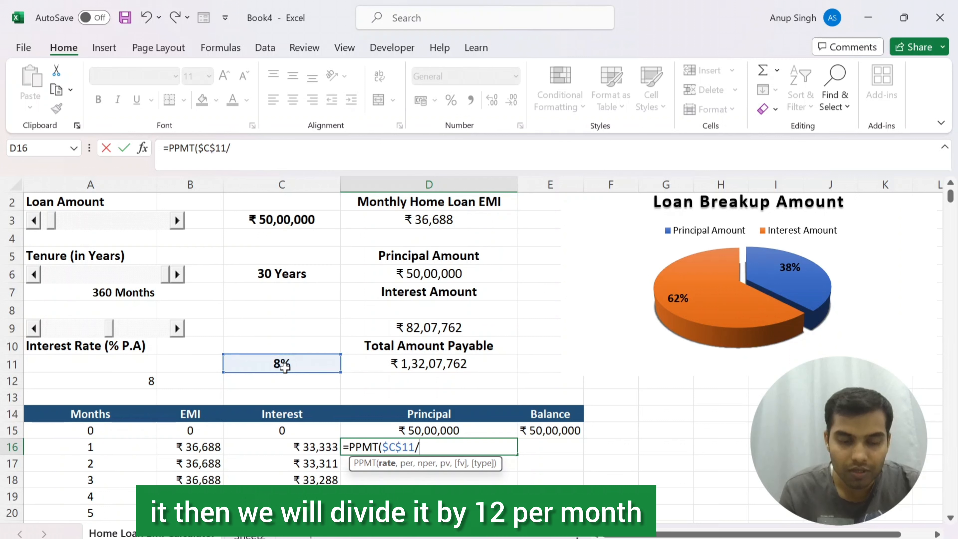
text(12)
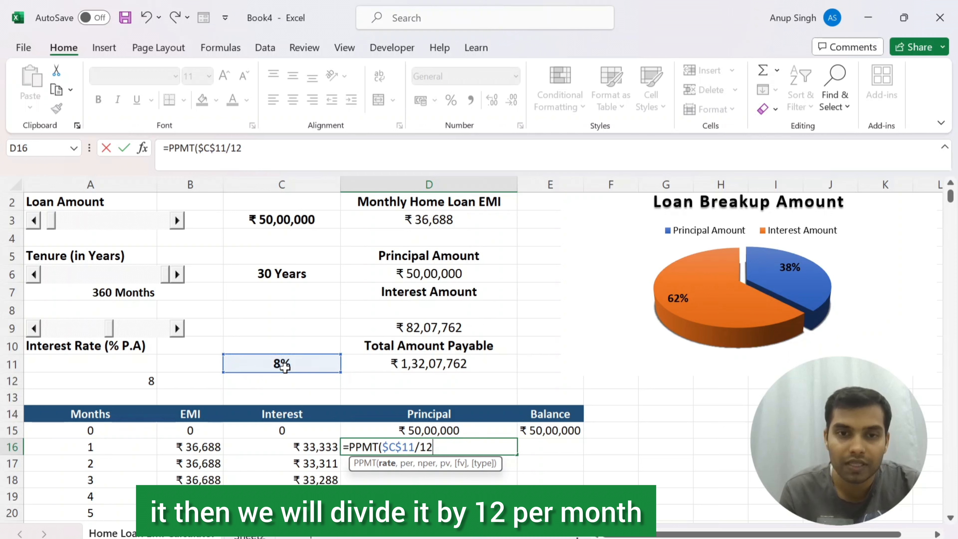
text(,)
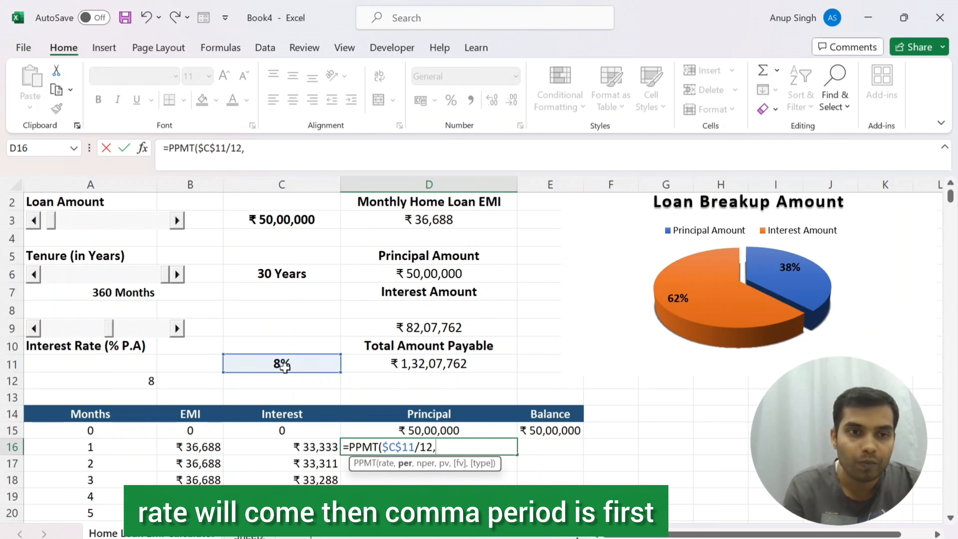
click(97, 448)
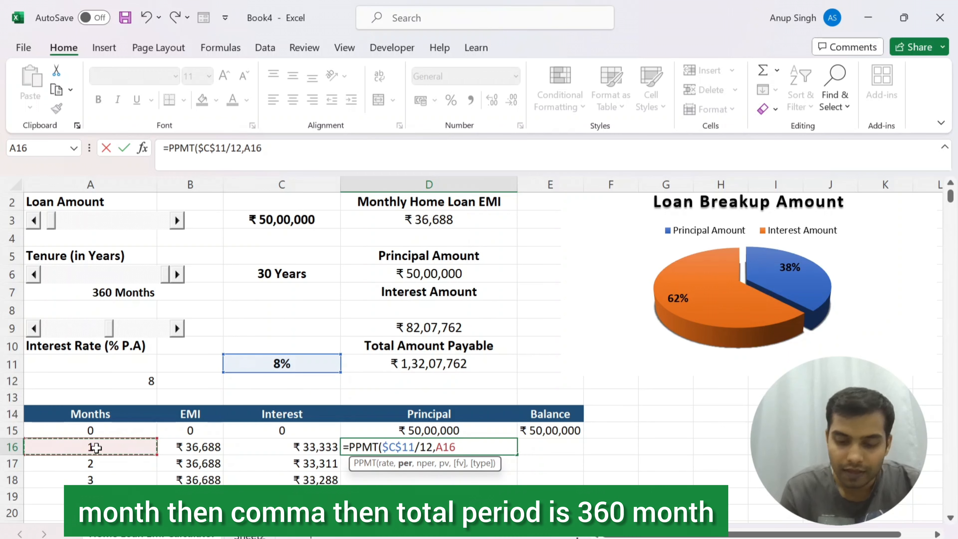
text(,)
click(123, 295)
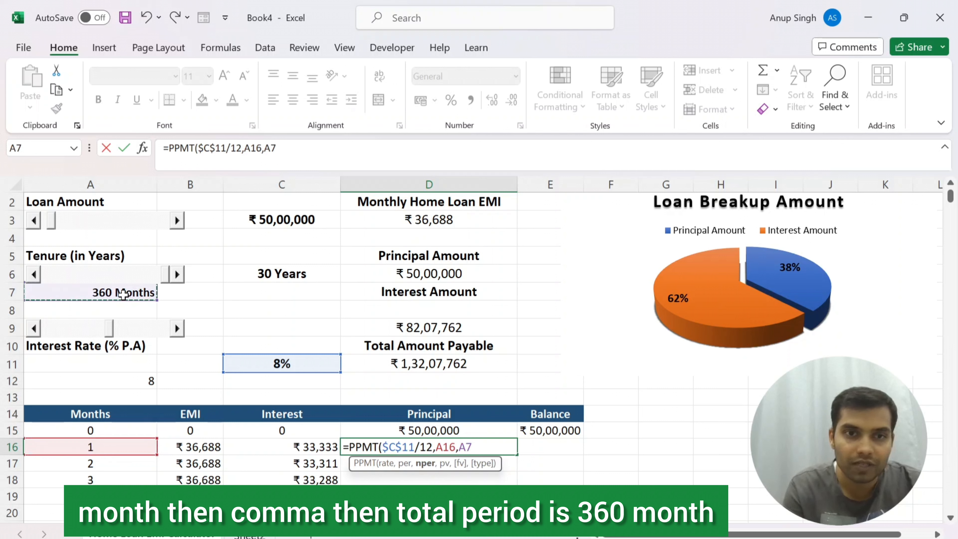
key(F4)
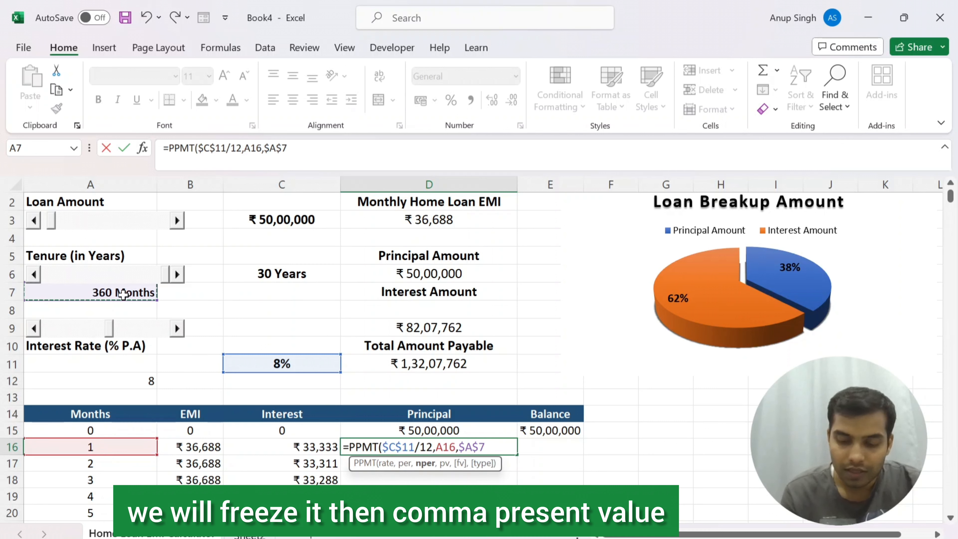
text(,)
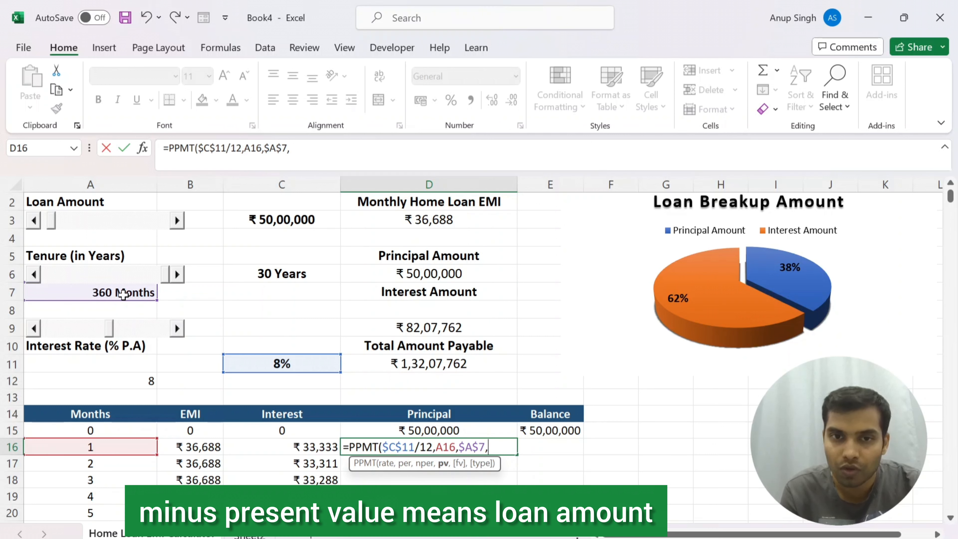
text(-)
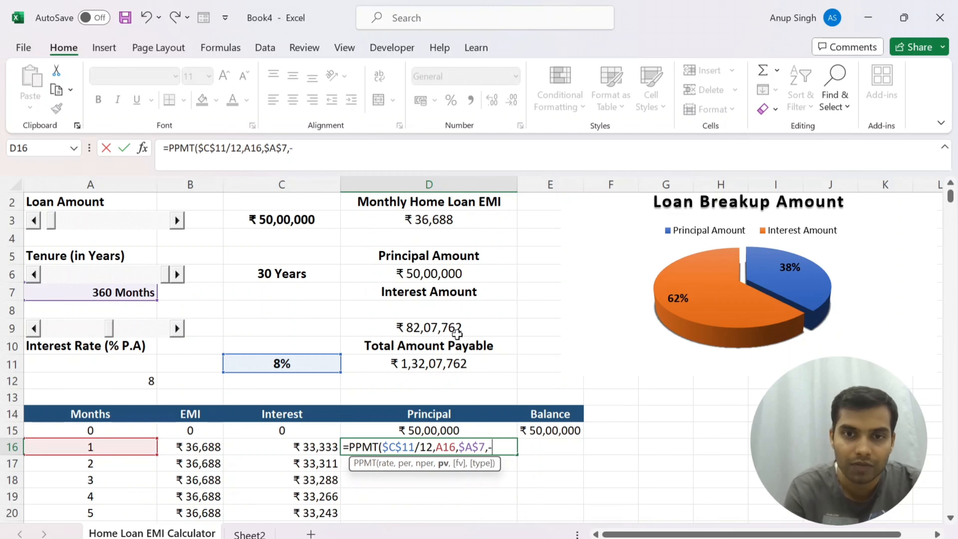
click(567, 430)
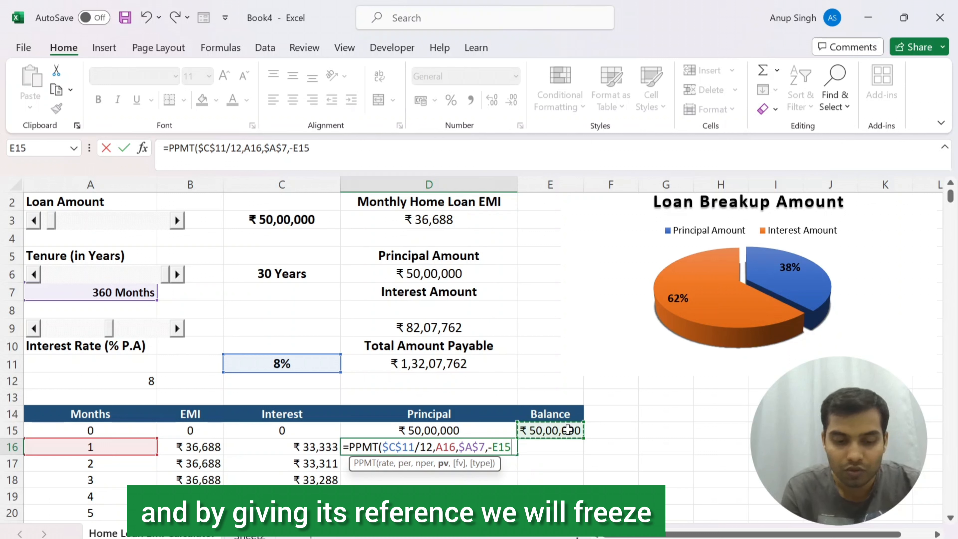
key(F4)
text())
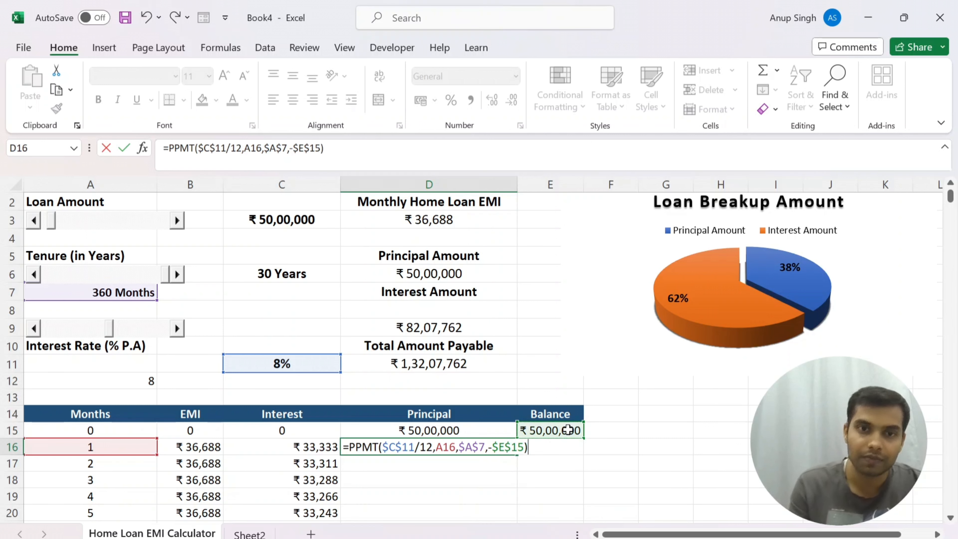
key(Return)
key(Up)
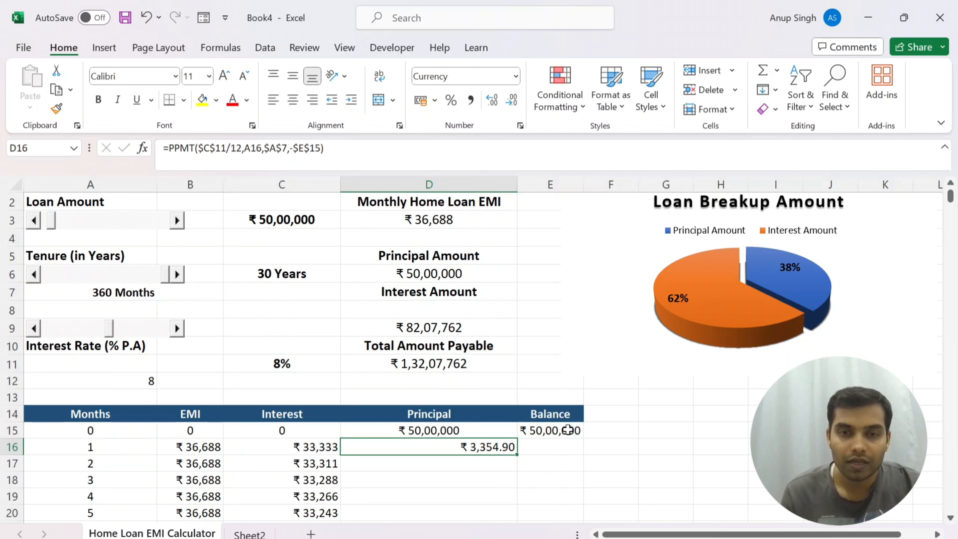
key(Left)
key(Left)
key(Left)
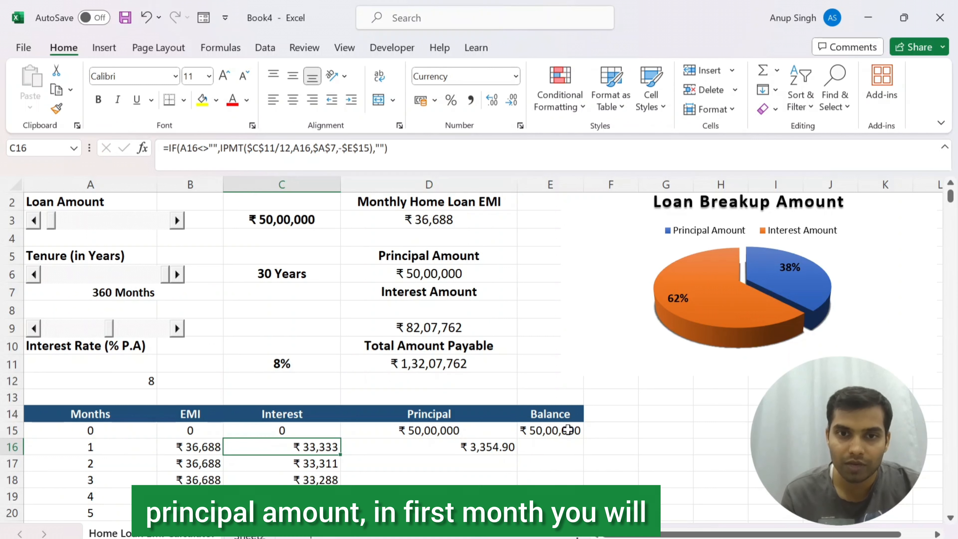
- Compare the first month's EMI, interest and principal cells in row 16
key(Right)
key(Right)
key(Left)
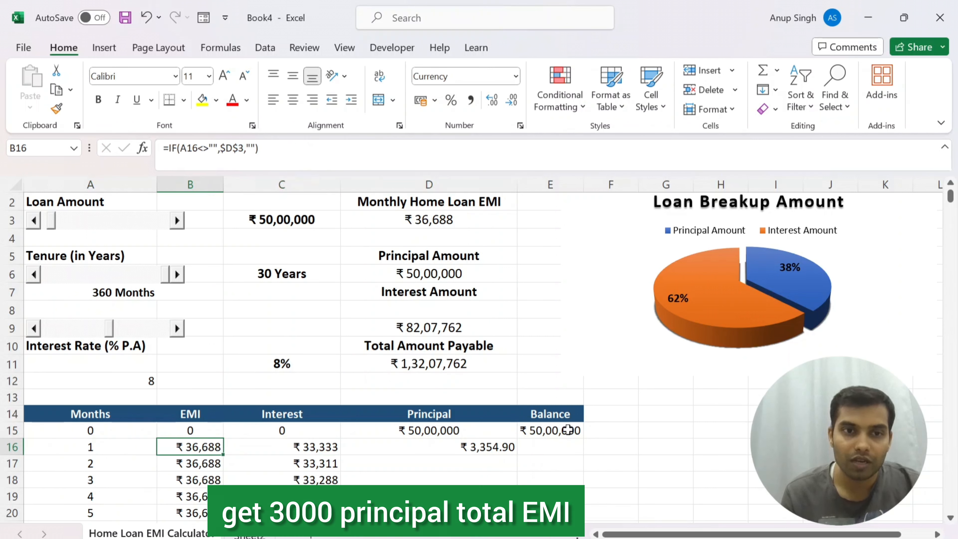
key(Right)
key(Right)
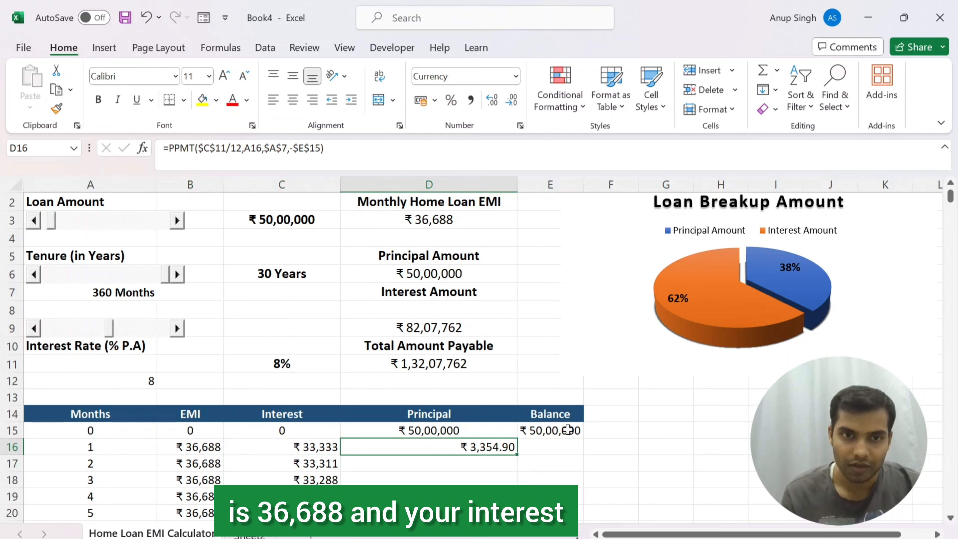
key(Left)
key(shift+Right)
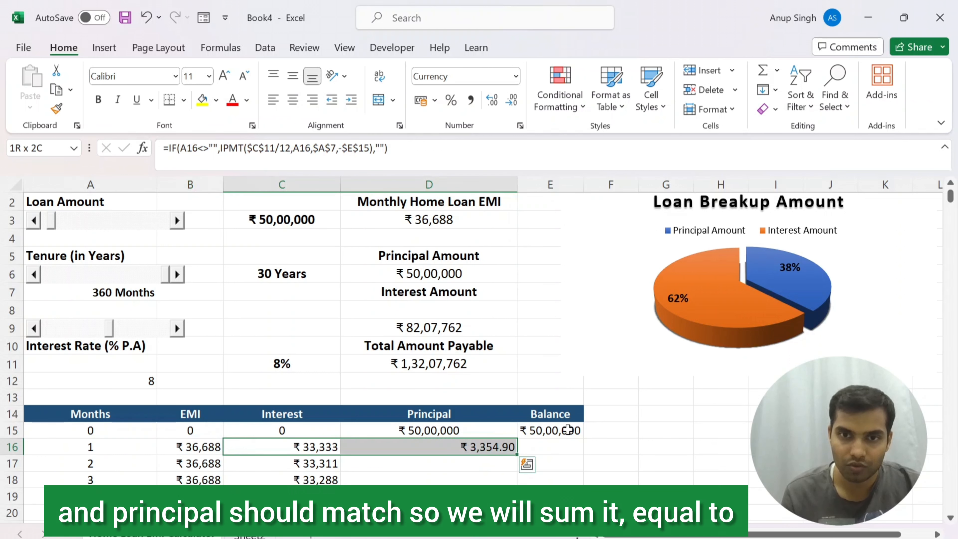
- Add the first month's interest and principal in G16 with =C16+D16 as a check against the EMI
key(Right)
key(Right)
key(Right)
key(Right)
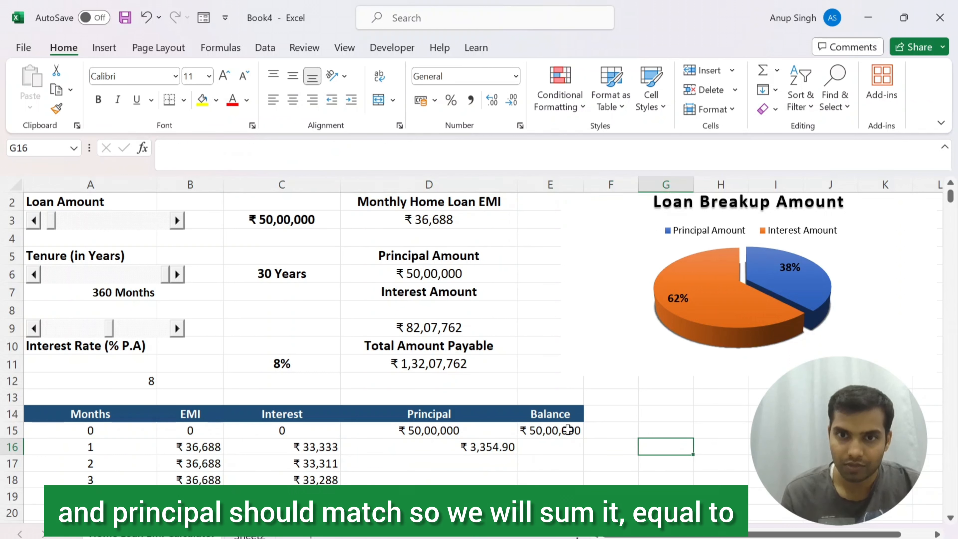
text(=)
key(Left)
key(Left)
key(Left)
key(Left)
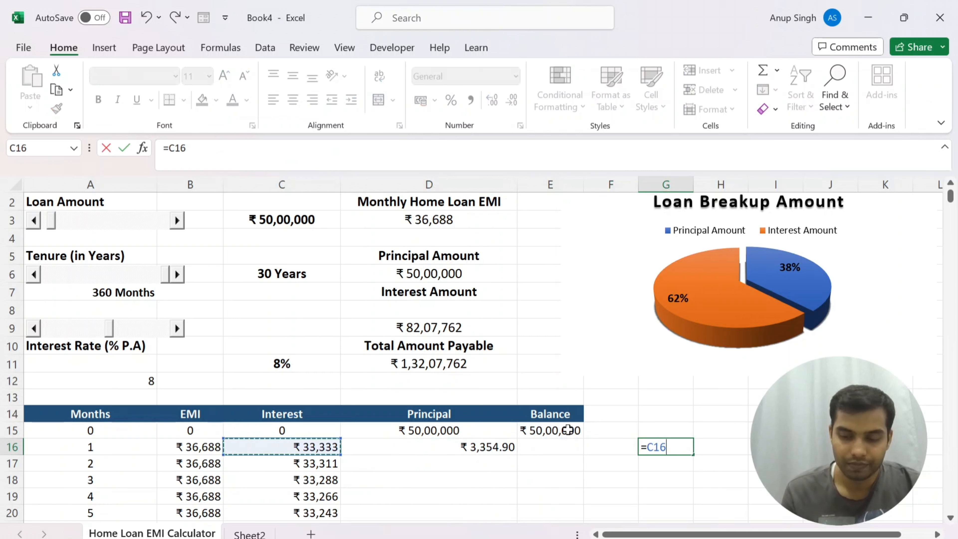
text(+)
key(Left)
key(Left)
key(Left)
key(Return)
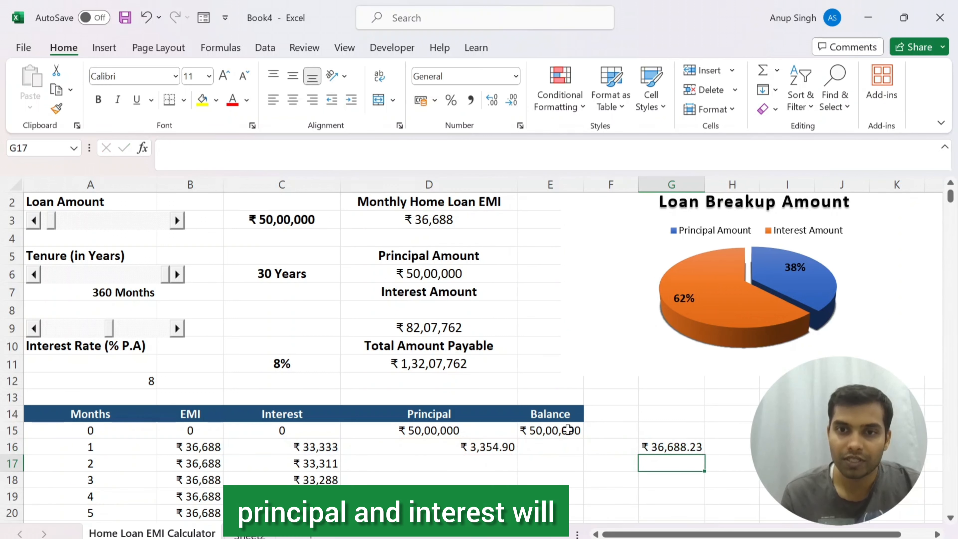
- Remove the decimal places from the check sum in G16 and the first month's principal in D16
key(Up)
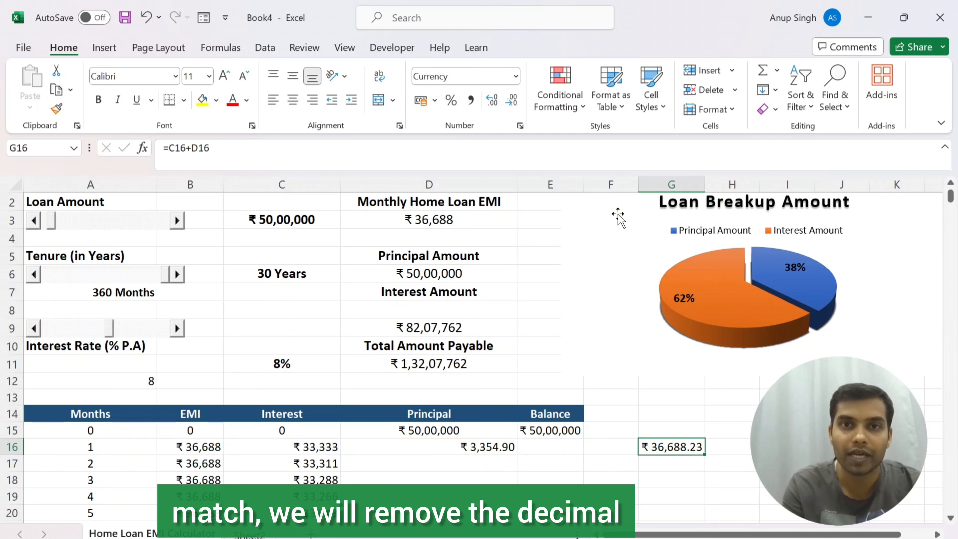
click(513, 103)
click(514, 103)
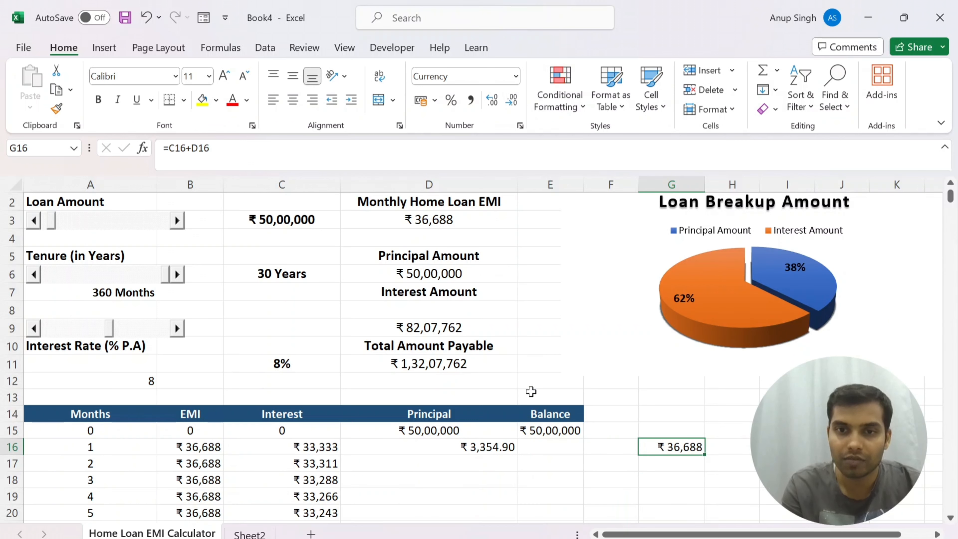
click(489, 448)
click(512, 100)
click(512, 100)
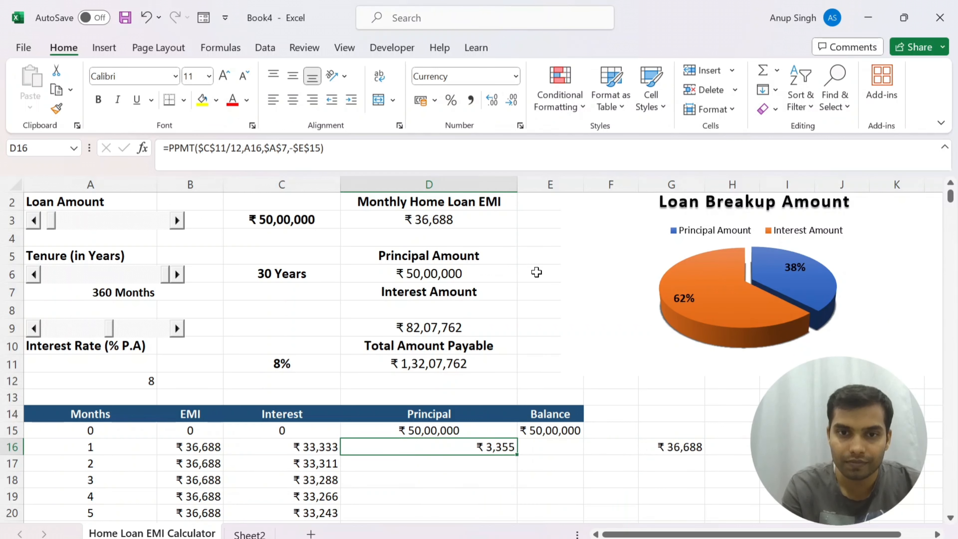
click(491, 101)
click(512, 100)
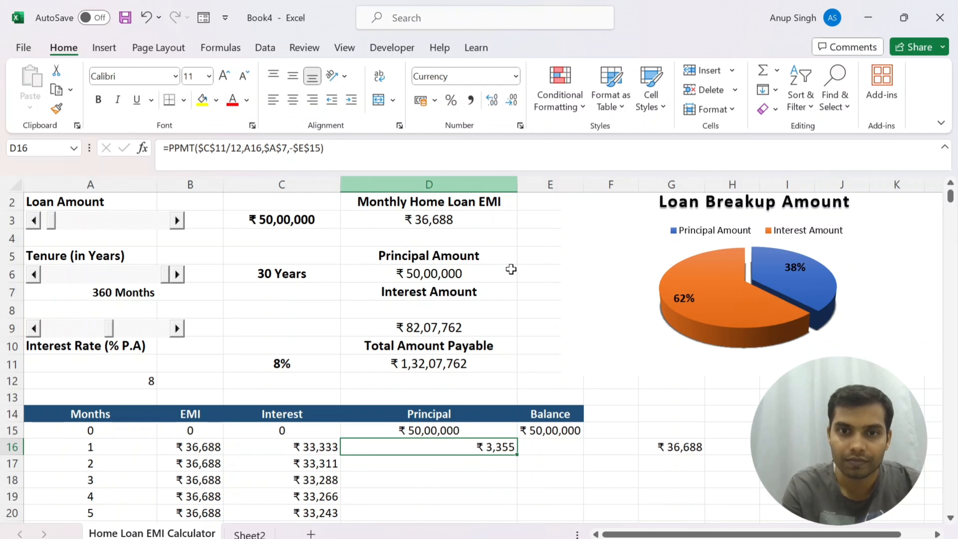
key(Down)
key(Up)
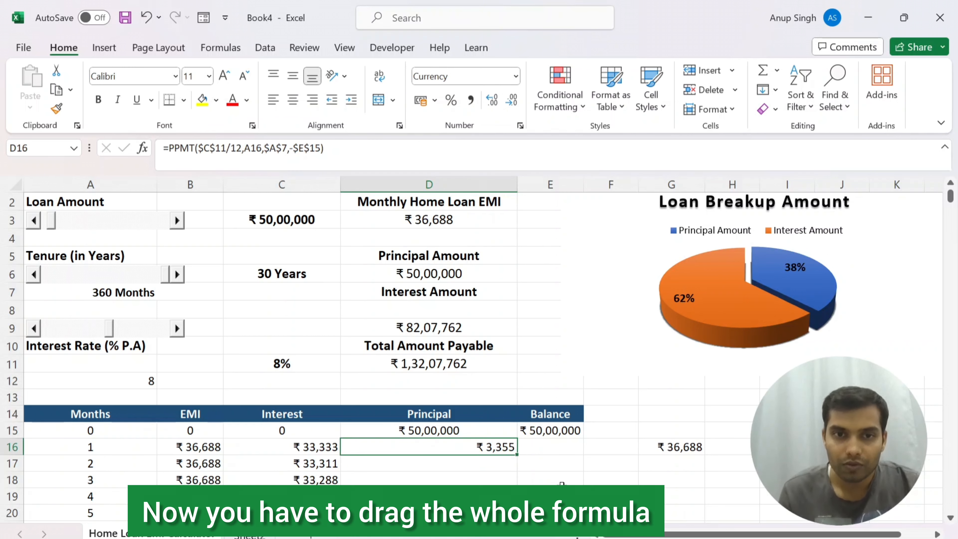
- Fill the plain PPMT formula from D16 down the Principal column through D378
key(Left)
key(ctrl+Down)
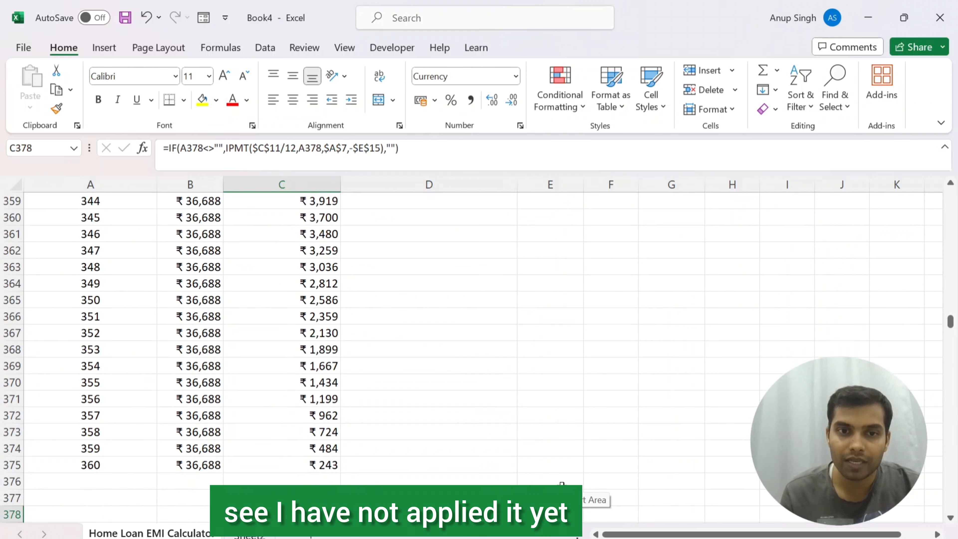
key(Right)
key(ctrl+shift+Up)
key(ctrl+shift+Up)
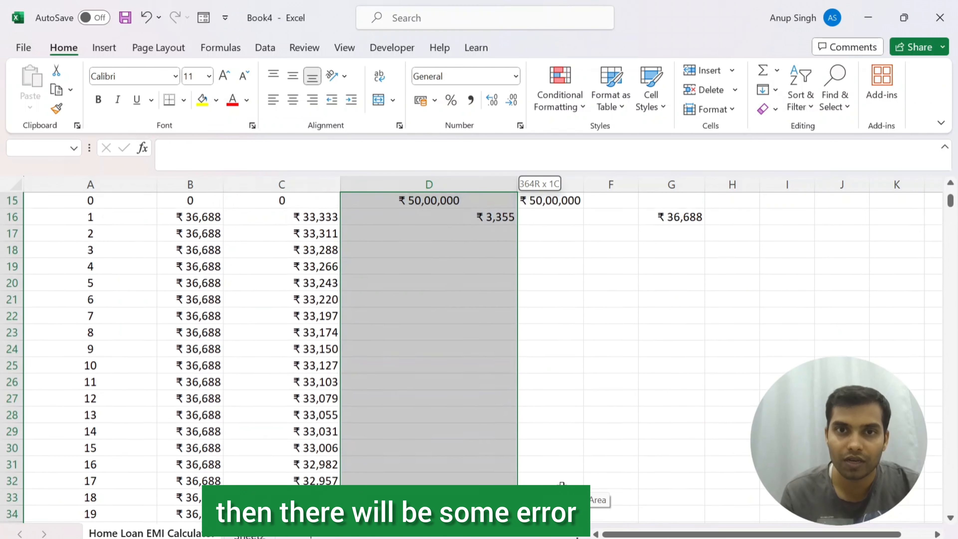
key(shift+Down)
key(shift+Down)
key(ctrl+d)
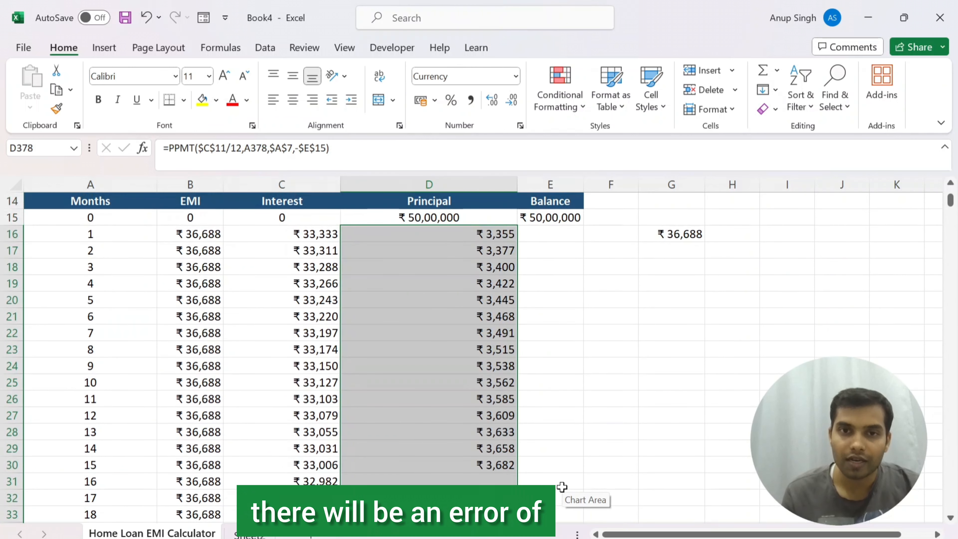
- Examine the end of the Principal column, comparing the rows past month 360 with their Months cells
click(501, 448)
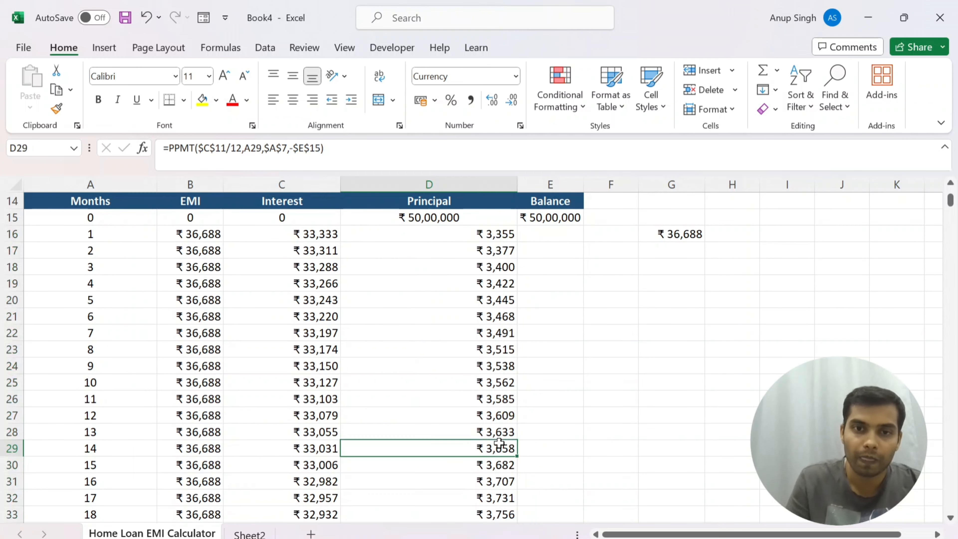
key(ctrl+Down)
scroll(499, 442, down, 1)
key(Up)
key(Up)
key(Left)
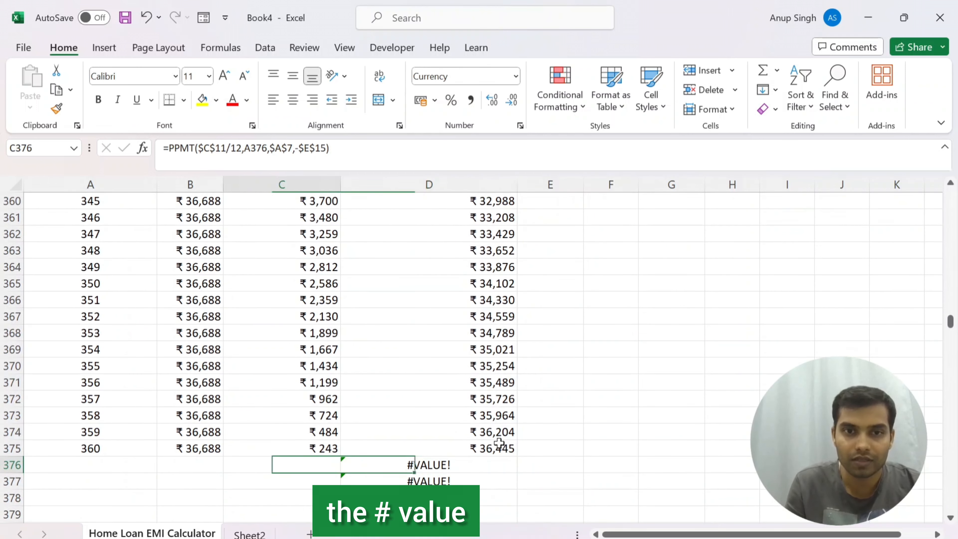
key(Left)
key(Left)
key(Right)
key(Right)
key(Right)
key(Right)
key(Up)
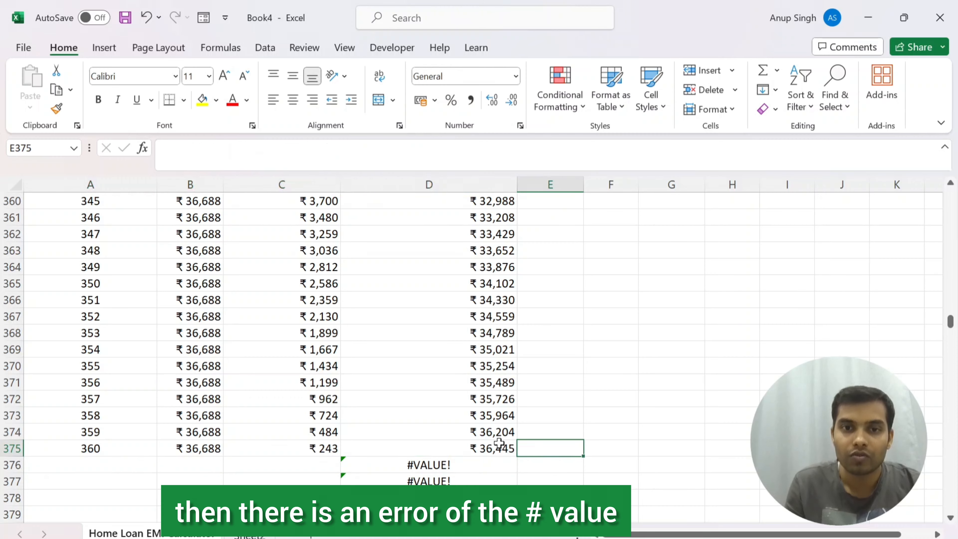
- Make D16's principal formula leave unused months blank: =IF(A16<>"",PPMT($C$11/12,A16,$A$7,-$E$15),"")
key(Left)
key(ctrl+Up)
key(Down)
key(Down)
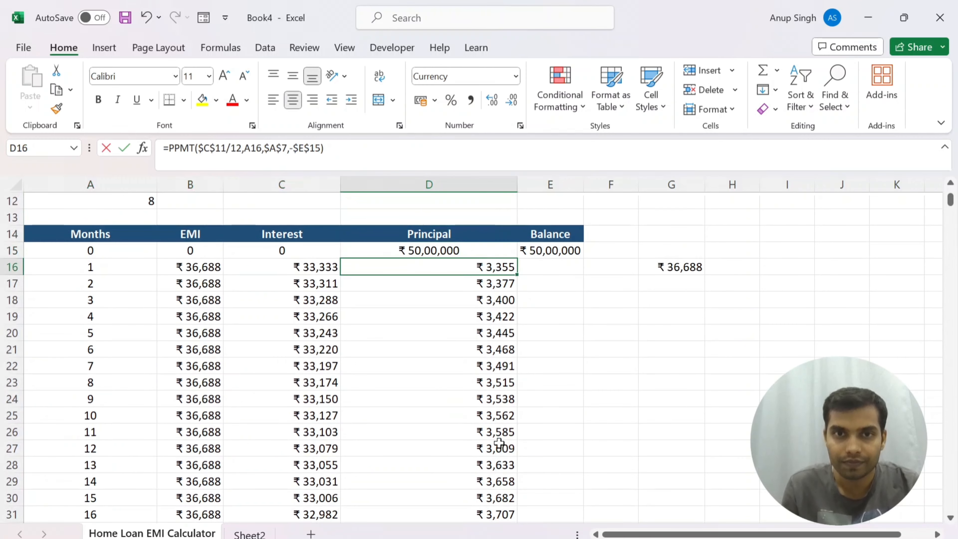
key(F2)
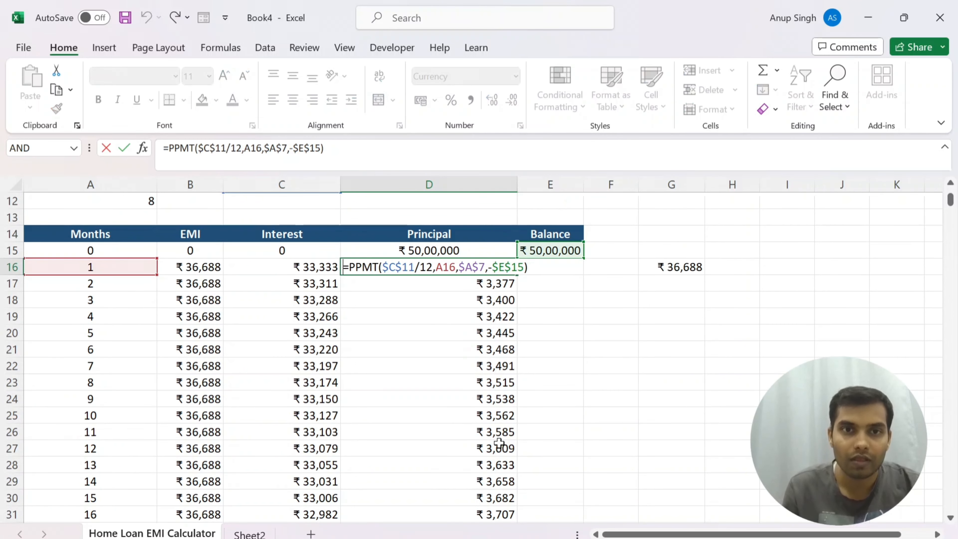
key(Home)
key(Right)
text(if)
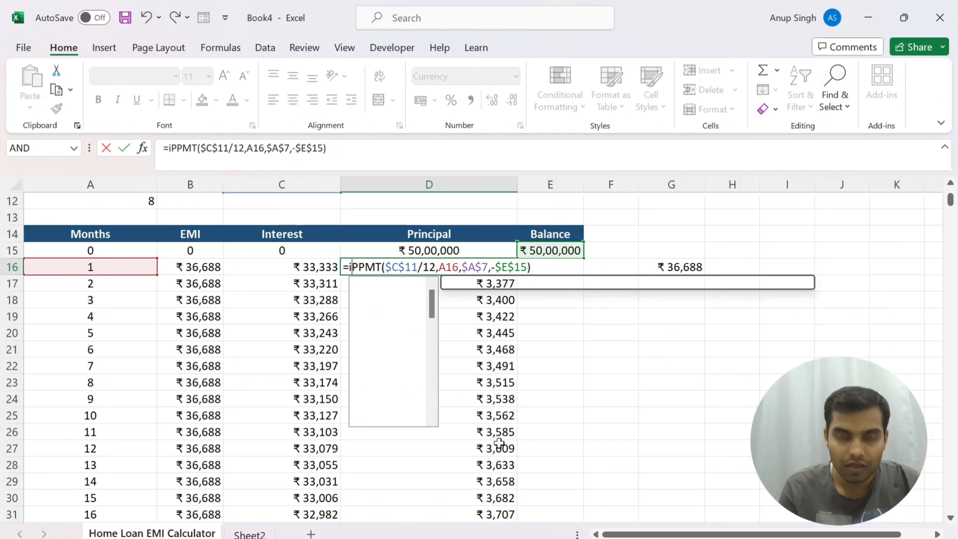
text(()
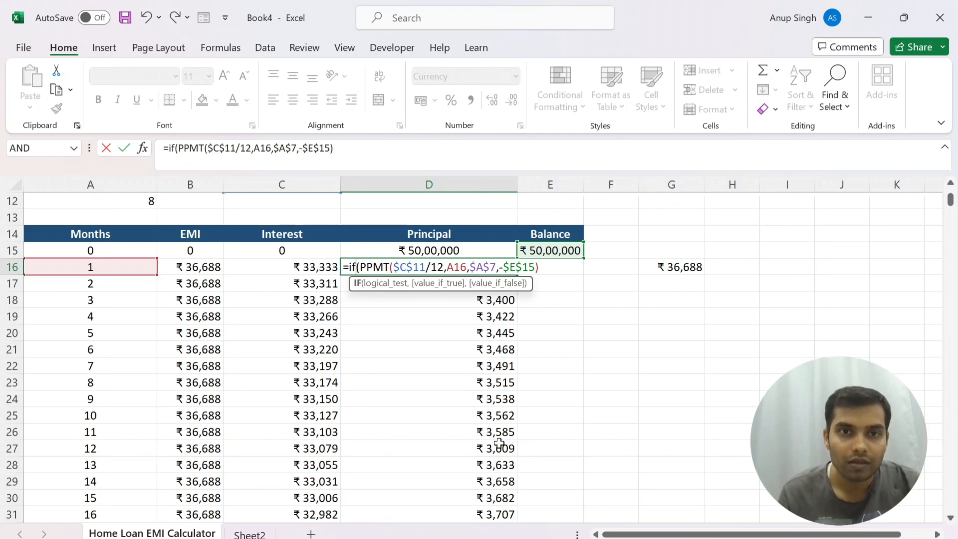
click(101, 268)
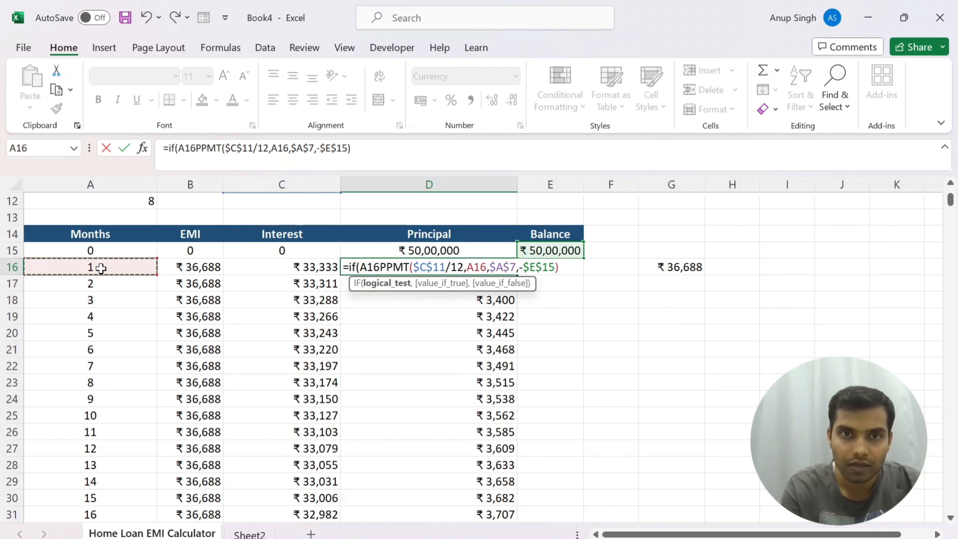
text(<>)
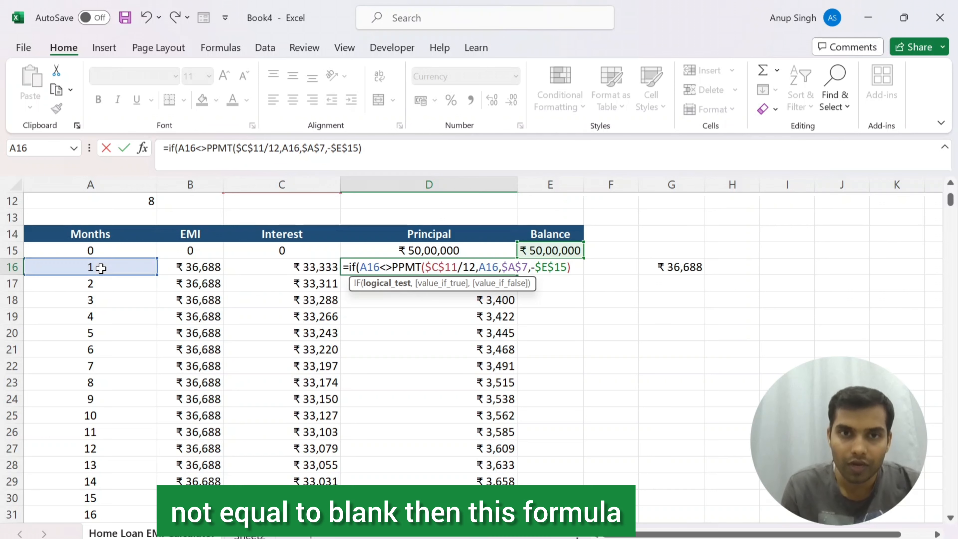
text("")
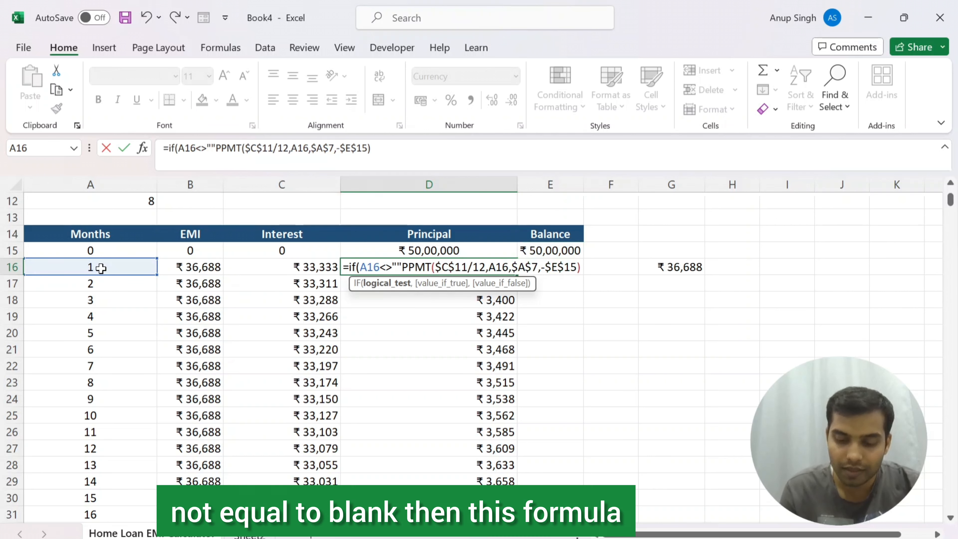
text(,)
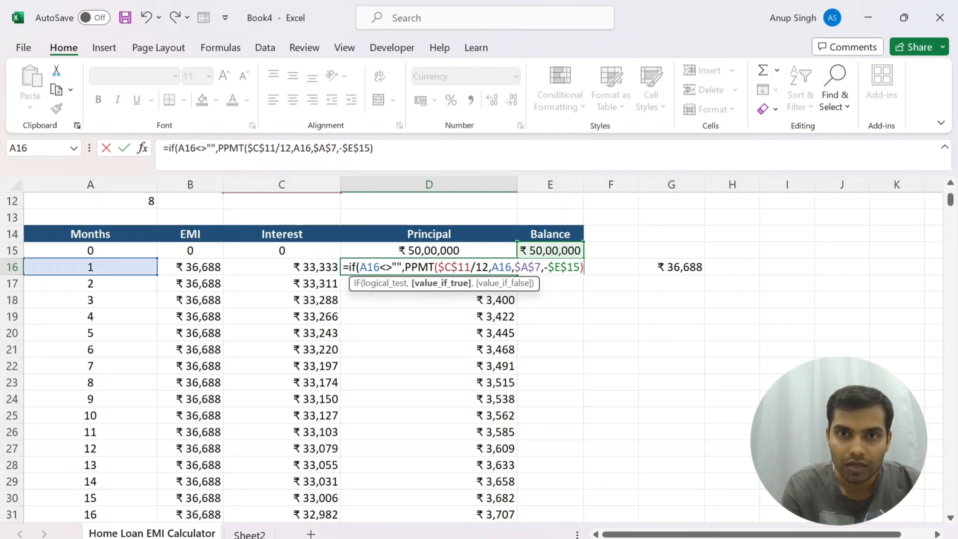
text(,)
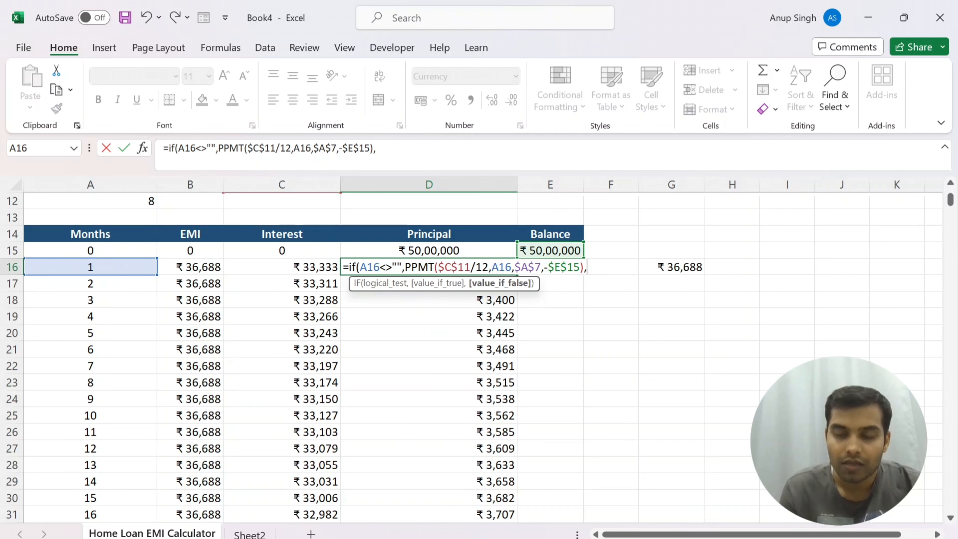
text("")
key(Return)
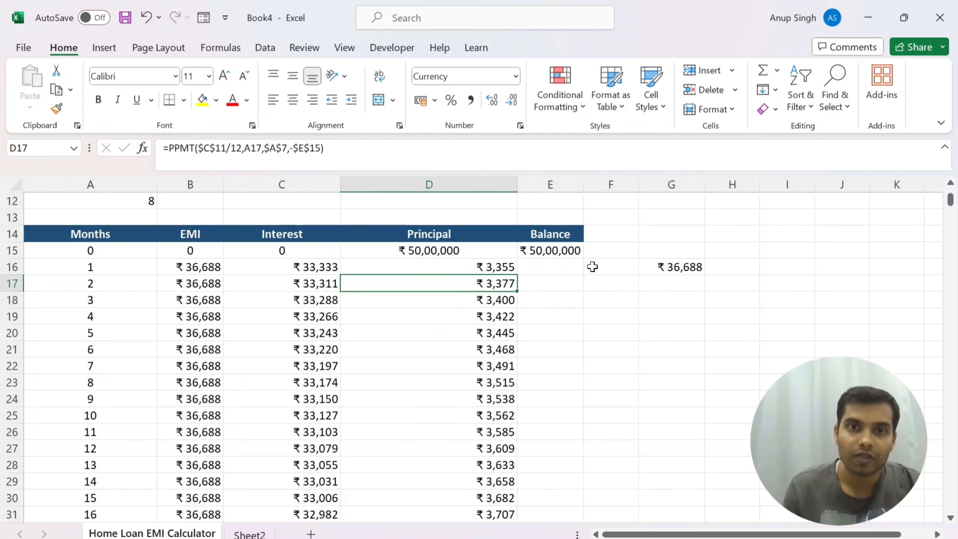
- Fill the IF-wrapped principal formula from D16 down through D378, and check the formulas in blank-month cells D376 and D377
key(Up)
key(ctrl+shift+Down)
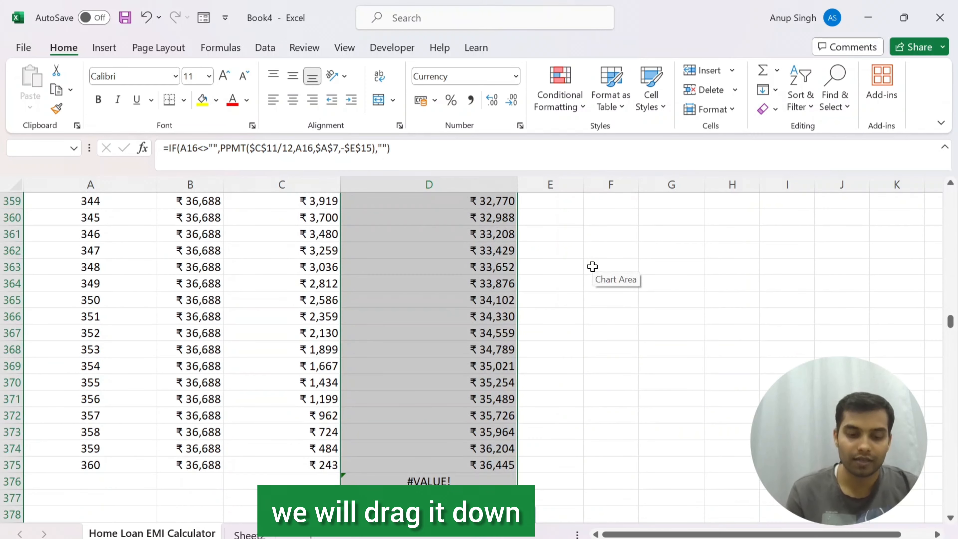
key(ctrl+d)
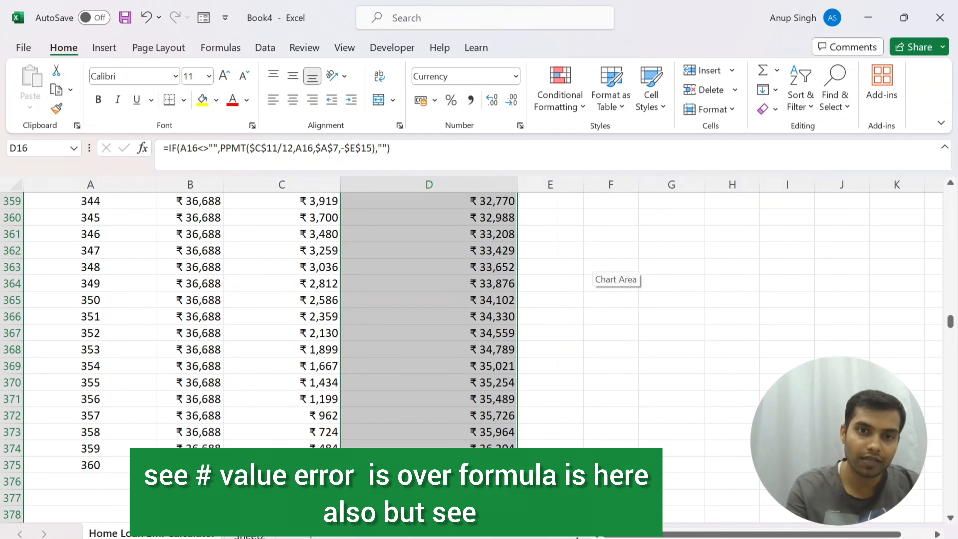
click(428, 481)
double_click(429, 482)
key(Escape)
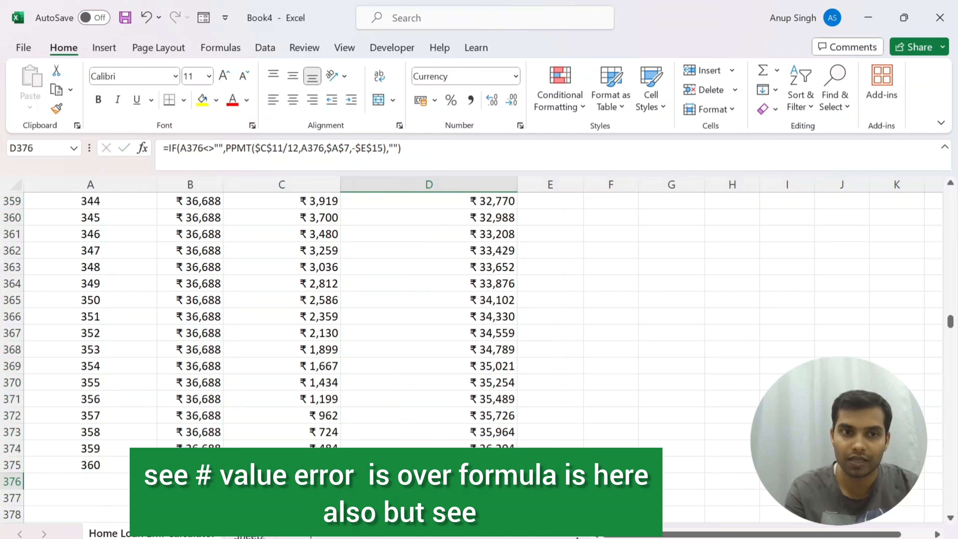
double_click(477, 497)
key(Escape)
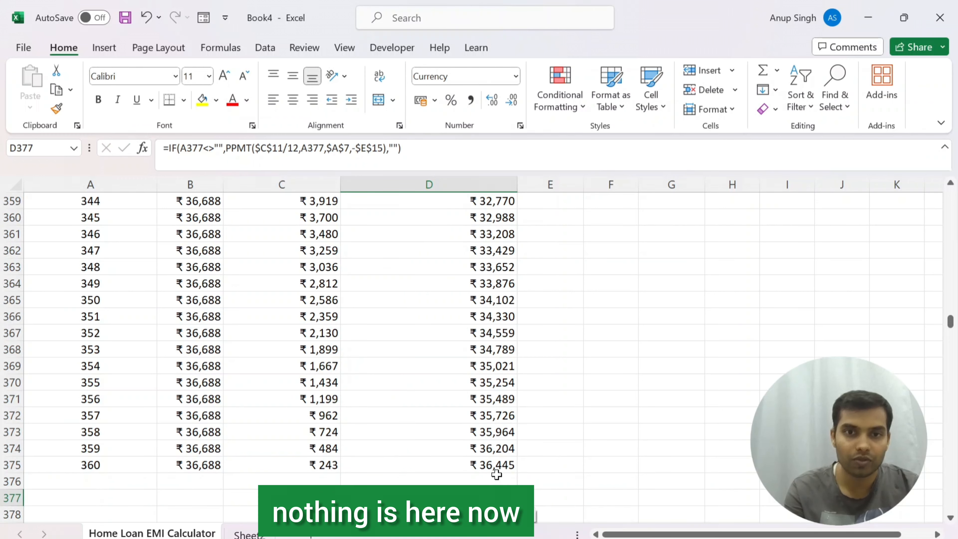
- Calculate the first month's balance in E16 as the opening balance minus the principal repaid, =E15-D16
click(496, 464)
key(ctrl+Up)
key(Up)
key(Up)
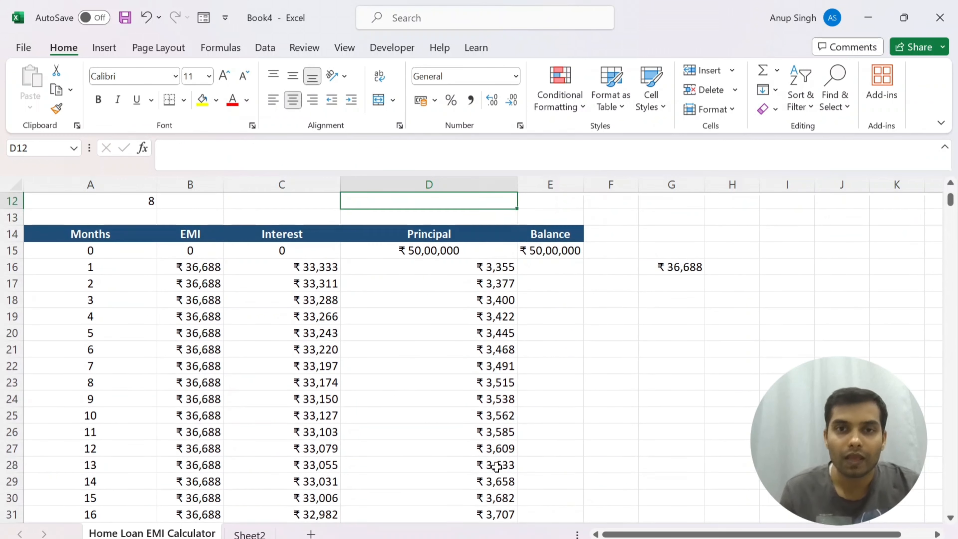
key(Down)
key(Down)
key(Down)
key(Down)
key(Right)
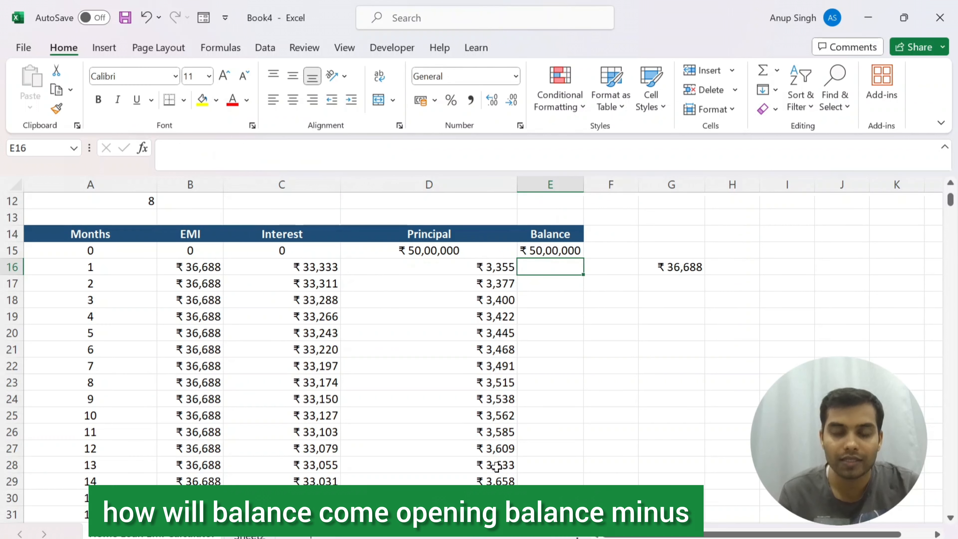
text(=)
key(Up)
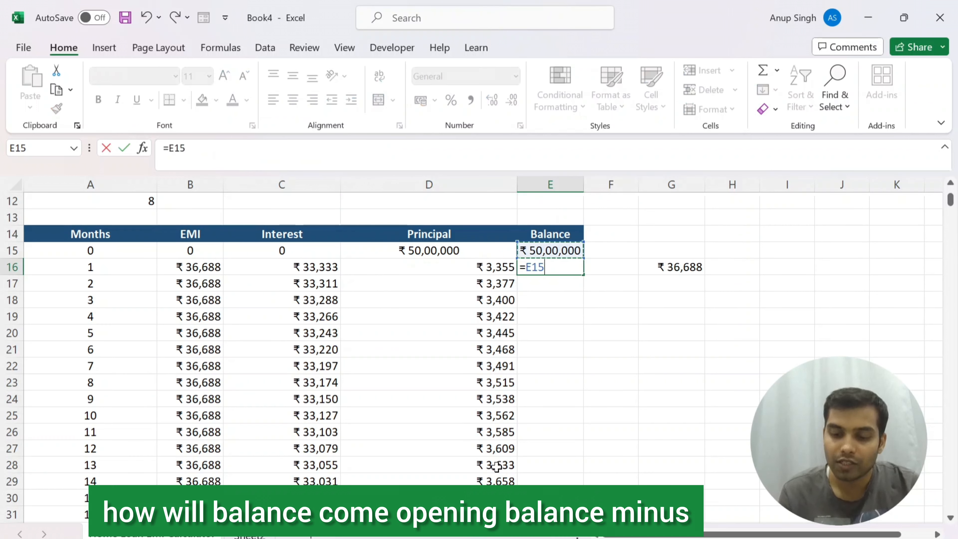
text(-)
key(Left)
key(Return)
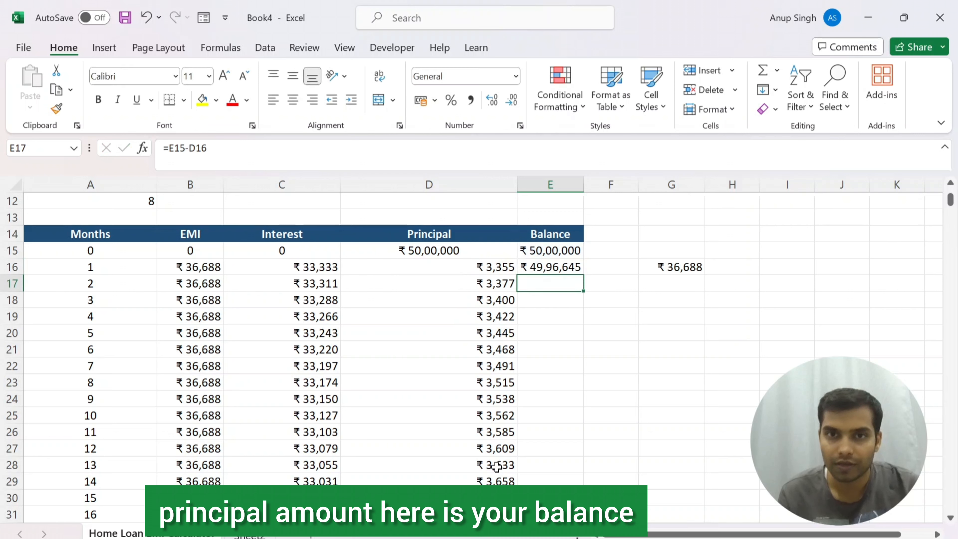
- Fill the balance formula =E15-D16 from E16 down through E376
key(Up)
key(F2)
key(Escape)
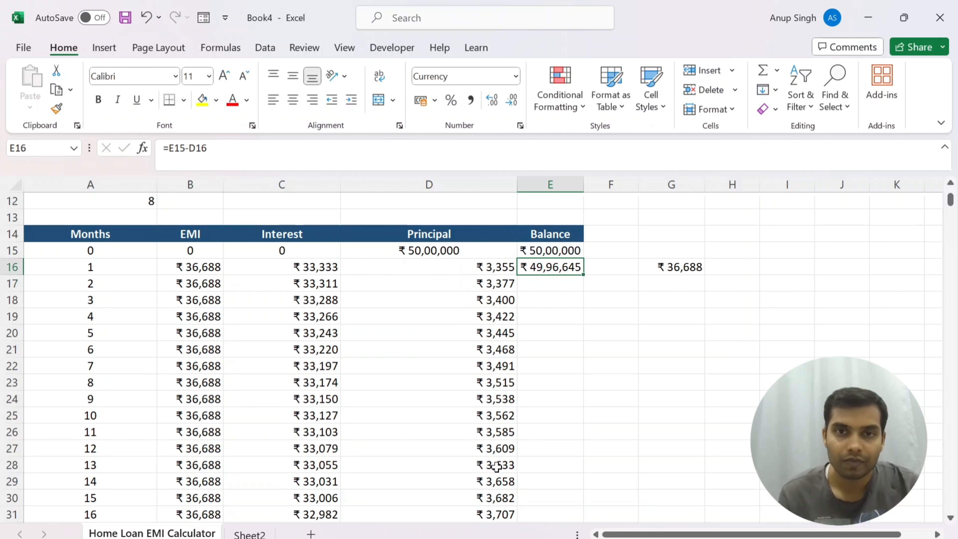
key(Left)
key(ctrl+Down)
key(Right)
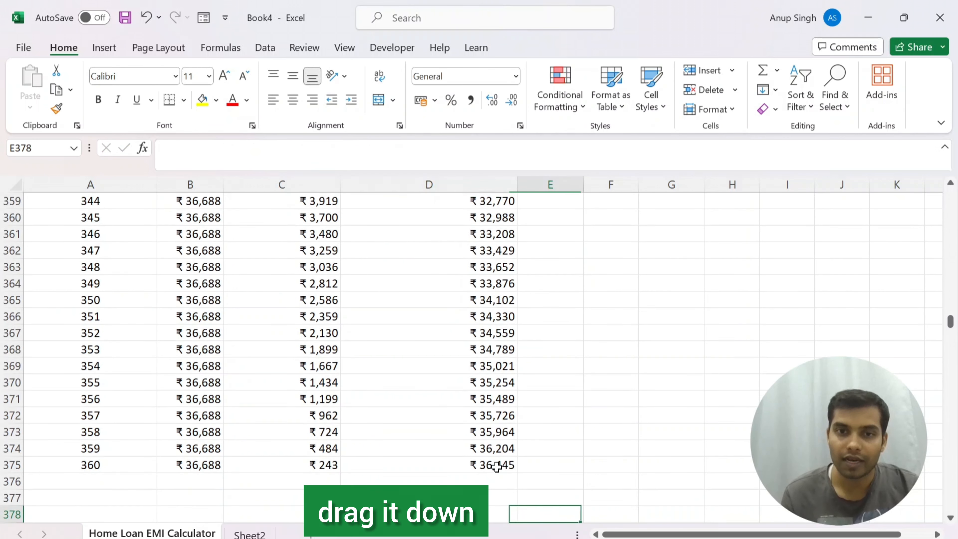
key(Down)
key(Up)
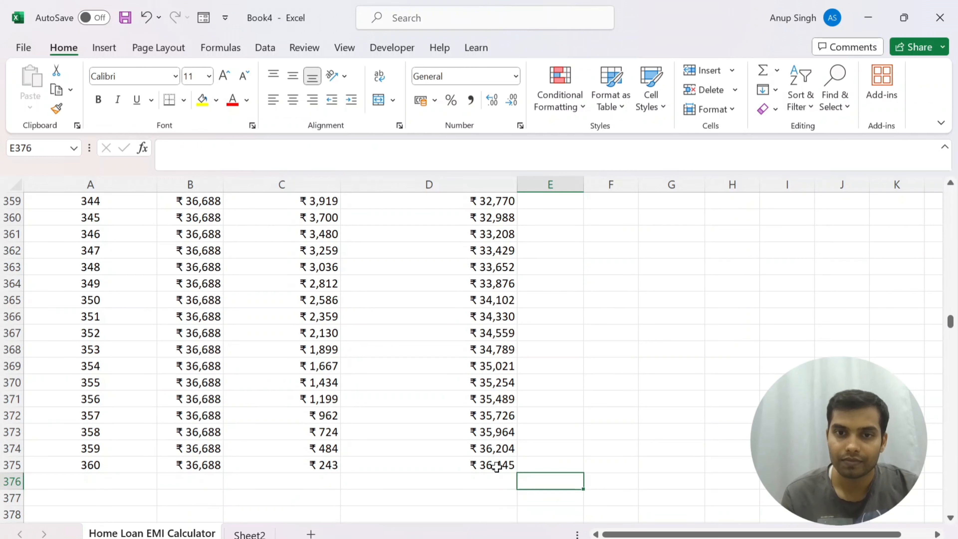
key(ctrl+shift+Up)
key(ctrl+d)
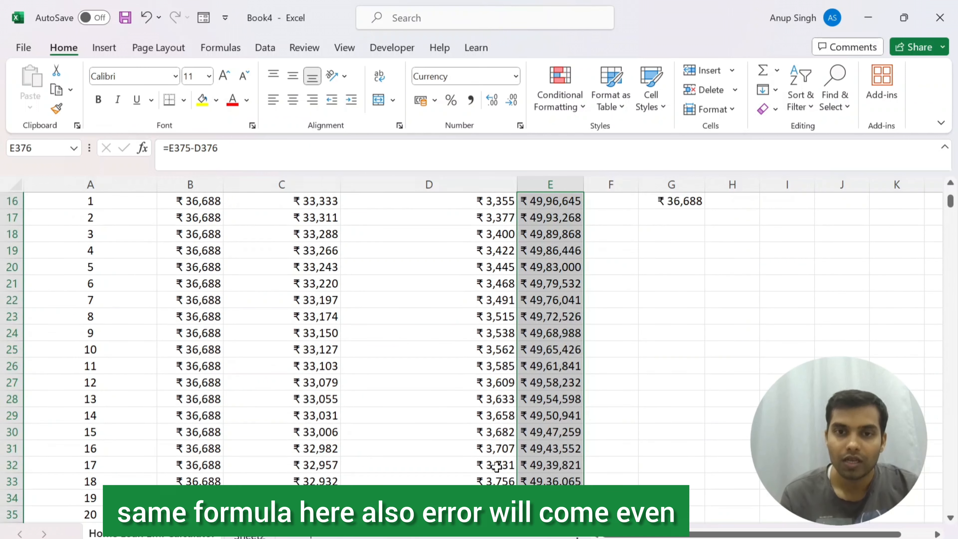
- Examine the end of the Balance column around month 360 and the row past it, and return to the first month's balance in E16
key(Down)
key(Up)
key(Up)
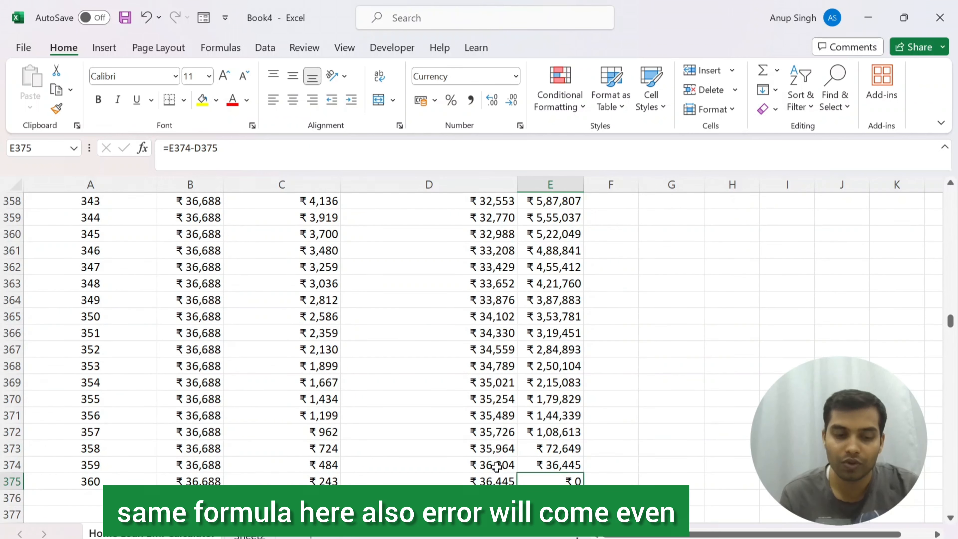
key(Down)
key(Down)
key(Up)
key(Up)
key(Up)
key(Up)
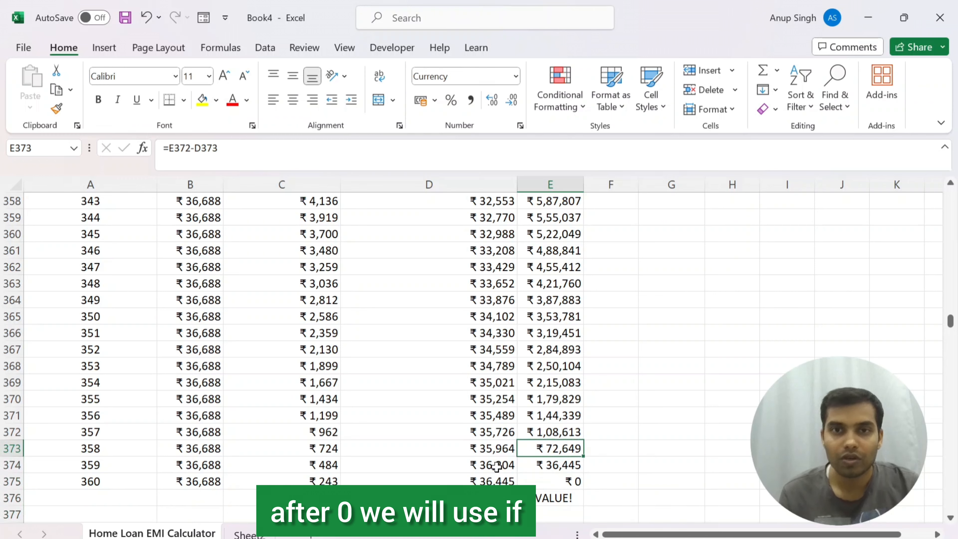
key(ctrl+Up)
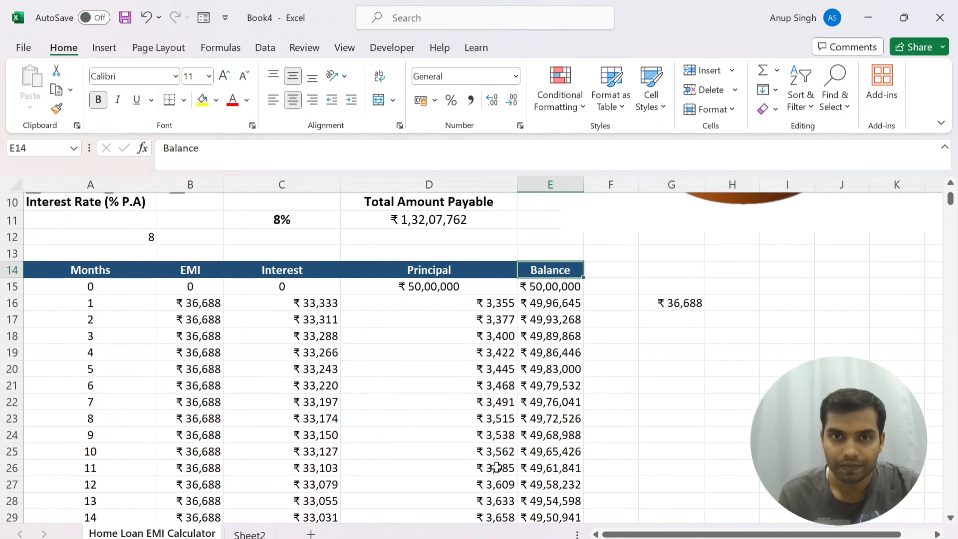
key(Down)
key(Down)
key(F2)
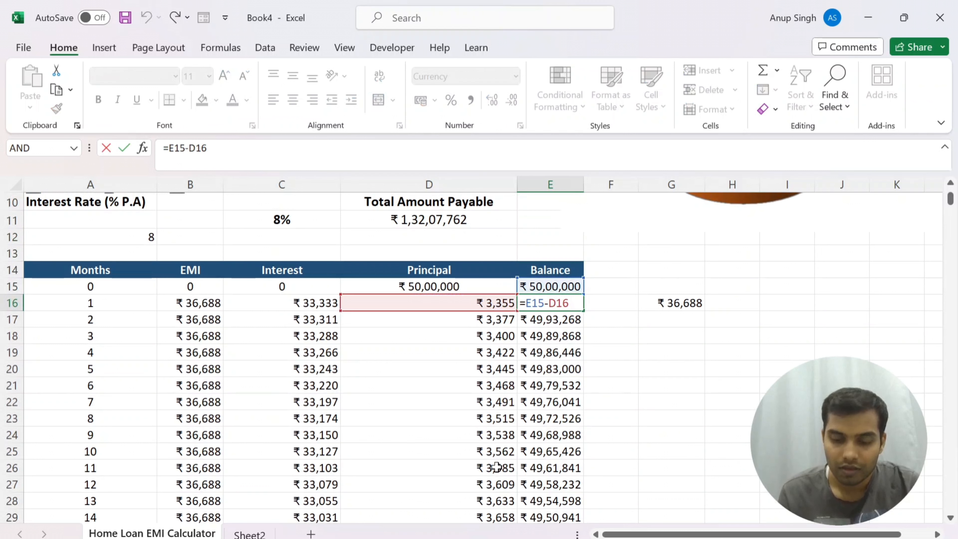
text(if)
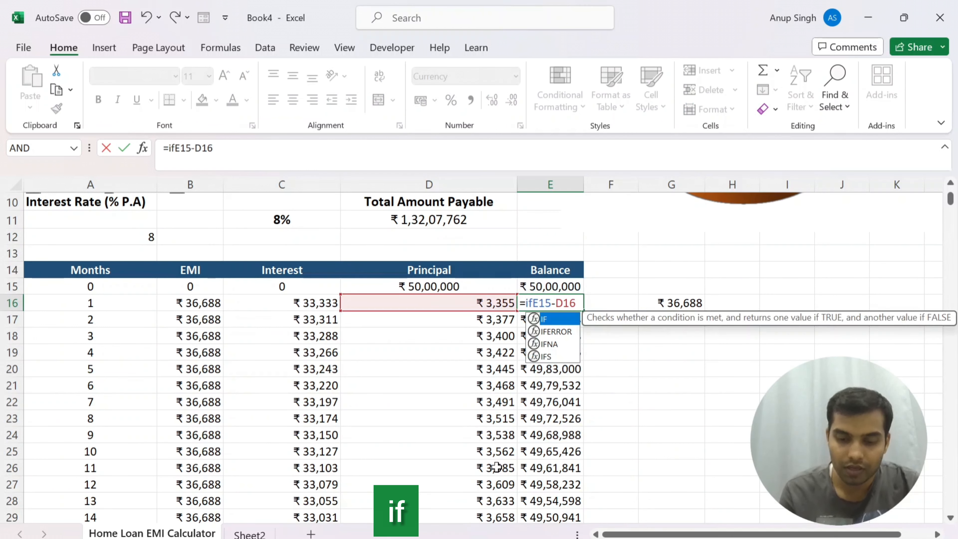
text(()
click(95, 298)
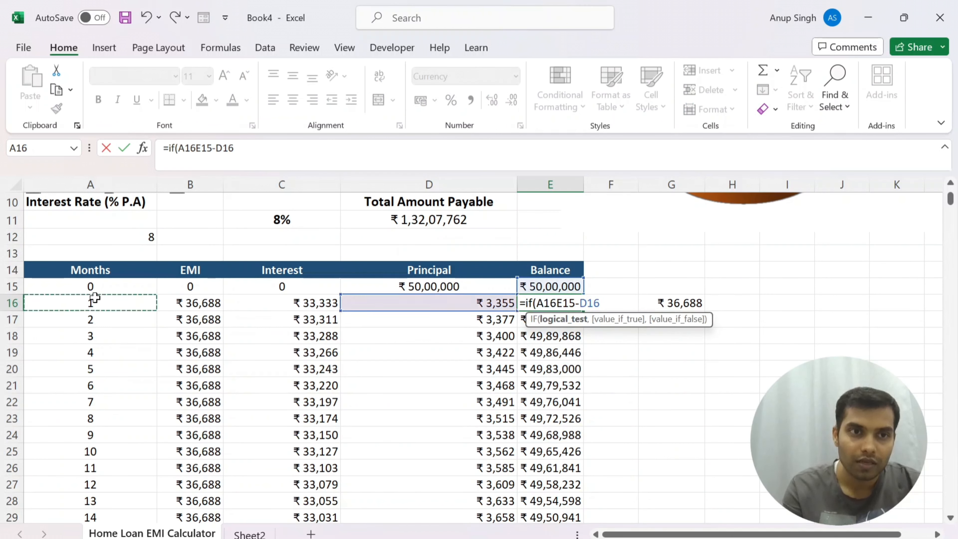
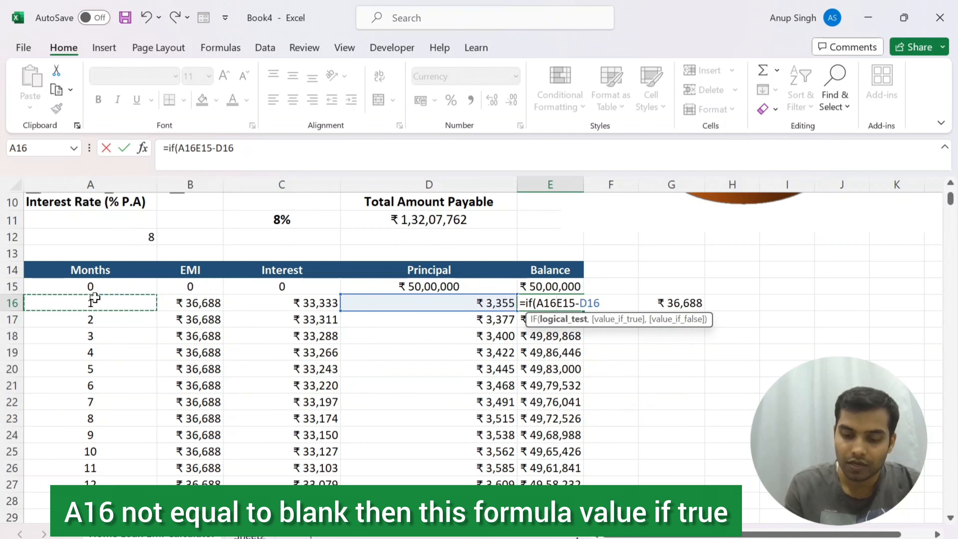
text(<>"")
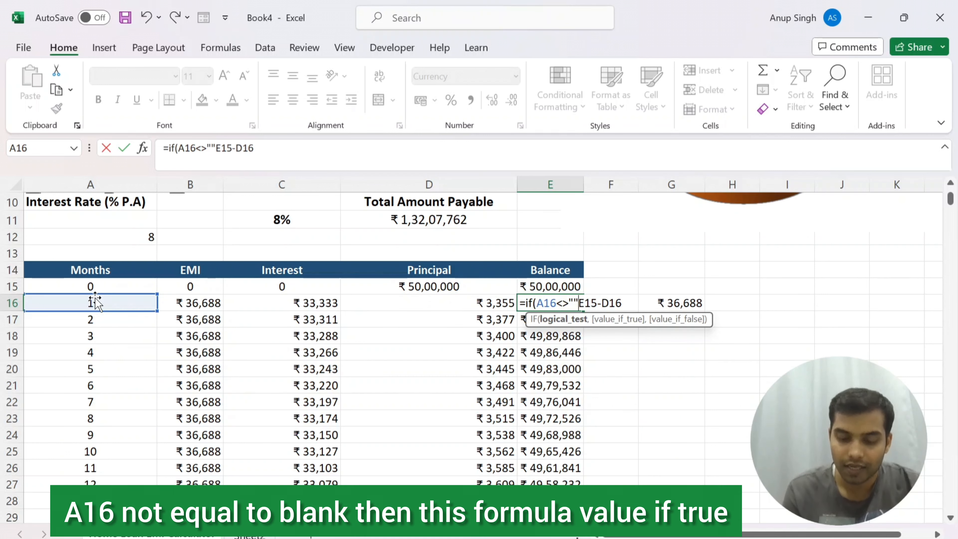
text(,)
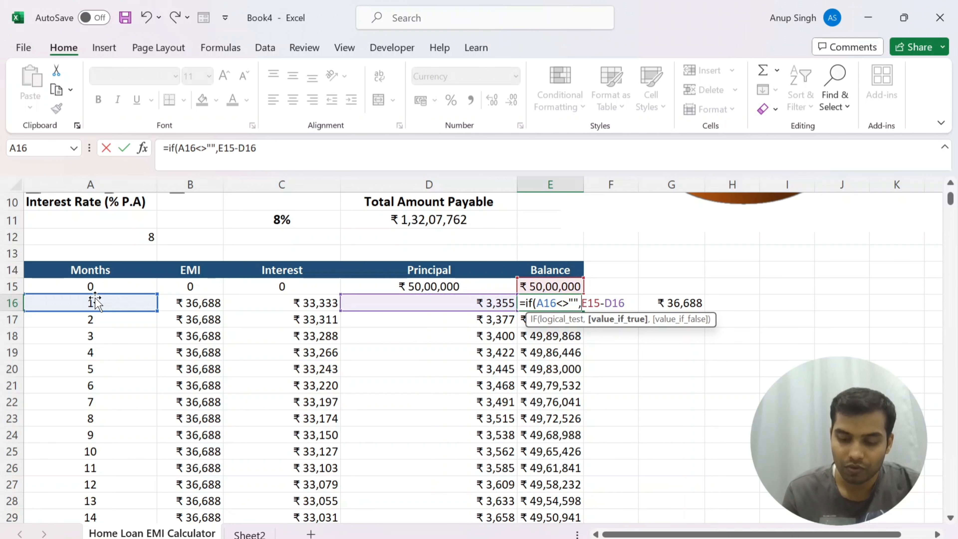
key(Right)
key(Right)
key(Right)
key(Escape)
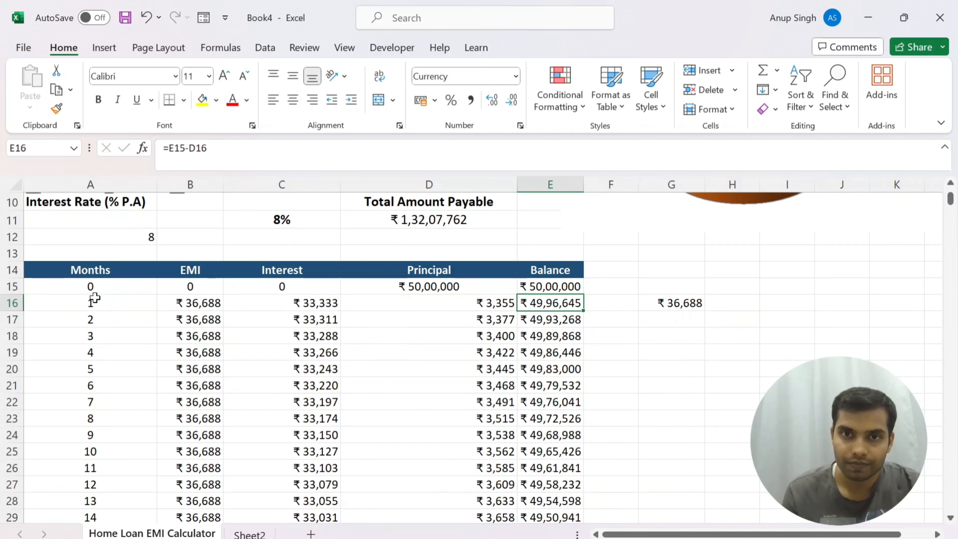
- Make E16's balance formula leave unused months blank: =IF(A16<>"",E15-D16,"")
key(F2)
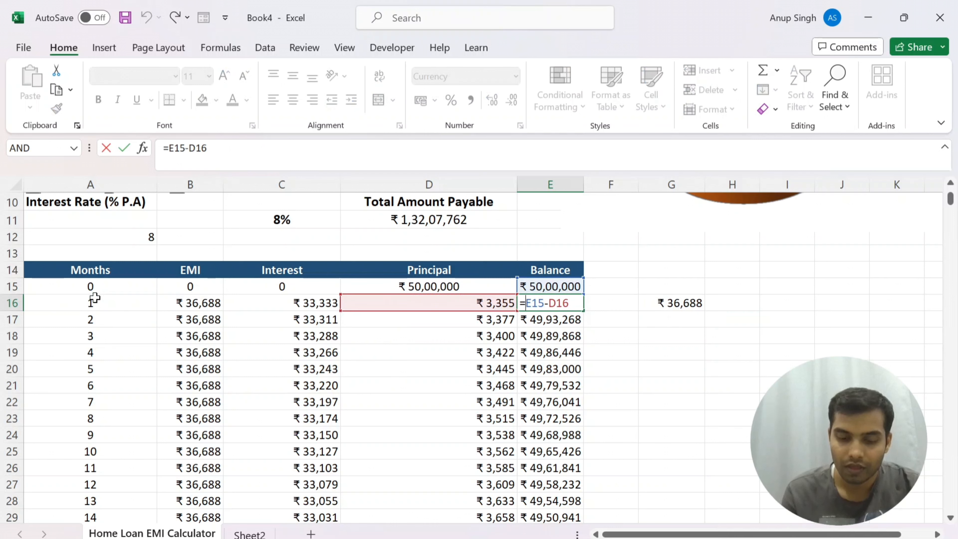
text(if()
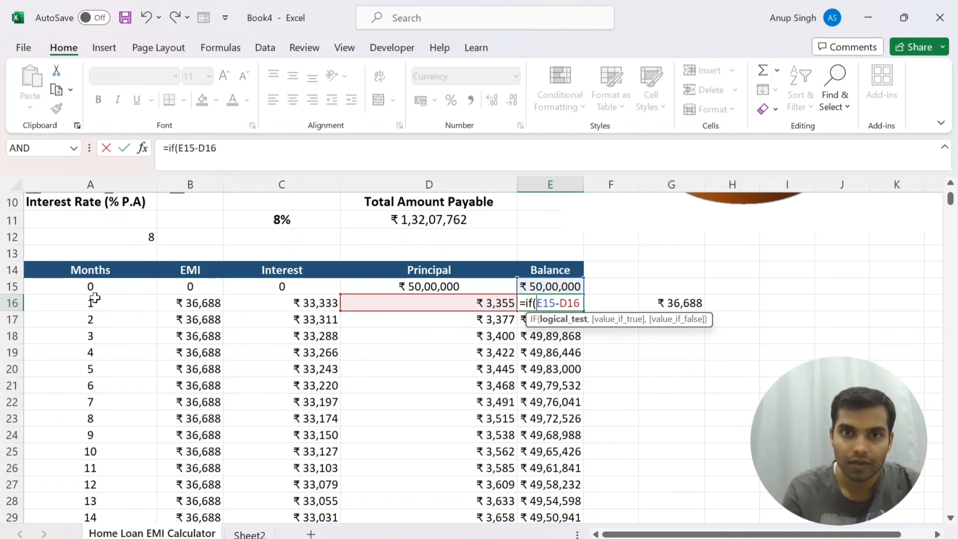
click(60, 301)
text(<>)
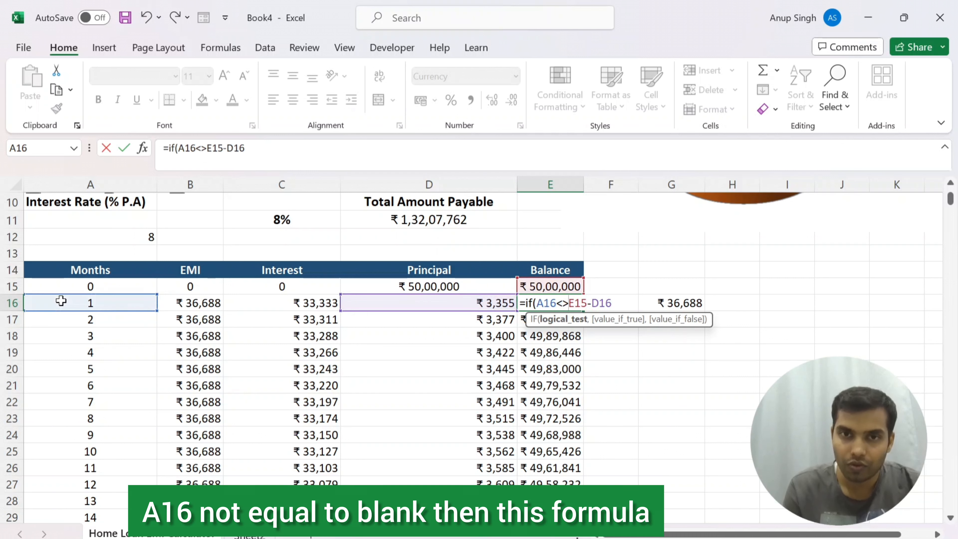
text("",E15-D16)
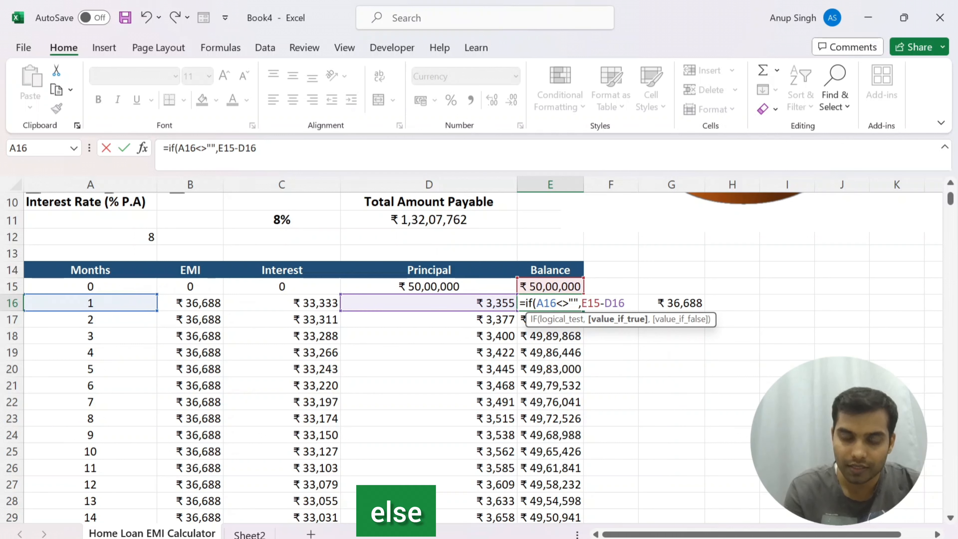
text(,)
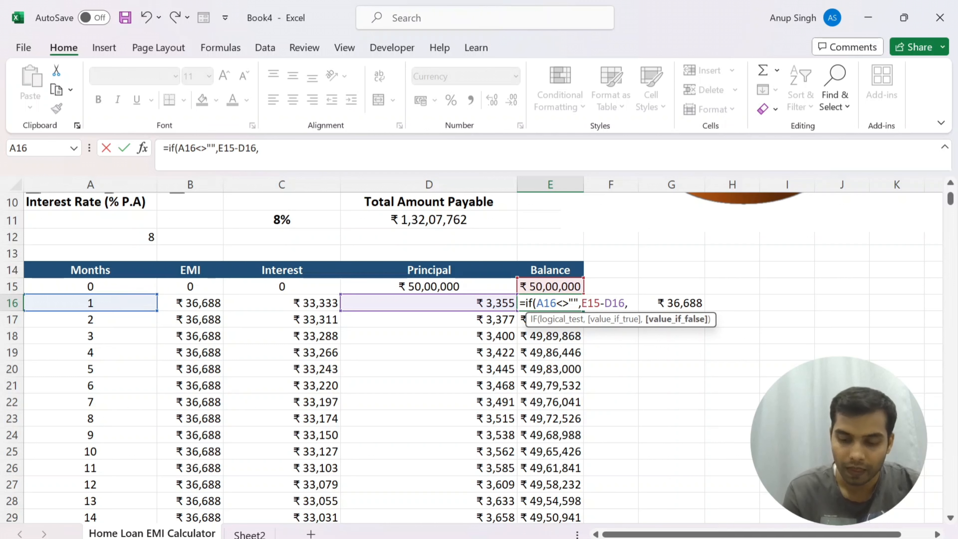
text("")
key(Return)
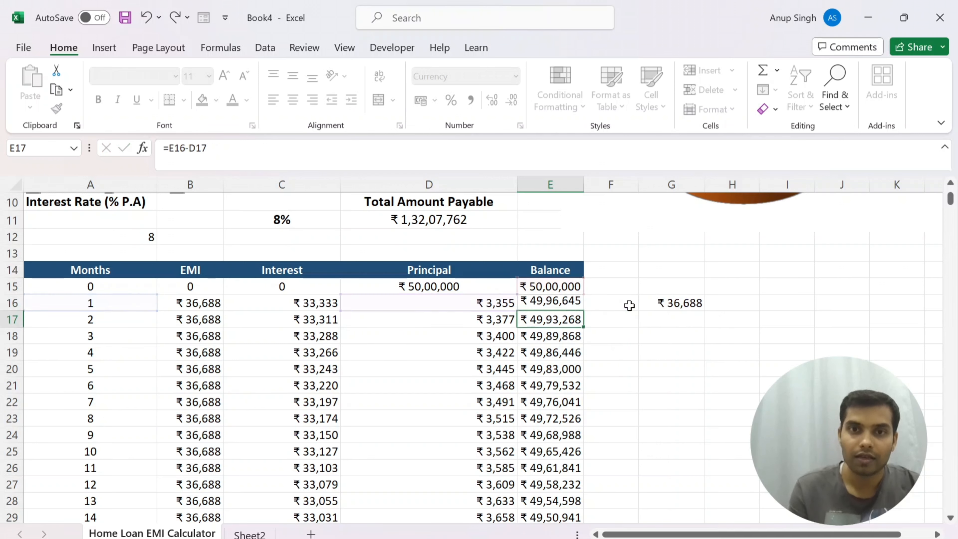
- Fill the IF-wrapped balance formula from E16 down through E376, and check the copied formula in E373
key(Up)
key(ctrl+shift+Down)
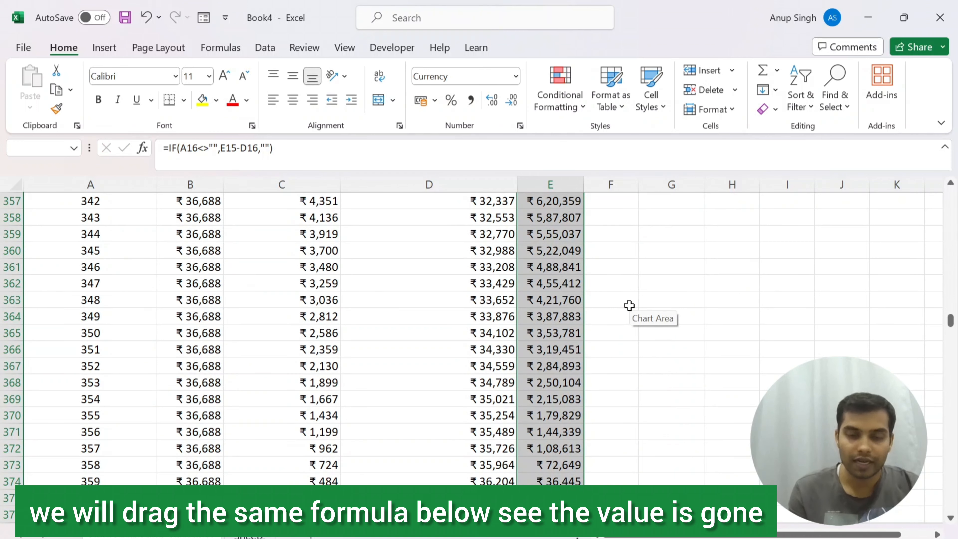
click(554, 467)
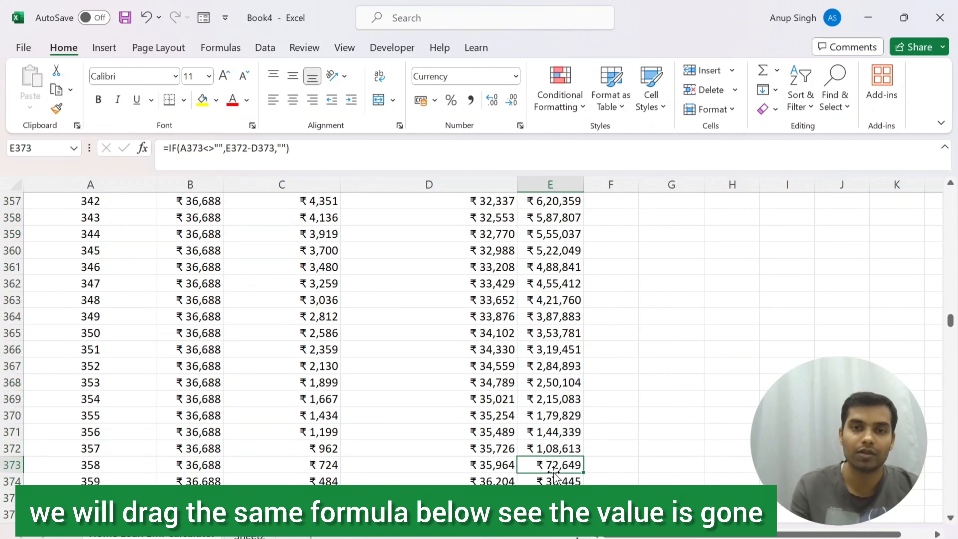
- Raise the loan amount to ₹3,66,66,666 with its scroll bar and auto-fit column E to the larger balances
scroll(552, 472, up, 3)
key(ctrl+Up)
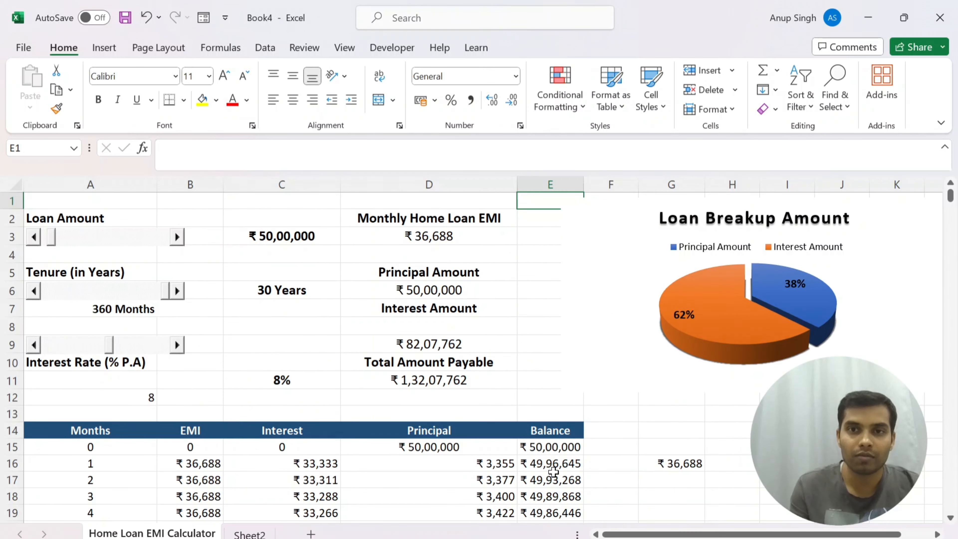
click(54, 242)
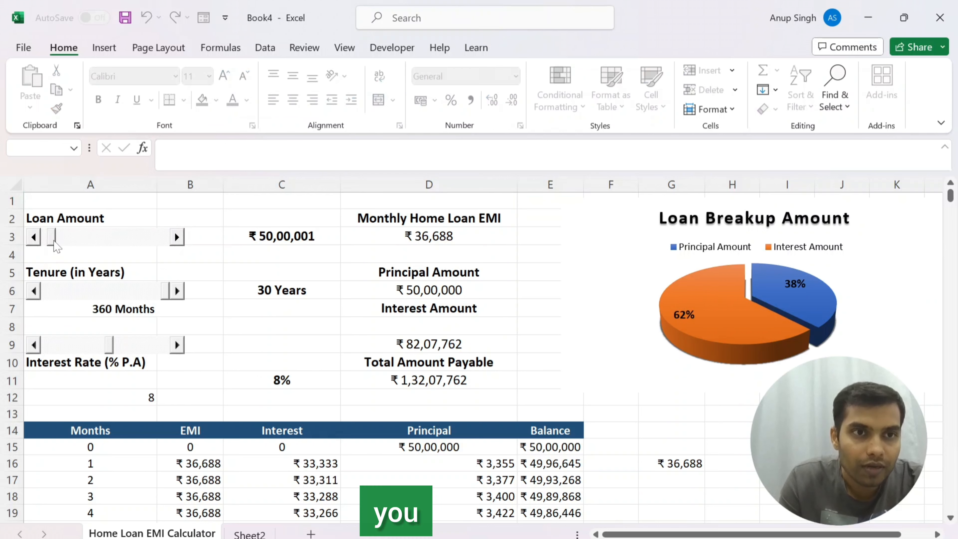
drag(55, 245, 89, 244)
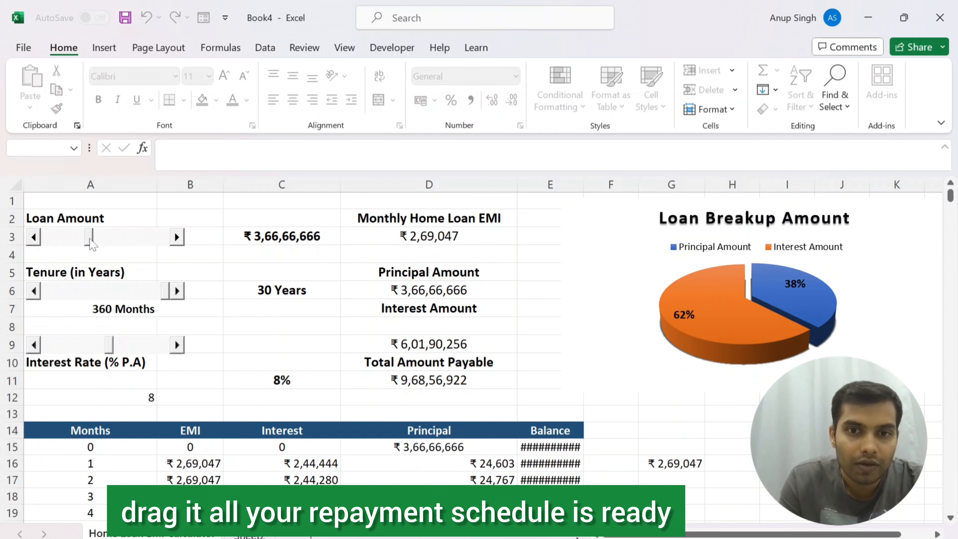
double_click(583, 184)
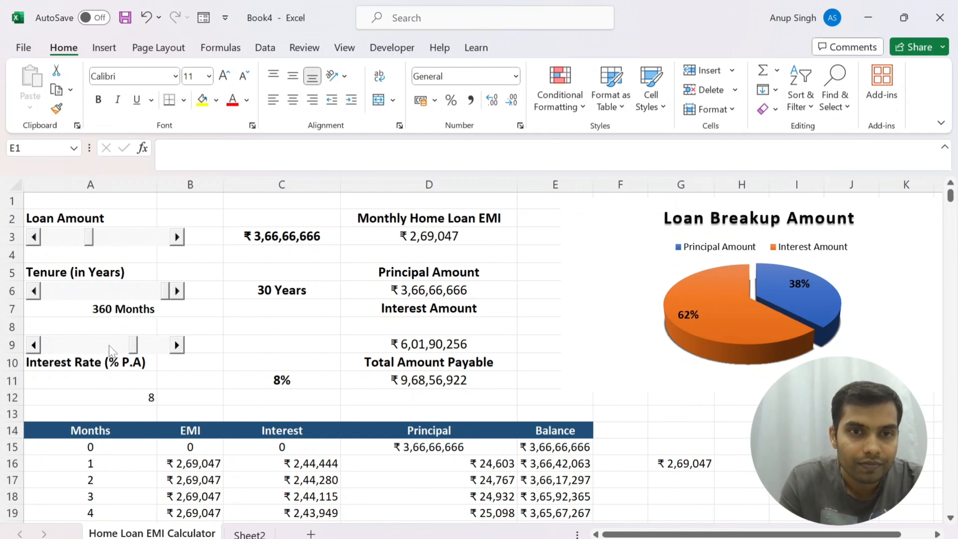
- Lower the interest rate to 6% and the loan amount to ₹37,50,000 with their scroll bars
mouse_move(110, 351)
mouse_down()
mouse_move(68, 345)
mouse_move(130, 345)
mouse_move(98, 345)
mouse_up()
click(88, 307)
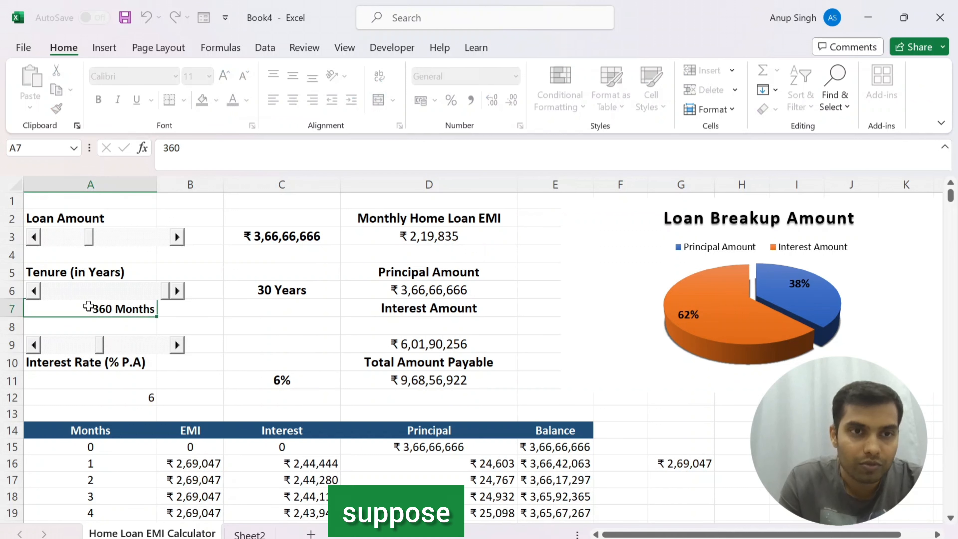
drag(94, 242, 52, 245)
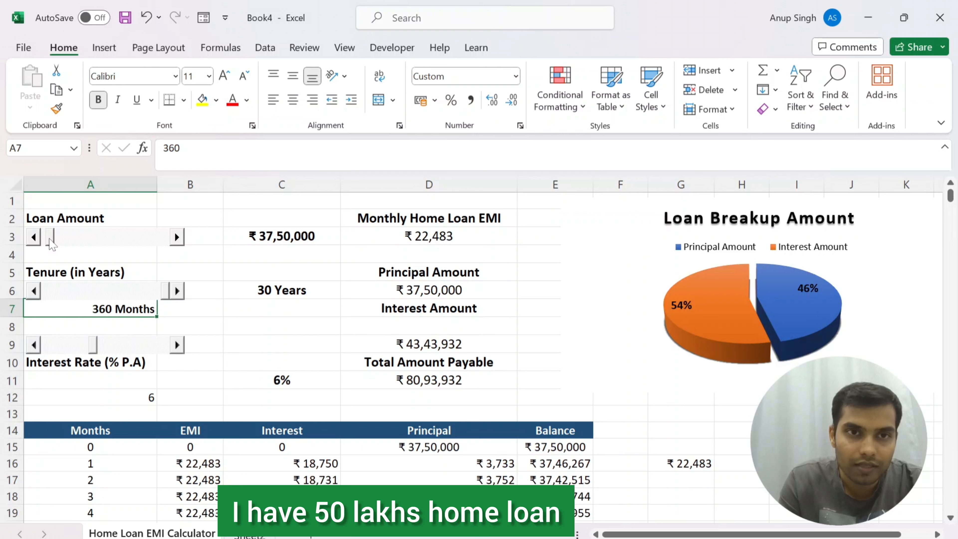
click(50, 239)
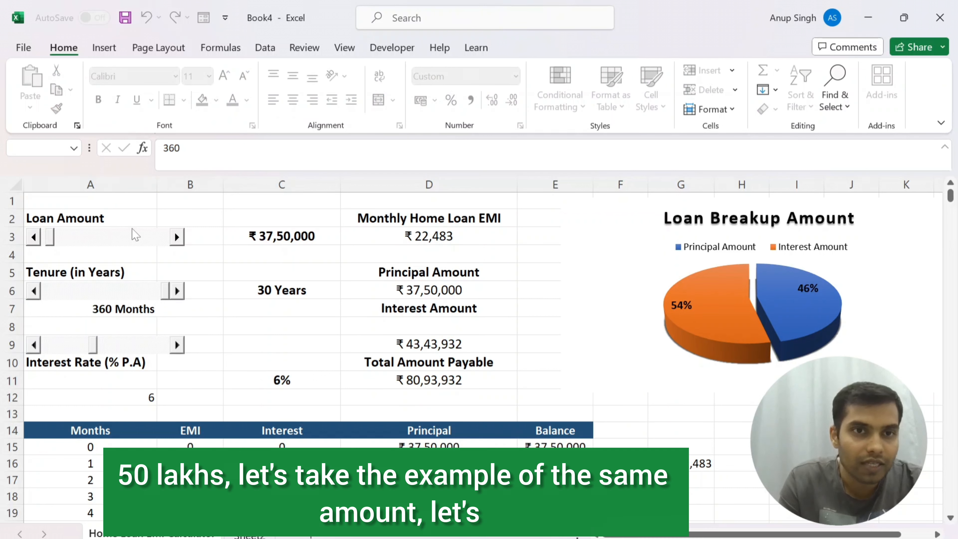
- Set the loan amount in C3 to ₹50,00,000 and the interest rate value in A12 to 8
click(263, 235)
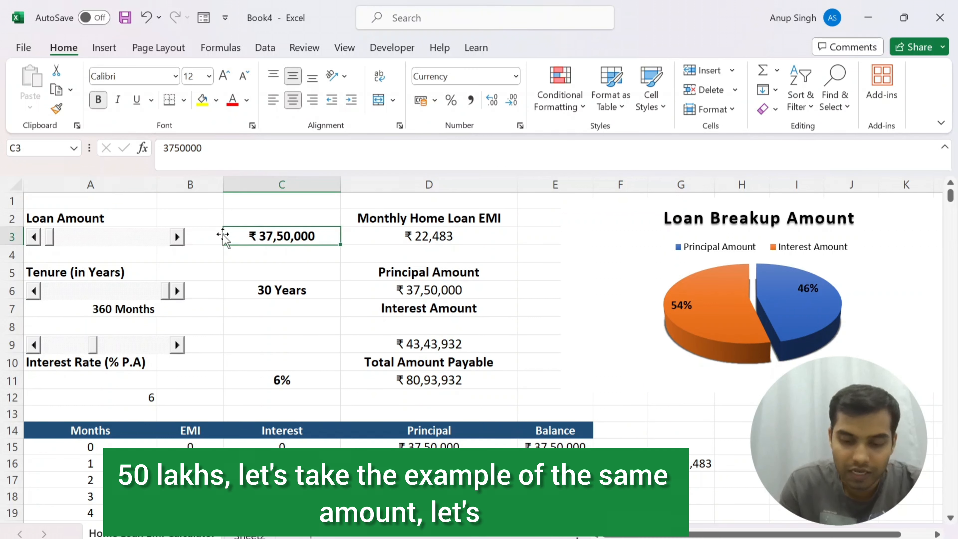
text(50,00,0)
text(0)
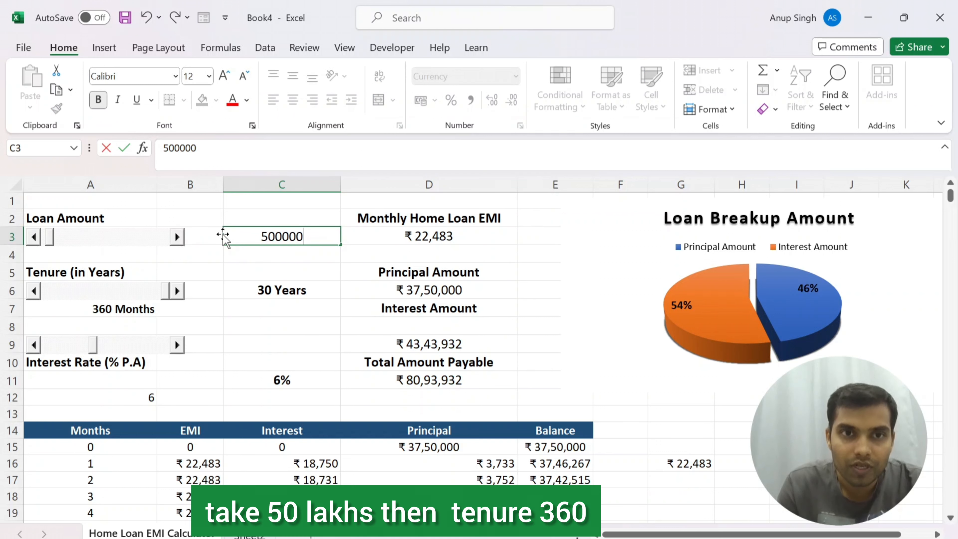
text(0)
key(Return)
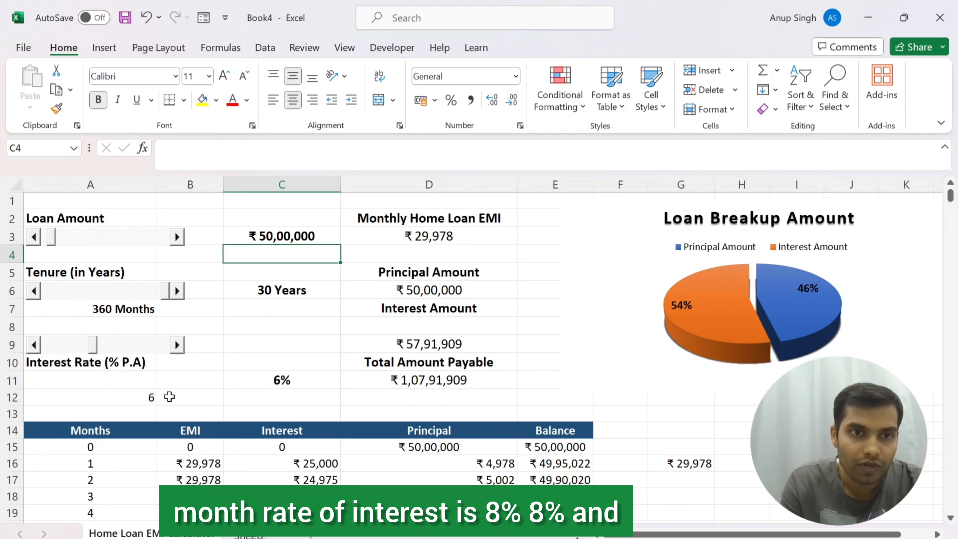
click(144, 397)
key(Return)
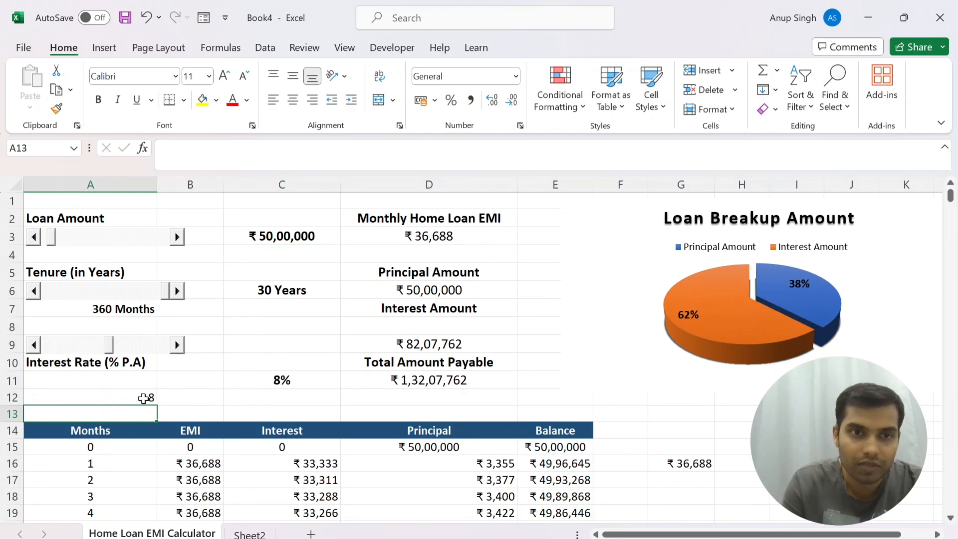
- Set the loan tenure in A7 to 10 months to test the repayment schedule
click(100, 307)
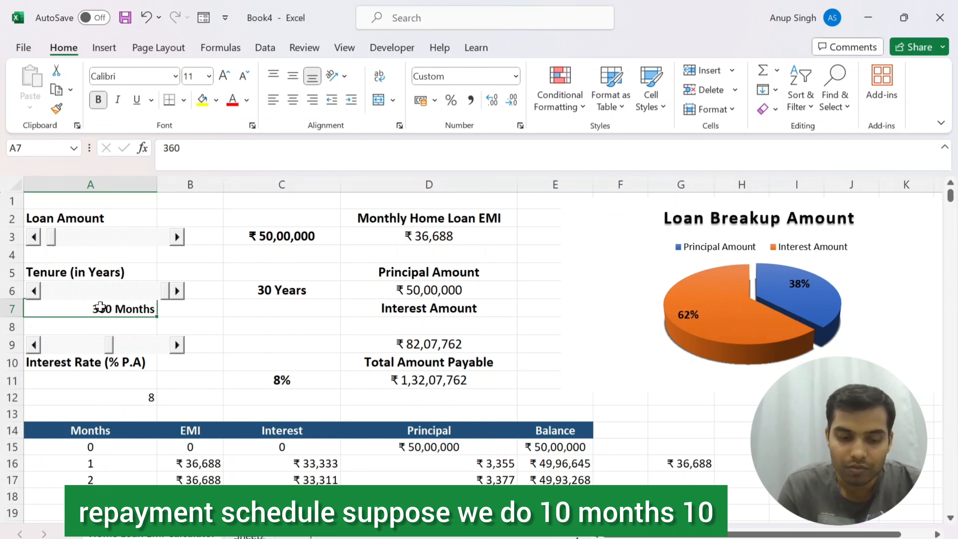
text(10)
key(Return)
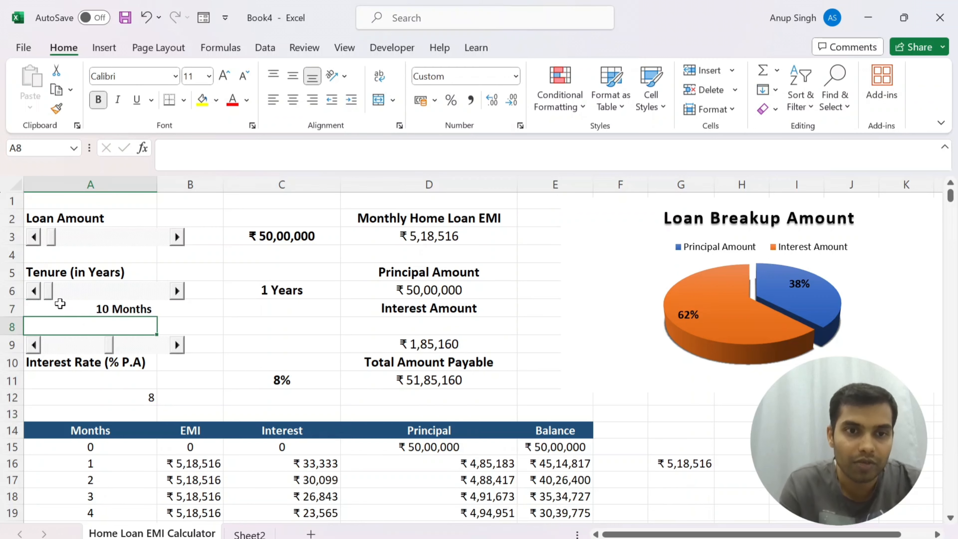
- Center-align all cells of the repayment schedule from the Months header through month 10 (A14:E25)
scroll(188, 385, down, 4)
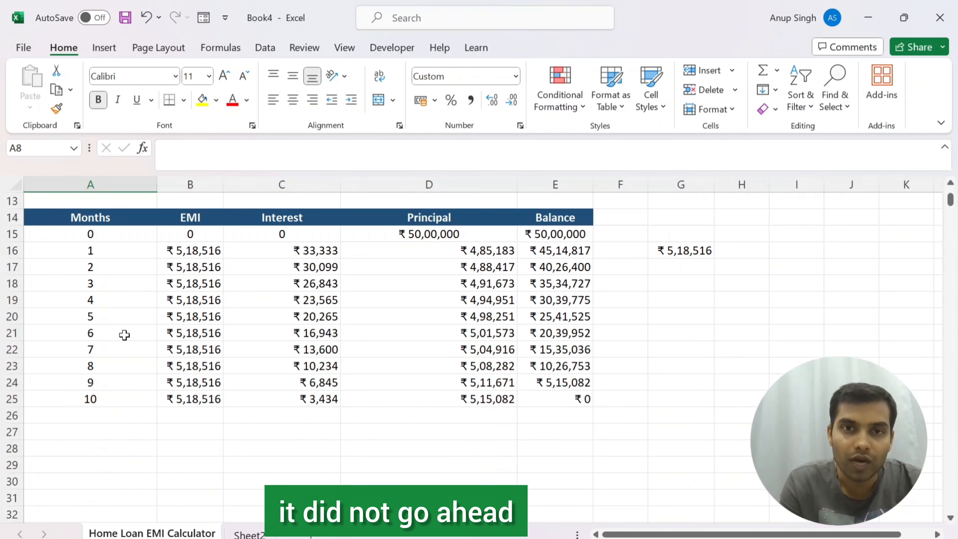
drag(38, 217, 548, 400)
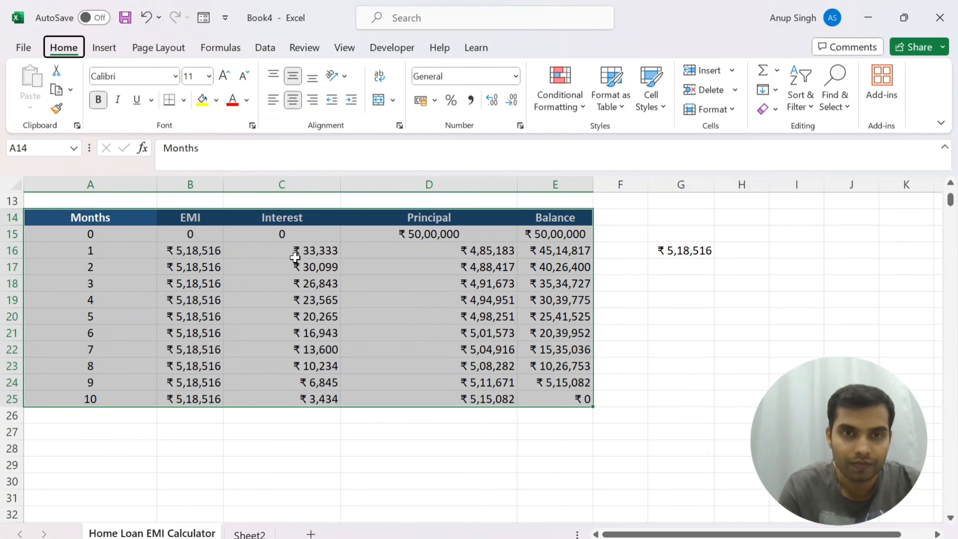
key(alt+h)
key(a)
key(c)
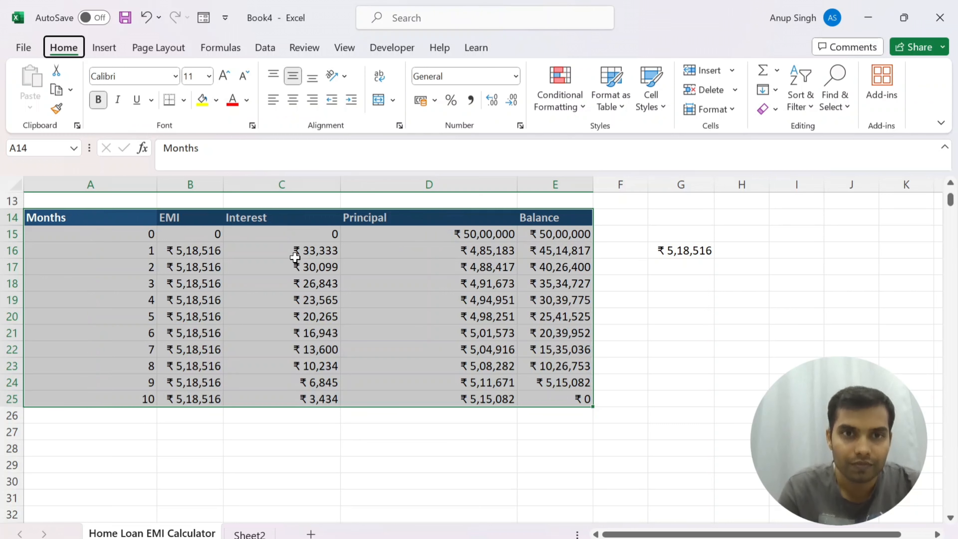
key(alt+h)
key(a)
key(c)
- Examine the 10-month tenure in A7 alongside the resulting Interest Amount in D9
scroll(303, 344, up, 4)
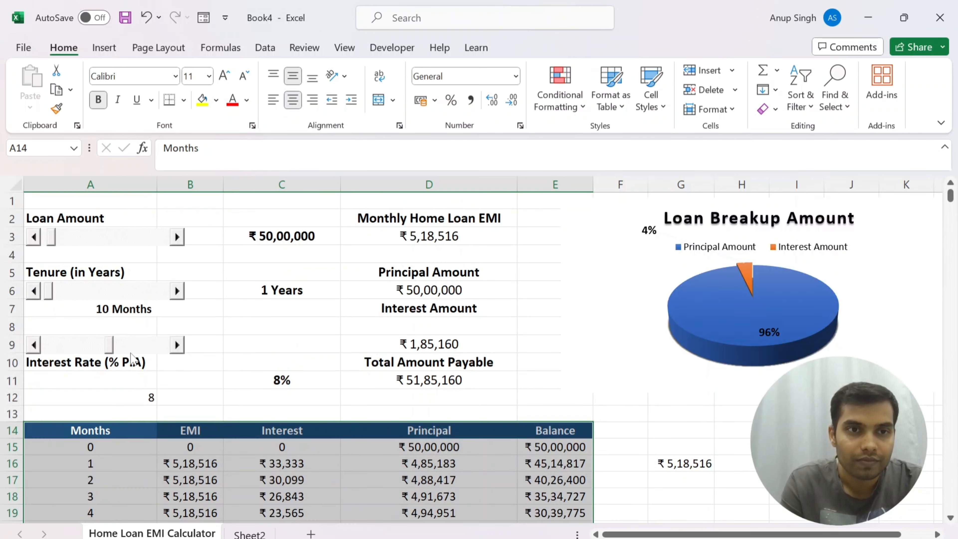
click(113, 310)
scroll(276, 376, down, 1)
scroll(276, 376, down, 2)
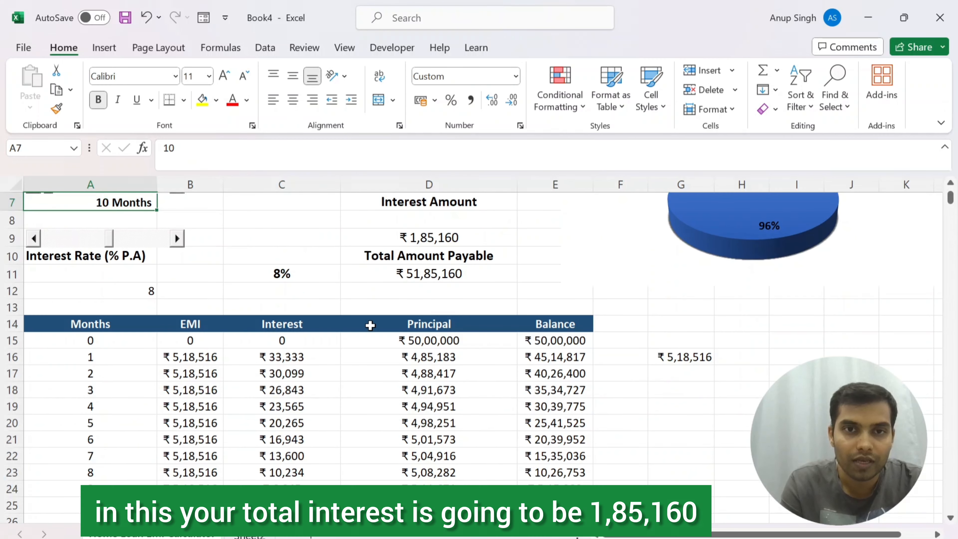
scroll(435, 292, up, 1)
click(436, 291)
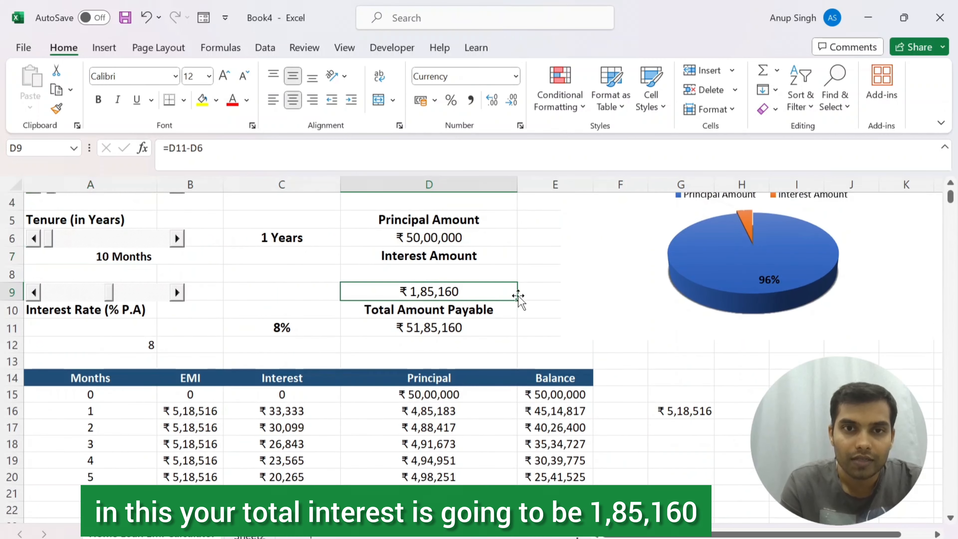
scroll(518, 312, up, 1)
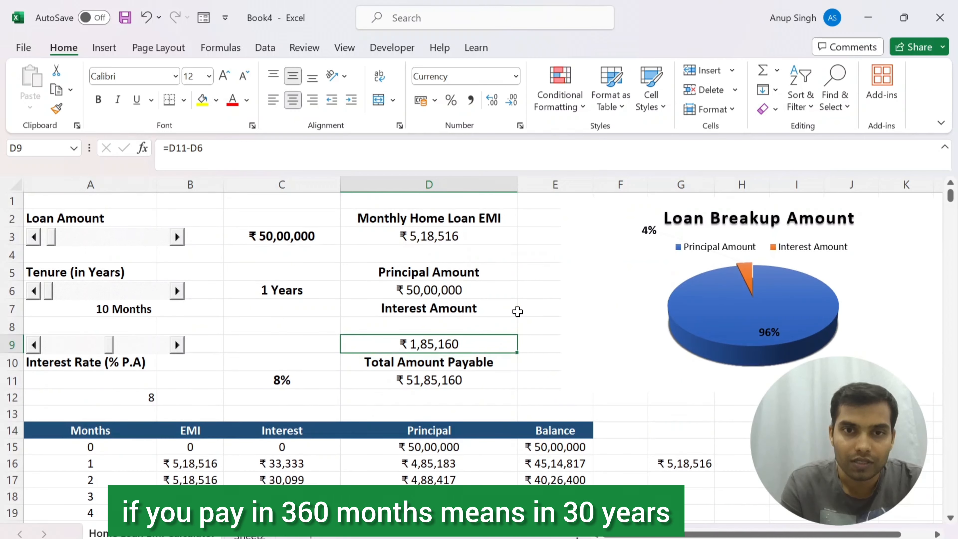
- Raise the loan tenure to 360 months (30 years) with its scroll bar and check the interest amount in D9
click(121, 308)
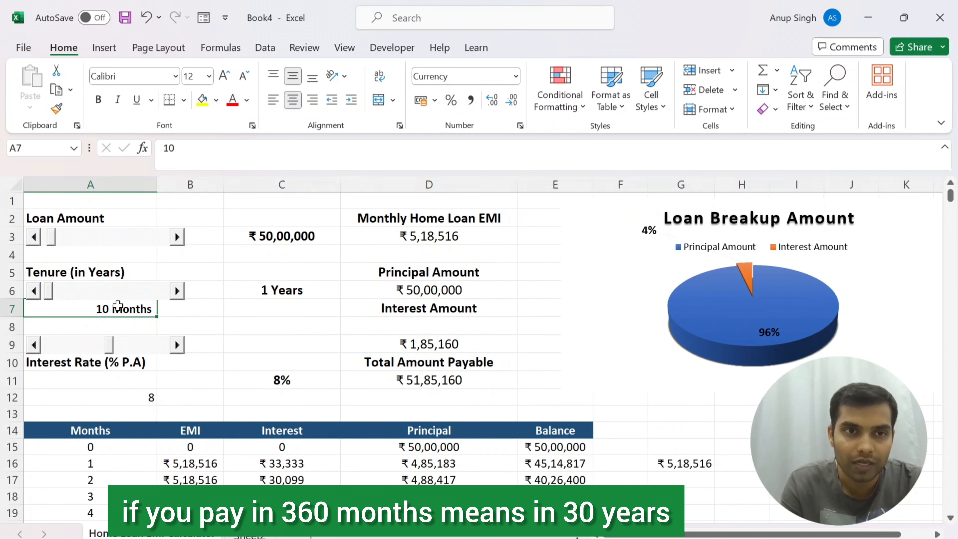
drag(54, 291, 168, 293)
click(291, 290)
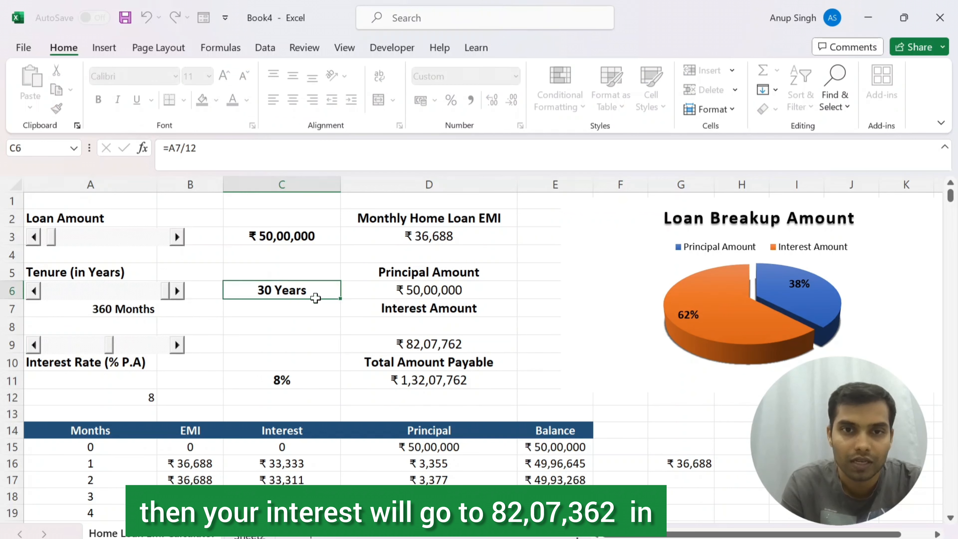
click(447, 351)
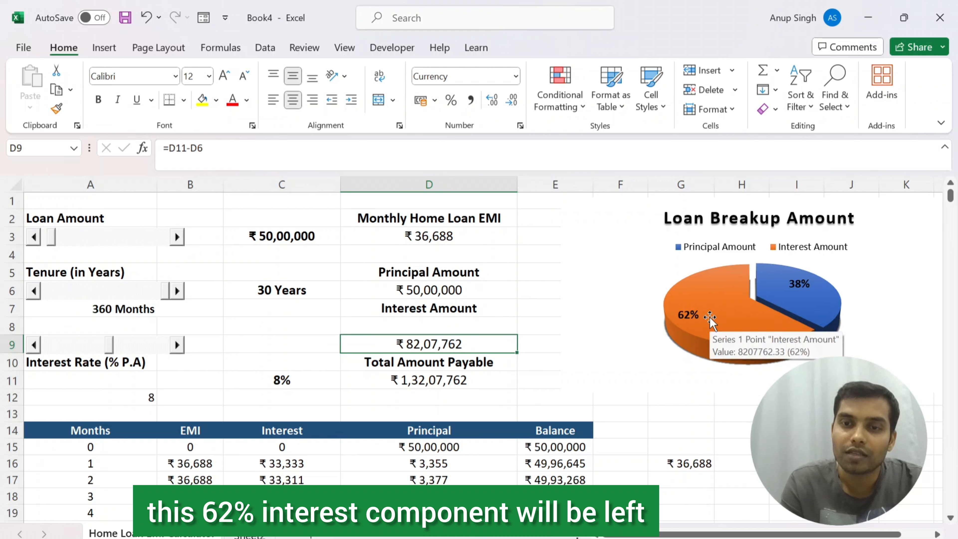
- Move the Loan Breakup Amount chart over to column E and apply the chart style with a gray gradient background and dark percentage labels
click(700, 313)
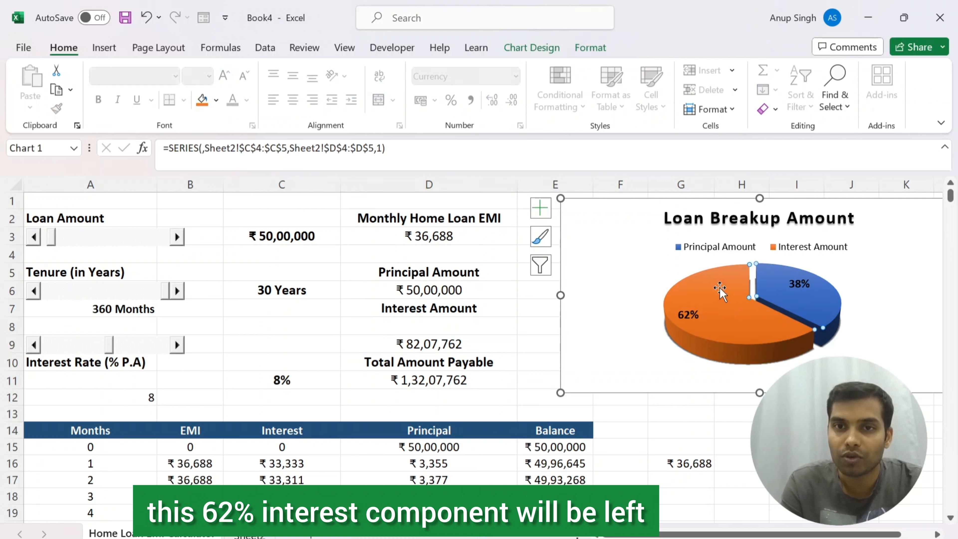
drag(646, 248, 606, 249)
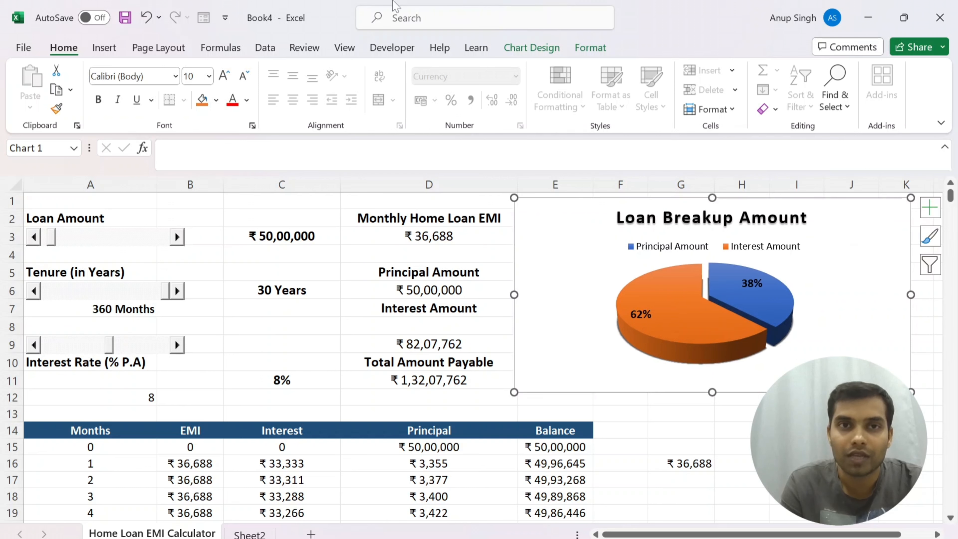
click(536, 53)
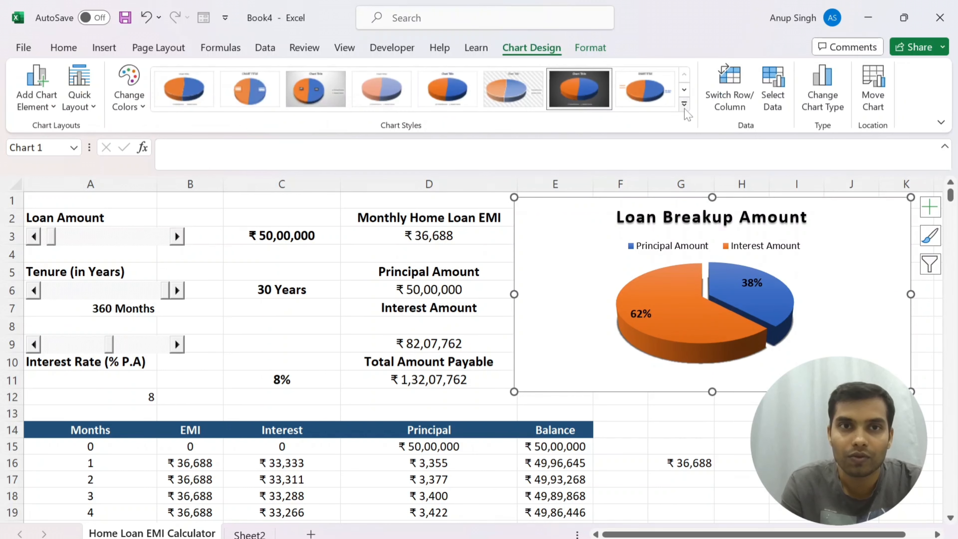
click(320, 91)
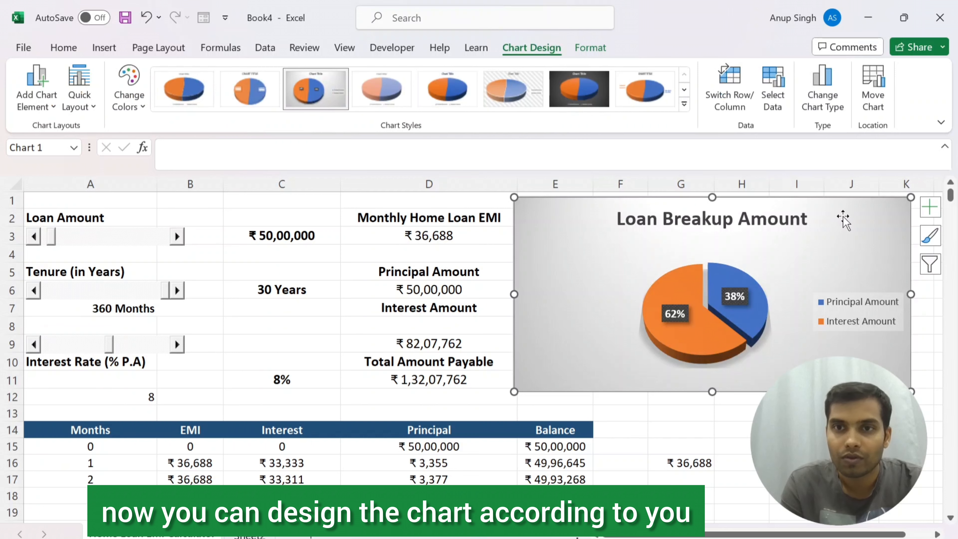
click(906, 480)
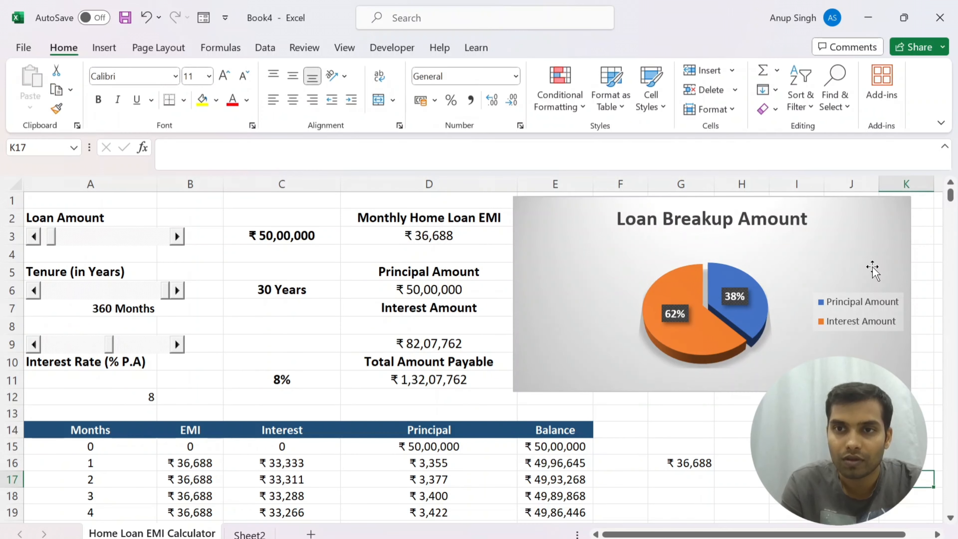
click(872, 239)
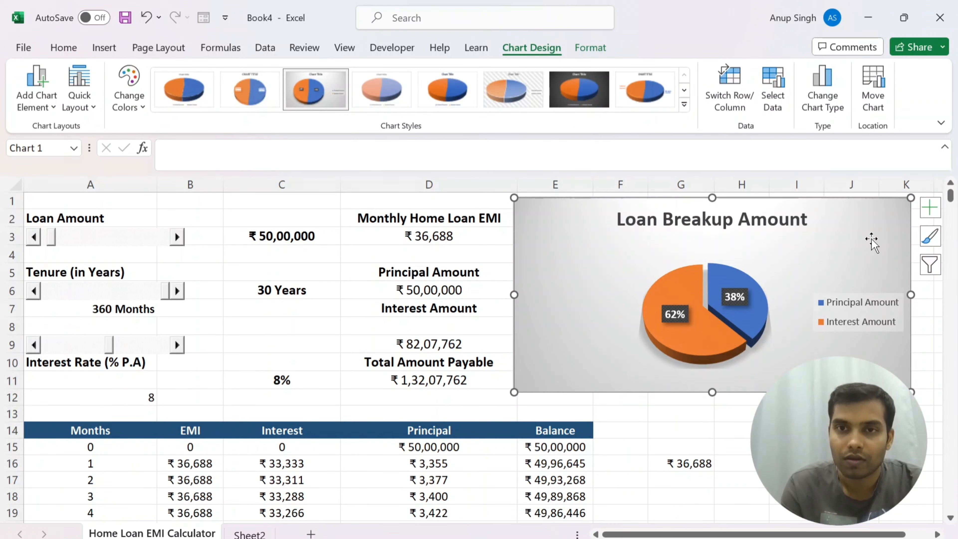
key(Delete)
key(ctrl+z)
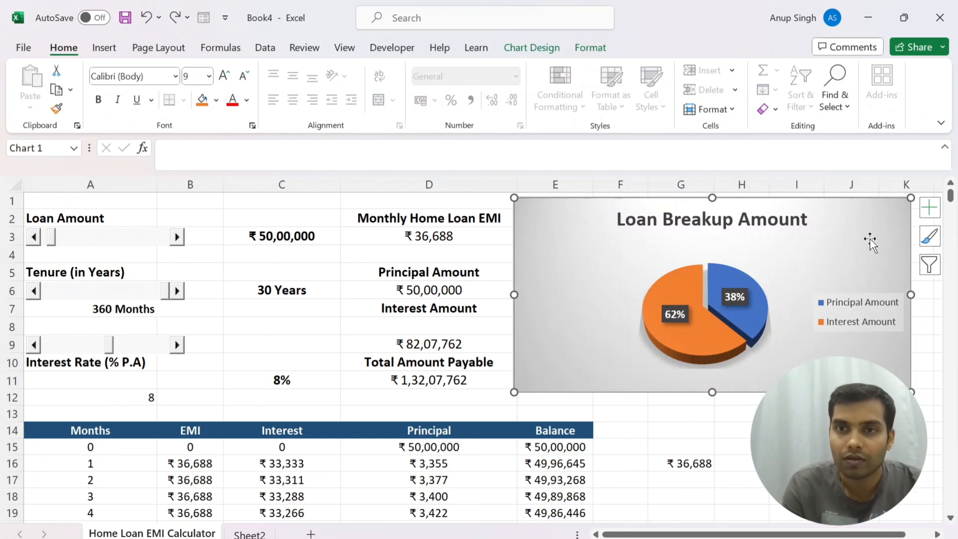
- Remove the background of the Loan Breakup Amount chart by setting its shape fill to No Fill
click(544, 51)
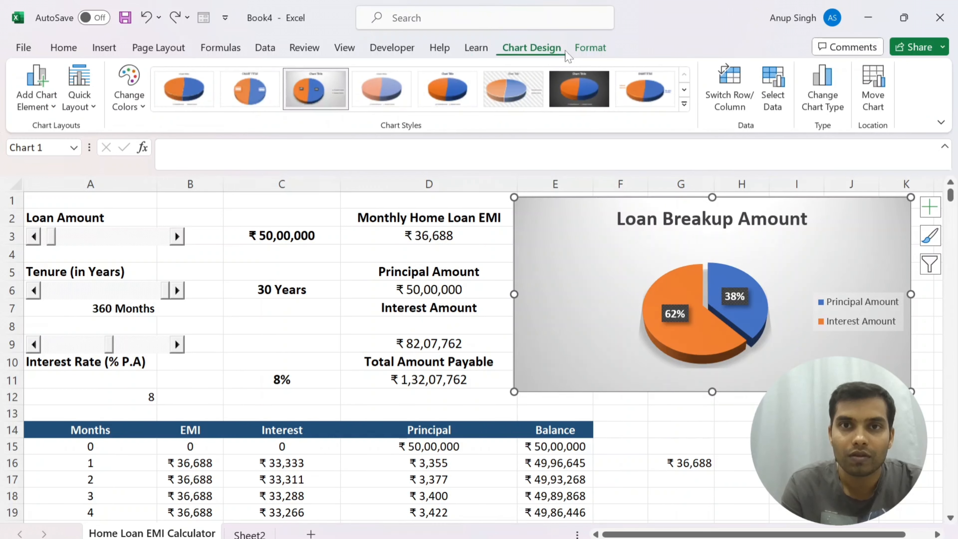
click(591, 48)
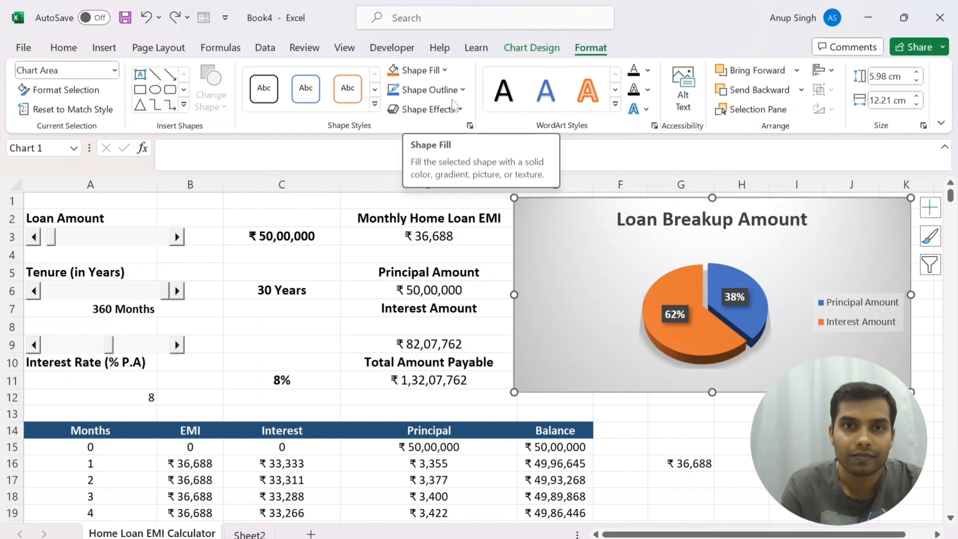
click(445, 70)
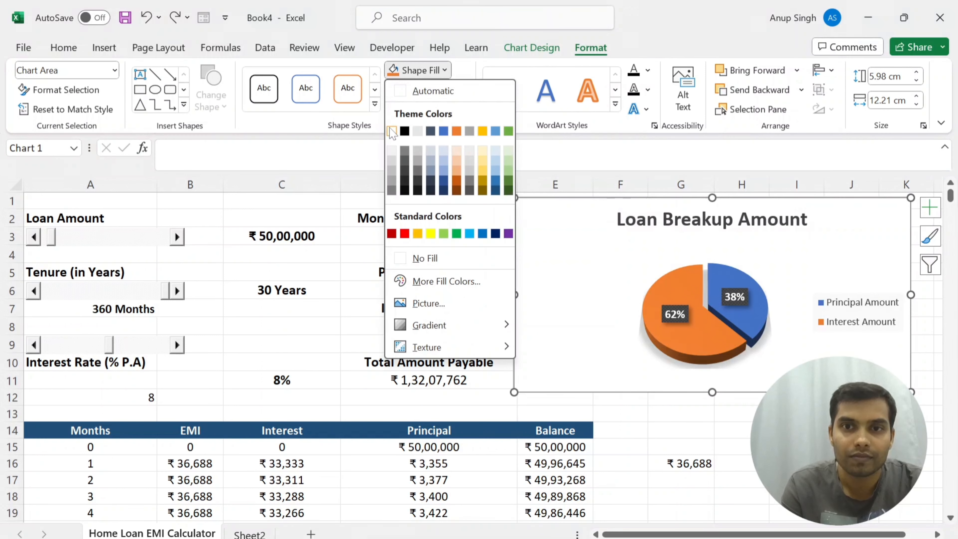
click(432, 265)
click(906, 430)
click(851, 463)
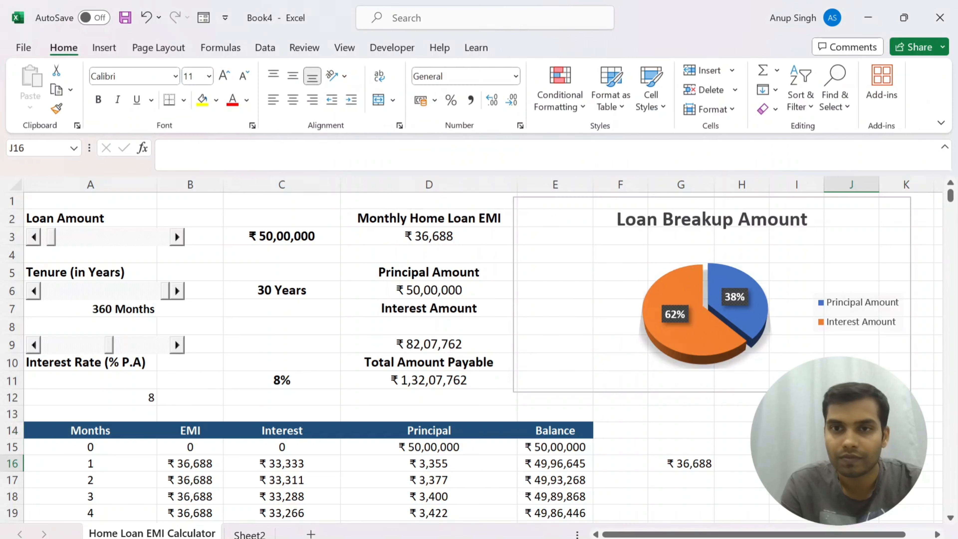
- Enlarge the Loan Breakup Amount chart slightly by pulling its lower corner out over column D
click(803, 313)
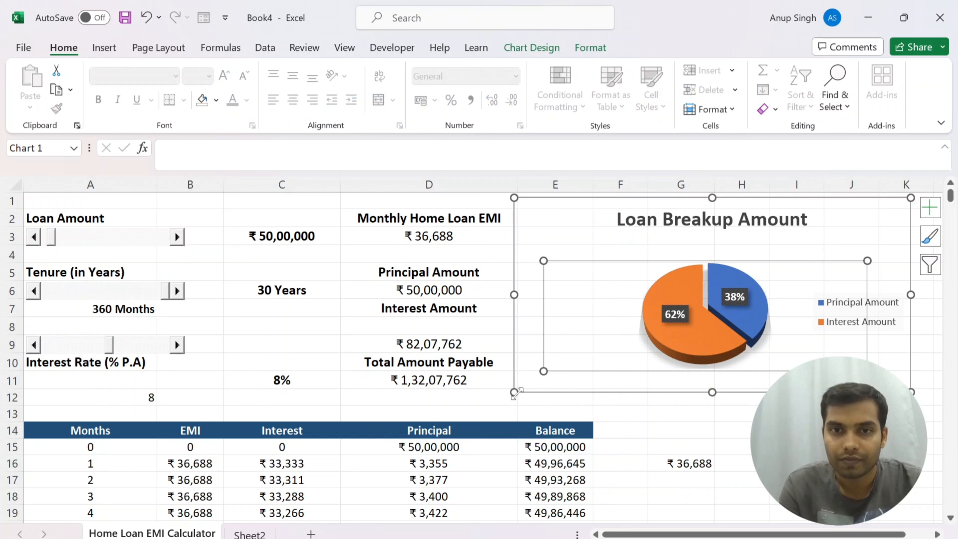
drag(513, 392, 487, 403)
click(796, 463)
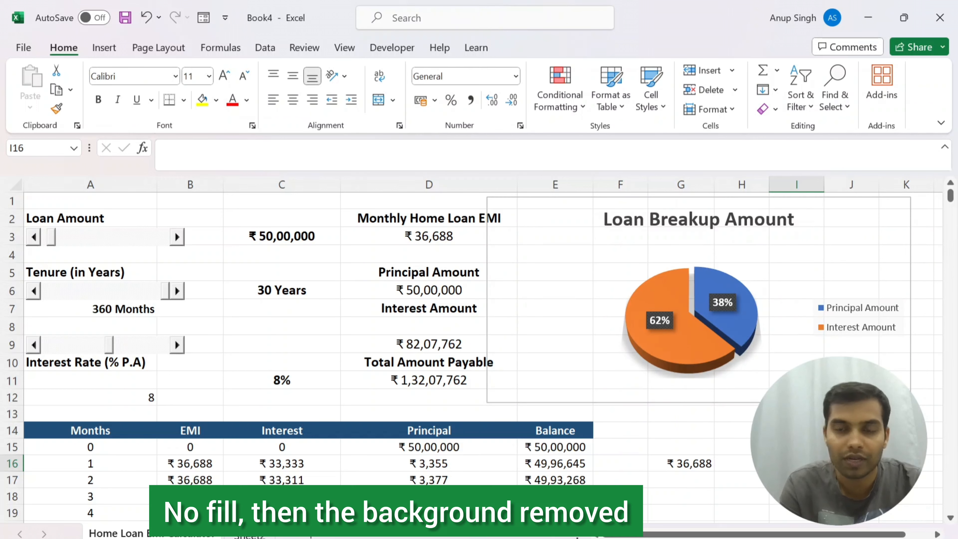
click(851, 464)
- Remove the chart area's border by setting it to No line, and close the formatting pane
click(800, 200)
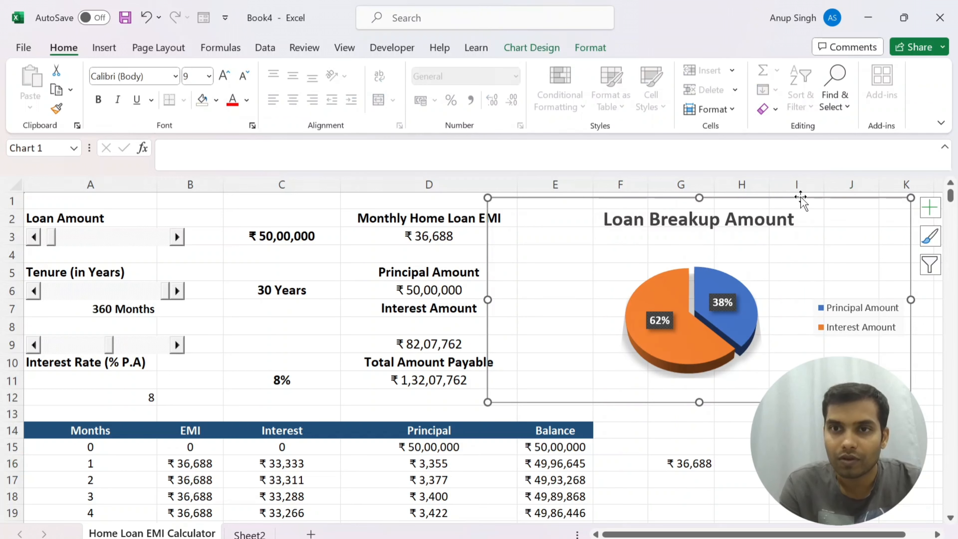
right_click(800, 197)
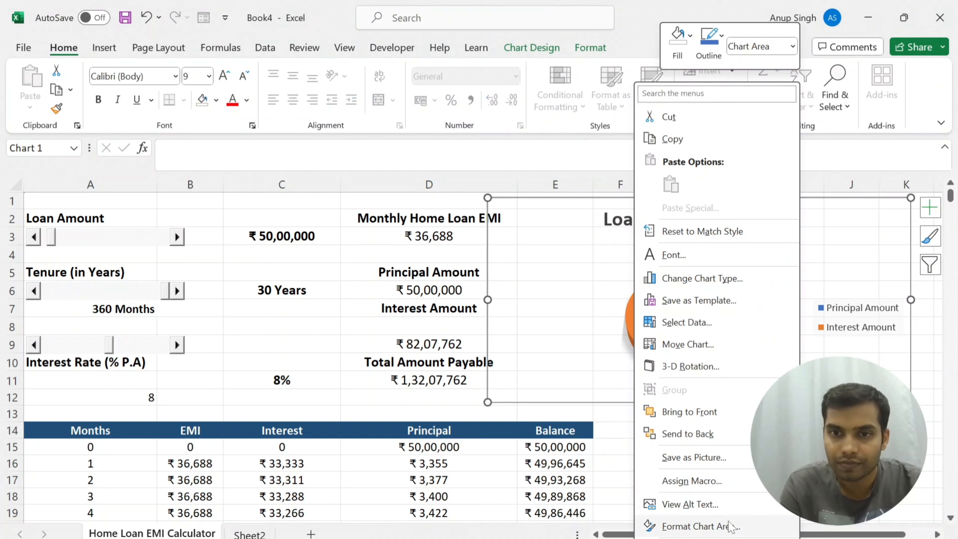
click(730, 526)
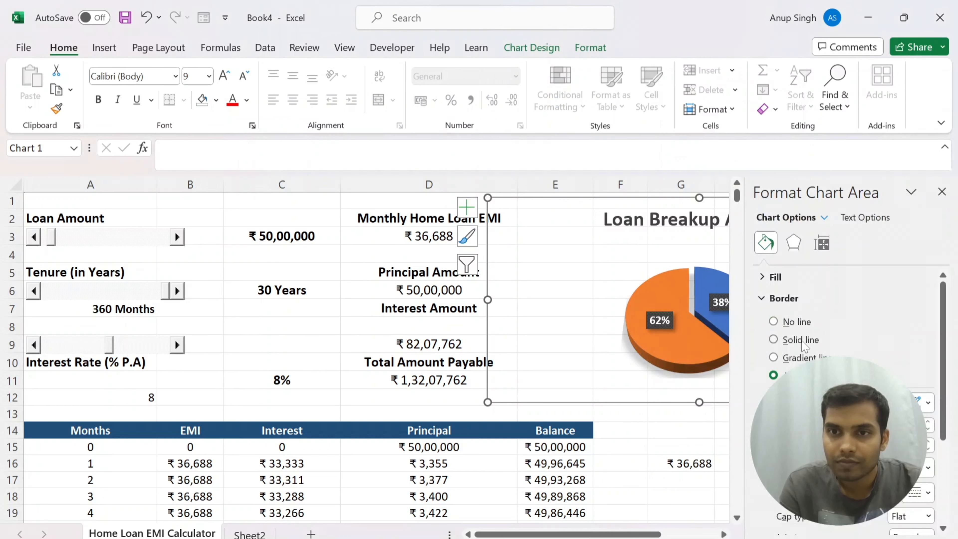
click(774, 322)
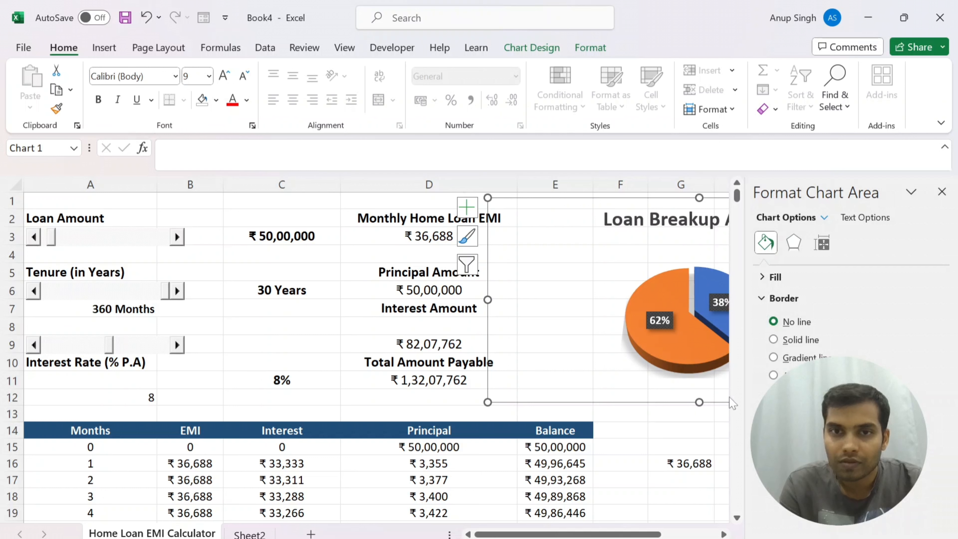
click(669, 430)
click(581, 264)
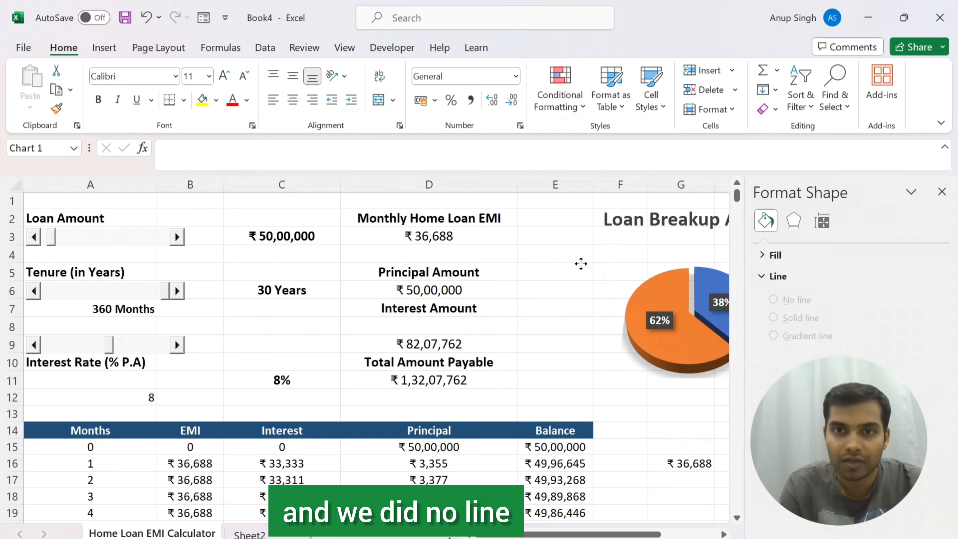
click(641, 461)
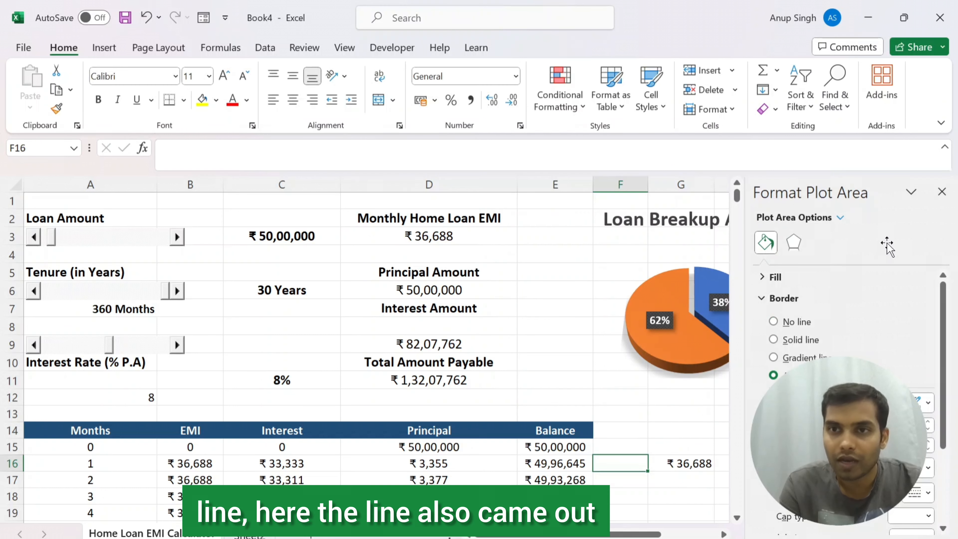
click(941, 193)
- Widen the chart a little further over column D and enlarge its plot area so the pie fills more space below the title
click(764, 270)
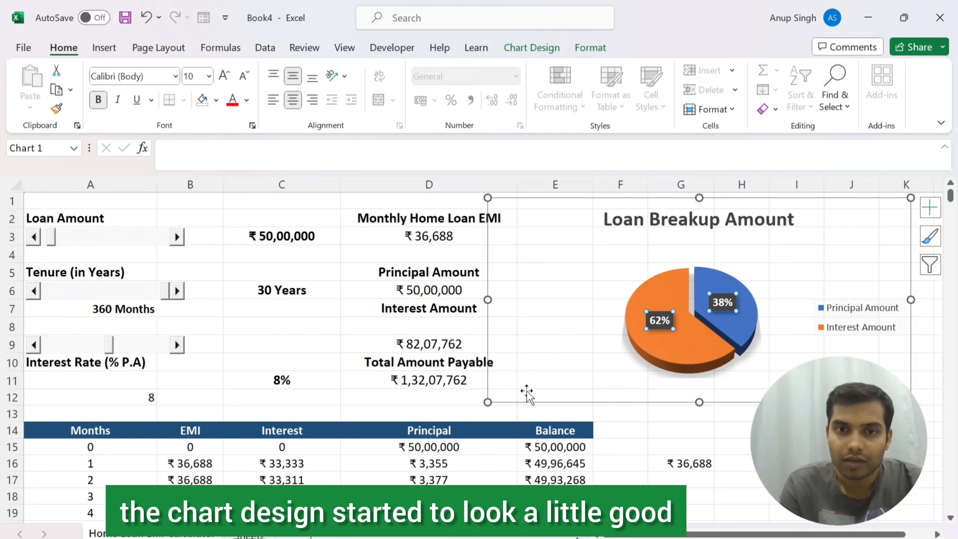
drag(488, 402, 465, 407)
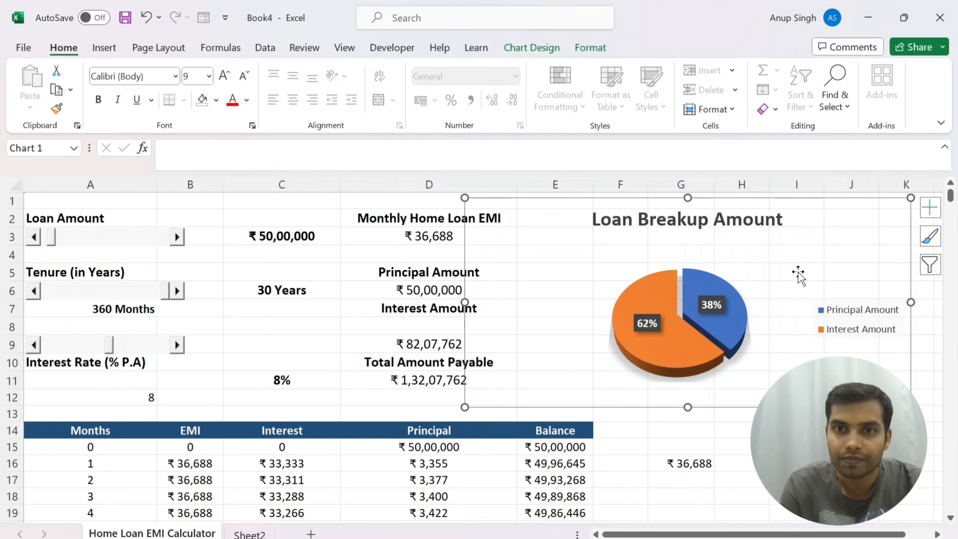
click(798, 272)
drag(855, 262, 876, 237)
click(858, 463)
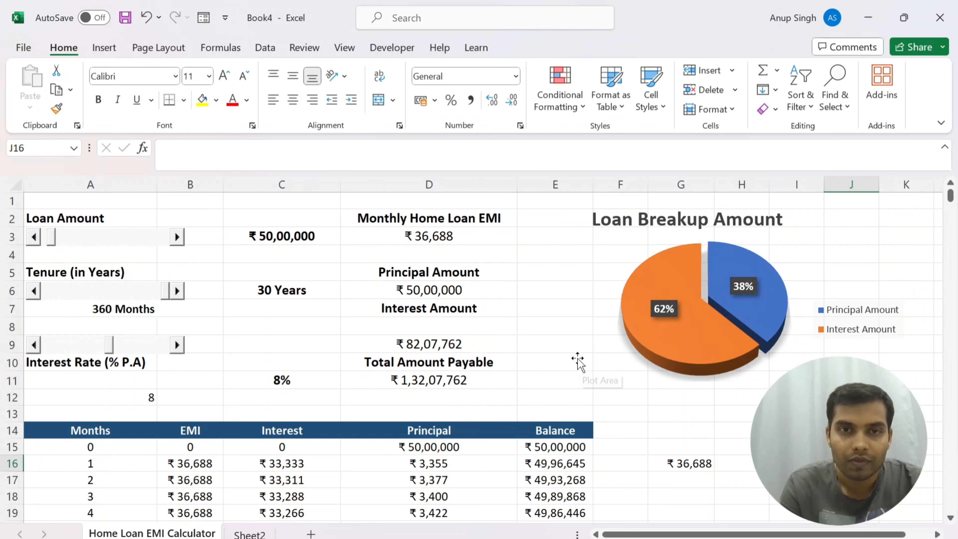
- Hide the gridlines on the Home Loan EMI Calculator sheet
click(344, 48)
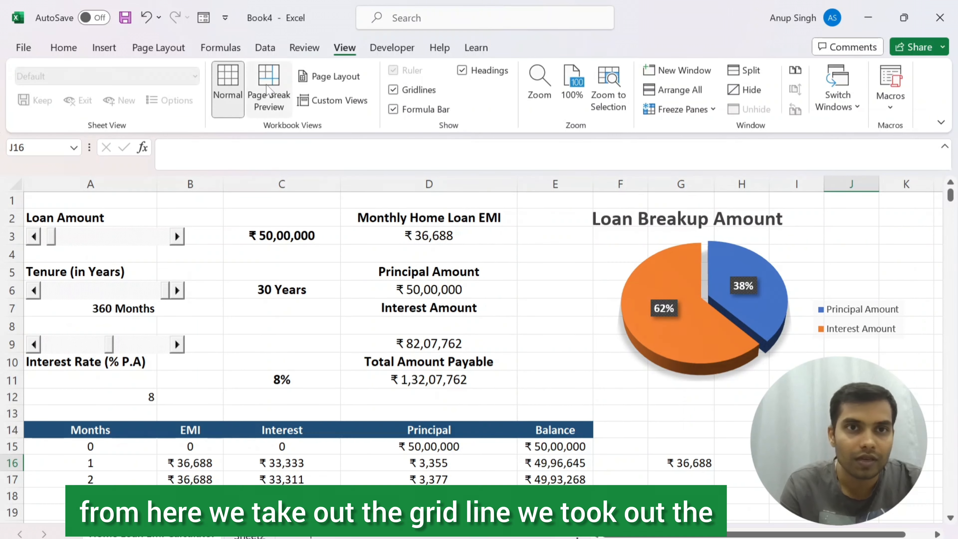
click(392, 89)
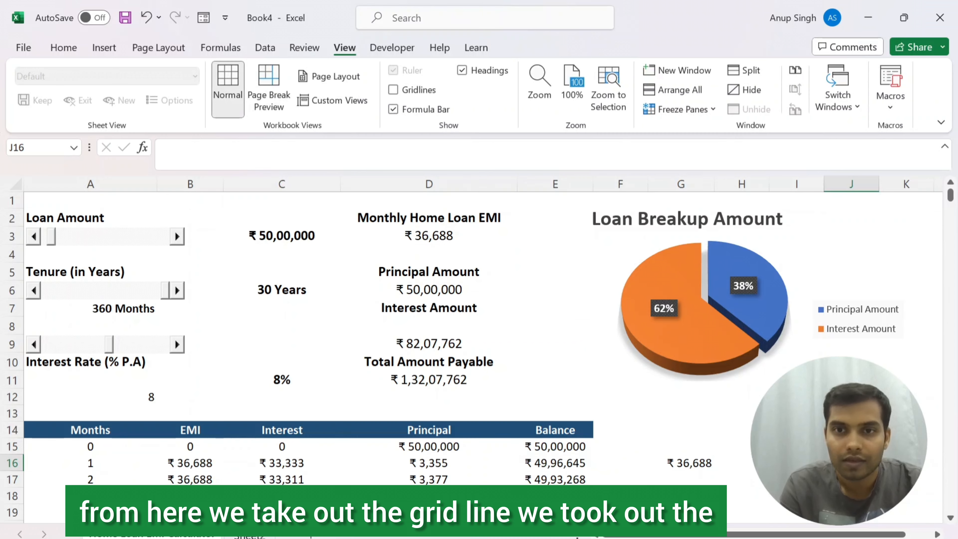
click(796, 446)
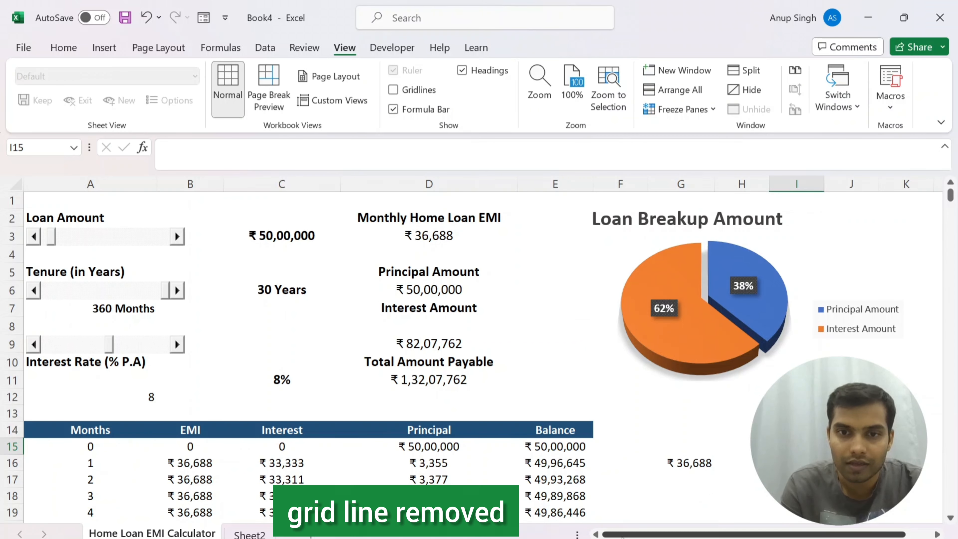
- Raise the loan amount with its scroll bar to ₹ 5,16,66,666 and check how the amortization rows respond
drag(52, 237, 106, 237)
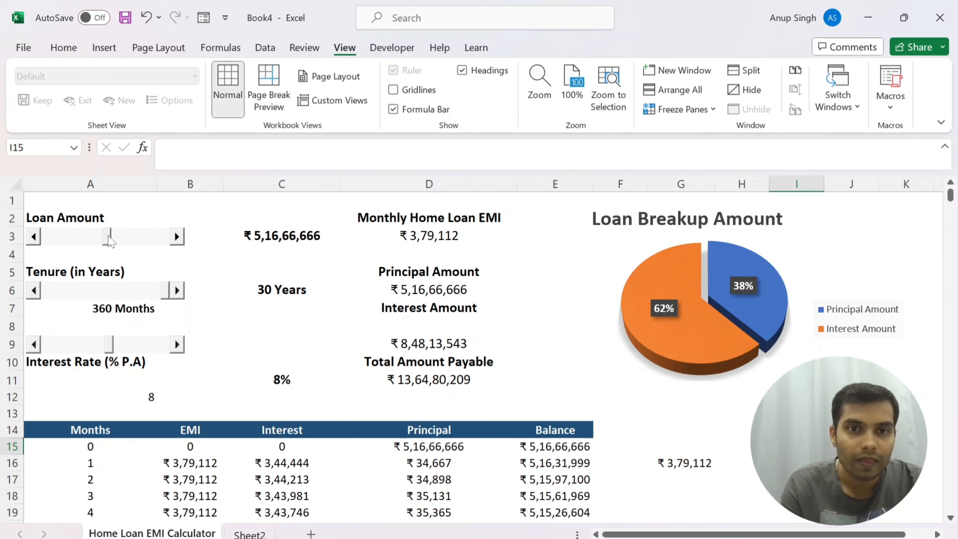
scroll(208, 381, down, 1)
scroll(208, 381, down, 4)
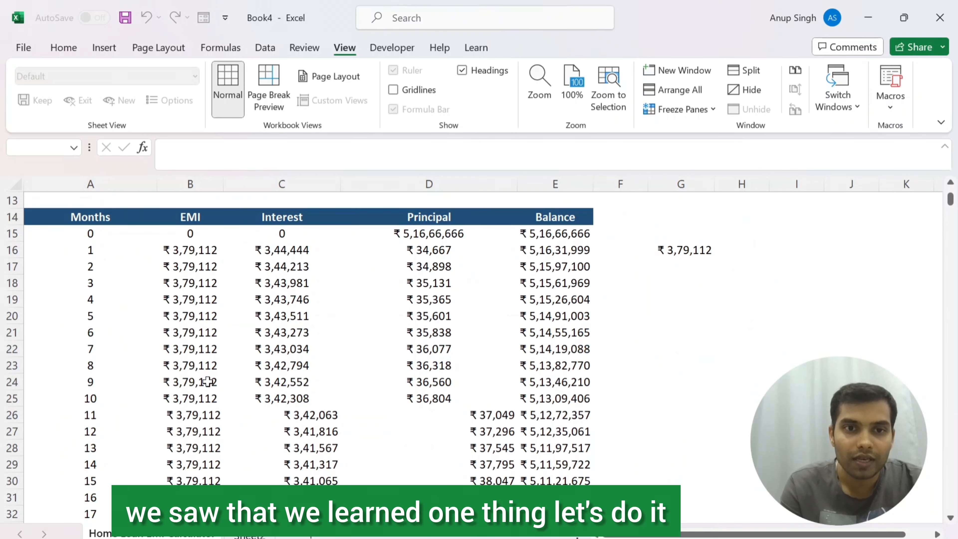
- Try to center the Interest values from C16 down to the end of the column
click(291, 253)
key(ctrl+shift+Down)
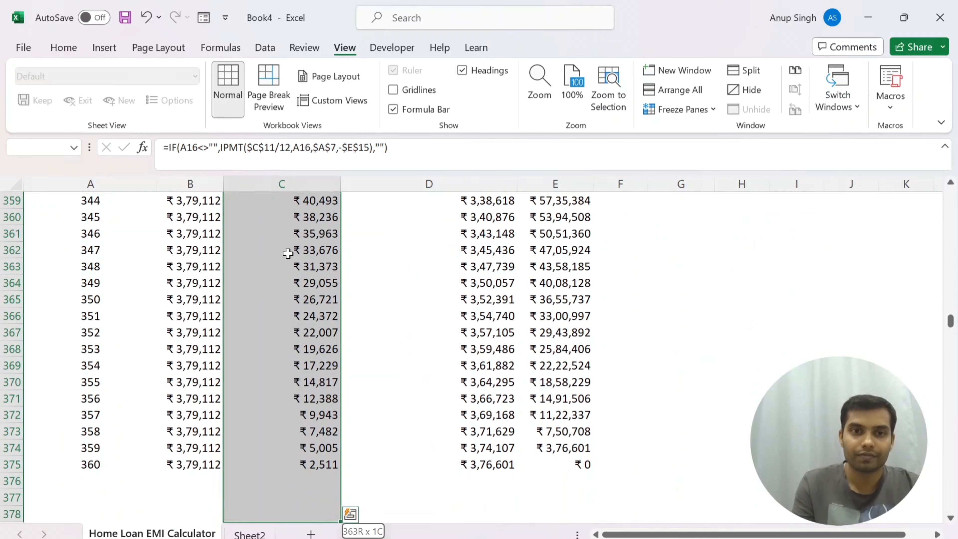
key(alt+h)
key(ctrl+BackSpace)
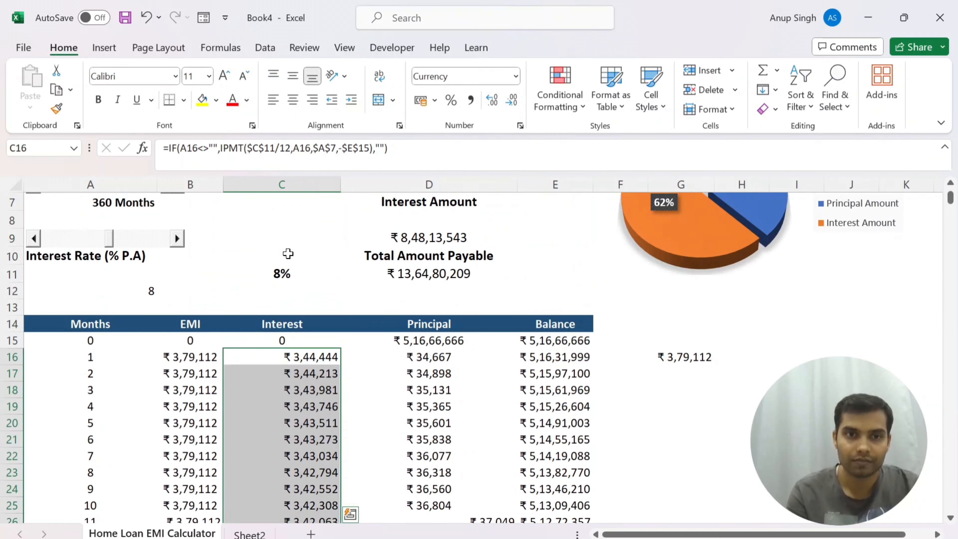
scroll(310, 274, down, 8)
scroll(326, 291, up, 7)
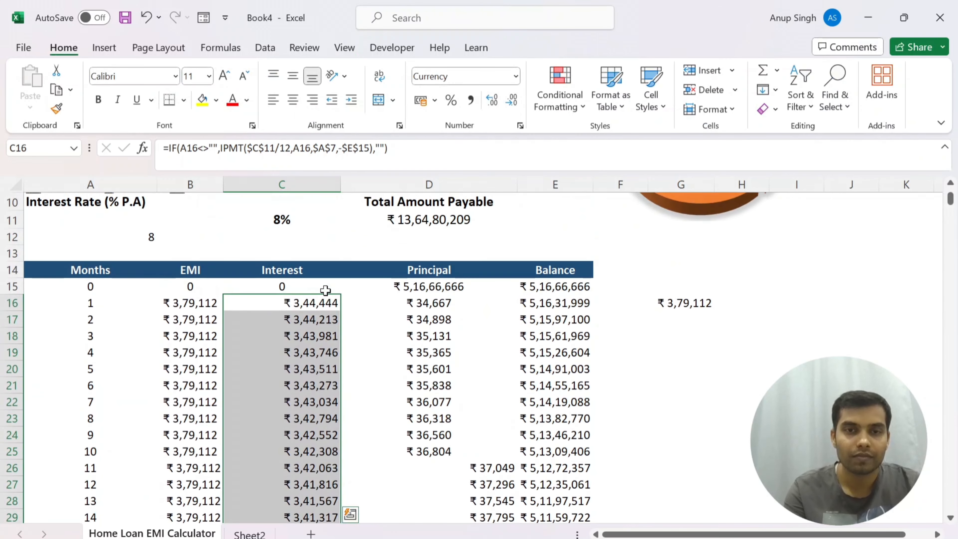
- Center-align all amortization table values in columns A to E, from row 15 down to the last filled row
key(Up)
key(Left)
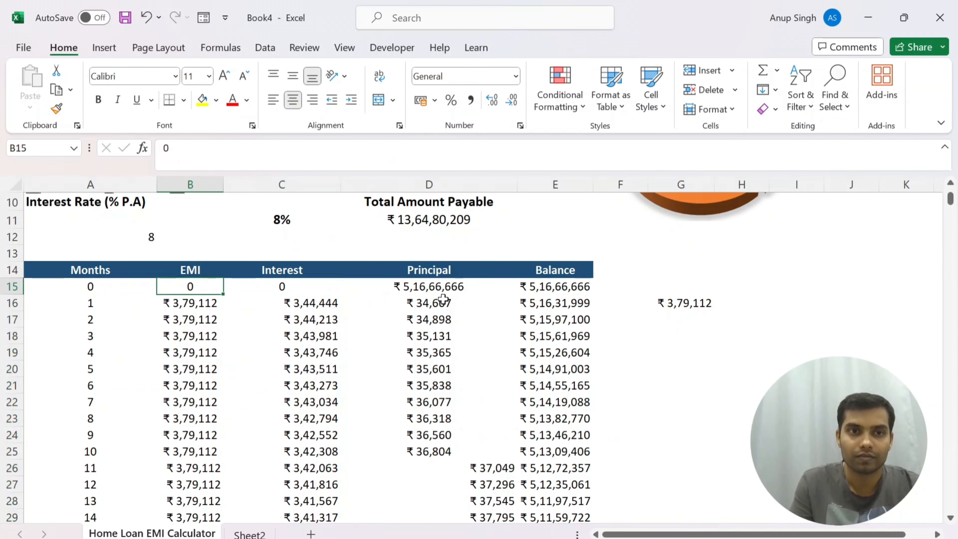
key(Left)
key(shift+Right)
key(shift+Right)
key(shift+Right)
key(shift+Right)
key(ctrl+shift+Down)
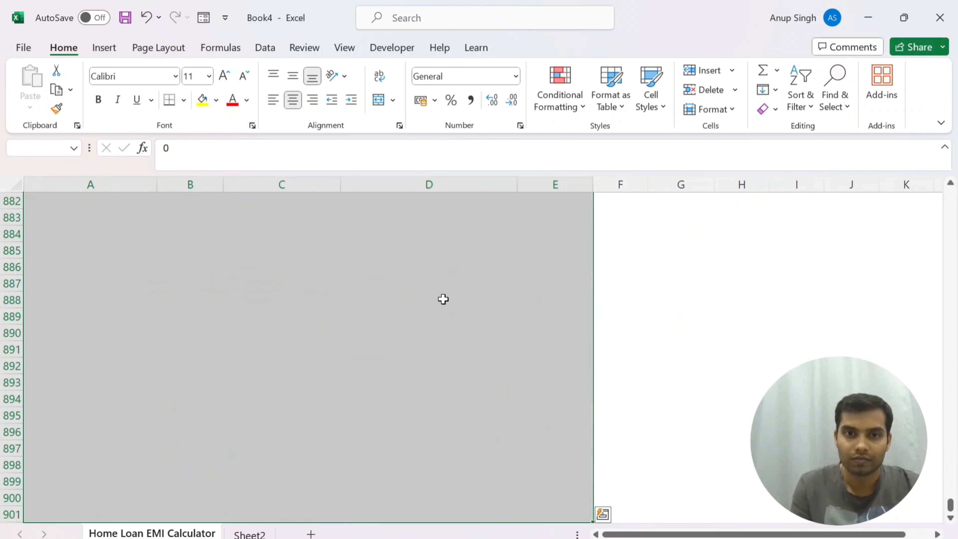
key(ctrl+BackSpace)
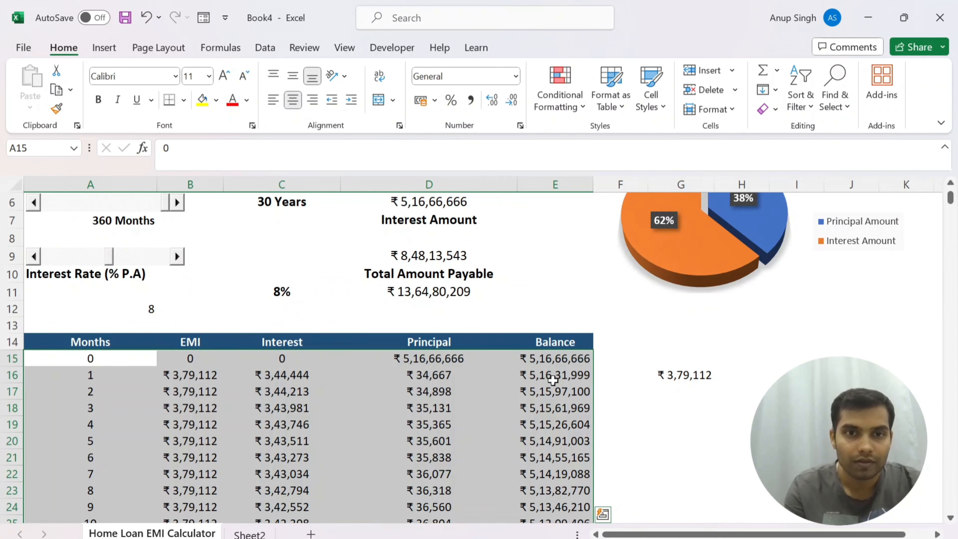
scroll(512, 403, down, 6)
scroll(511, 403, up, 8)
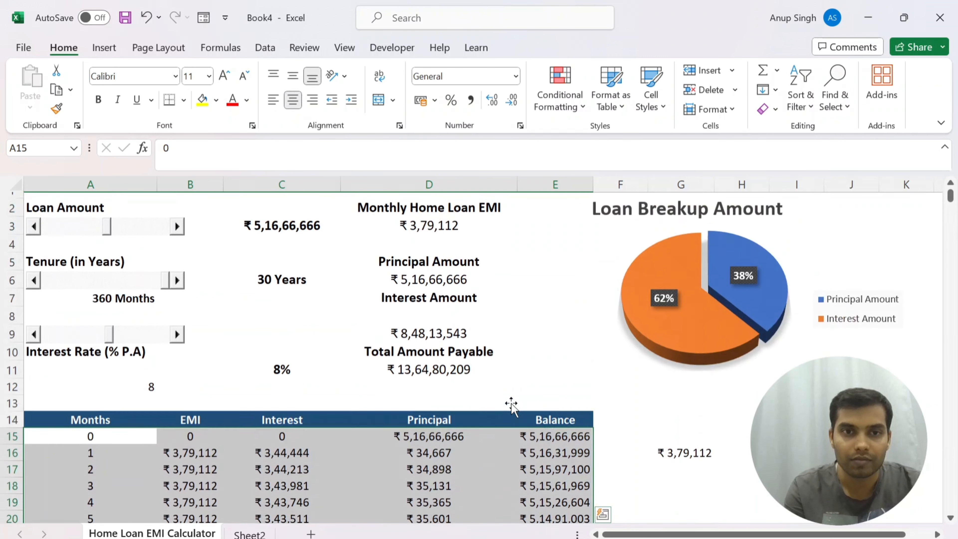
scroll(505, 406, down, 1)
scroll(503, 408, up, 1)
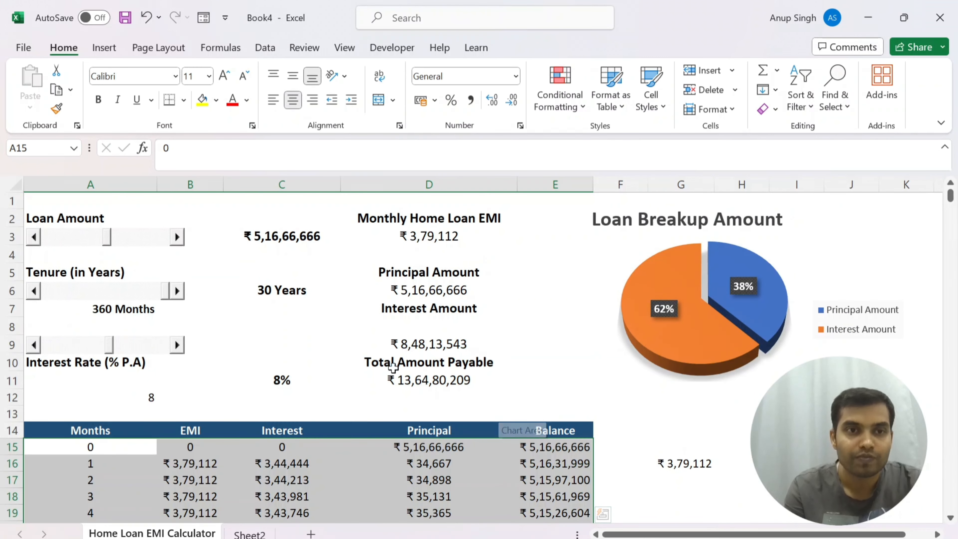
click(402, 447)
- Set the loan amount in C3 to 5000000
click(262, 238)
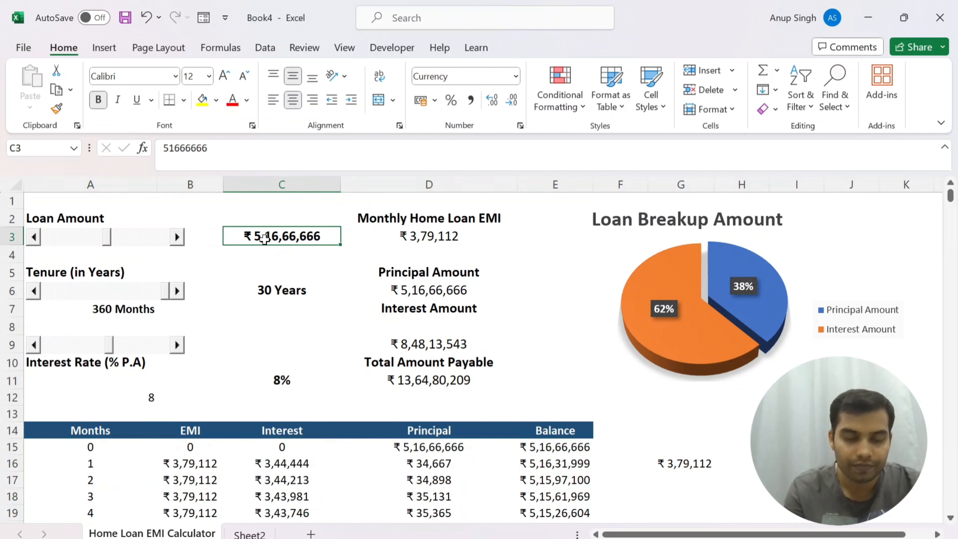
text(50,00,00)
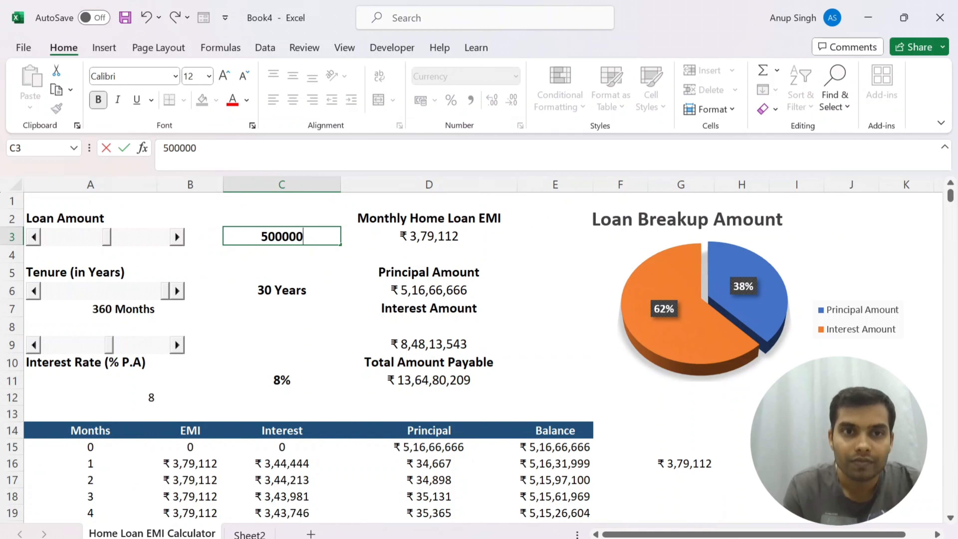
text(0)
key(Tab)
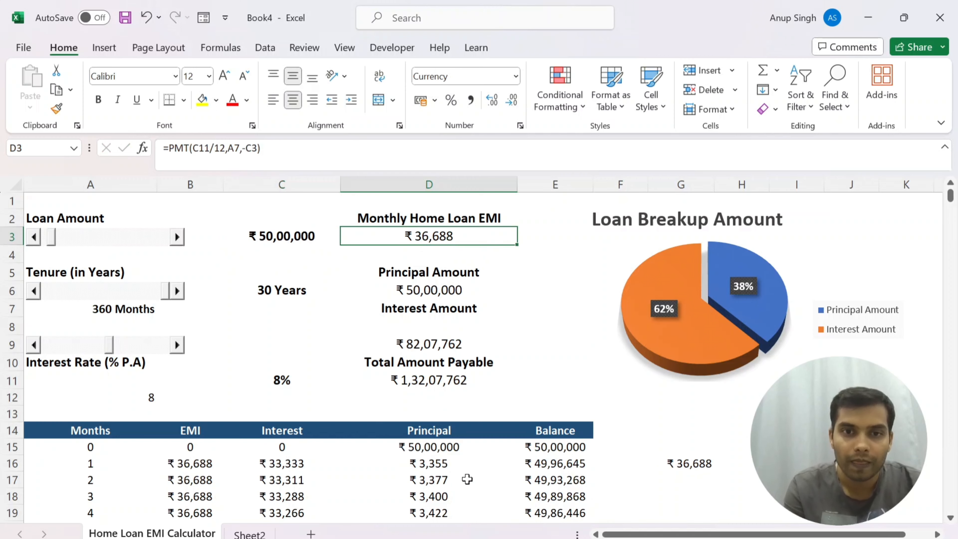
- Replace the check formula in G16 with a SUM of the first month's interest and principal, C16:D16
scroll(466, 479, down, 2)
click(689, 359)
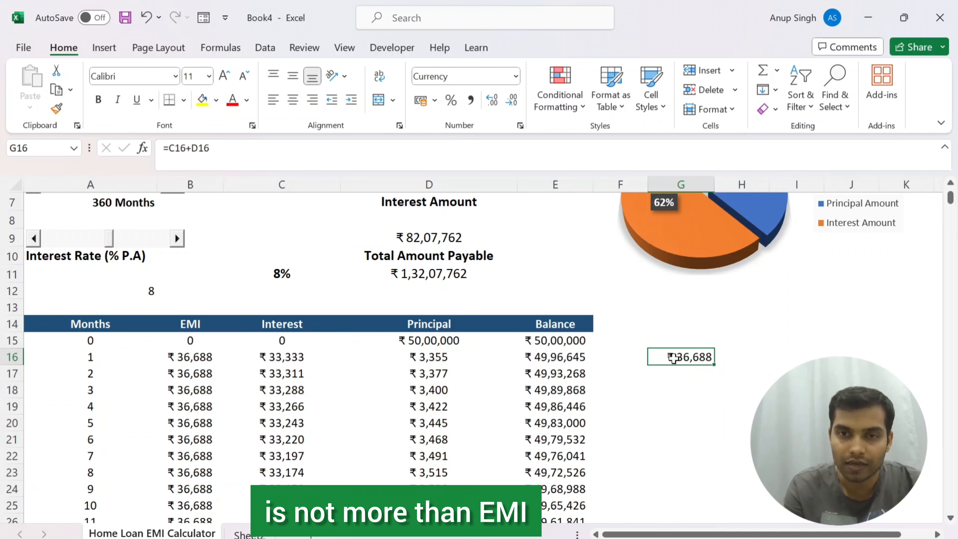
key(F2)
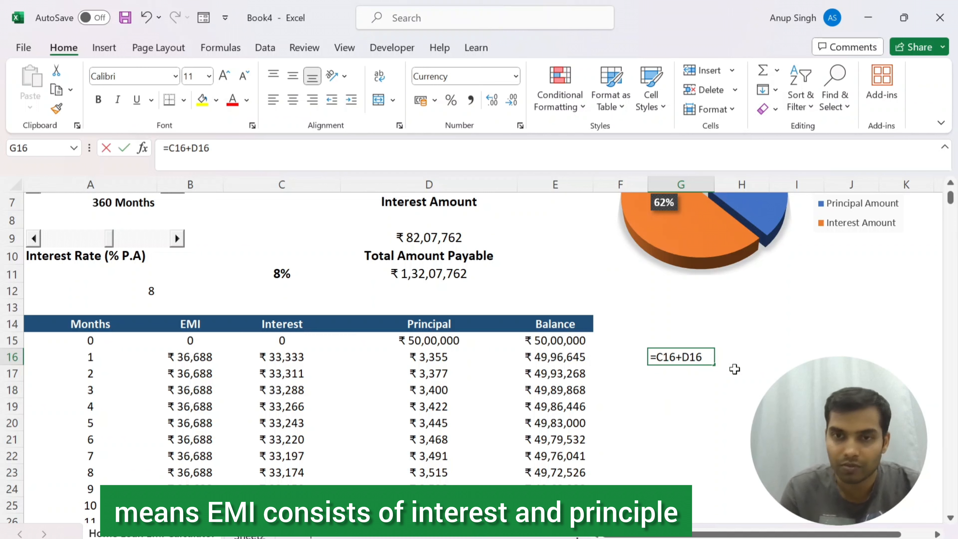
key(BackSpace)
key(BackSpace)
key(BackSpace)
key(BackSpace)
key(BackSpace)
key(BackSpace)
key(BackSpace)
text(sum)
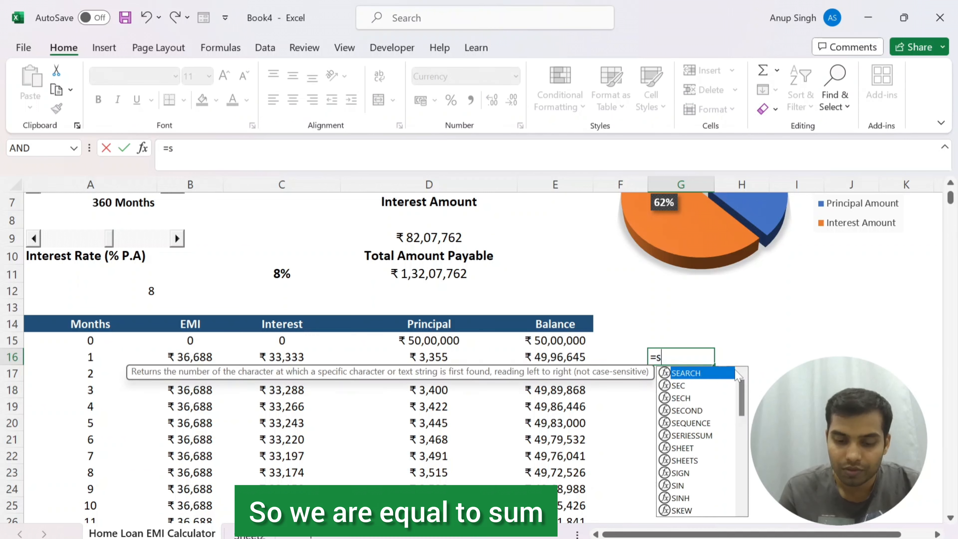
key(Tab)
key(Left)
key(Left)
key(Left)
key(Left)
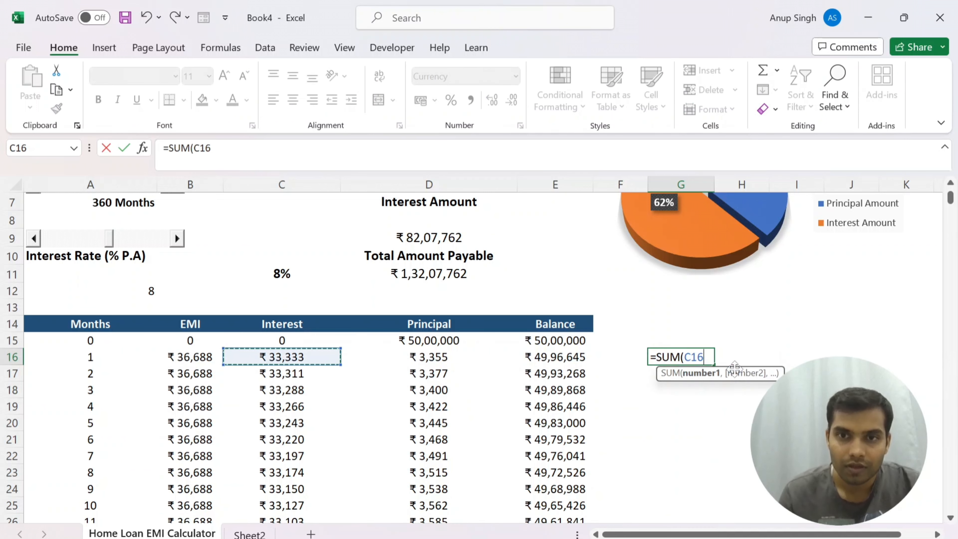
key(shift+Right)
text())
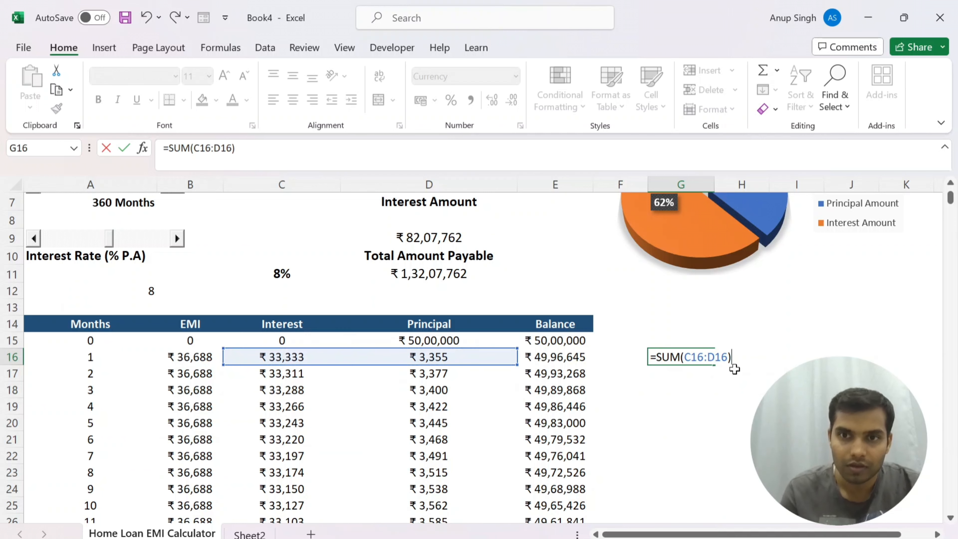
- Subtract the EMI in B16 from the sum, completing G16 as =SUM(C16:D16)-B16
text(-)
key(Left)
key(Left)
key(Left)
key(Left)
key(Left)
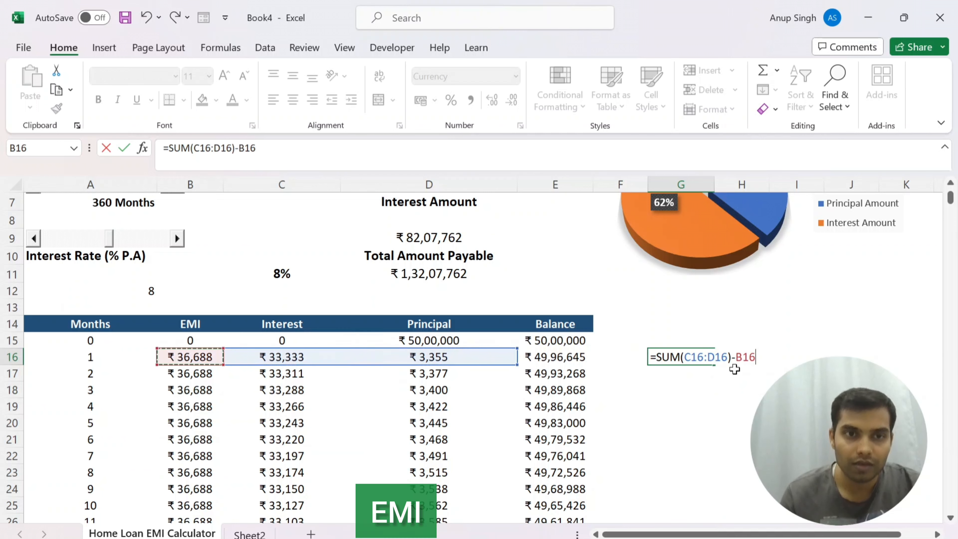
key(Return)
- Fill the check formula from G16 down column G to row 376, just past the last month
key(Up)
key(Left)
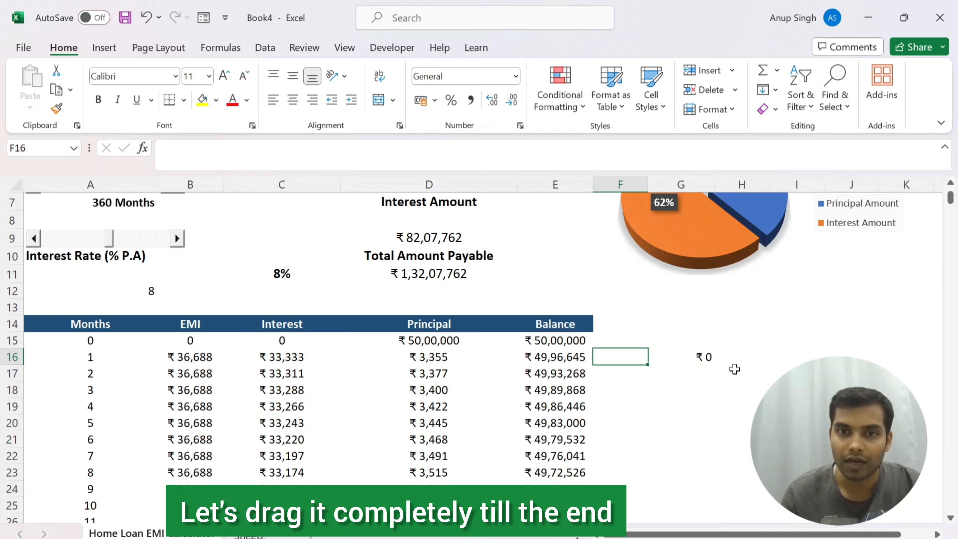
key(Left)
key(ctrl+Down)
key(Right)
key(Right)
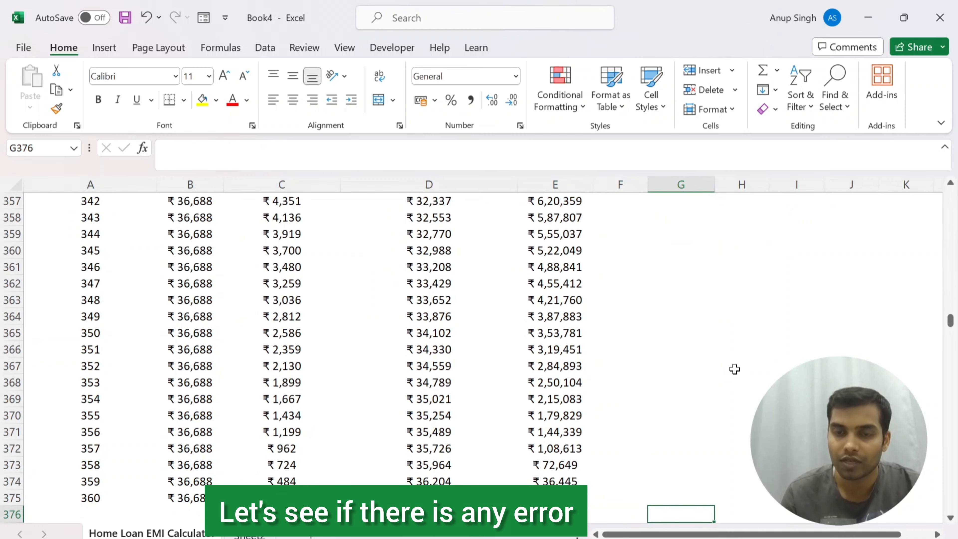
key(ctrl+Up)
key(Left)
key(Left)
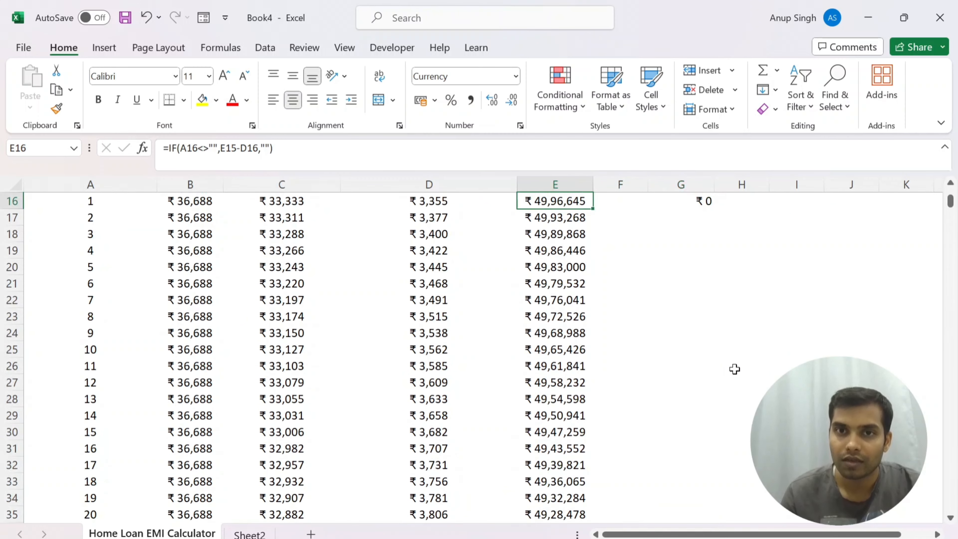
key(ctrl+Down)
key(Right)
key(Right)
key(ctrl+shift+Up)
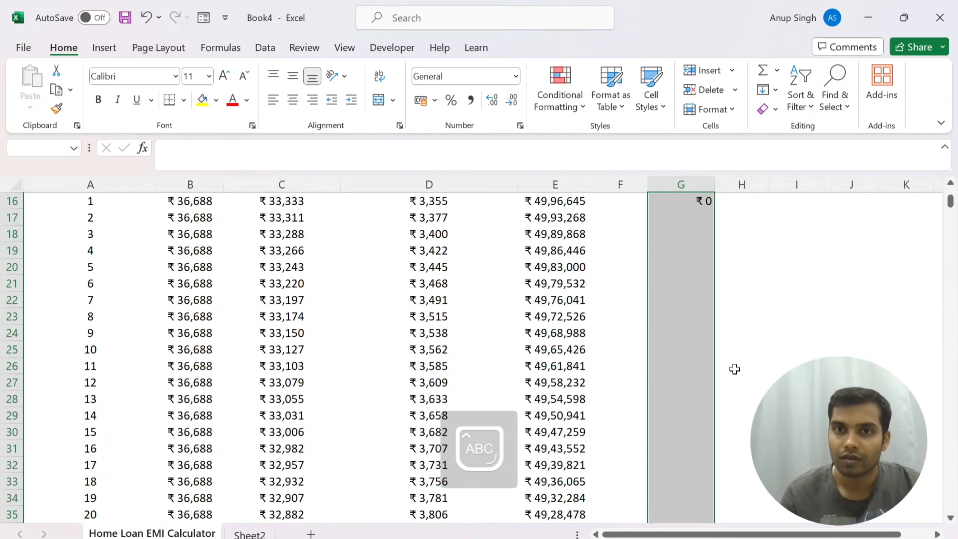
key(ctrl+d)
key(Down)
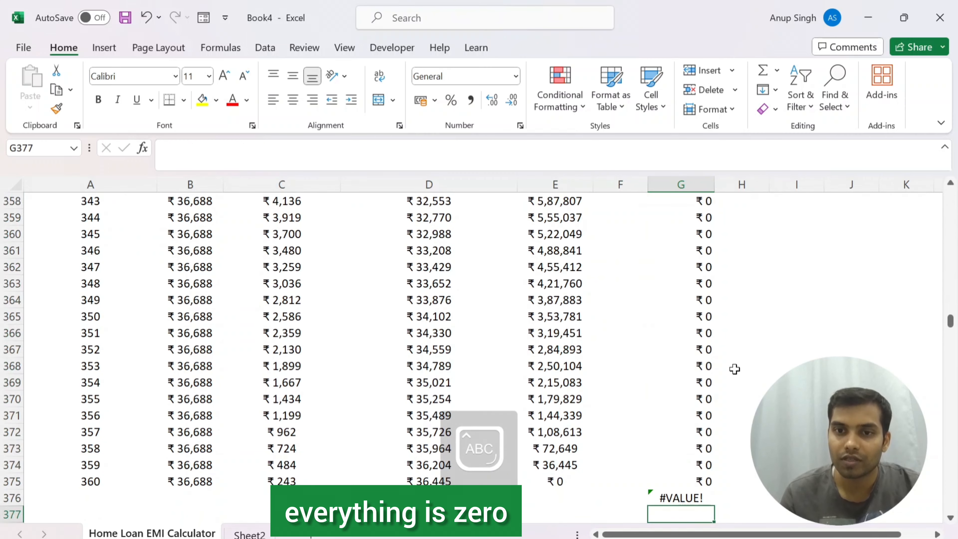
- Examine the check differences in column G from the last month back up to the first ones
key(Up)
key(Up)
key(Up)
key(ctrl+Up)
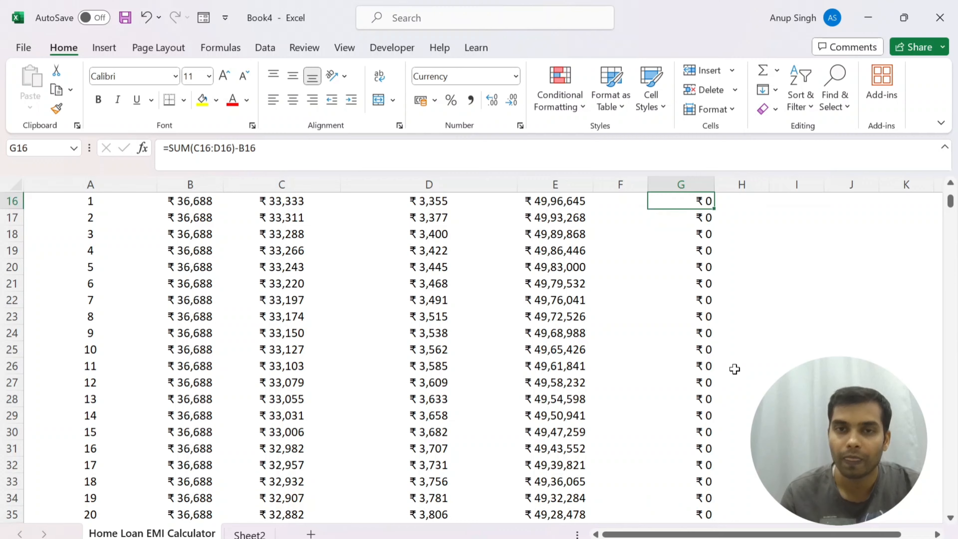
key(ctrl+Up)
key(Down)
key(Down)
key(Down)
key(Down)
key(Down)
key(Down)
key(Down)
key(Down)
key(Down)
key(Down)
key(Down)
key(Down)
key(Down)
key(Down)
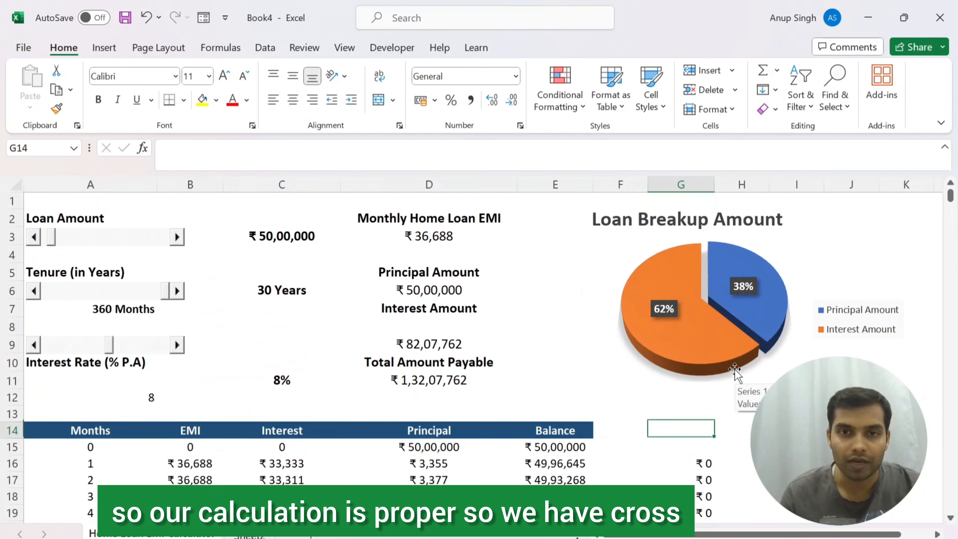
key(Down)
key(Down)
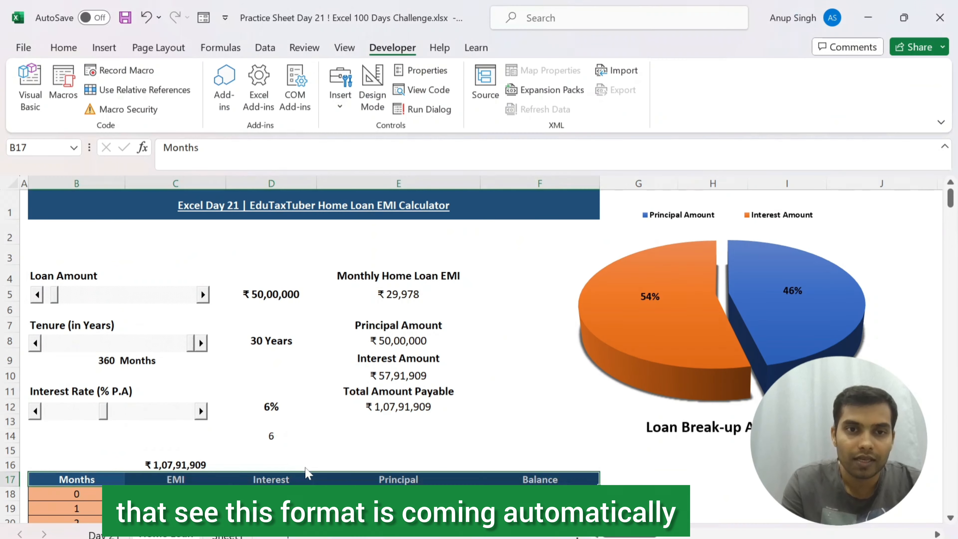
- Switch to the Practice Sheet Day 21 workbook and examine the fill and borders of its Home Loan amortization table
scroll(280, 462, down, 9)
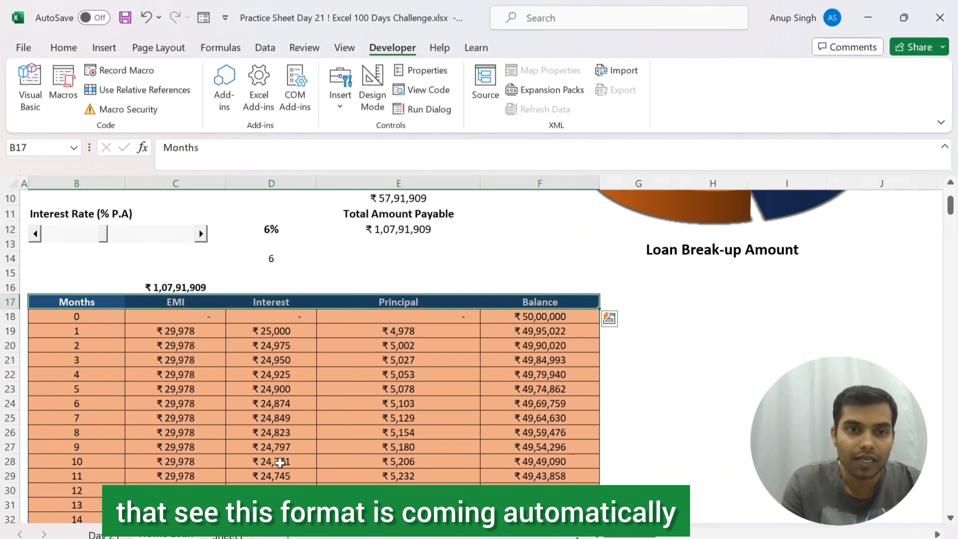
scroll(214, 416, up, 9)
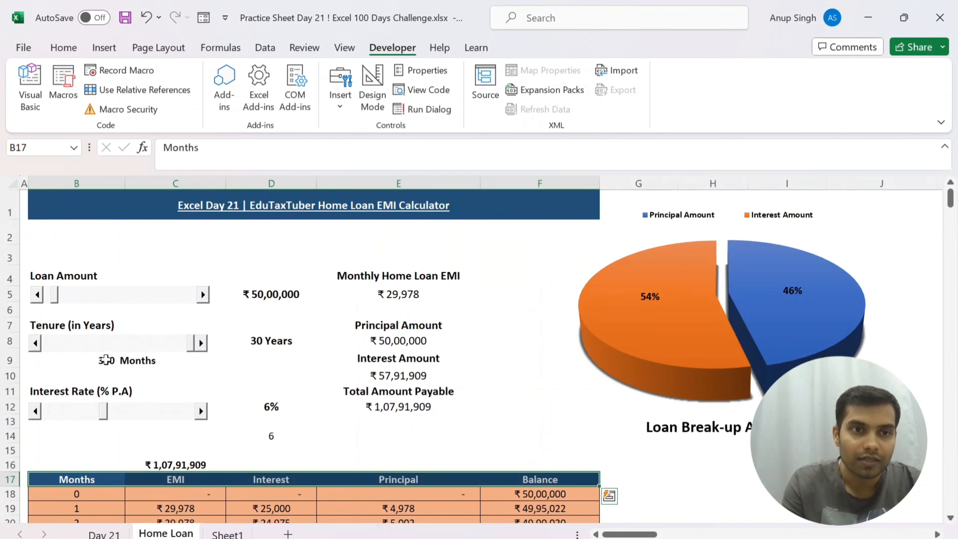
scroll(127, 478, down, 2)
scroll(126, 478, up, 2)
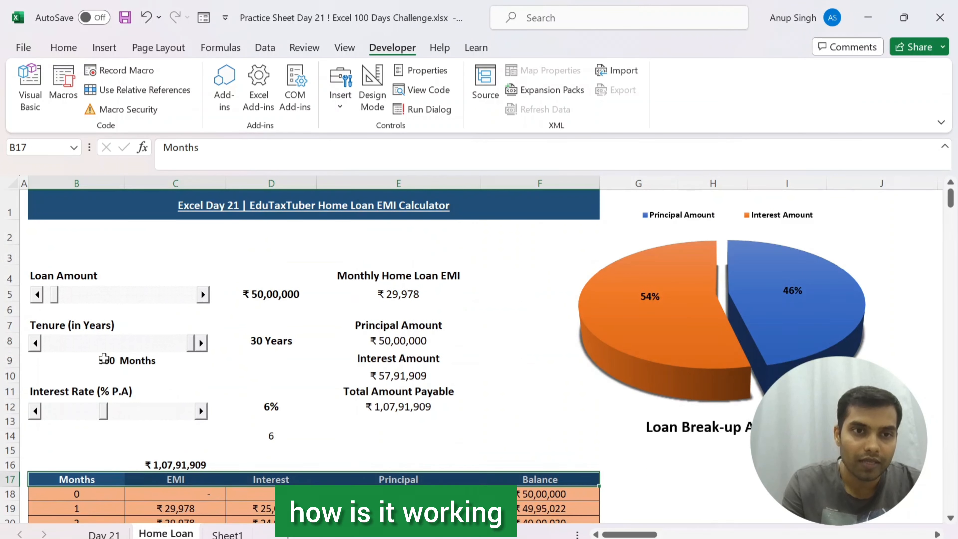
- Set the tenure in the practice workbook's Home Loan sheet to 10 months and check how far the table formatting extends
click(100, 358)
text(10)
key(Return)
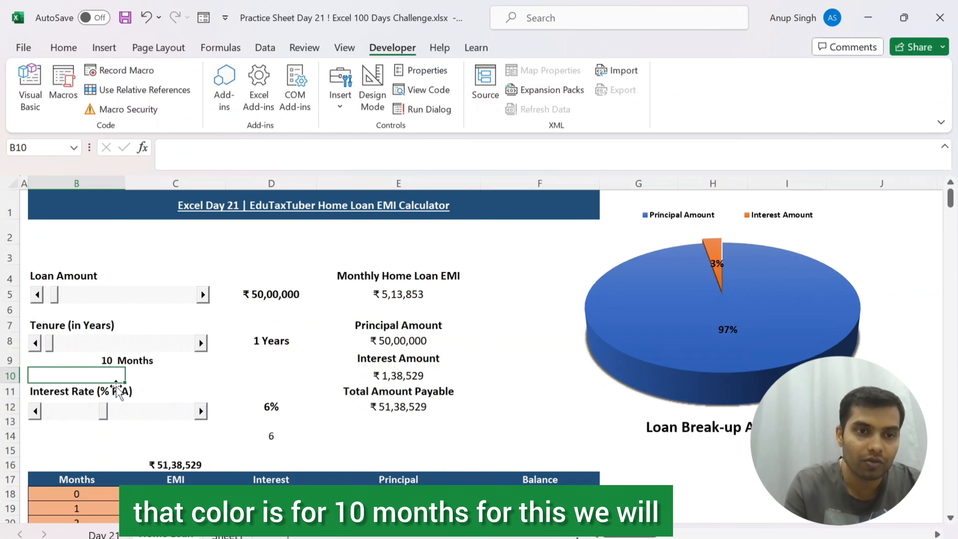
scroll(77, 349, down, 4)
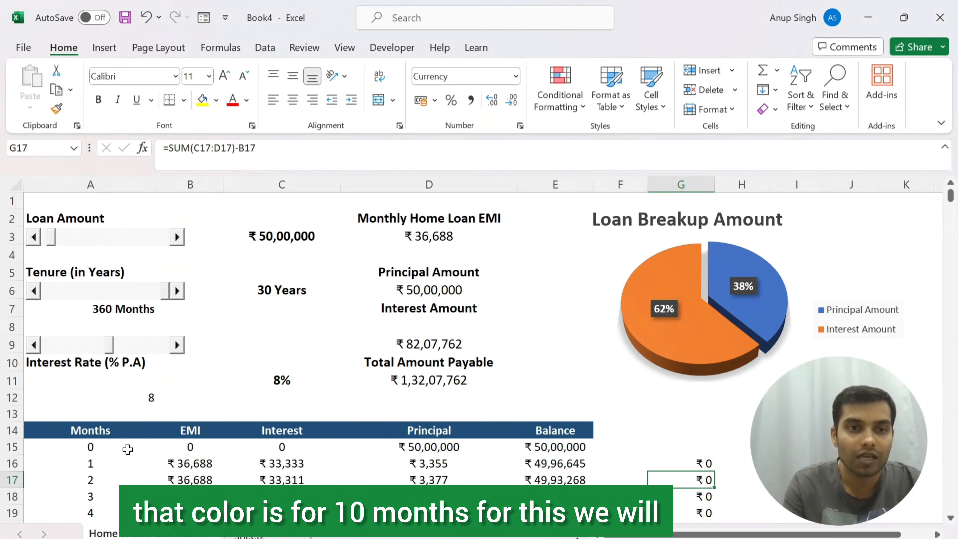
click(81, 310)
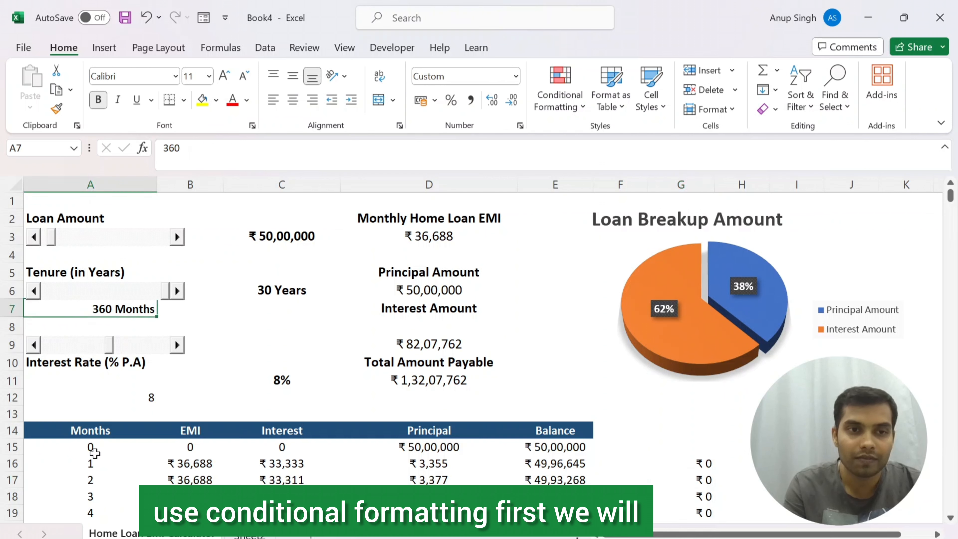
click(89, 444)
key(ctrl+shift+Right)
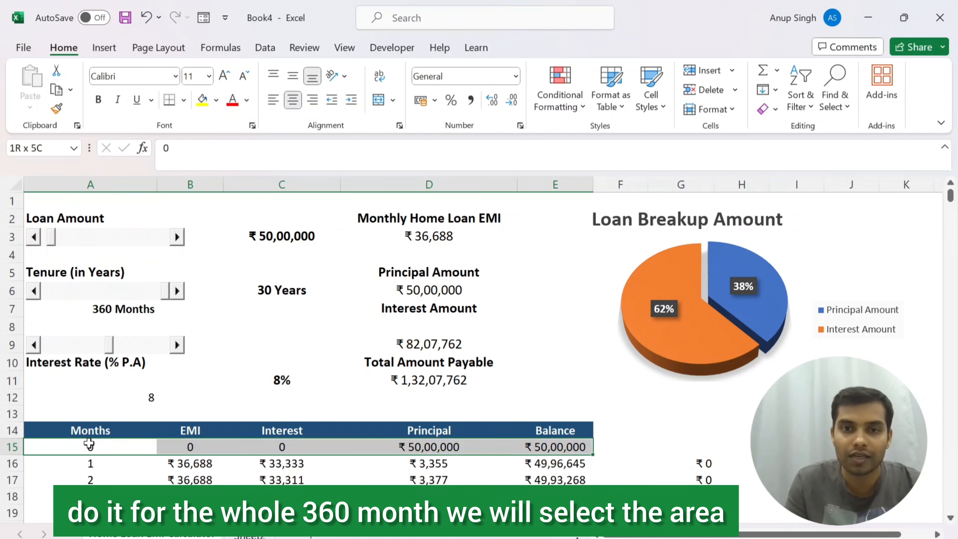
key(ctrl+shift+Down)
key(shift+Up)
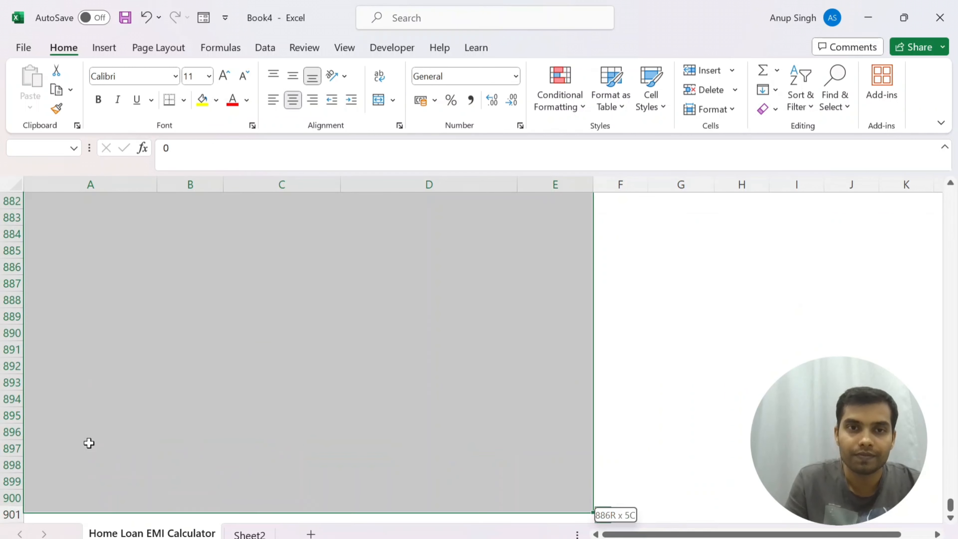
key(ctrl+shift+Up)
- Select the amortization table's data from month 0 through month 360, range A15:E375, without the header row
key(Down)
key(Right)
key(Right)
key(Right)
key(Right)
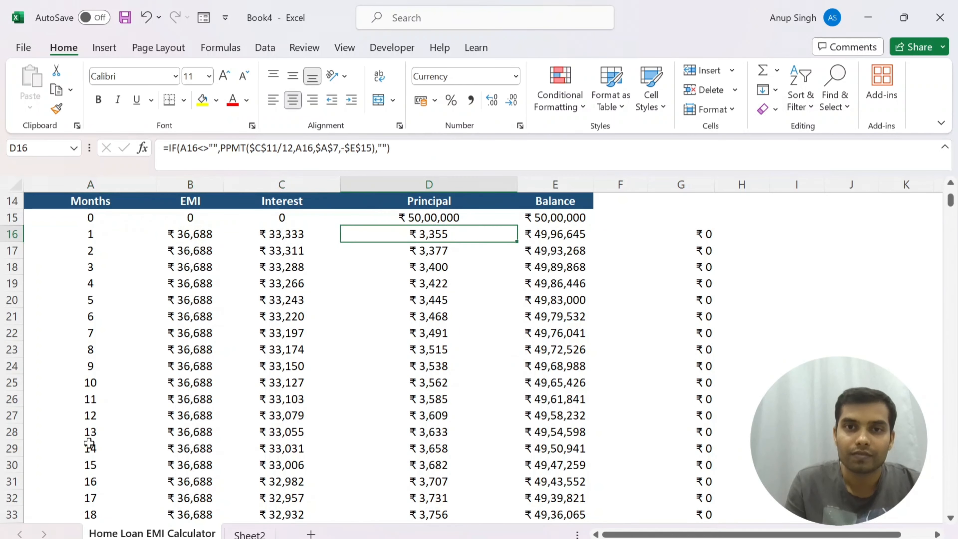
key(ctrl+Down)
key(Up)
key(ctrl+shift+Up)
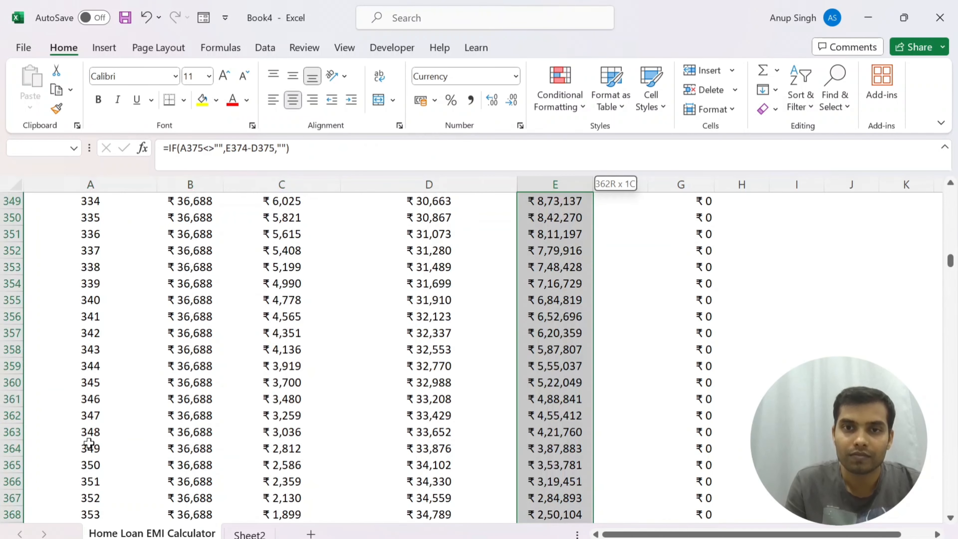
key(ctrl+shift+Left)
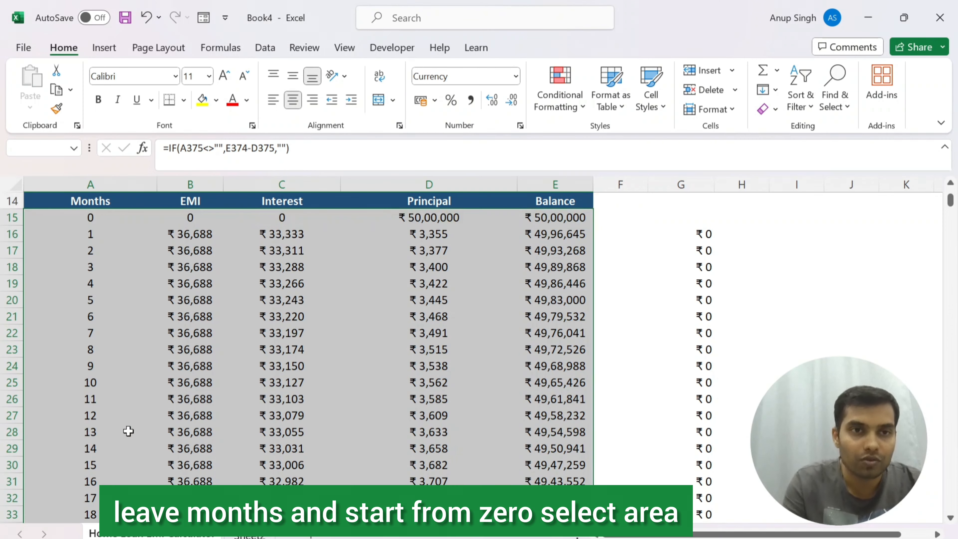
scroll(129, 431, up, 1)
scroll(222, 352, up, 3)
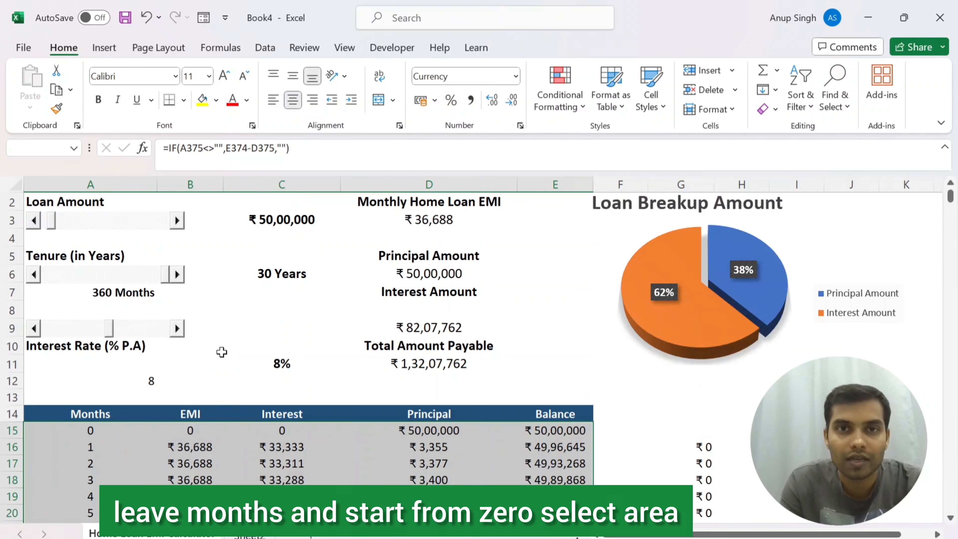
- Start a conditional formatting rule for the selected table rows that formats only cells containing Blanks
click(559, 99)
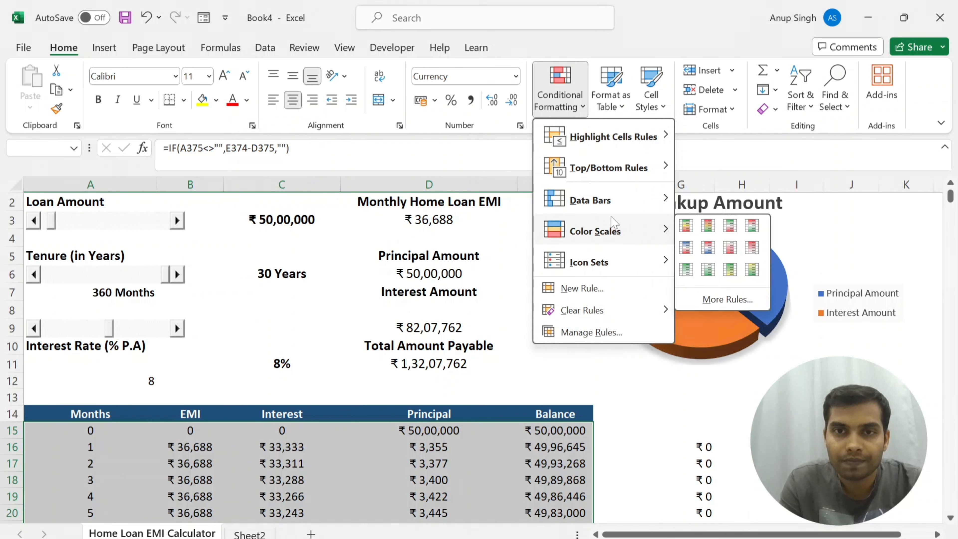
click(600, 291)
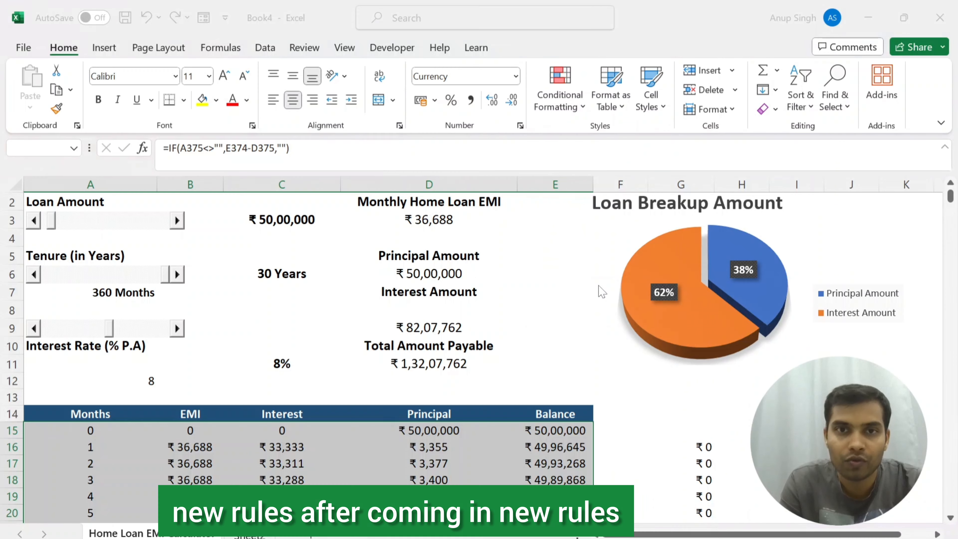
drag(163, 133, 186, 83)
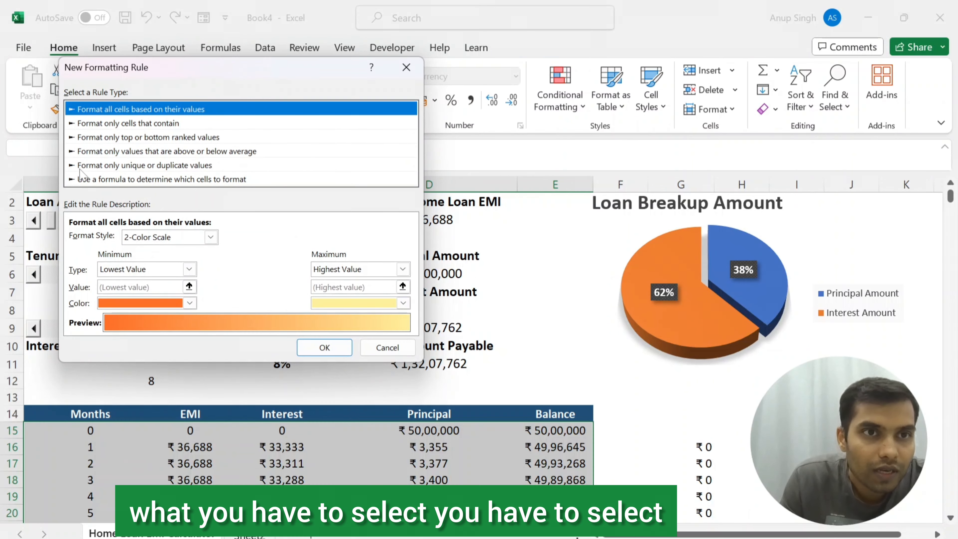
click(125, 124)
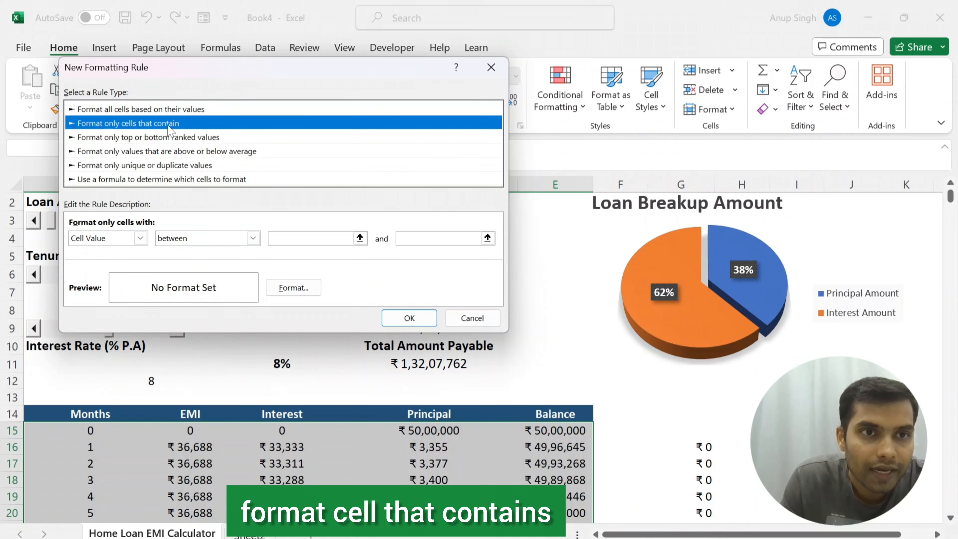
click(140, 238)
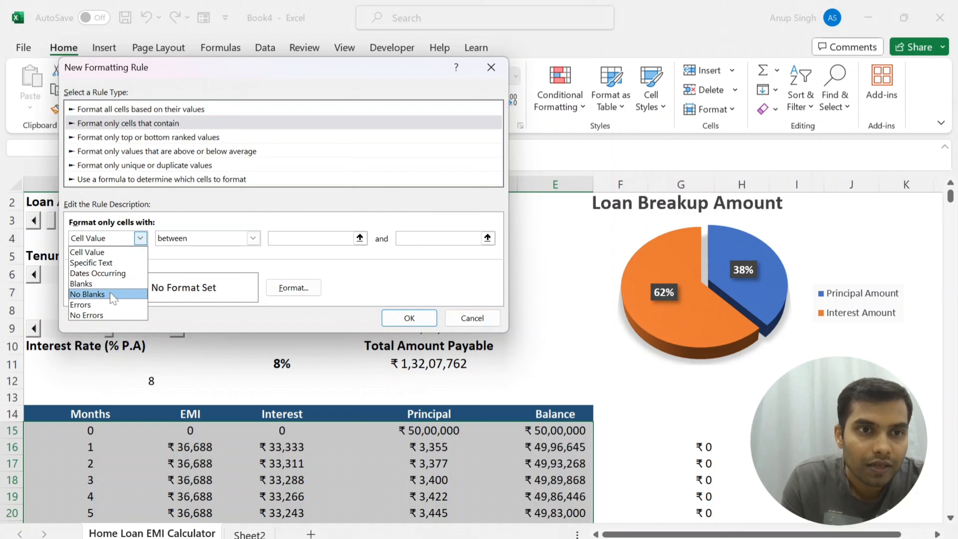
click(110, 286)
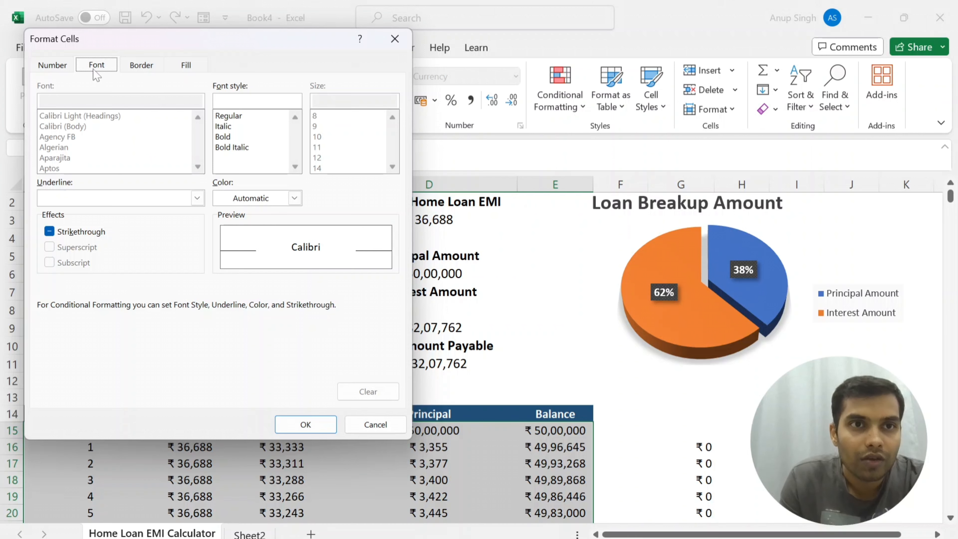
- Give the blank-cells rule a light orange fill without a pattern, apply it, and check the table rows
click(185, 67)
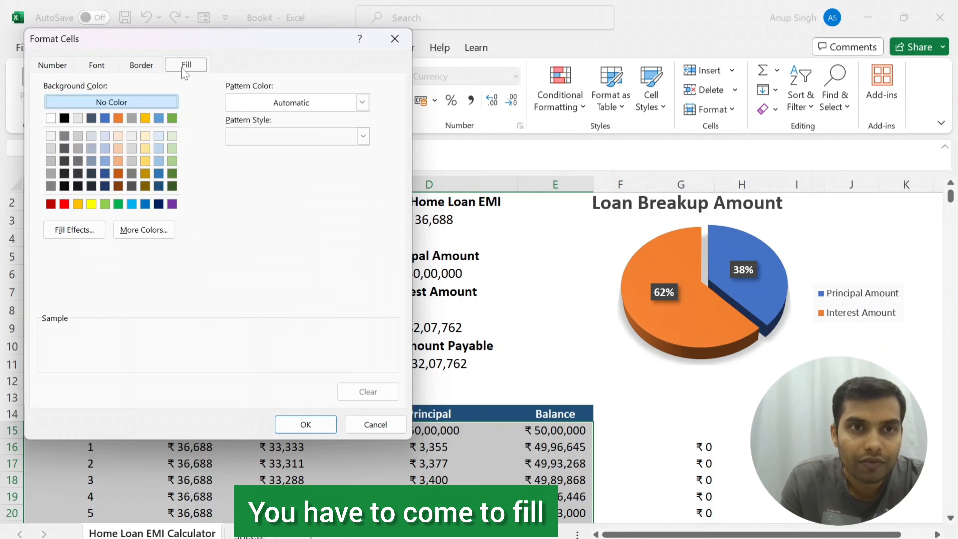
click(118, 161)
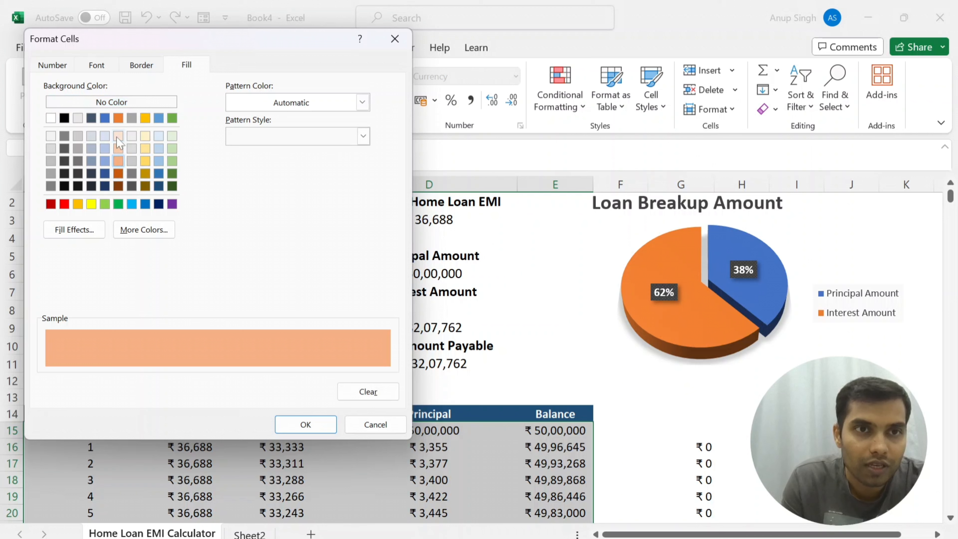
click(362, 138)
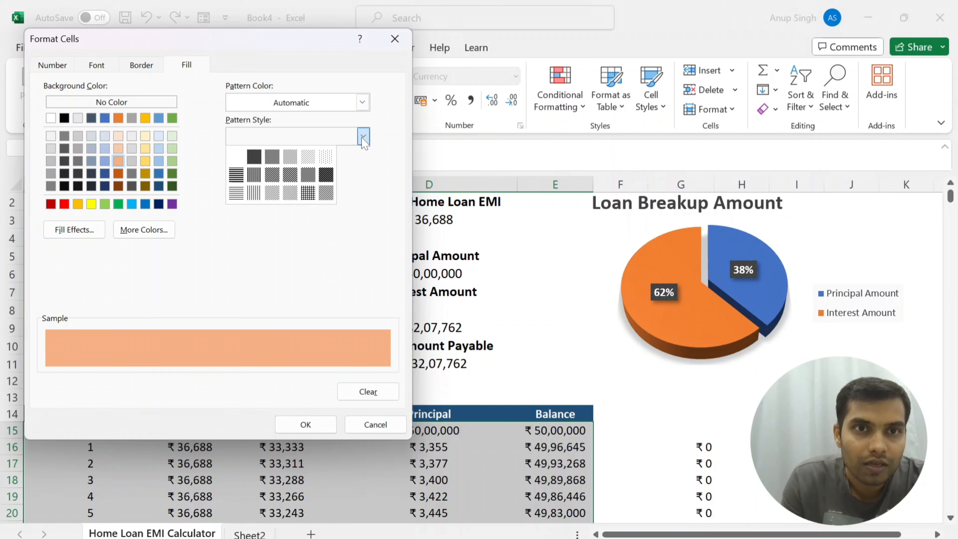
click(264, 264)
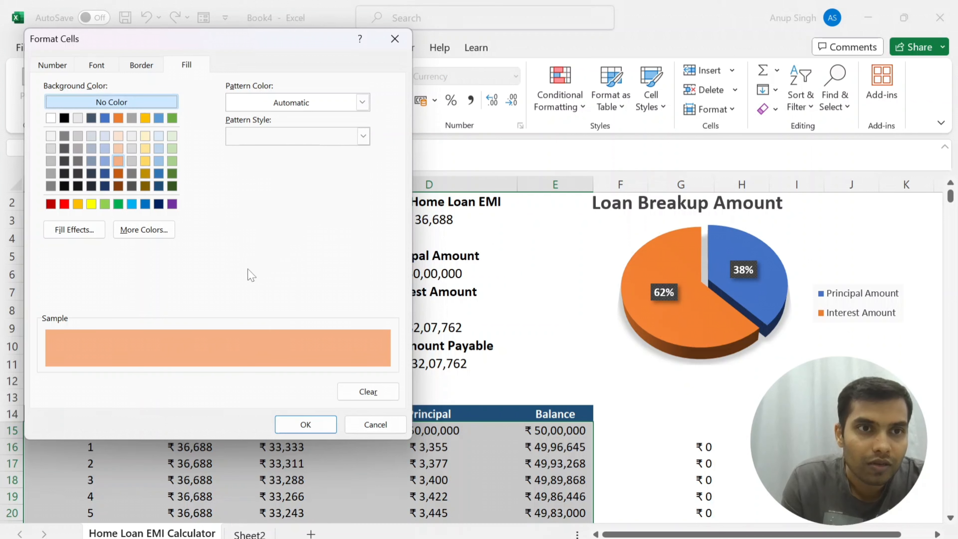
click(305, 424)
click(236, 318)
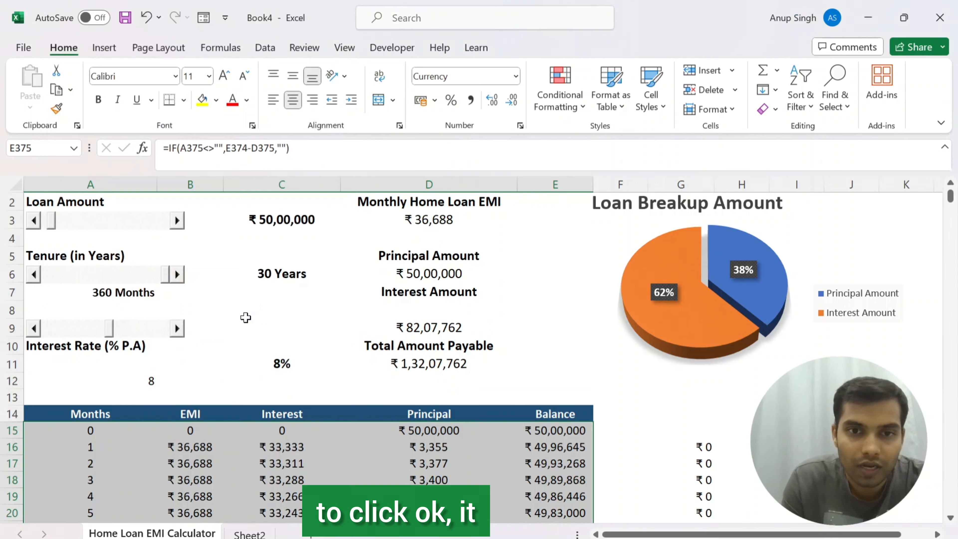
scroll(312, 448, down, 5)
scroll(317, 460, up, 6)
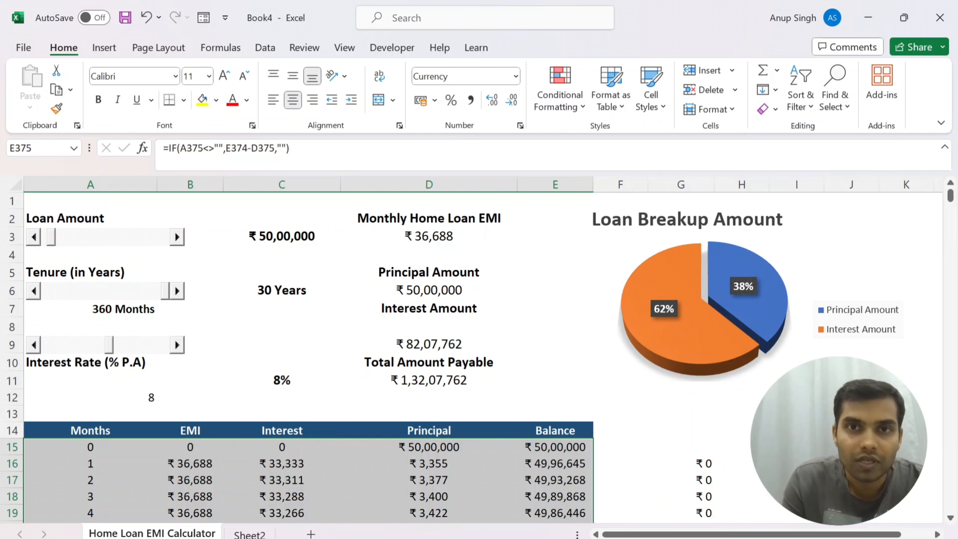
click(353, 478)
click(83, 445)
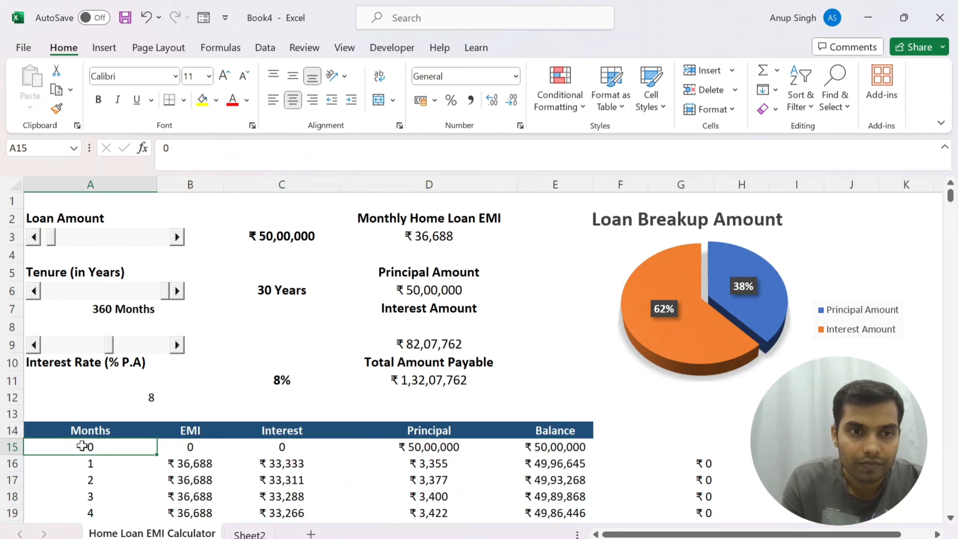
key(shift+Right)
key(shift+Right)
key(shift+Right)
key(shift+Right)
key(ctrl+shift+Down)
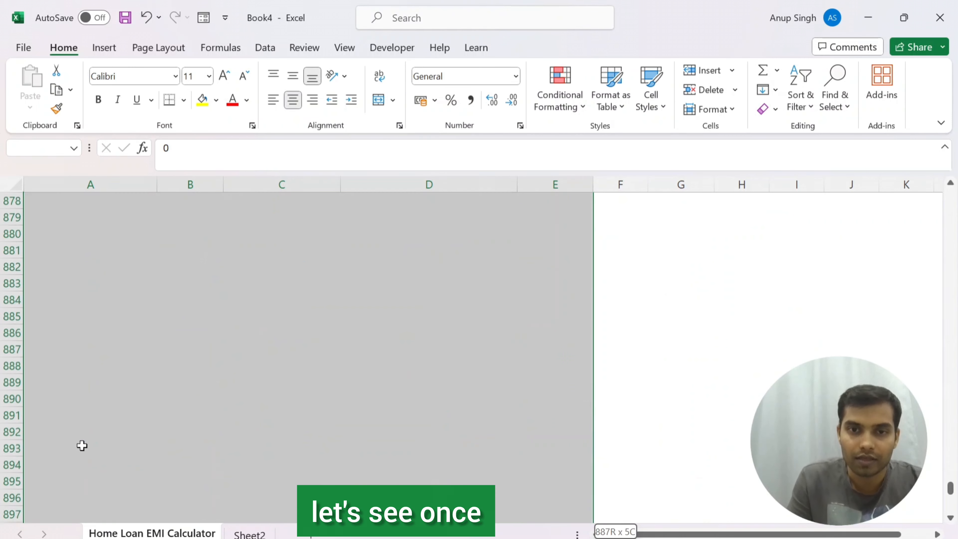
key(ctrl+shift+Up)
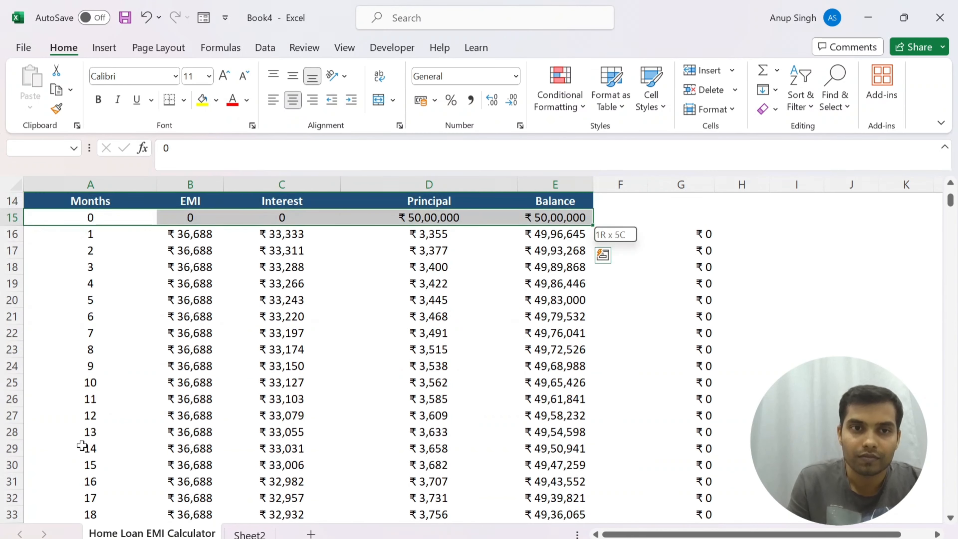
- Select the amortization rows A15:E376, from month 0 to the row just past month 360
key(Right)
key(Right)
key(Right)
key(Right)
key(ctrl+shift+Down)
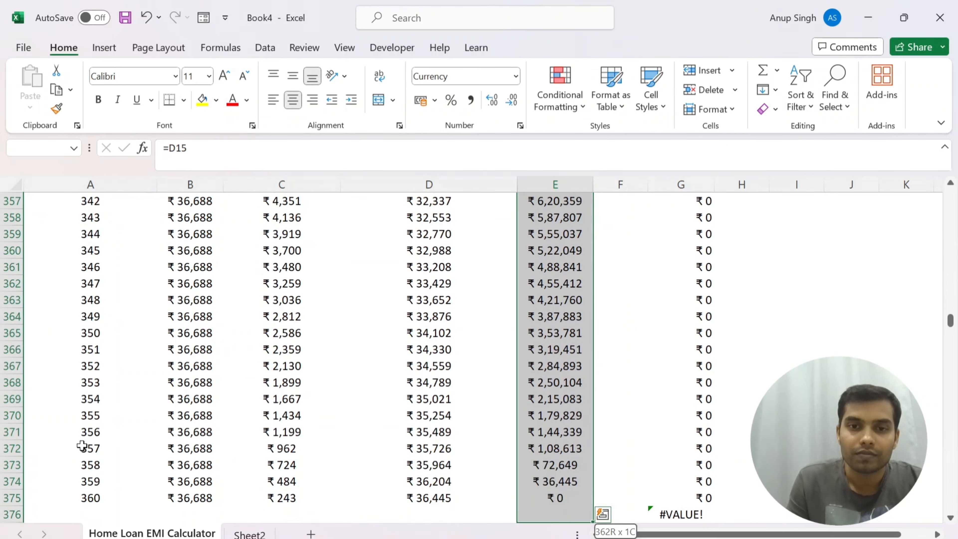
key(shift+Left)
key(shift+Left)
key(shift+Left)
key(shift+Left)
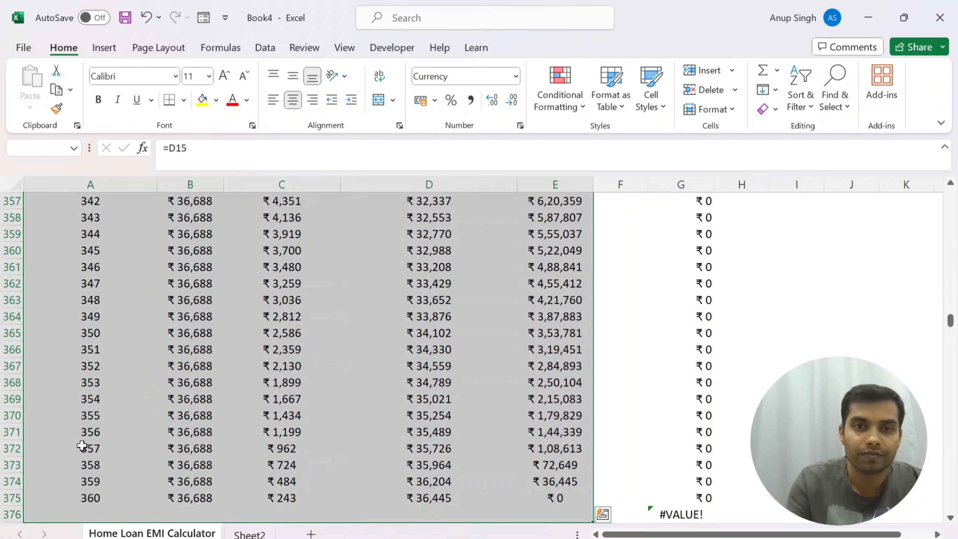
drag(955, 320, 944, 182)
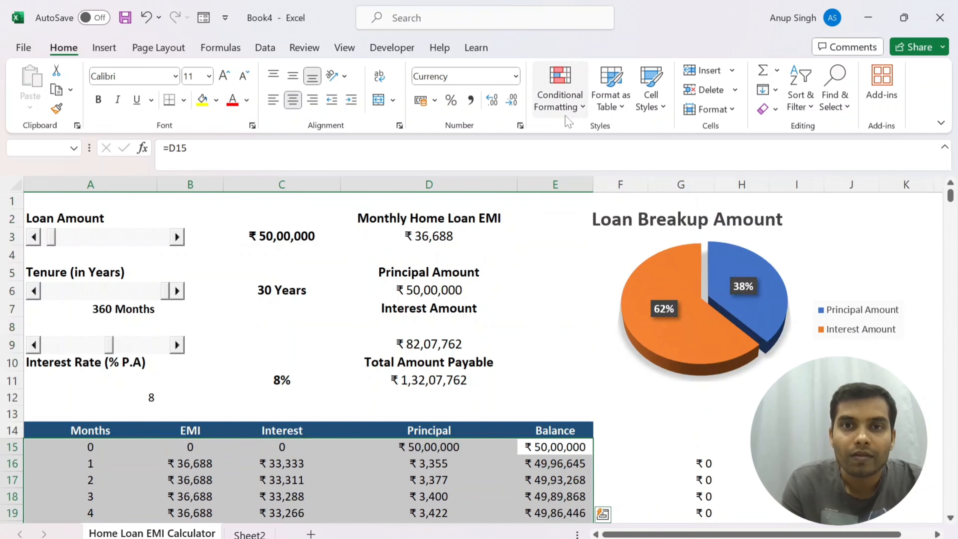
- Try switching the blank-cells formatting rule to No Blanks, discard that edit, and delete the rule
click(566, 107)
click(580, 330)
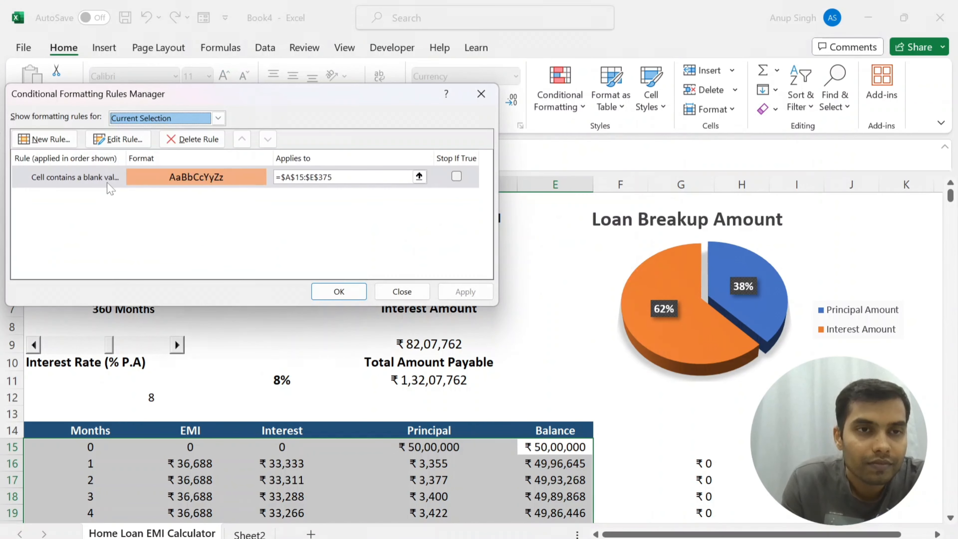
click(243, 182)
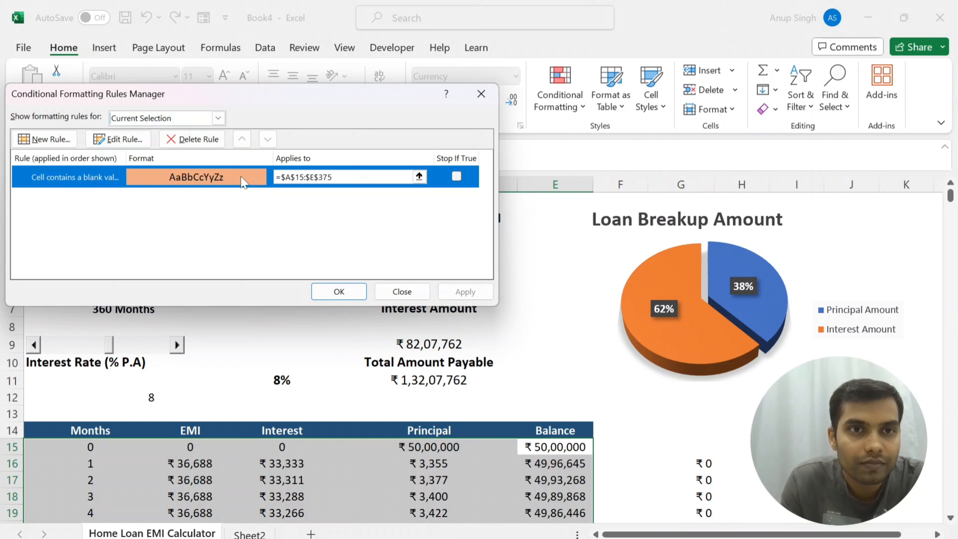
click(118, 139)
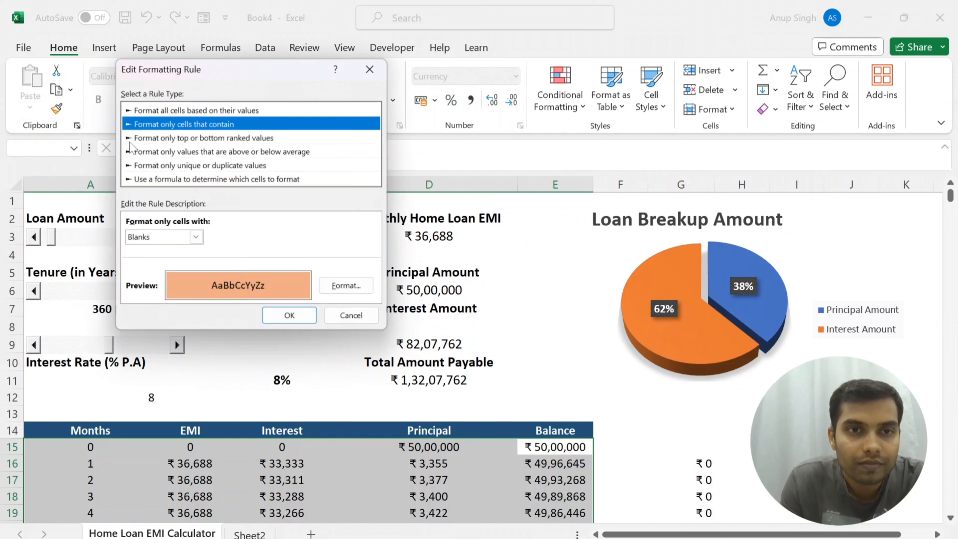
click(195, 237)
click(168, 294)
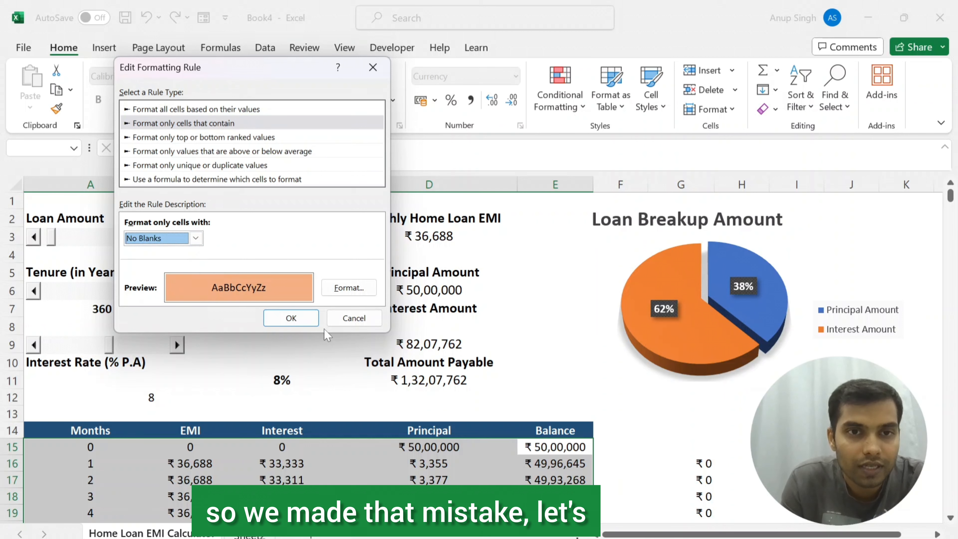
click(354, 318)
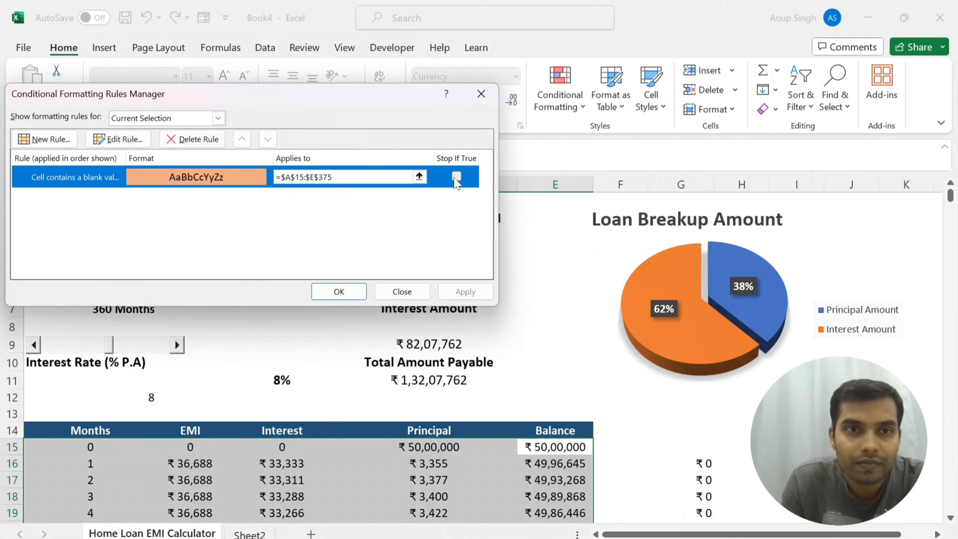
click(217, 142)
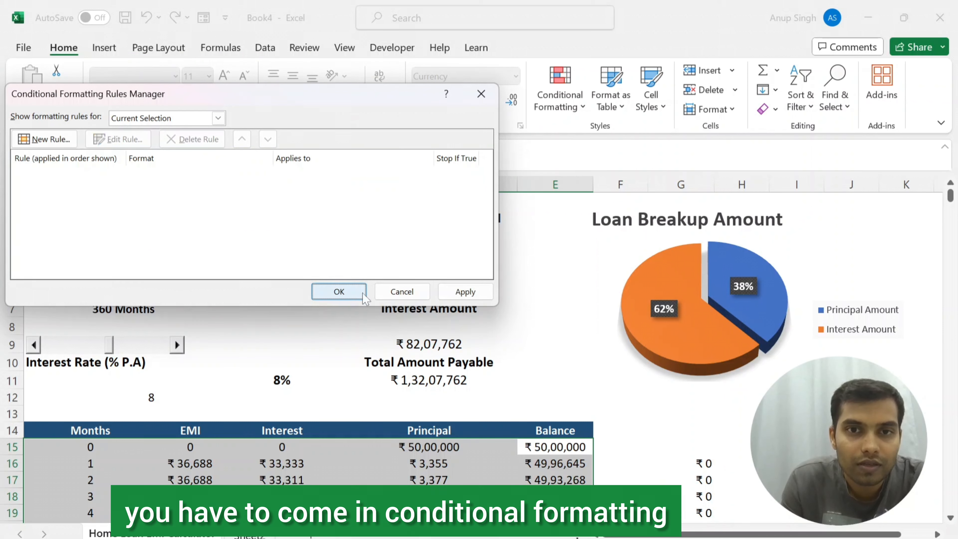
click(339, 292)
- Start a conditional formatting rule for the selected amortization rows that formats only cells containing No Blanks
click(558, 100)
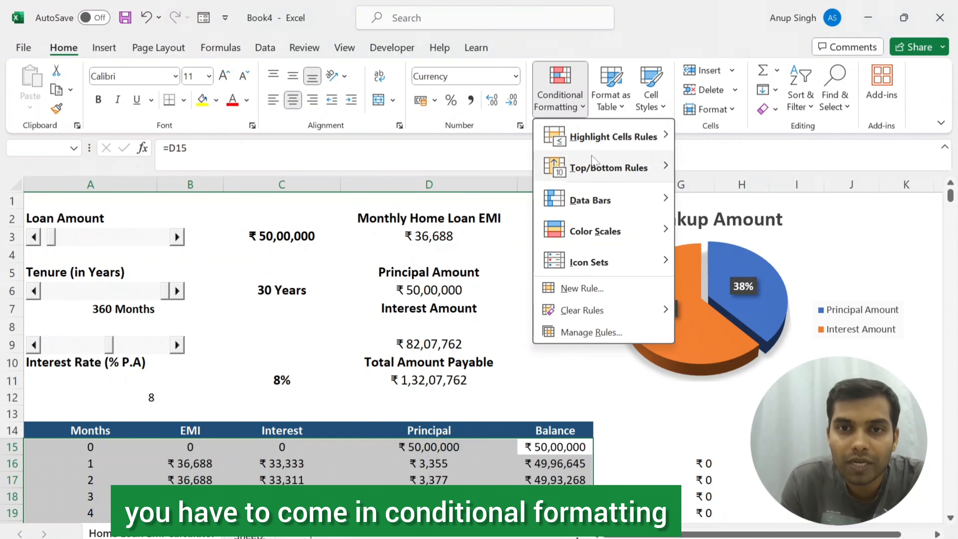
click(579, 289)
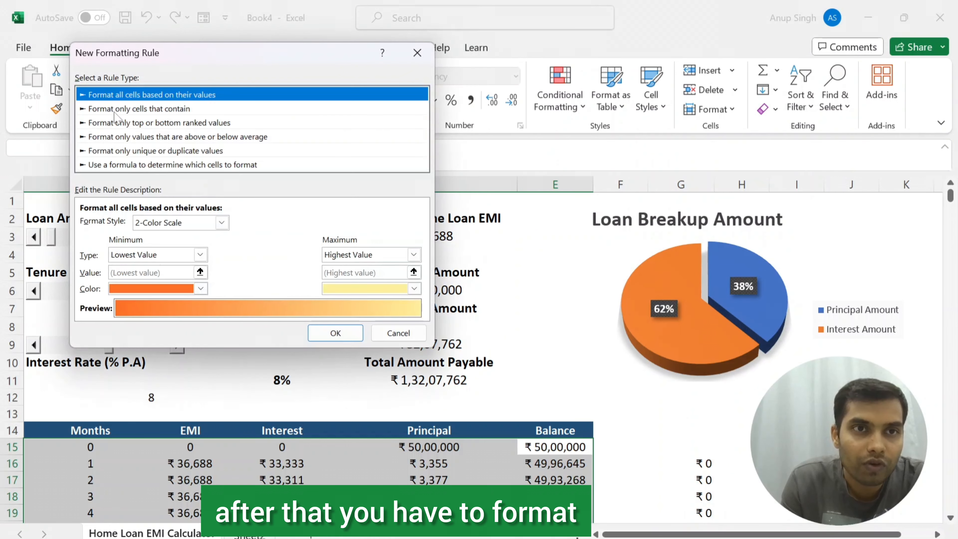
click(135, 109)
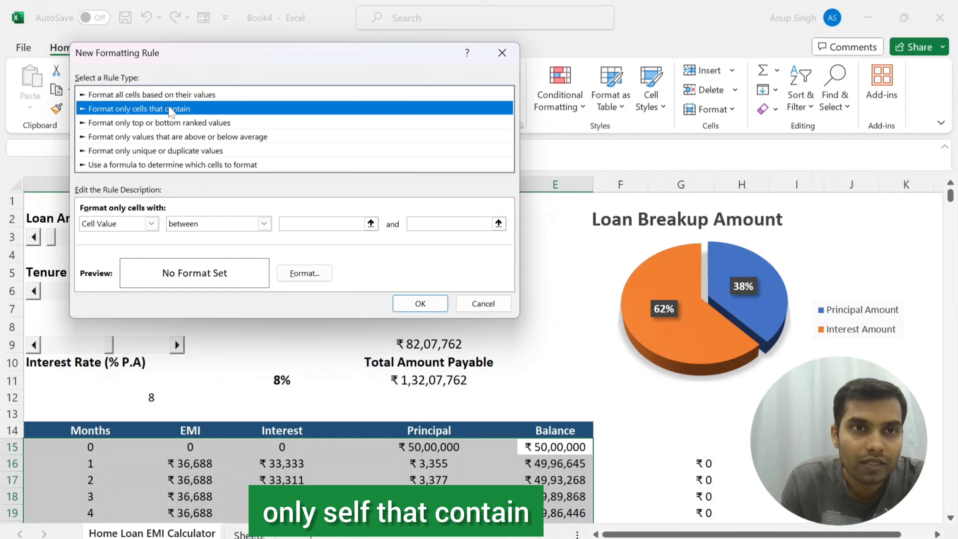
click(151, 223)
click(126, 280)
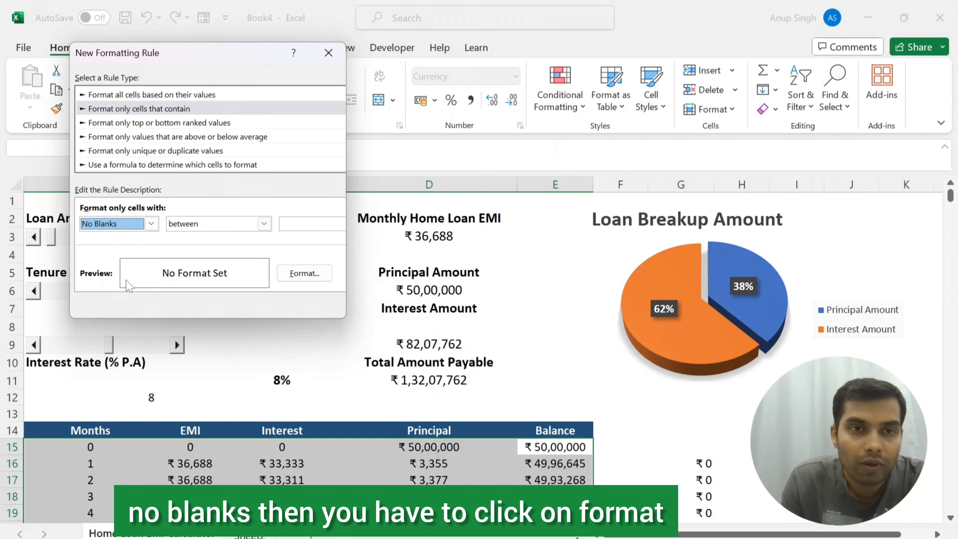
- Give the no-blanks rule a light orange fill, apply it, and check the amortization table rows
click(285, 274)
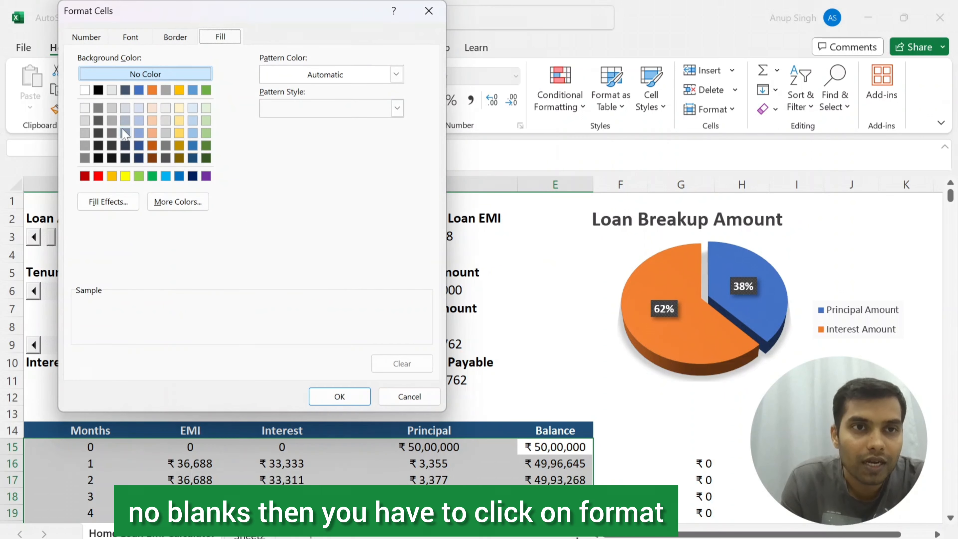
click(152, 132)
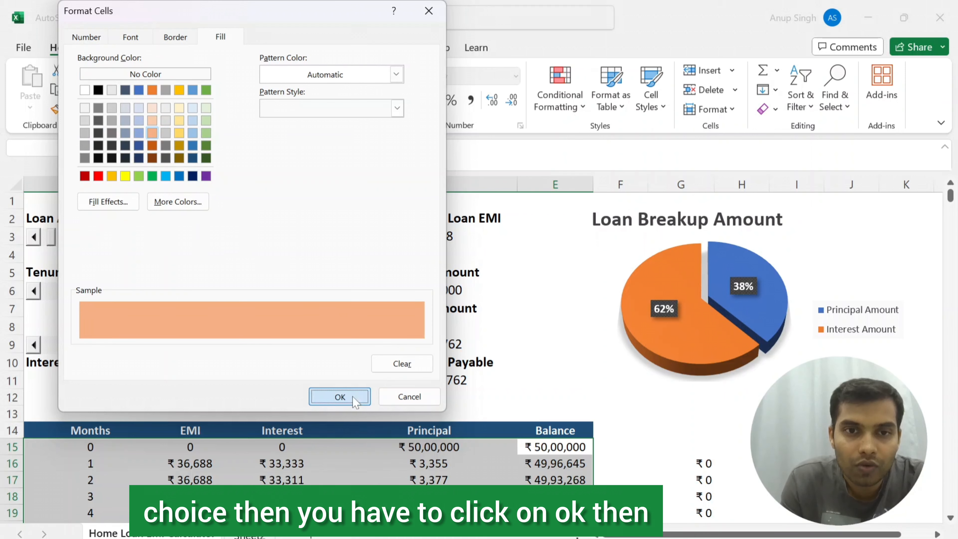
click(339, 396)
click(264, 302)
scroll(347, 426, down, 6)
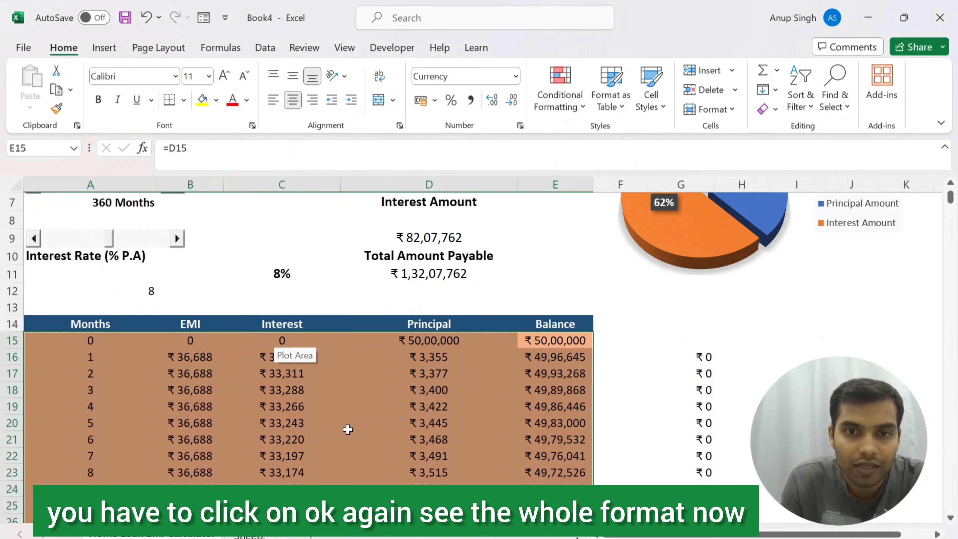
scroll(347, 427, up, 6)
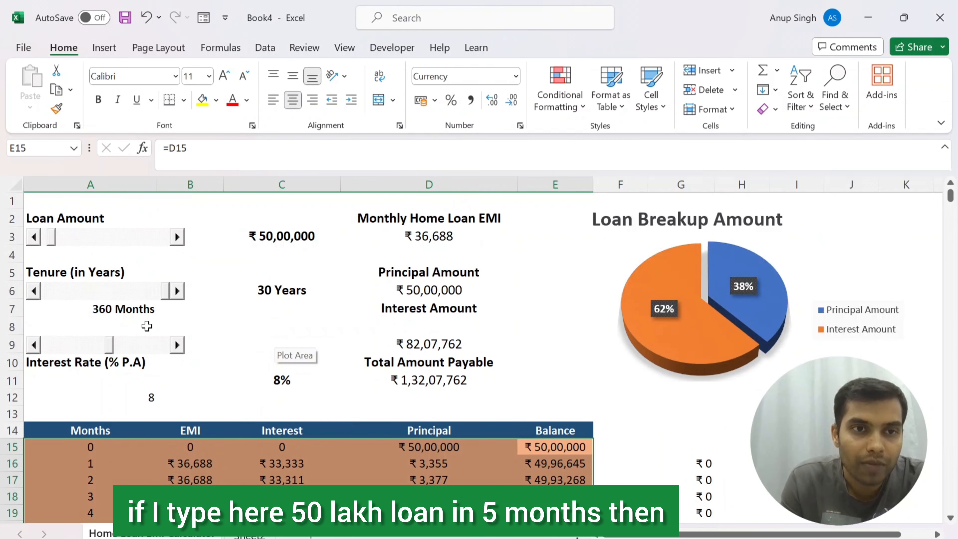
- Set the tenure in A7 to 5 months and check how far the amortization table's fill extends
click(117, 308)
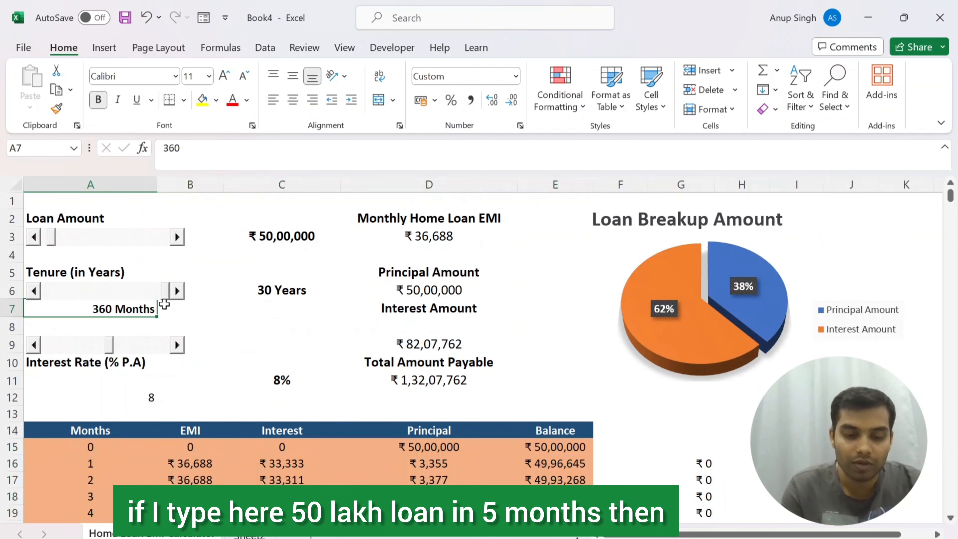
text(5)
key(Return)
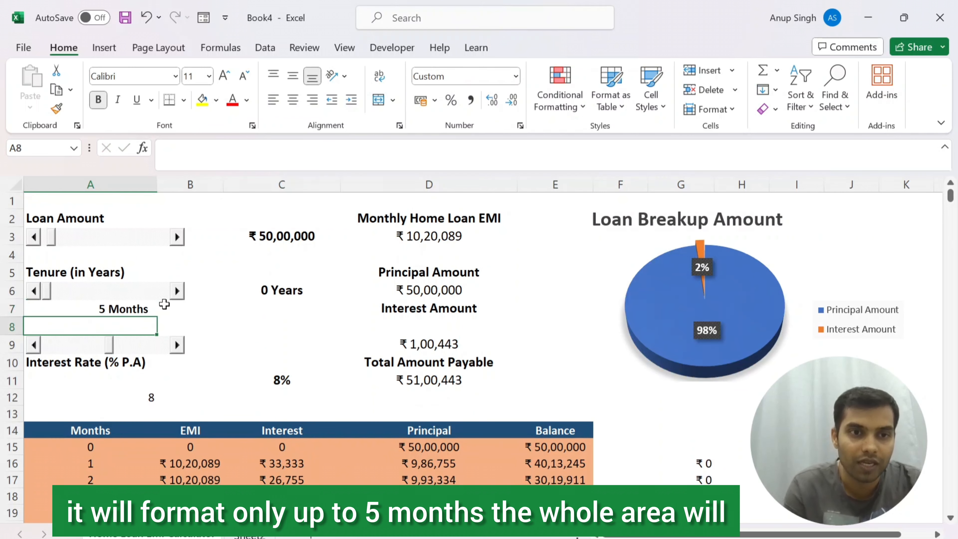
scroll(217, 391, down, 3)
scroll(83, 386, up, 1)
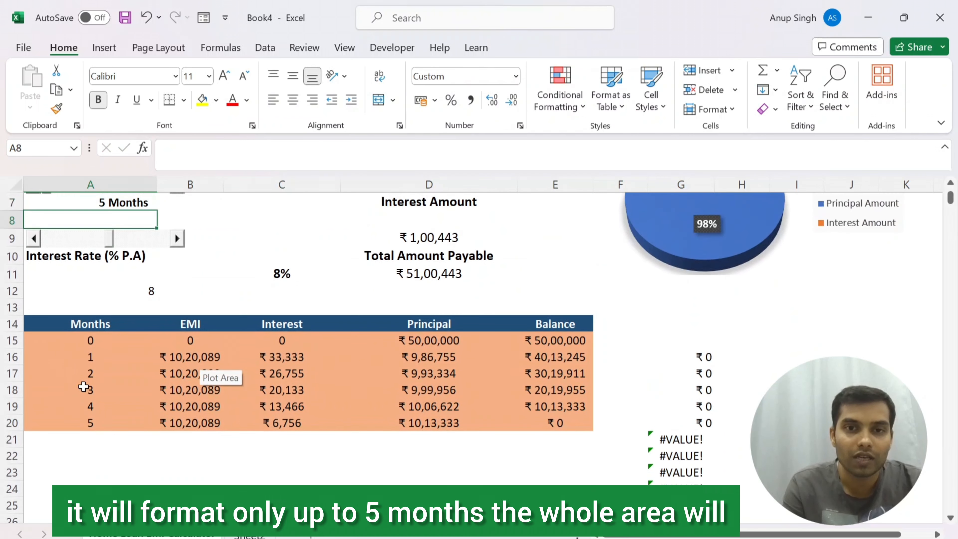
scroll(178, 430, down, 5)
scroll(178, 430, up, 5)
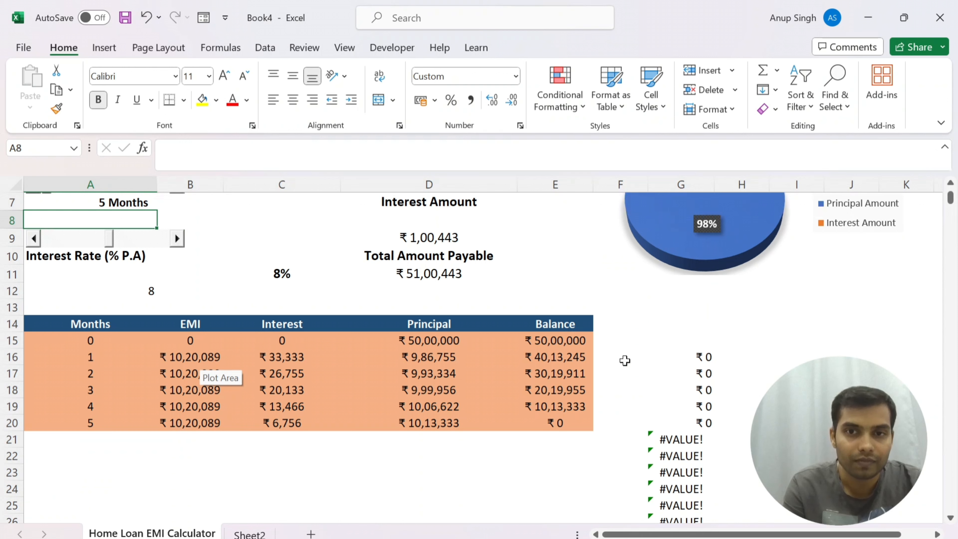
- Delete the check formulas beside the amortization table in G16:G376
click(679, 341)
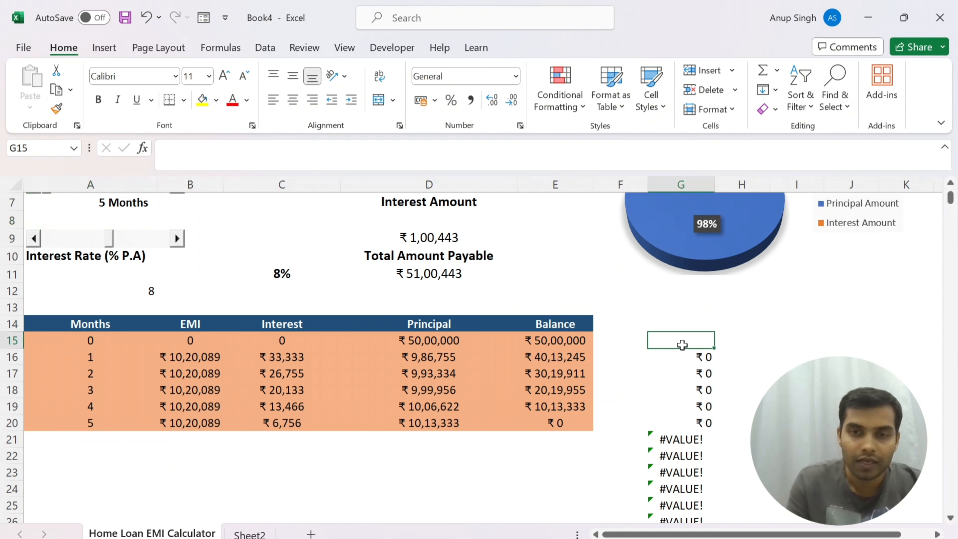
key(Down)
key(ctrl+shift+Down)
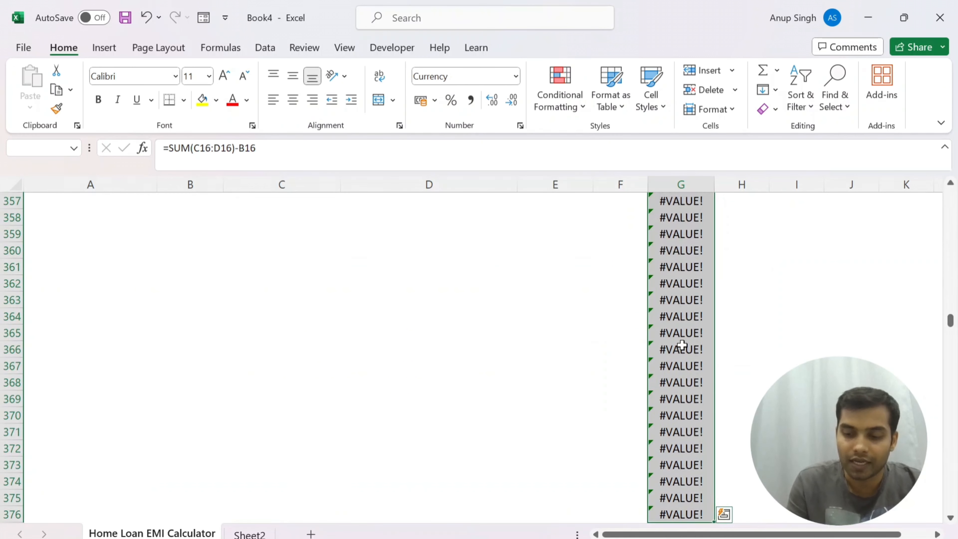
scroll(681, 344, up, 4)
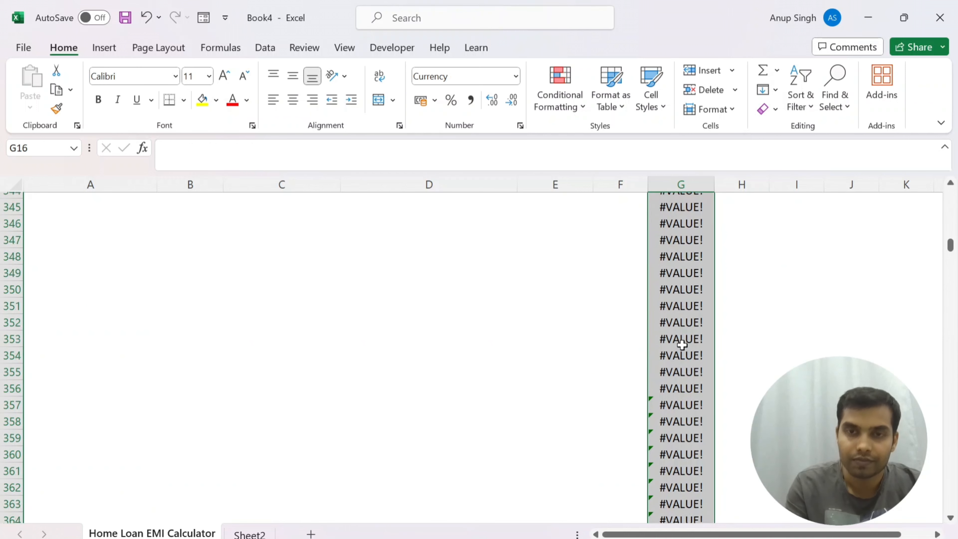
key(Delete)
scroll(637, 368, up, 2)
click(372, 308)
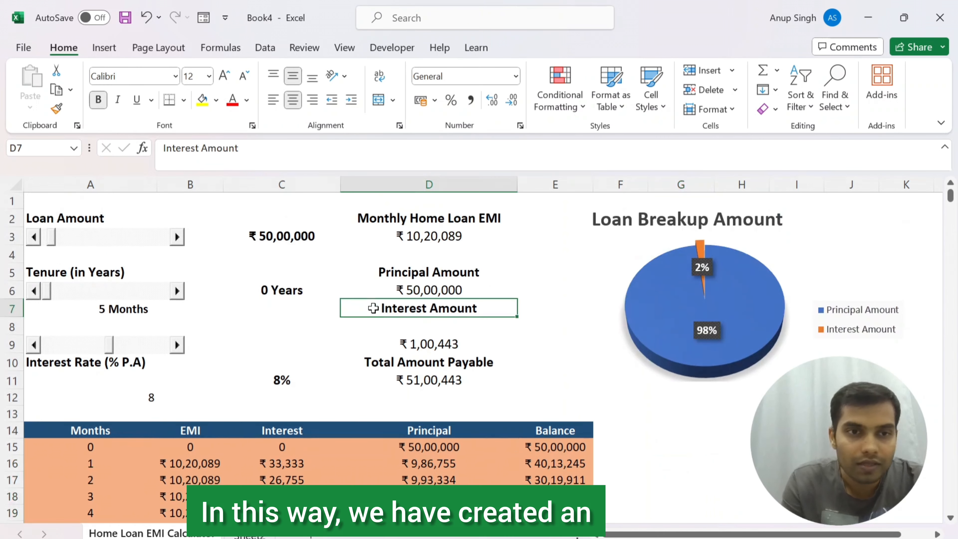
- Set the tenure in A7 back to 360 months
click(115, 302)
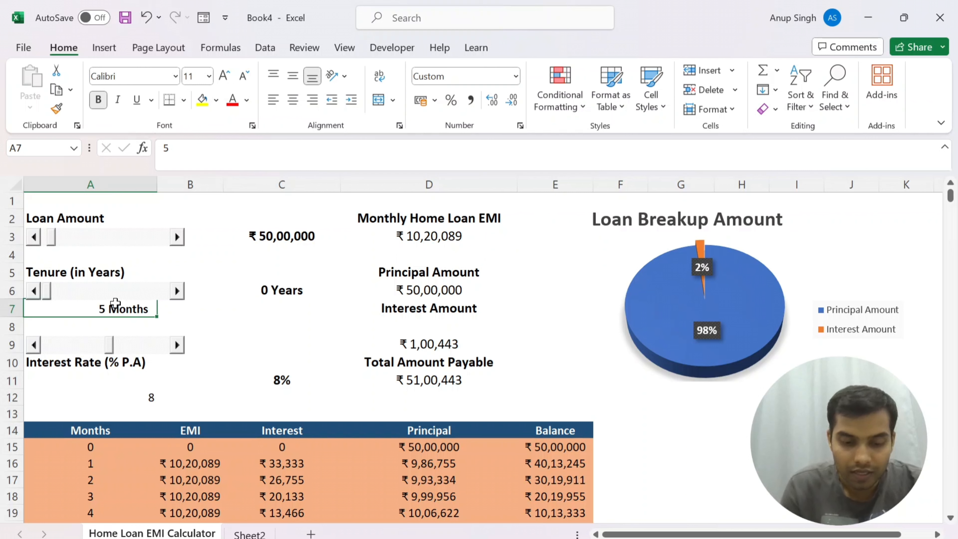
text(360)
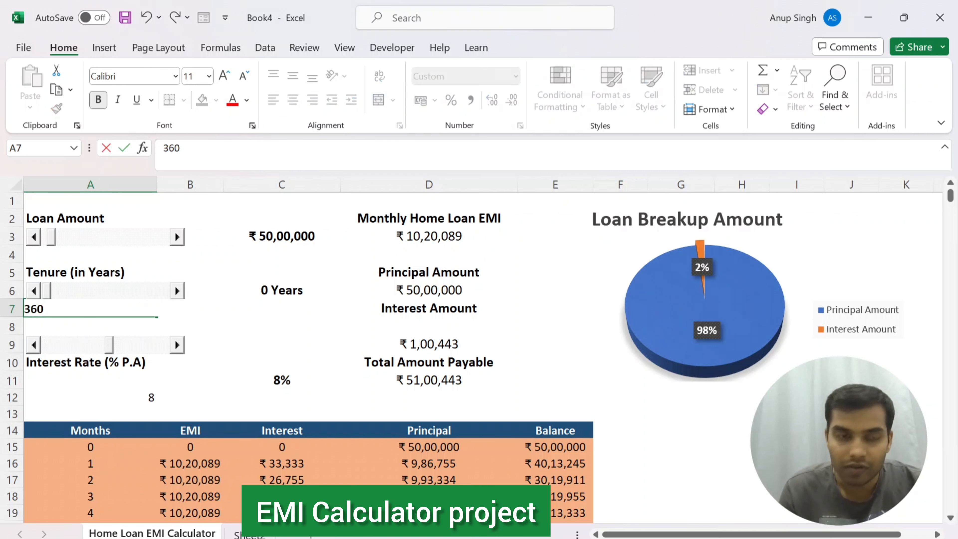
key(Return)
click(300, 252)
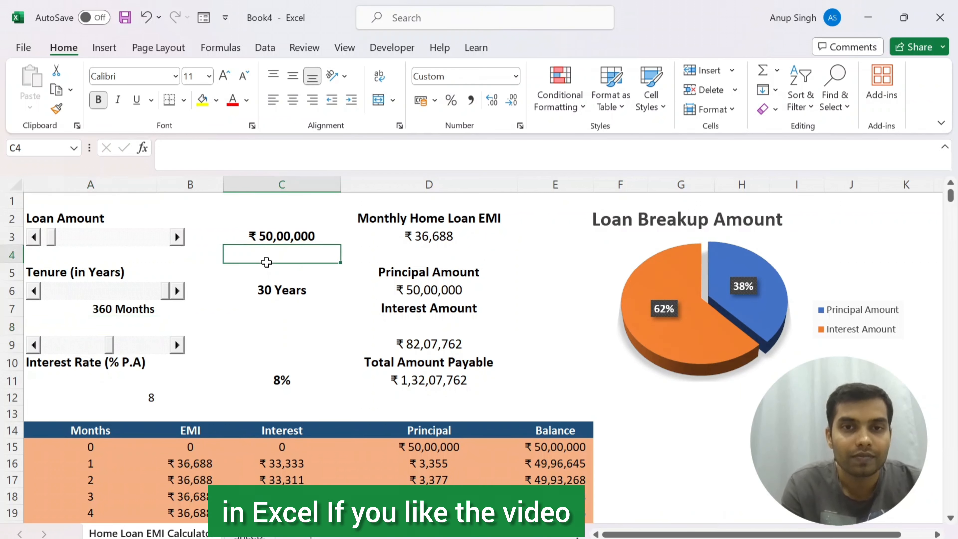